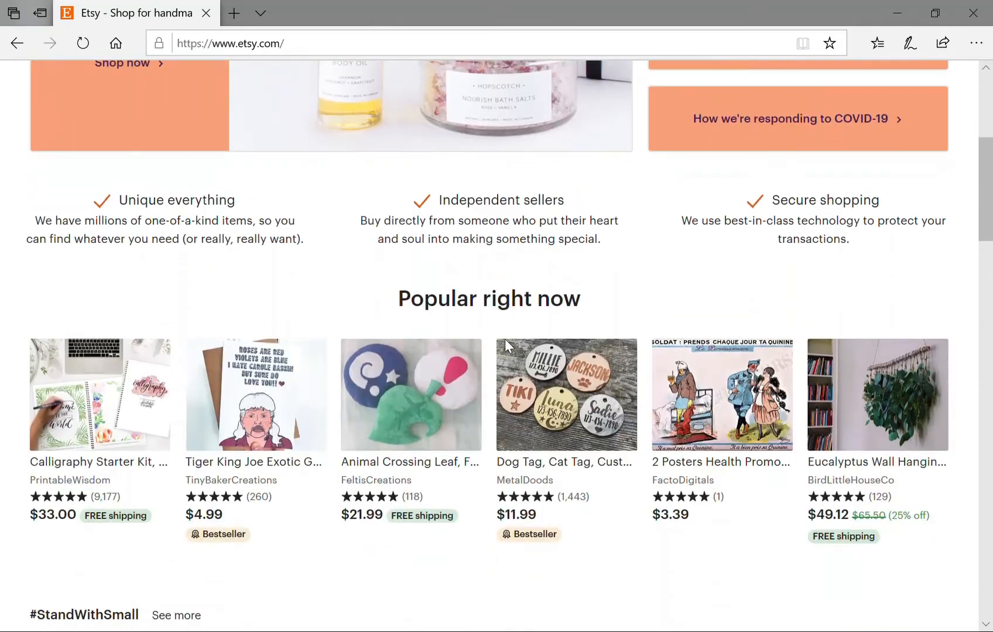
Go from the homepage footer to the Sell on Etsy page and browse its overview.
scroll(512, 347, down, 15)
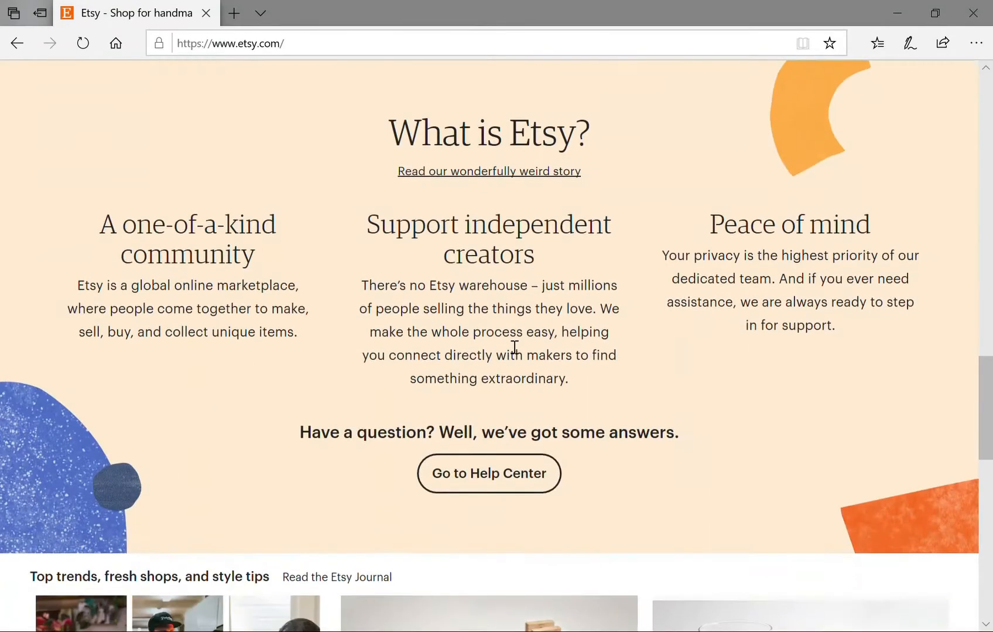
scroll(506, 338, down, 3)
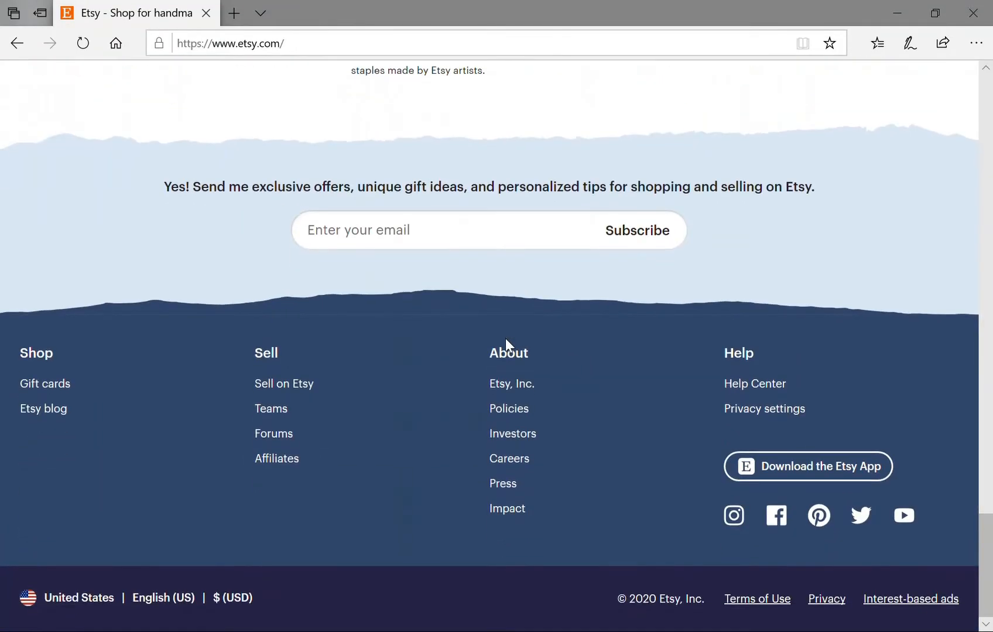
click(307, 389)
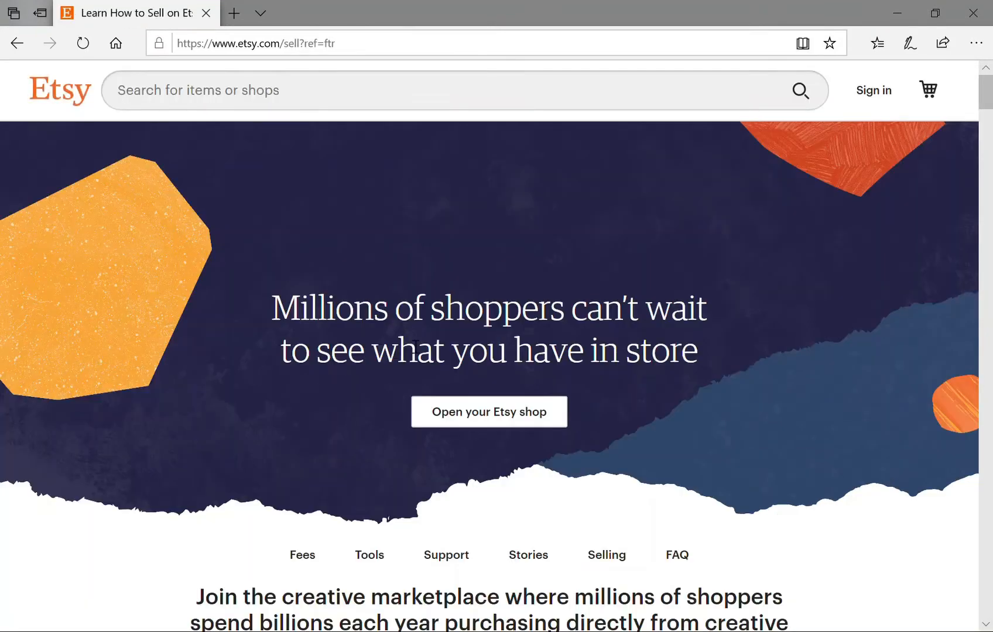
scroll(728, 384, down, 10)
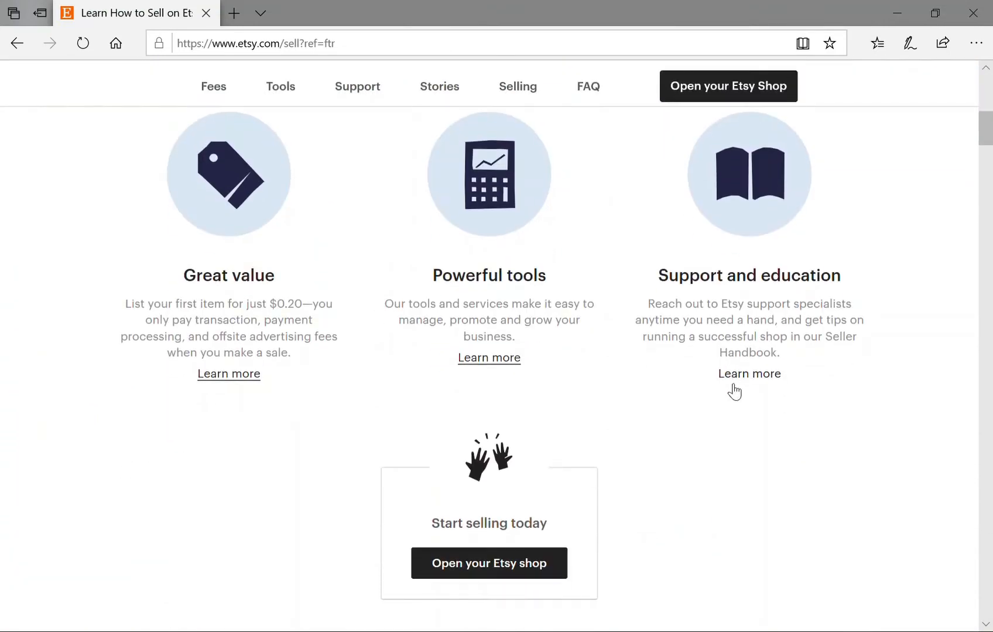
scroll(728, 384, down, 4)
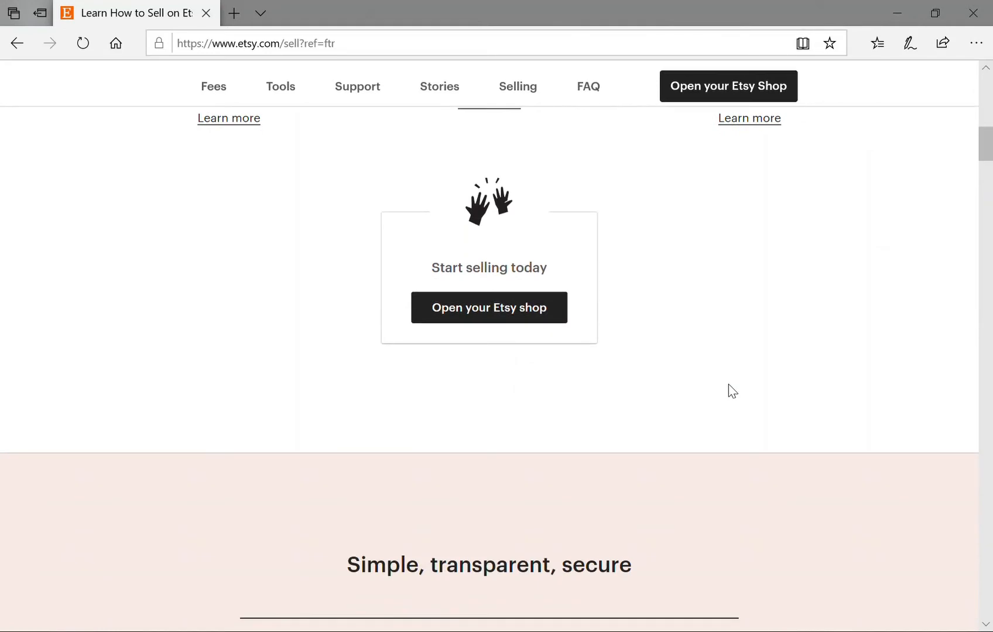
scroll(530, 351, up, 3)
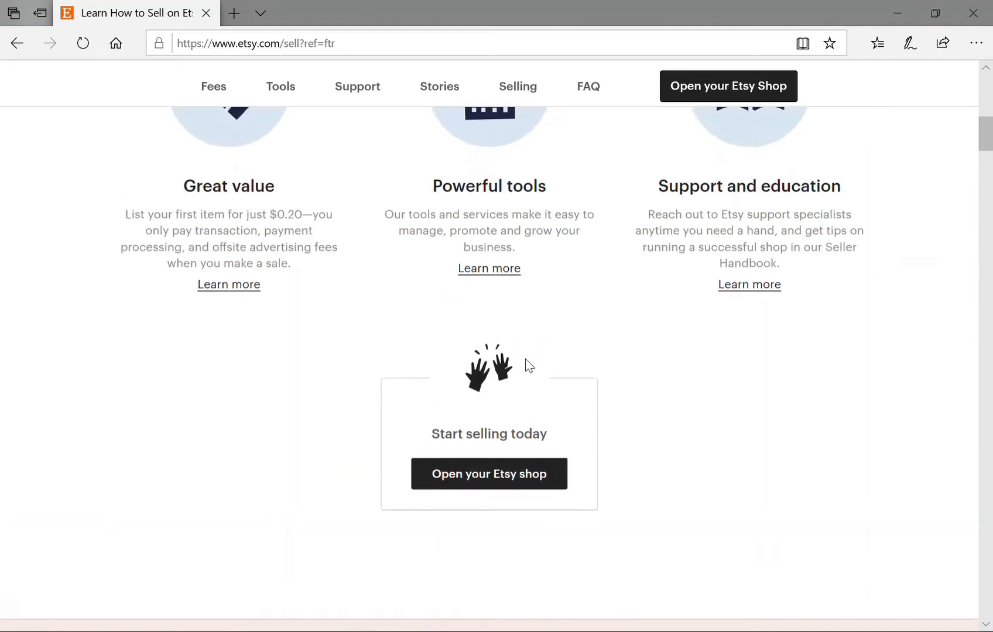
Start a new shop account by submitting the seller's e-mail, then entering a first name and password.
click(485, 478)
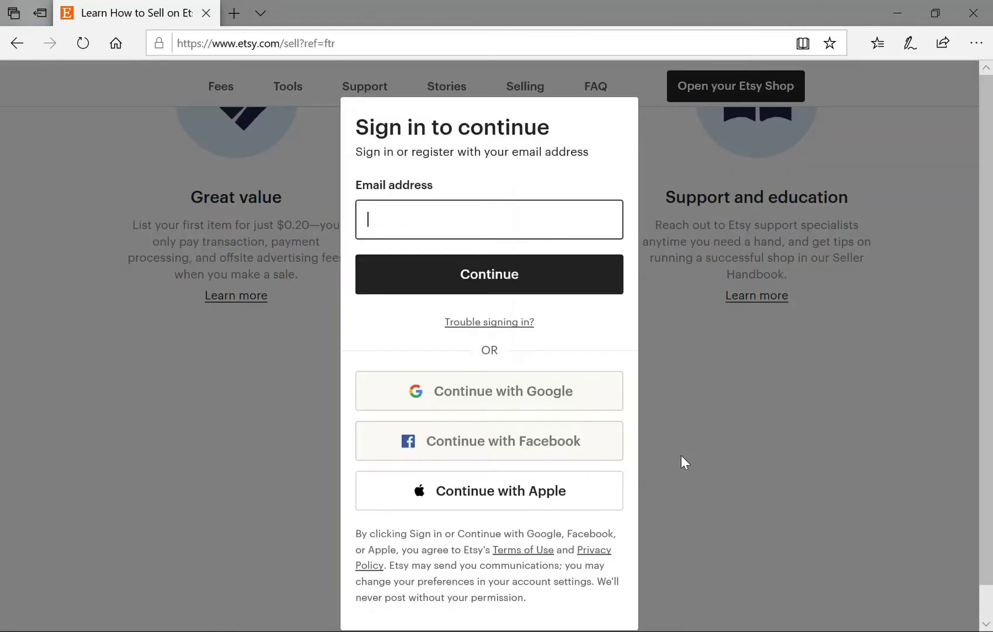
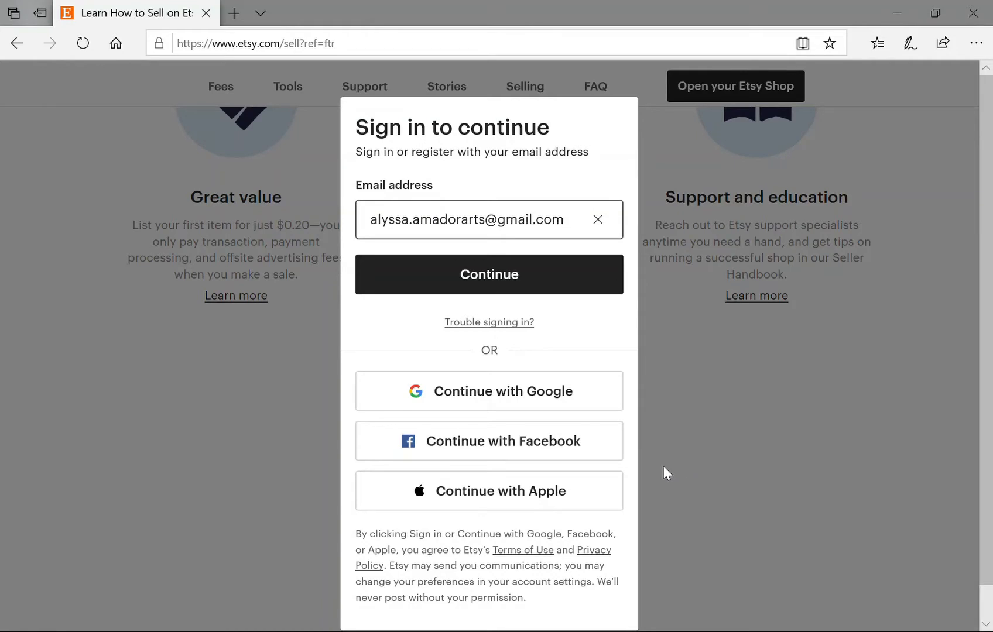
click(490, 281)
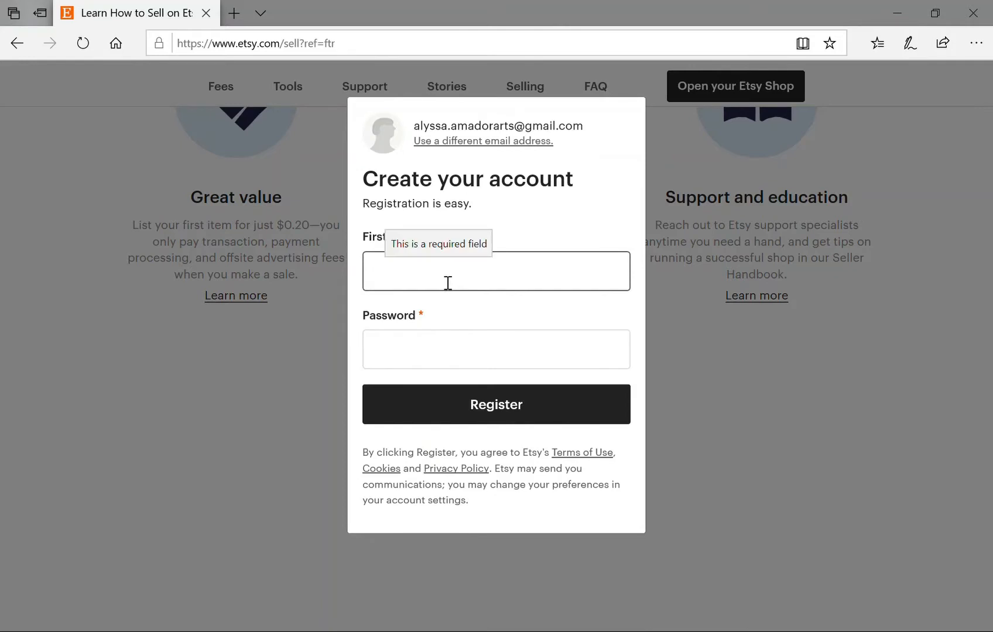
text(Alyssa)
key(Tab)
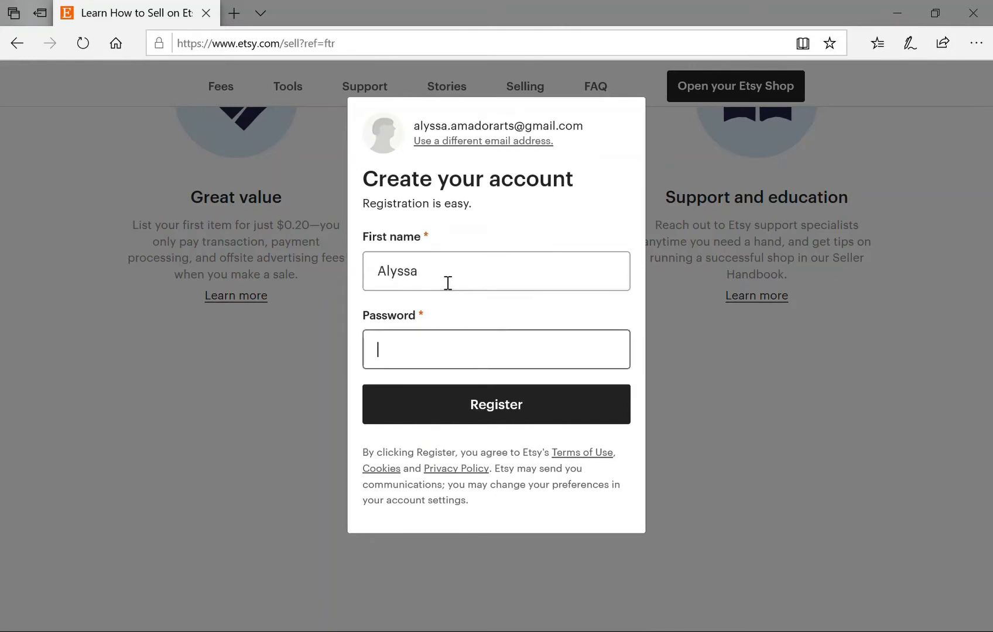
text(••)
Register the account and confirm it from the 'Confirm your Etsy account' email in Gmail.
click(502, 409)
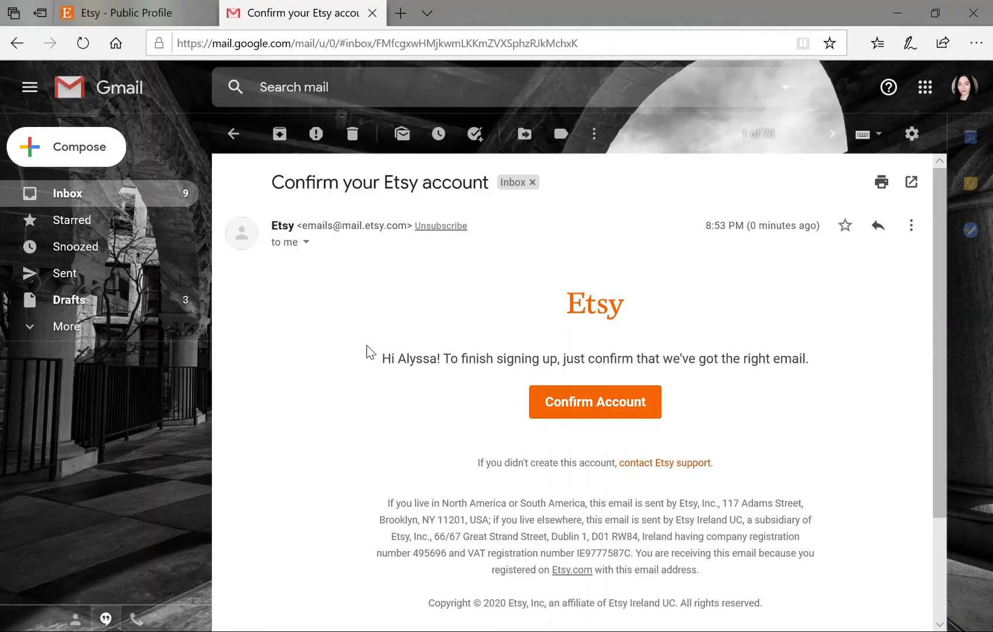
scroll(377, 357, down, 1)
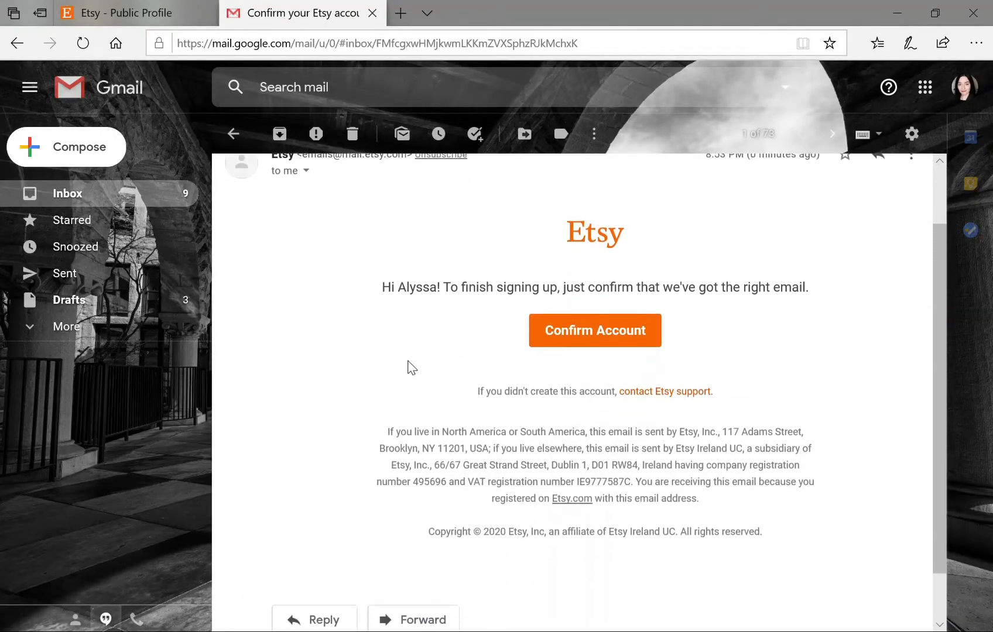
click(592, 340)
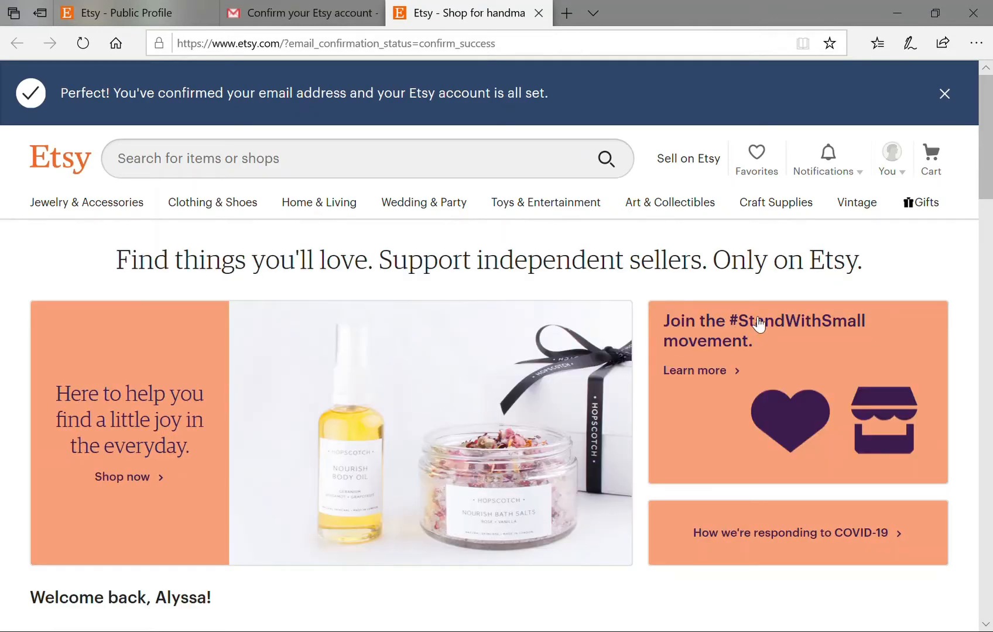
Start shop setup, choose 'I sell part-time but hope to sell full-time', and save.
click(693, 164)
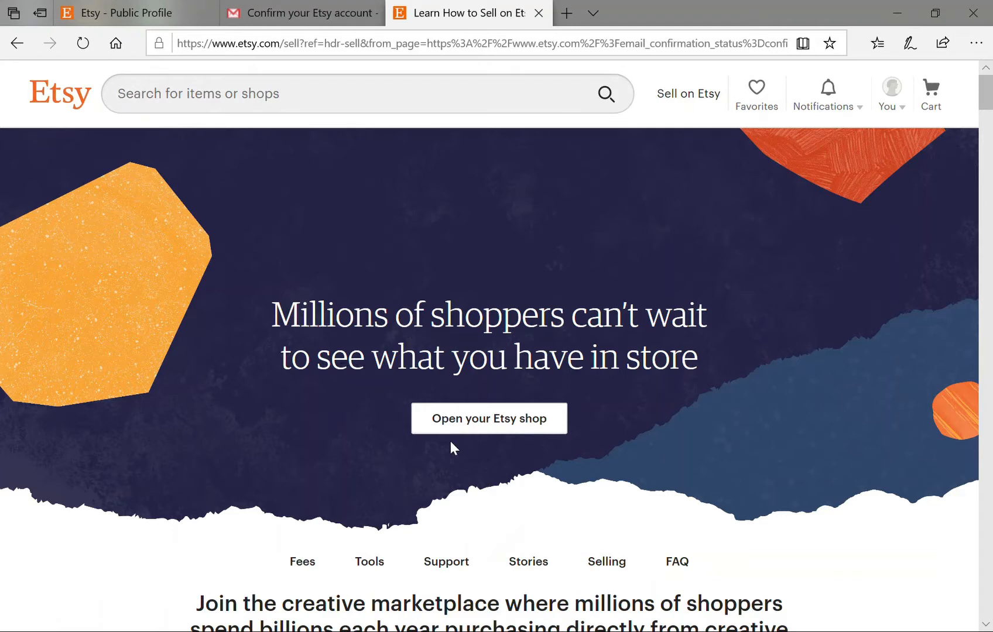
click(490, 421)
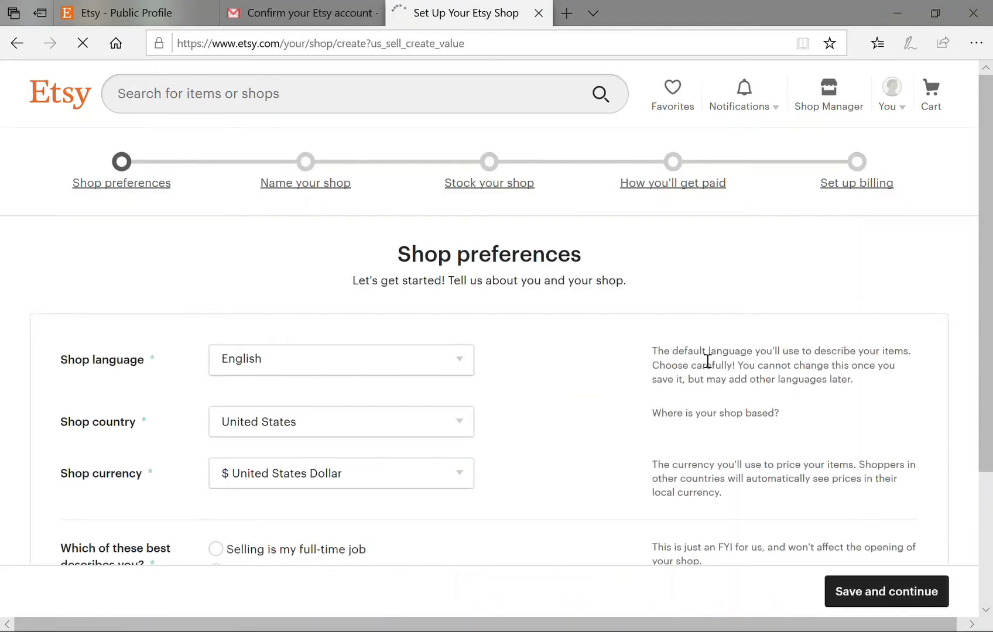
scroll(637, 370, down, 1)
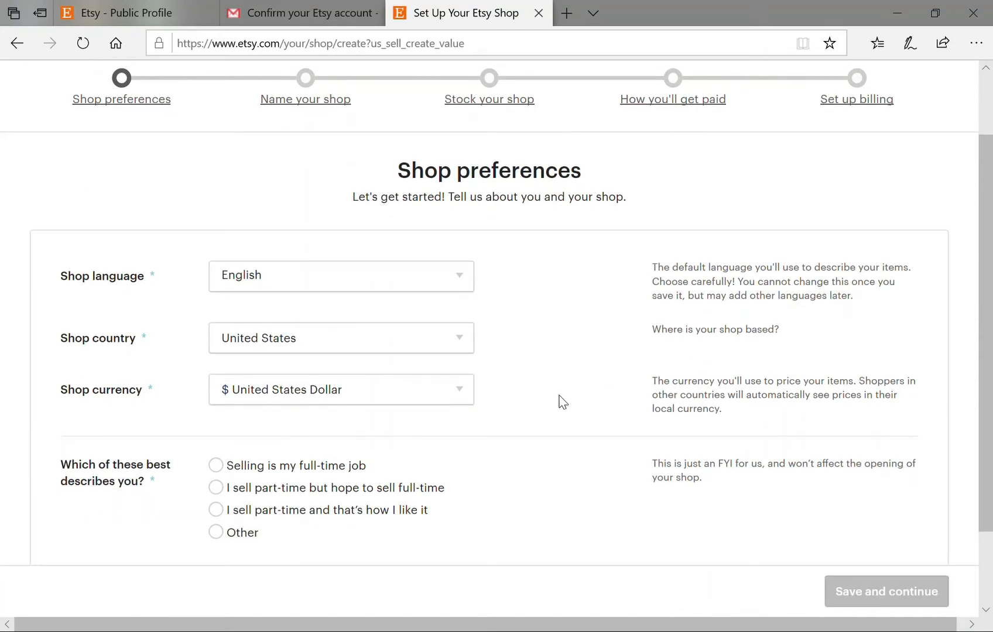
scroll(561, 402, down, 1)
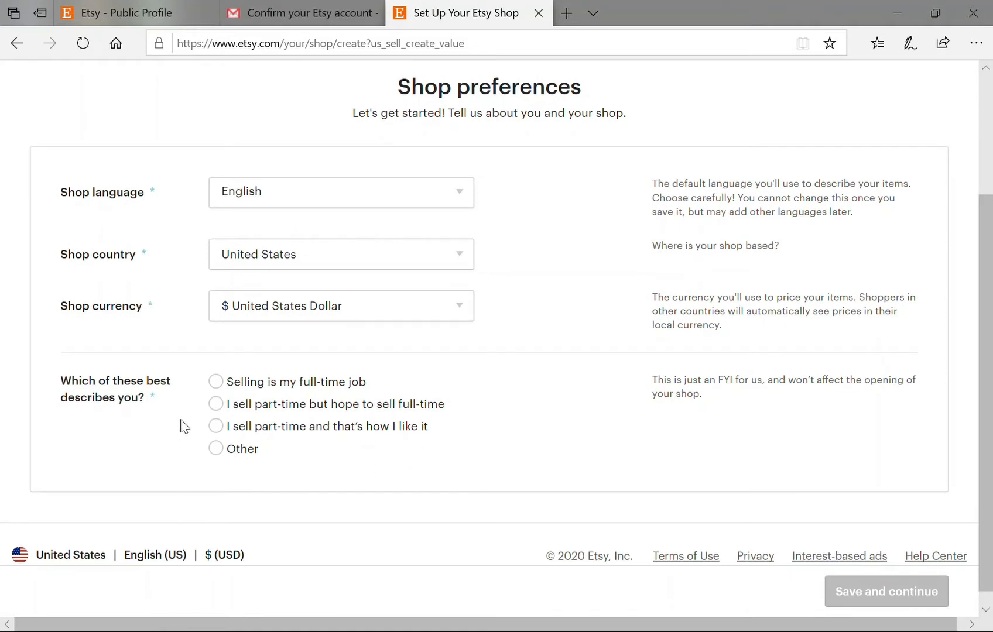
click(216, 405)
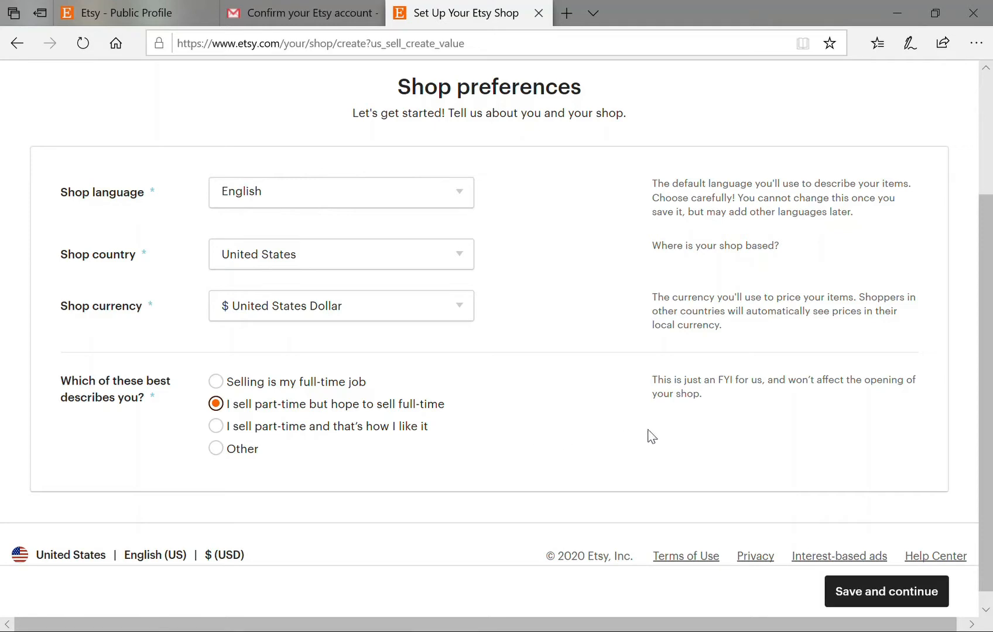
click(867, 597)
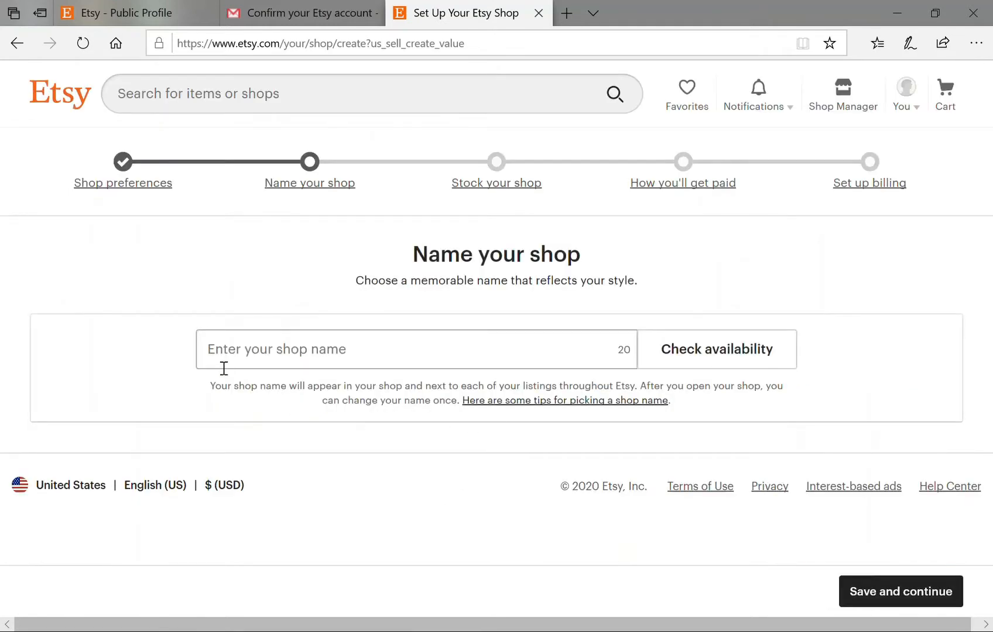
Enter the seller's name as the shop name, confirm it's available, and save.
click(248, 359)
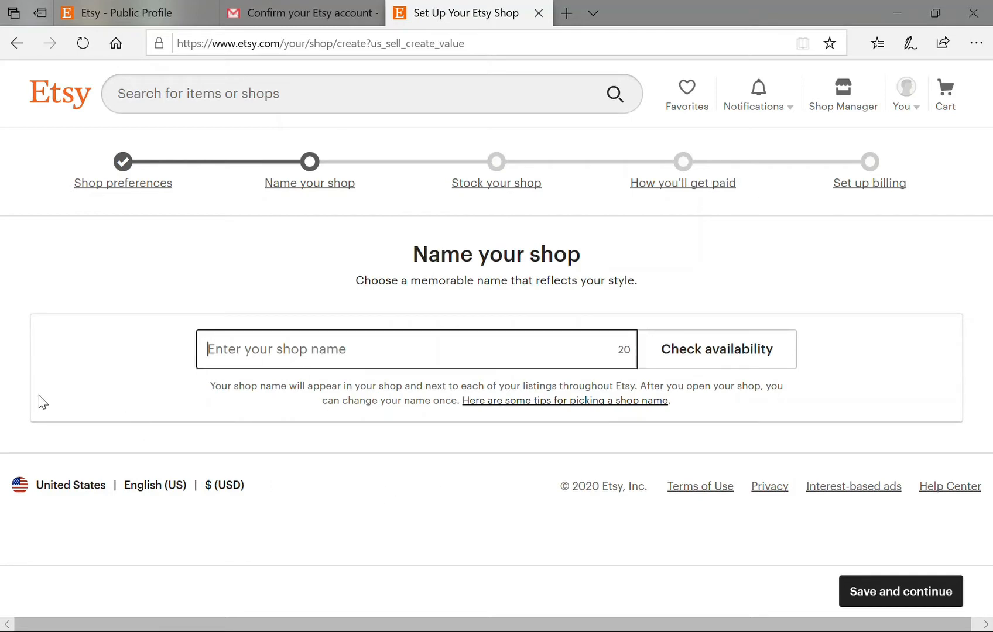
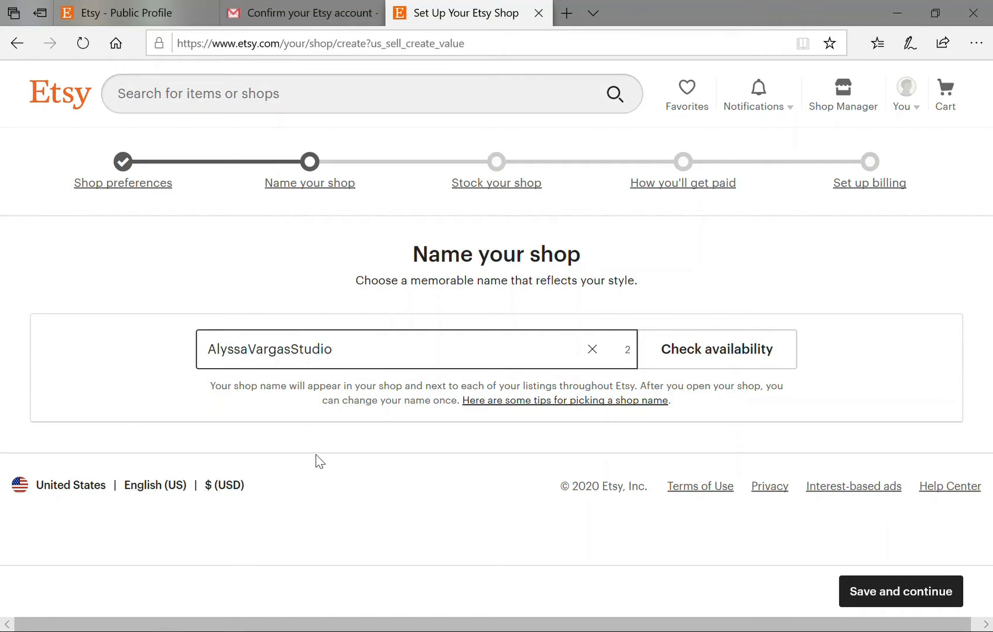
click(707, 361)
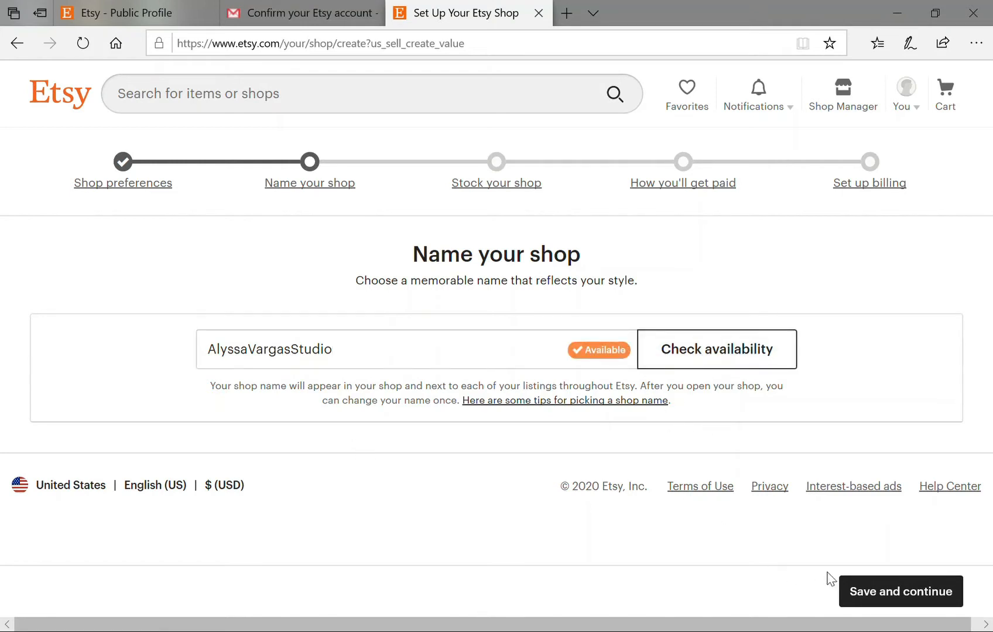
click(907, 593)
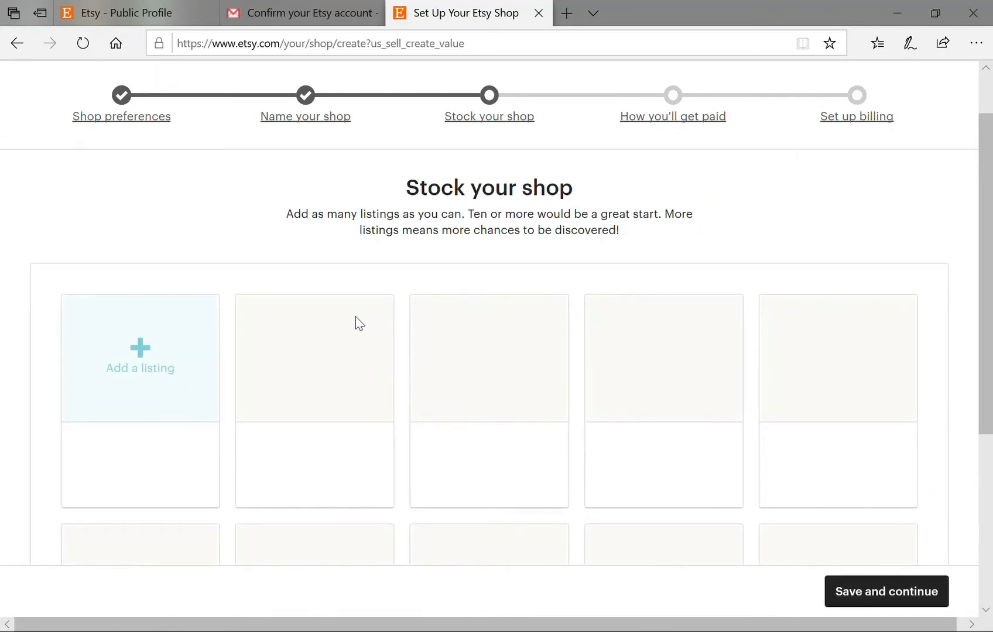
scroll(347, 312, down, 1)
scroll(345, 322, up, 1)
Upload five pendant photos to the new listing.
click(139, 354)
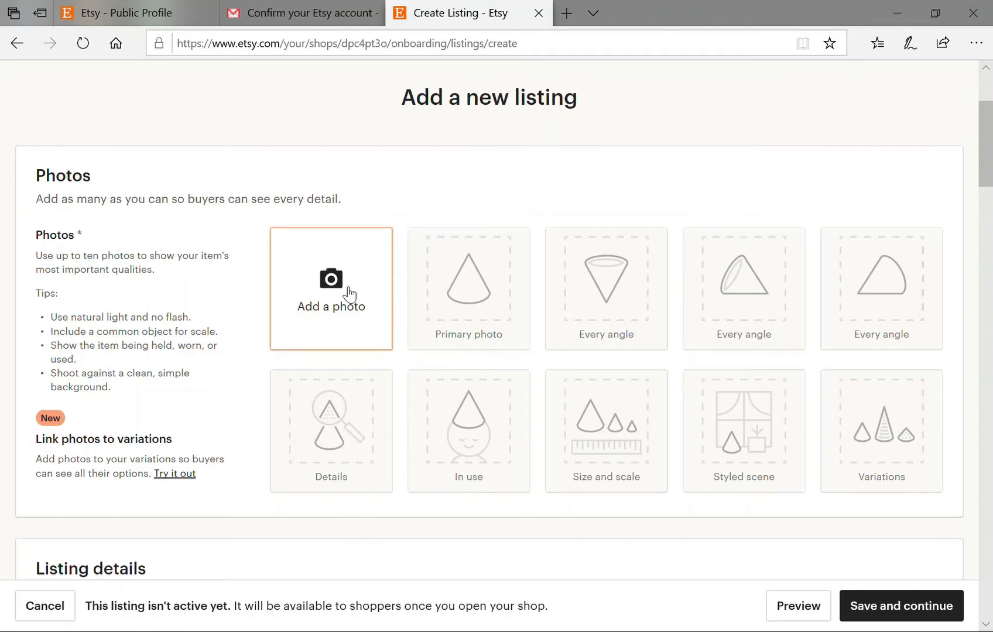
click(346, 307)
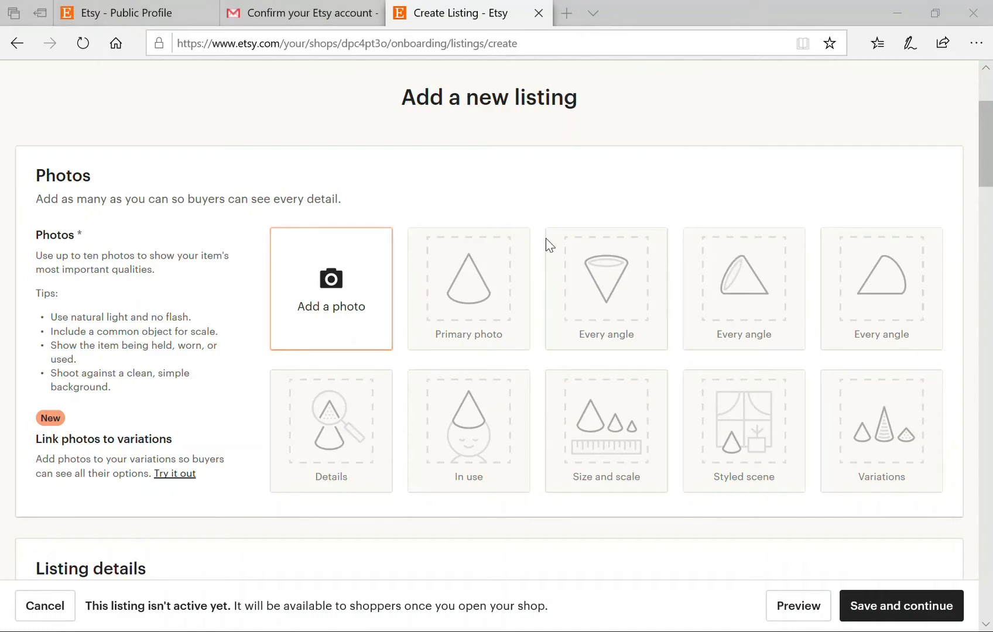
click(765, 479)
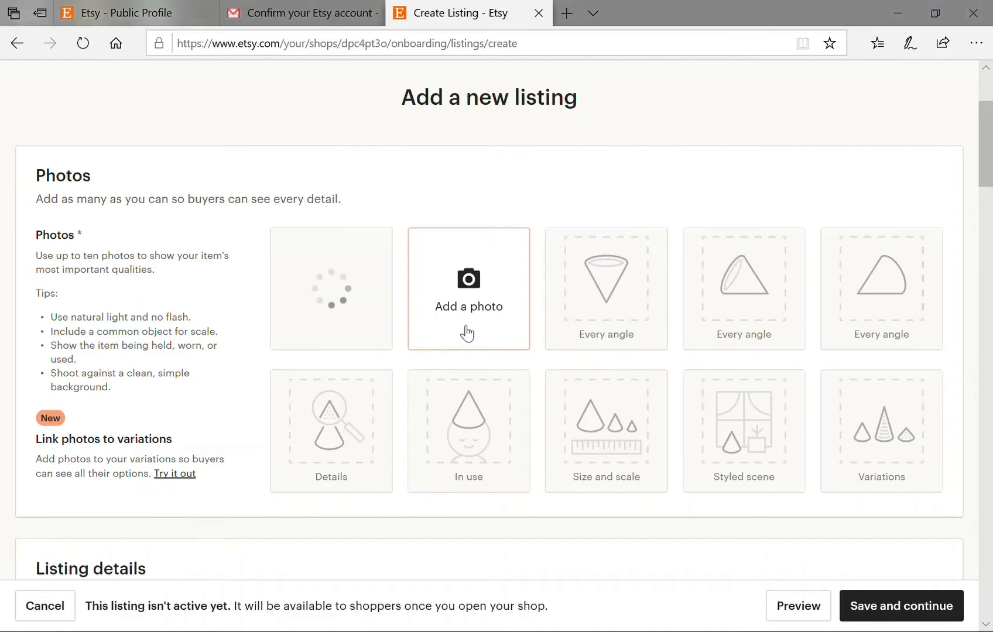
click(483, 305)
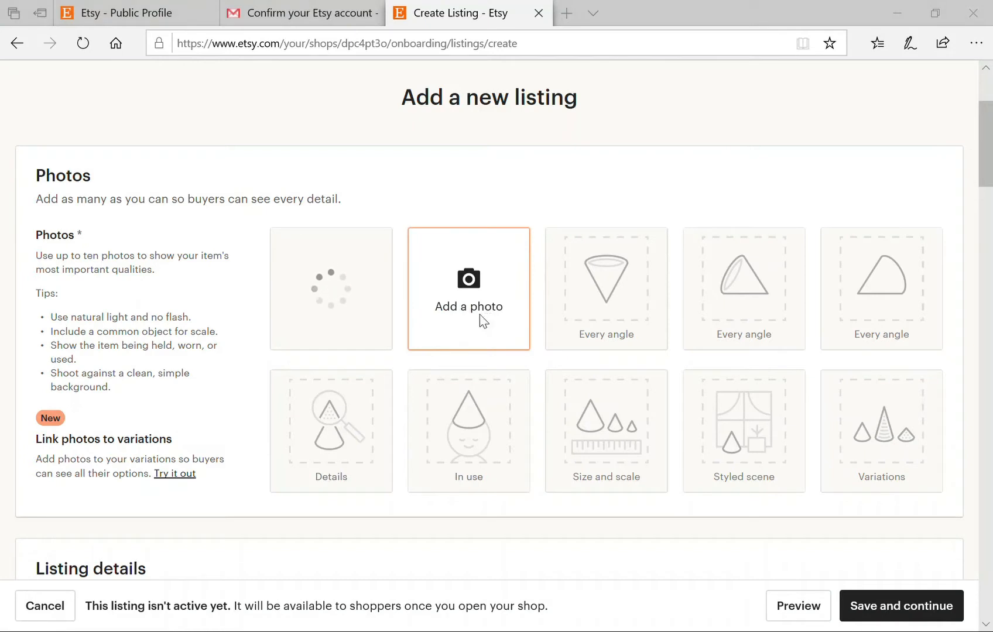
click(772, 473)
click(618, 276)
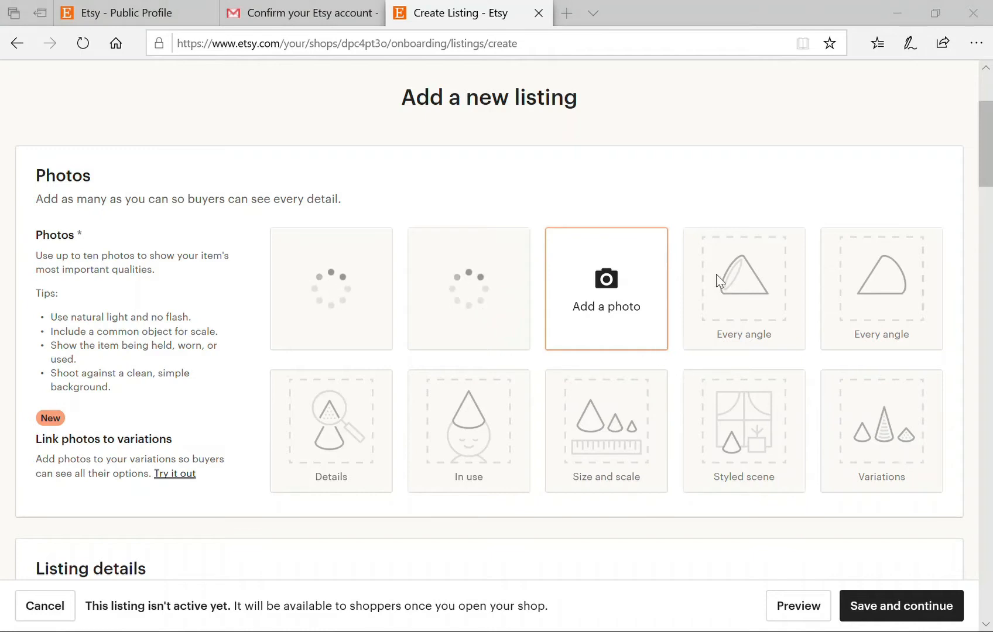
click(764, 486)
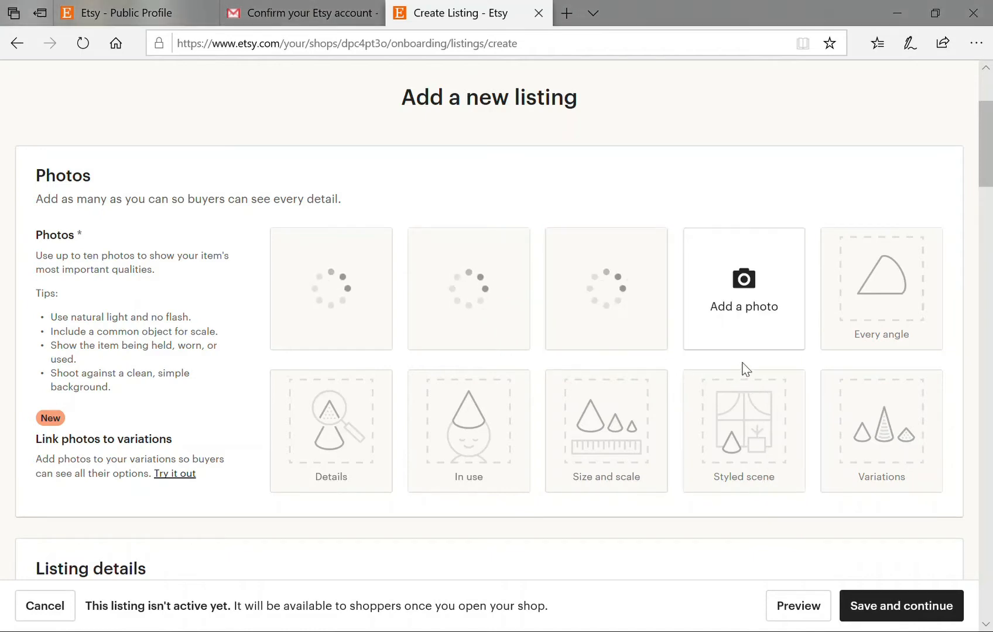
click(762, 295)
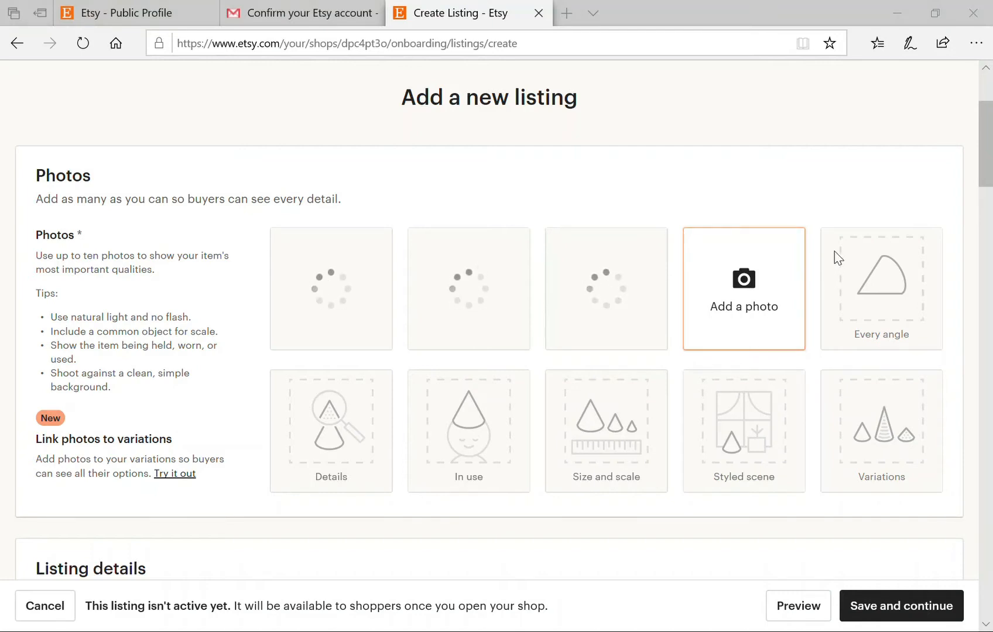
click(756, 479)
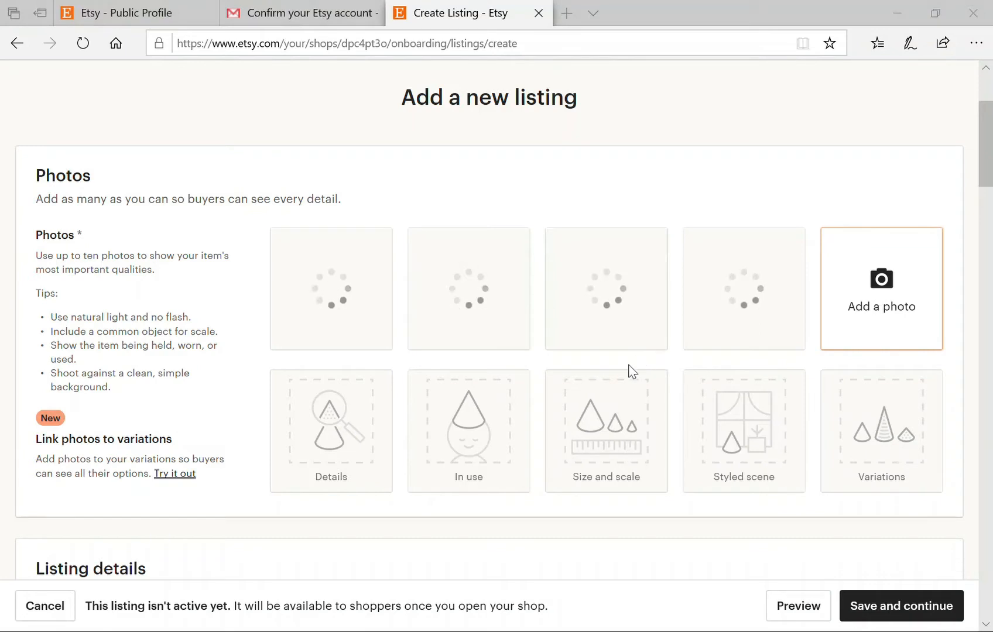
click(778, 487)
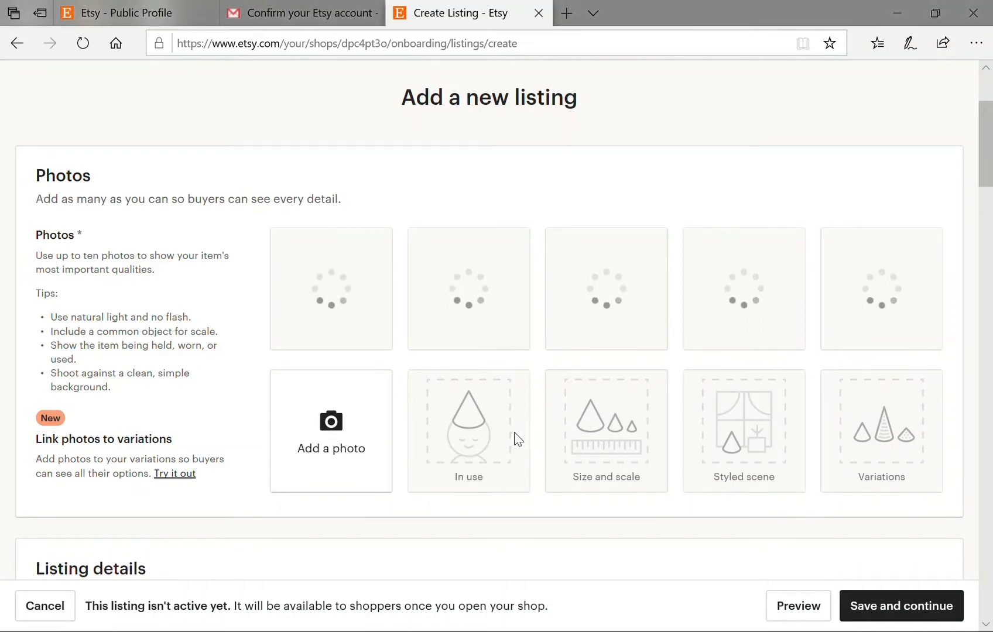
Move the pendant-on-dark-bark photo into the first slot as the primary image.
scroll(708, 482, down, 2)
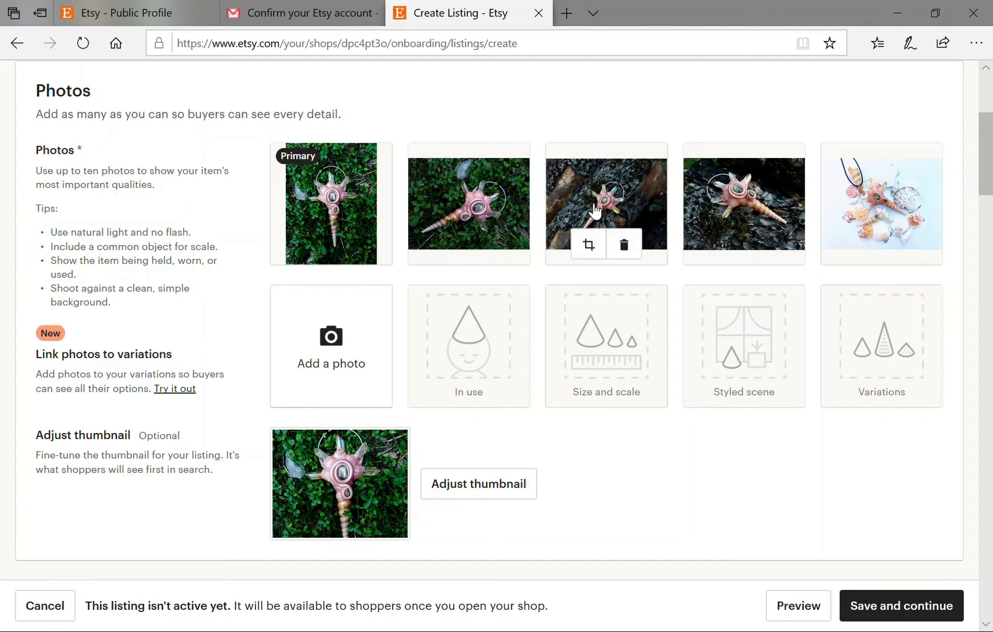
drag(606, 205, 620, 210)
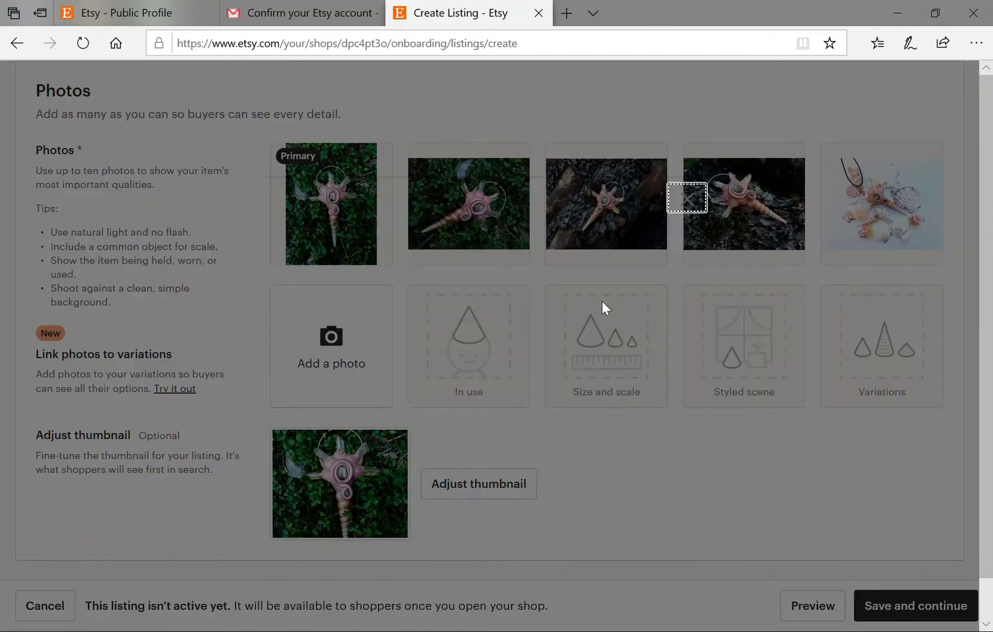
click(708, 208)
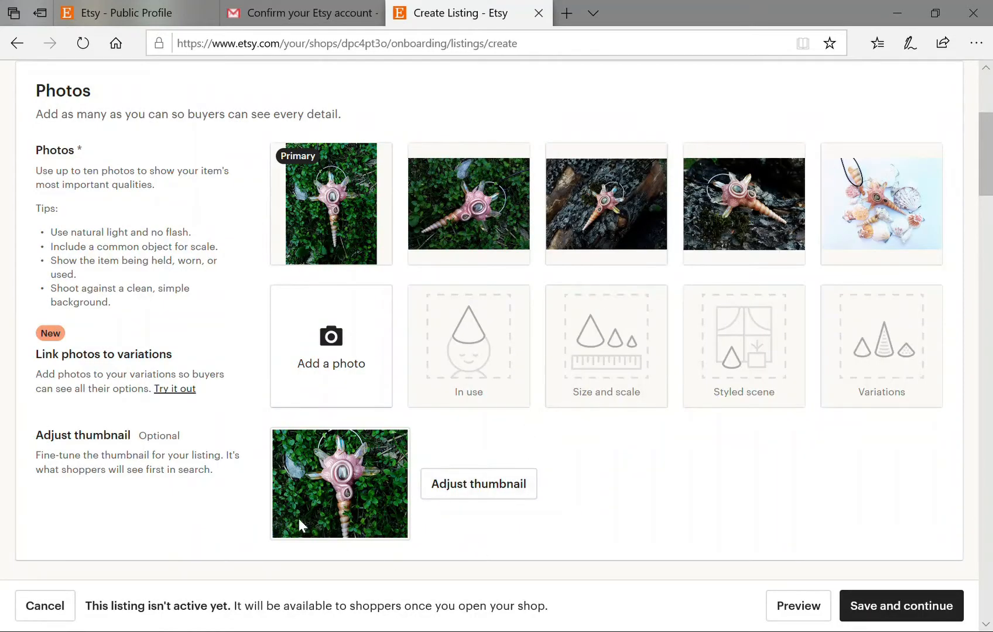
scroll(299, 519, down, 2)
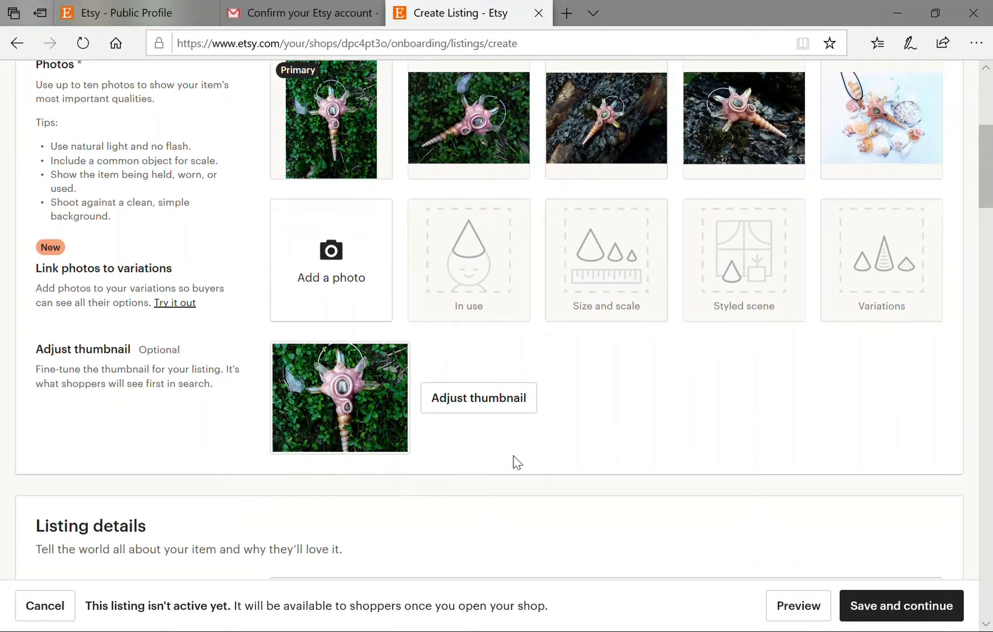
scroll(514, 460, up, 2)
mouse_move(598, 219)
drag(597, 208, 329, 221)
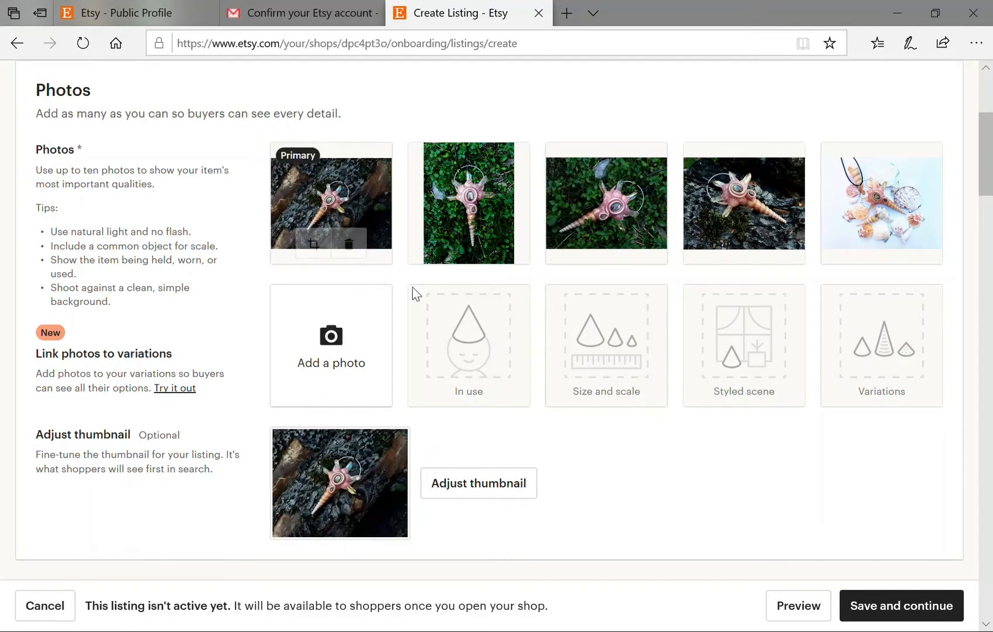
scroll(566, 417, down, 2)
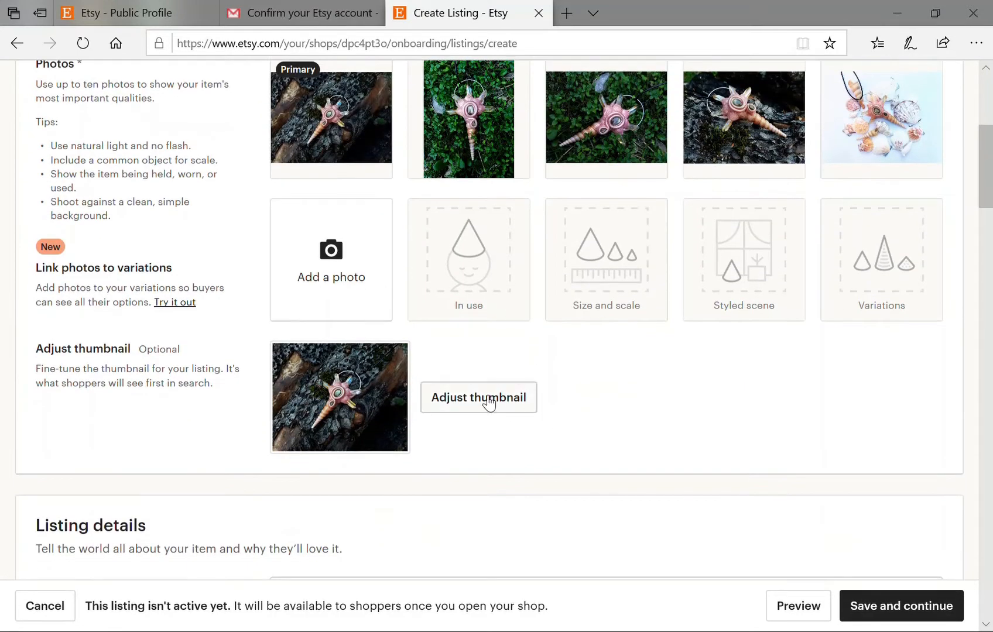
Zoom the listing thumbnail in on the pendant, recentre it, and save the new crop.
click(497, 405)
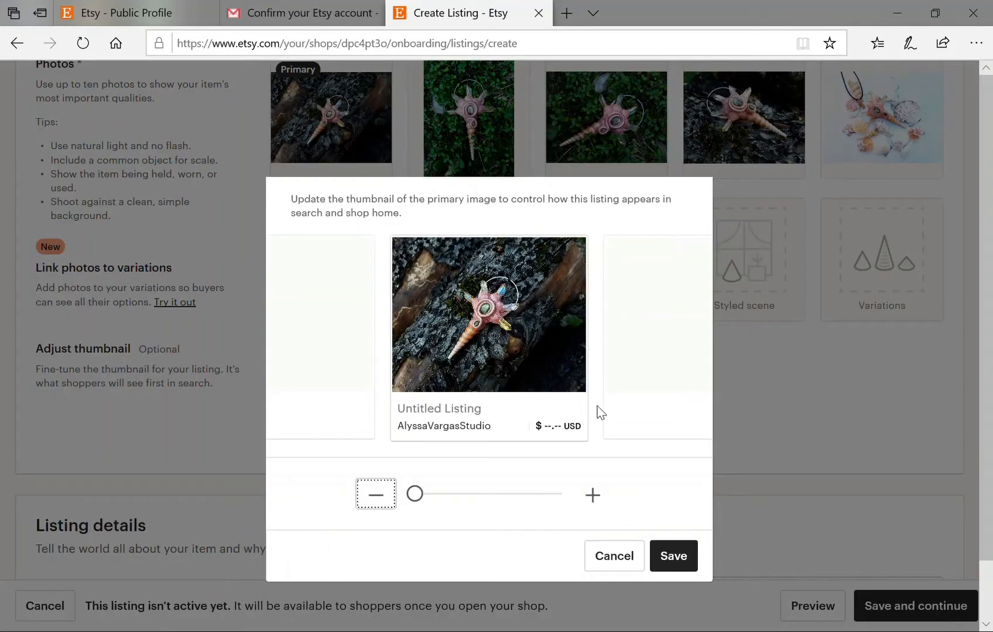
click(603, 497)
click(602, 498)
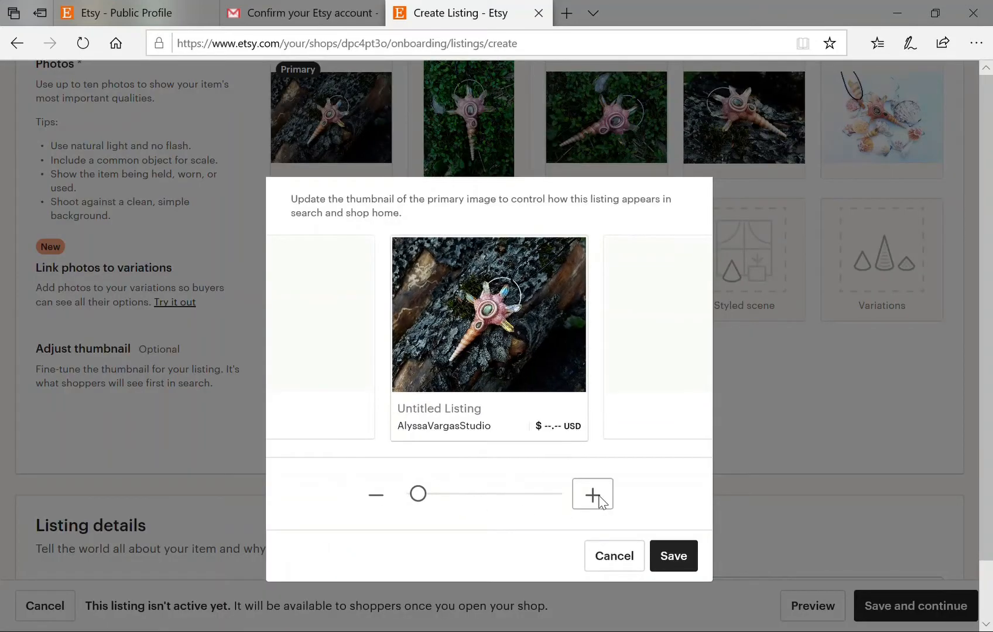
drag(427, 498, 452, 500)
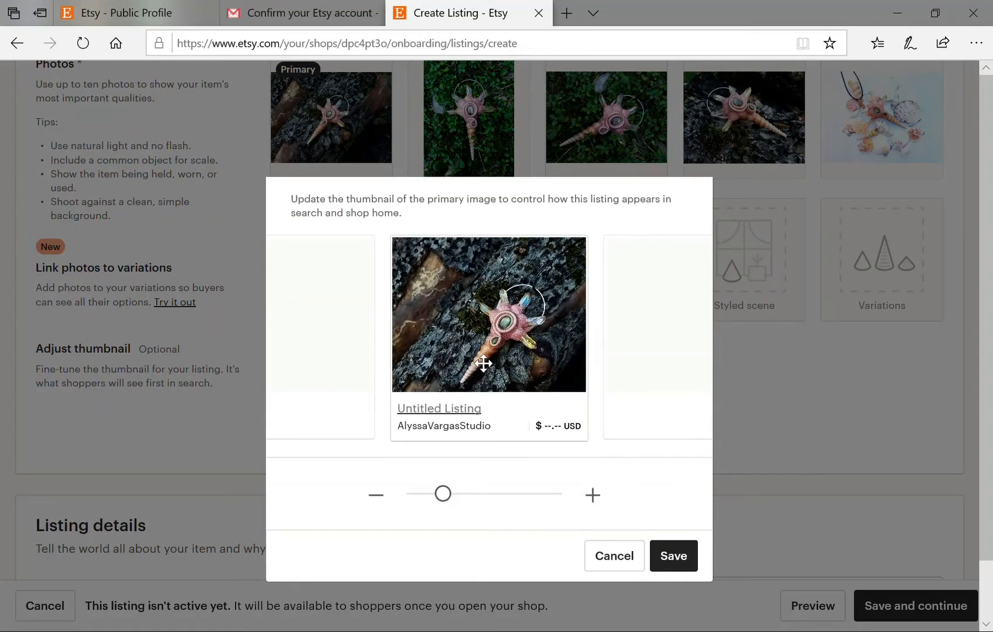
drag(493, 342, 483, 336)
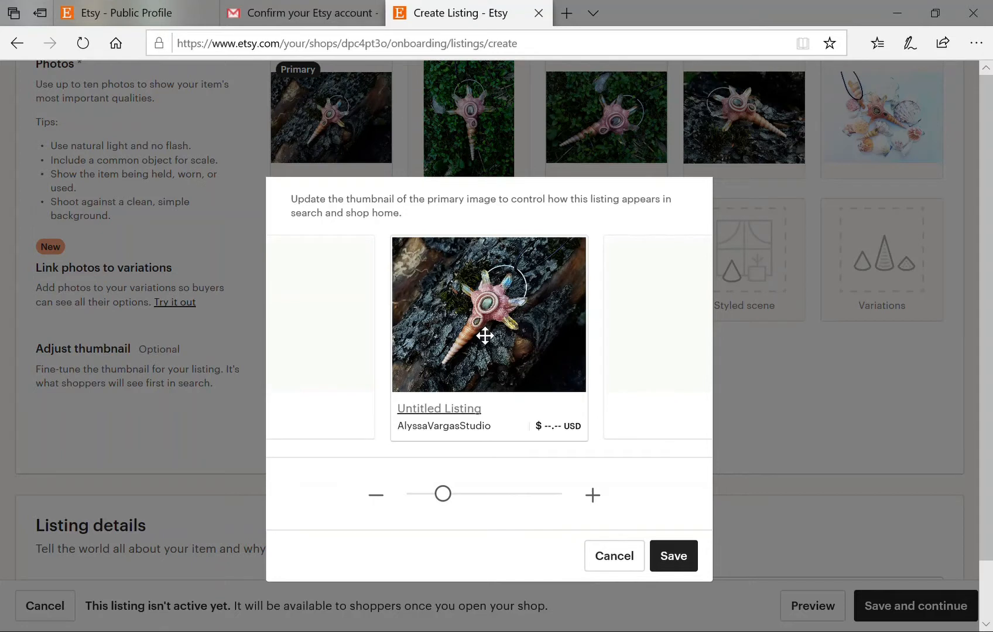
click(674, 569)
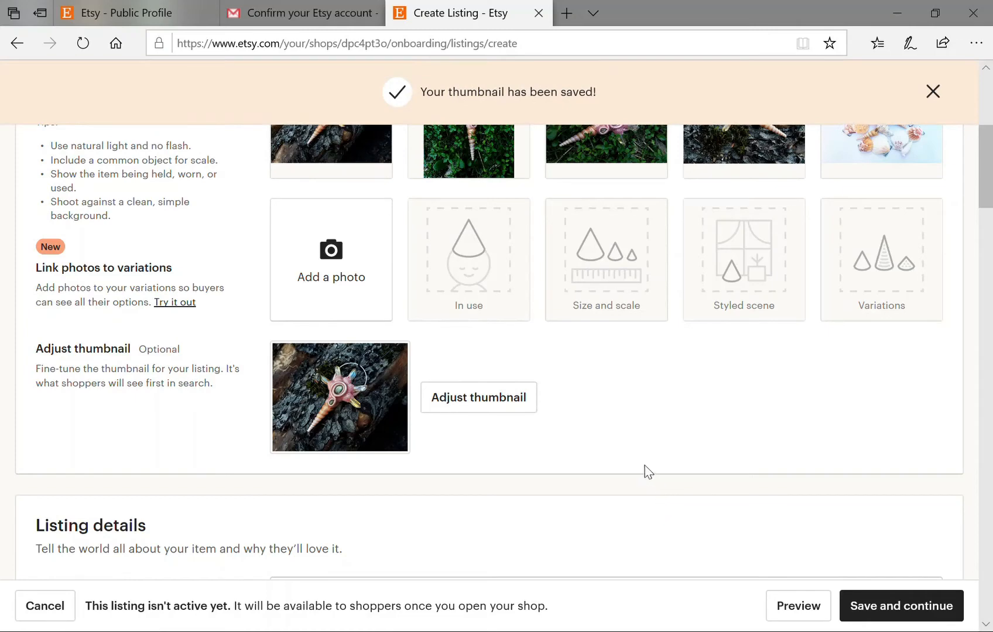
scroll(641, 465, down, 4)
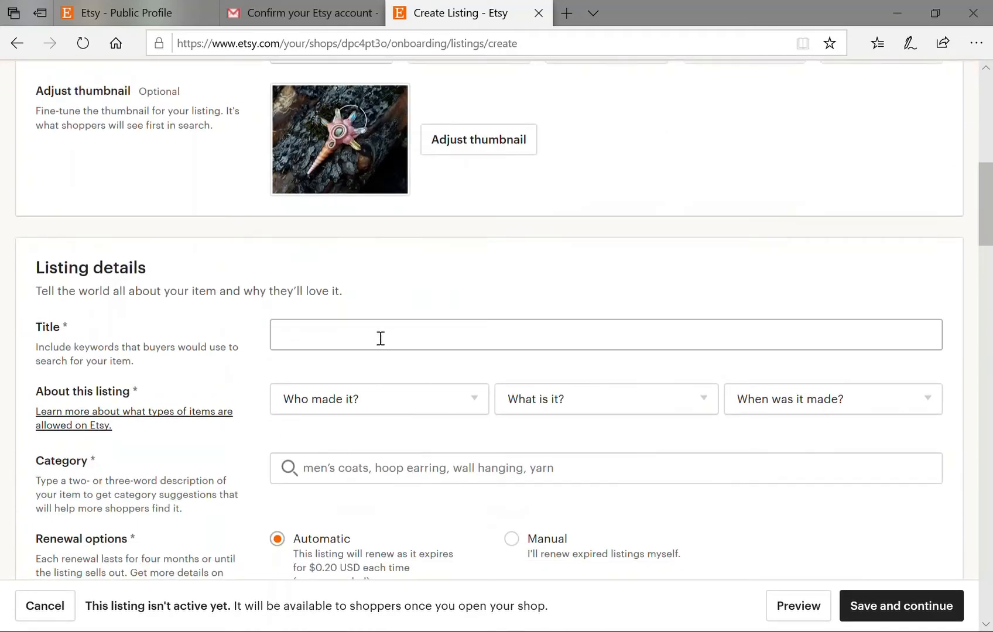
Title the listing 'Mermaid Talisman - Polymer Clay Necklace - Jewelry - Beach Ocean Themed - Seashells Aura Quarts Crystals Labradorite'.
click(511, 348)
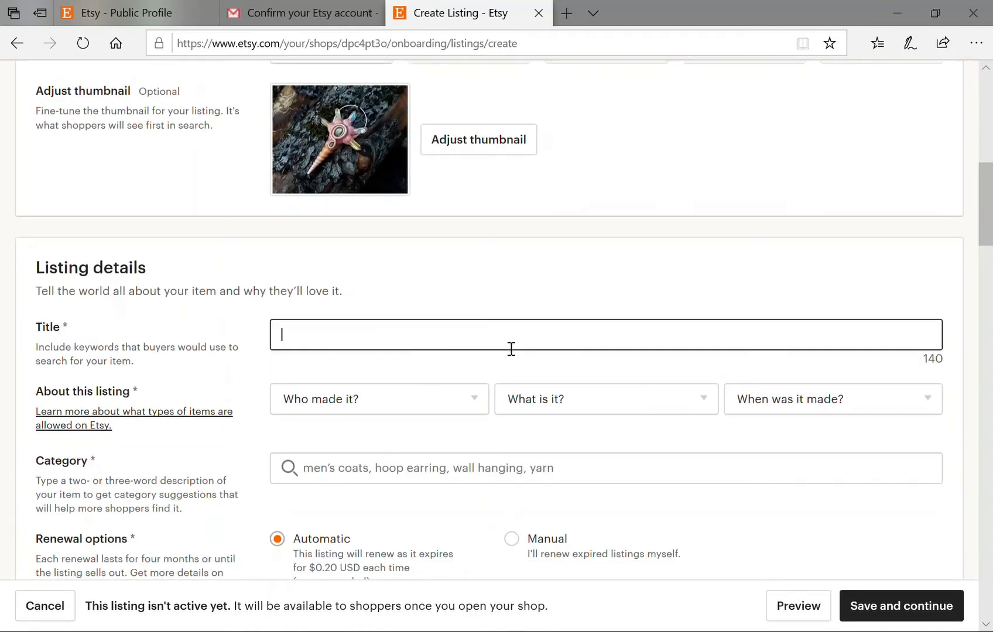
text(Mermaid )
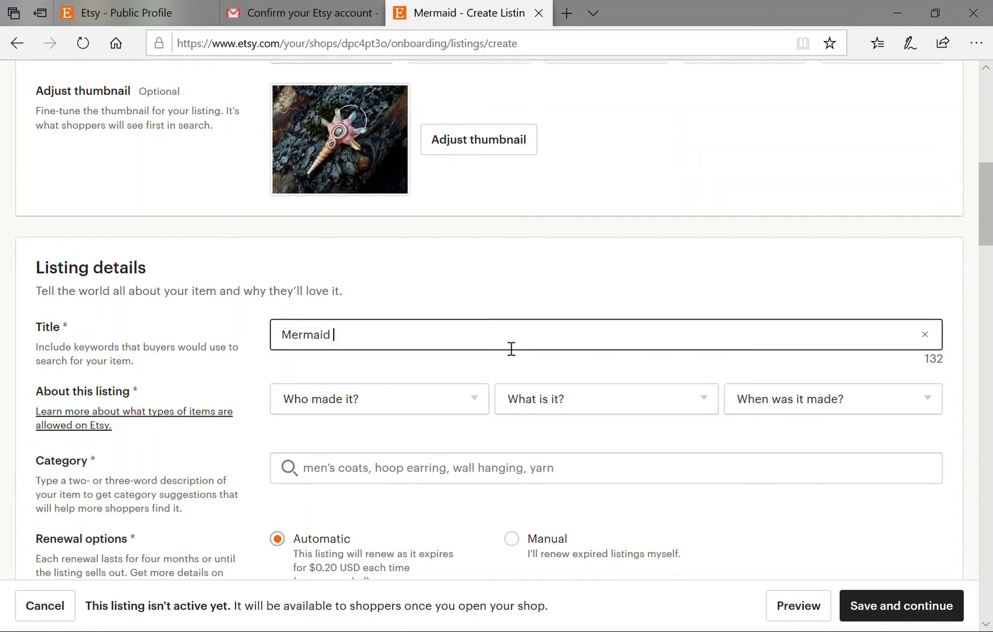
text(Talis)
text(n )
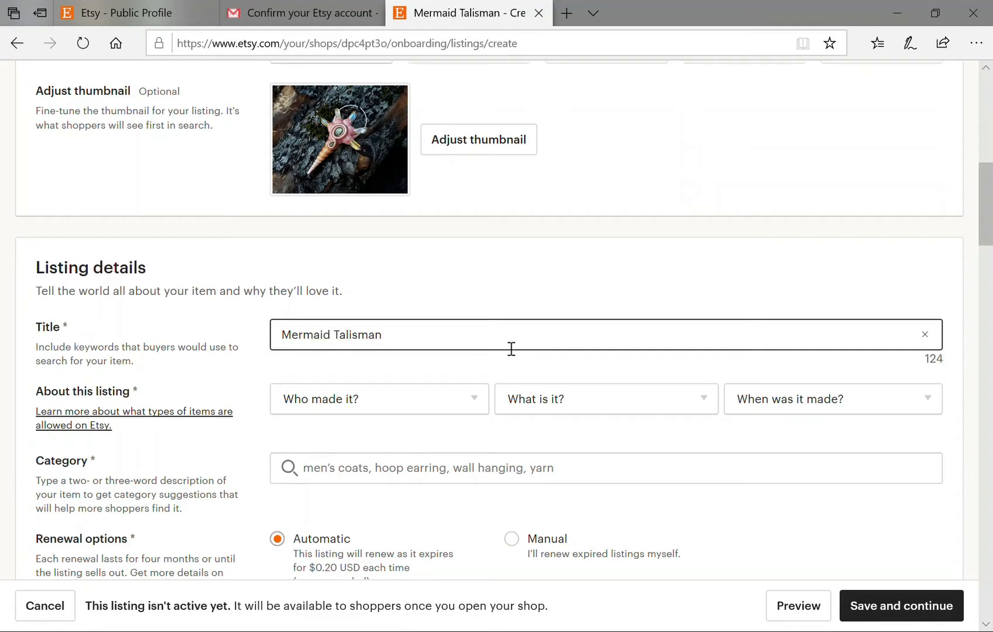
text( - Polymer Cla)
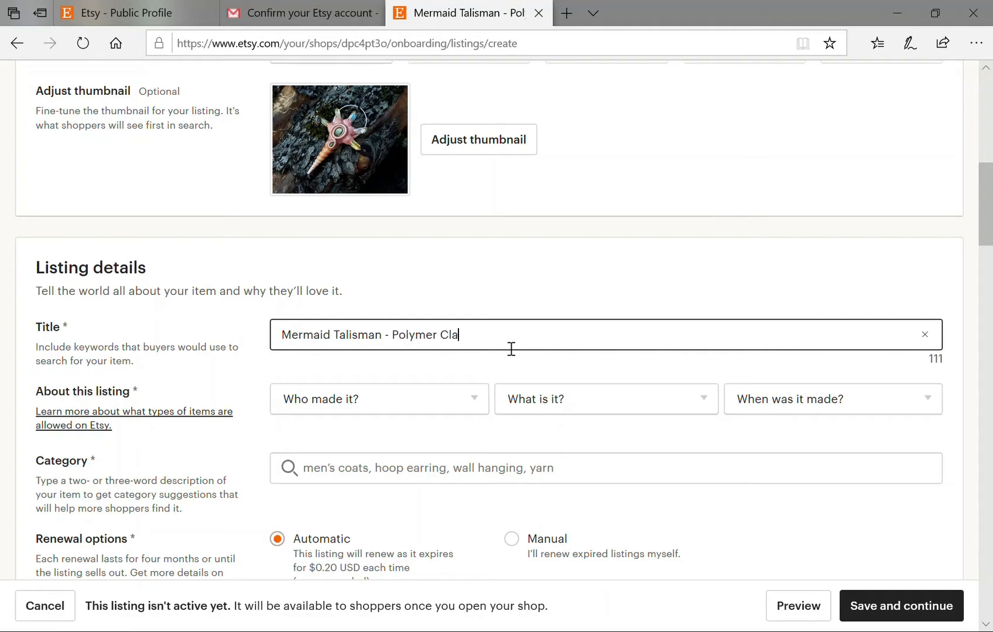
text(y Nec)
text(klace)
text(,)
key(BackSpace)
key(BackSpace)
text(- Jewelry)
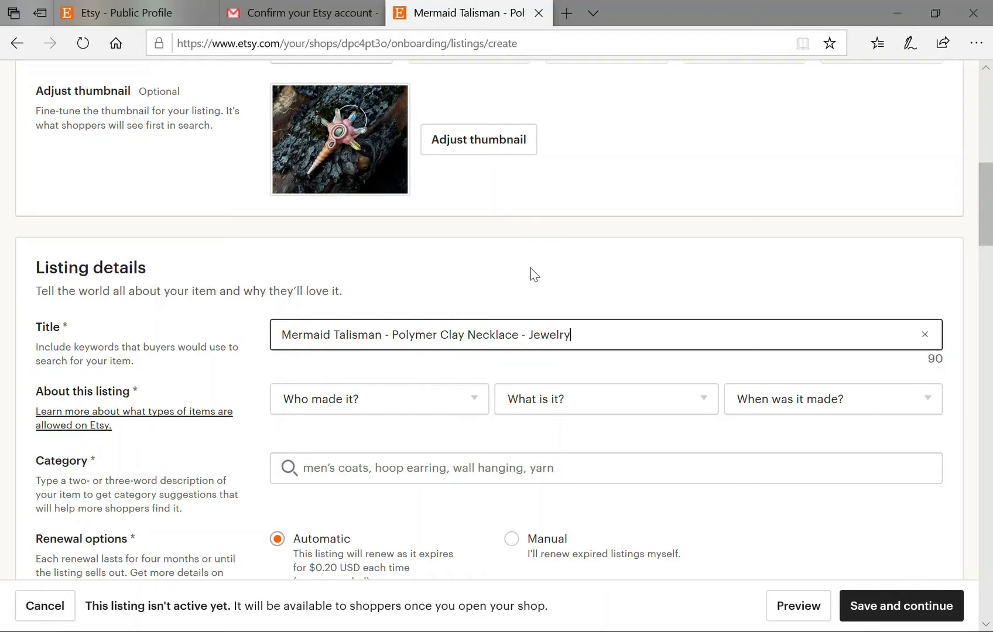
text( - Beach Ocean)
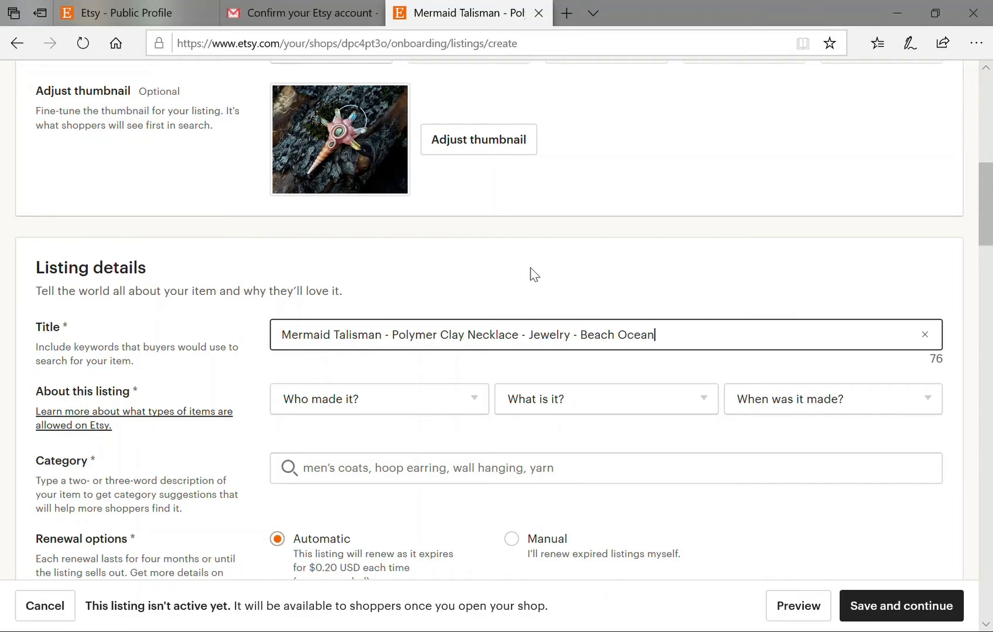
text( Themed - Seashell)
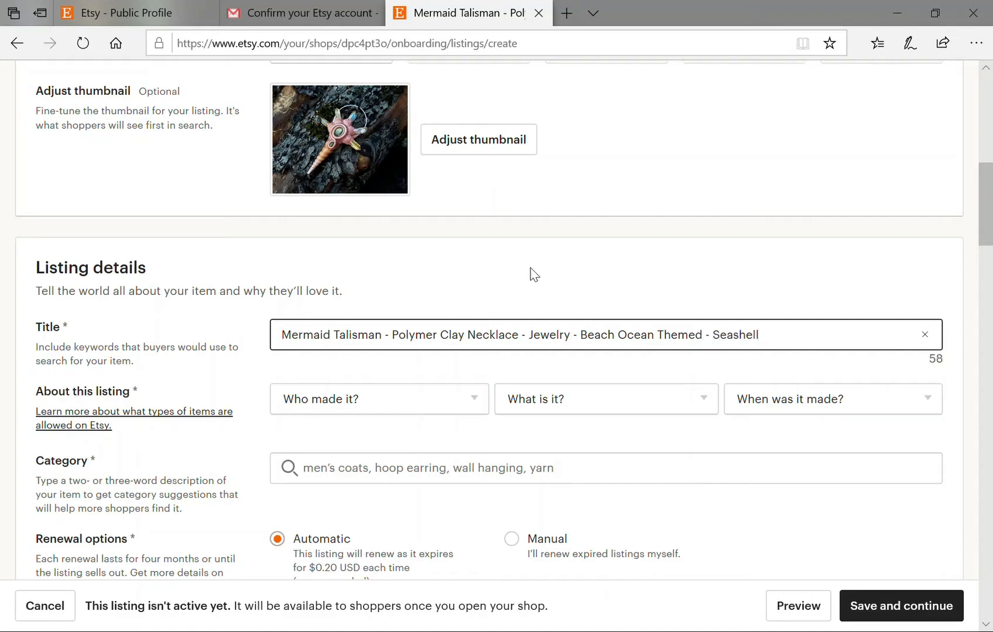
text(s Aura )
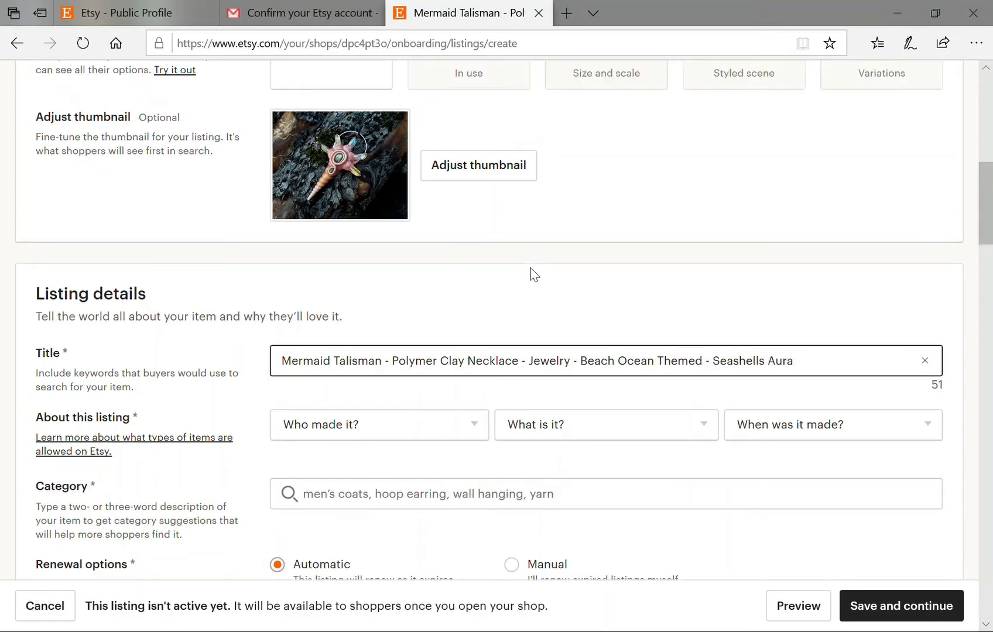
text(Quarts)
text( Crysta)
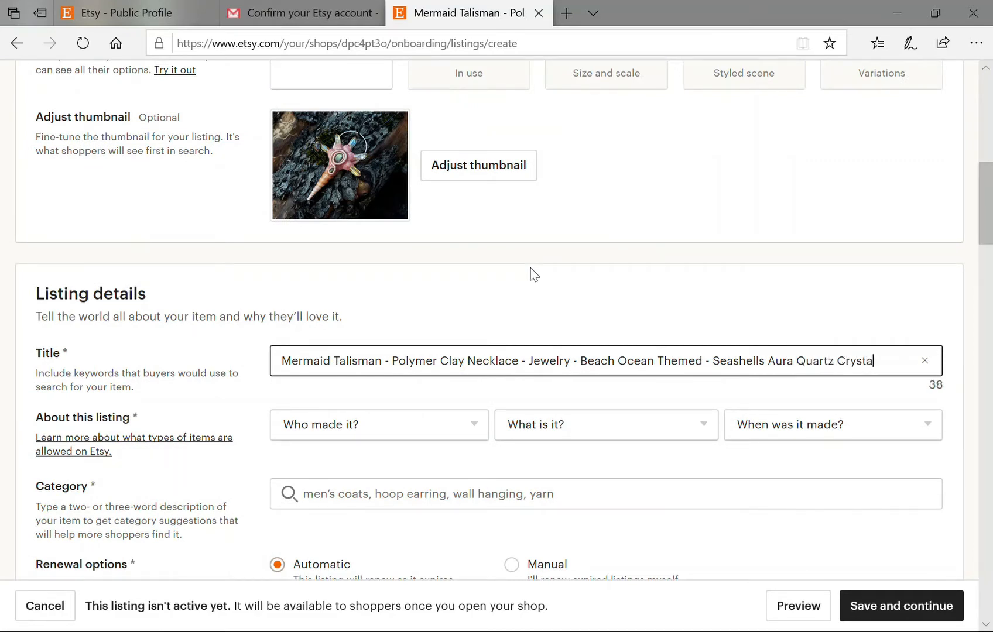
text(ls)
text( Labrador)
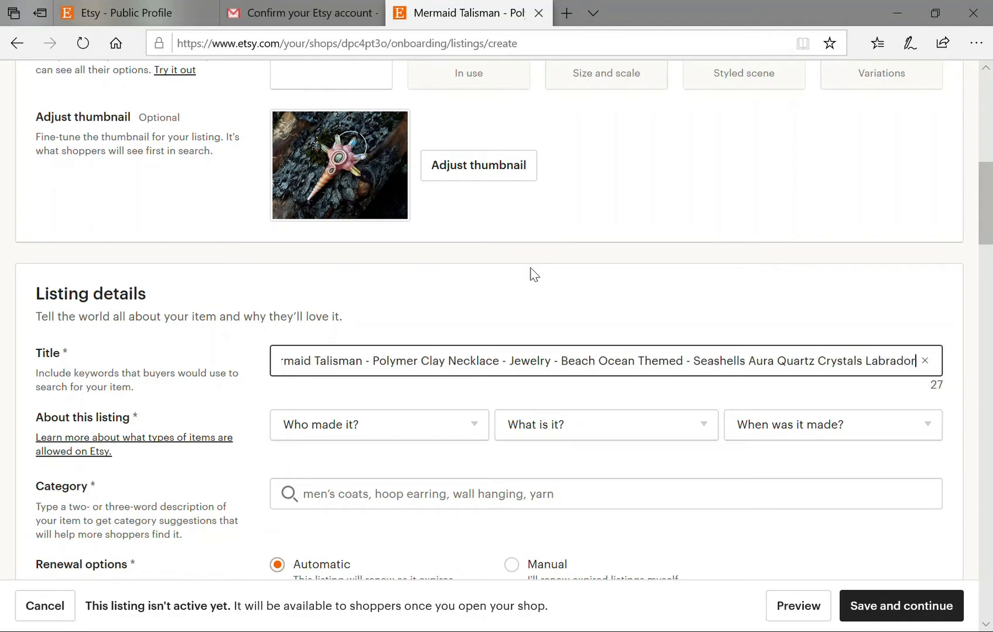
text(ite)
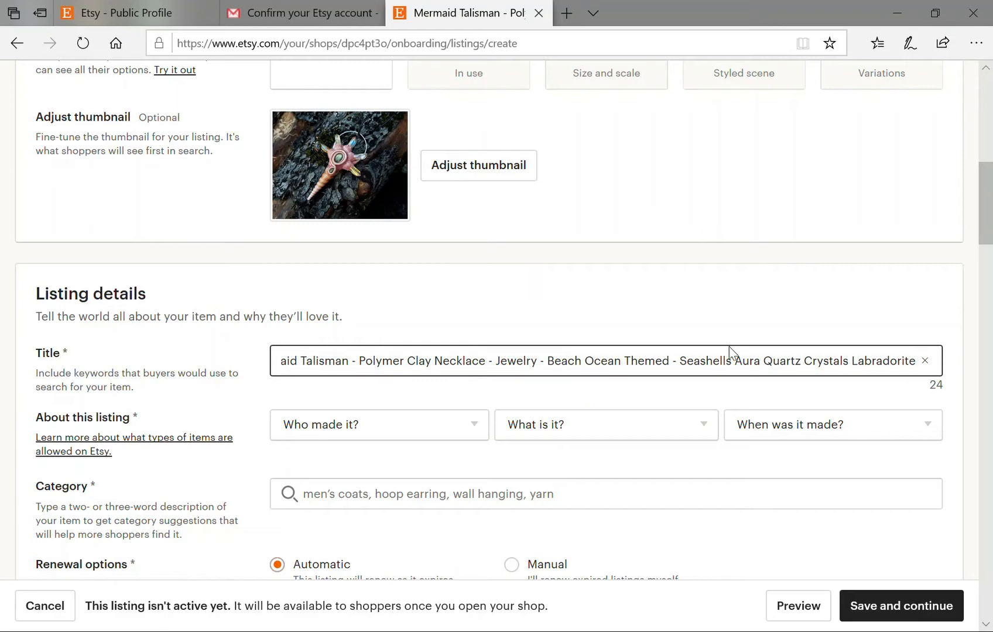
Append ' - Magical Mythical' to the end of the title.
scroll(730, 447, down, 1)
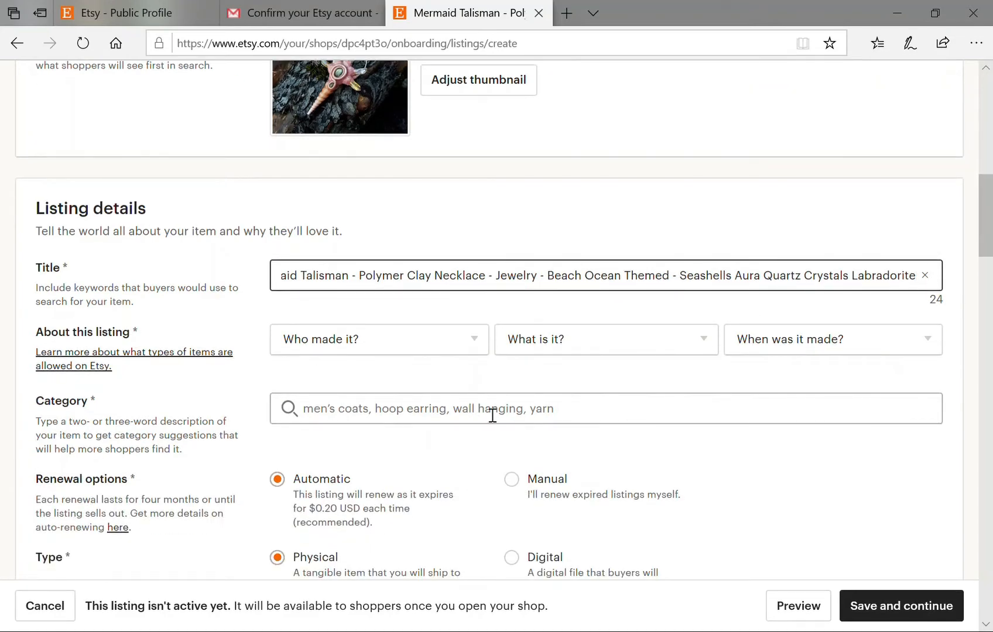
scroll(881, 369, up, 1)
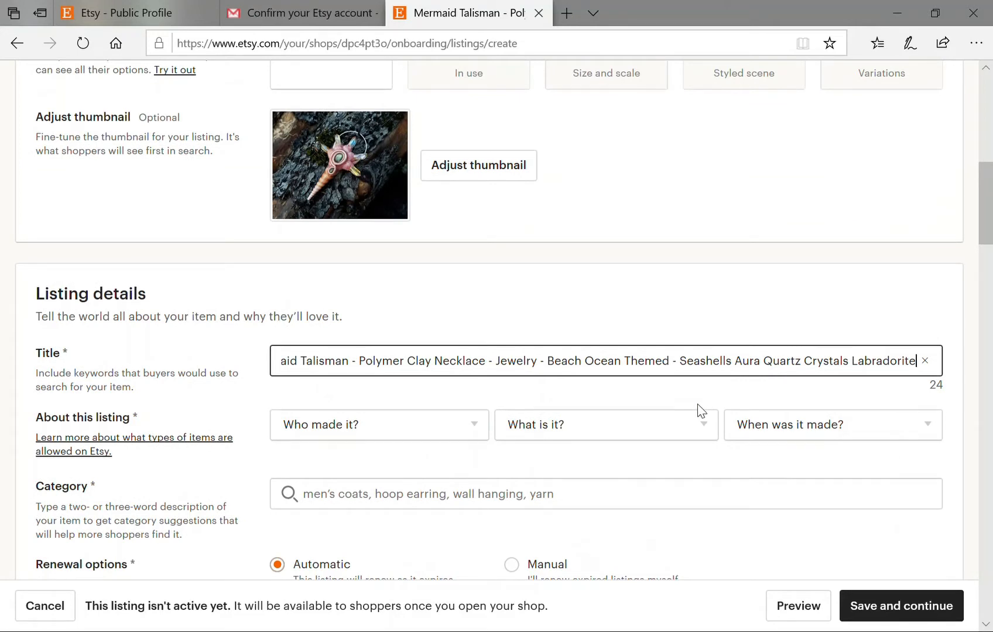
text(-)
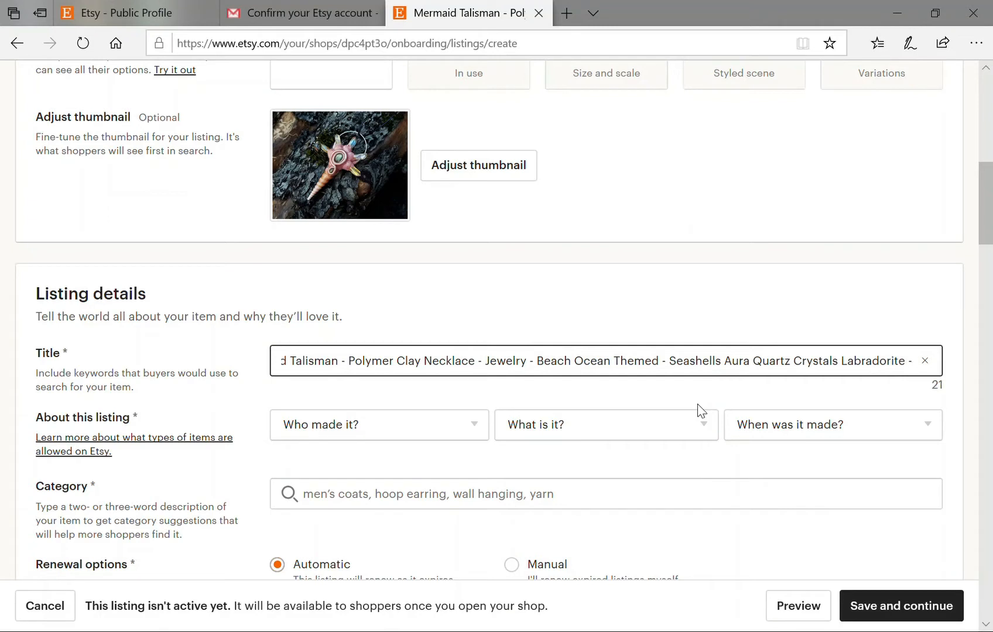
text( Mag)
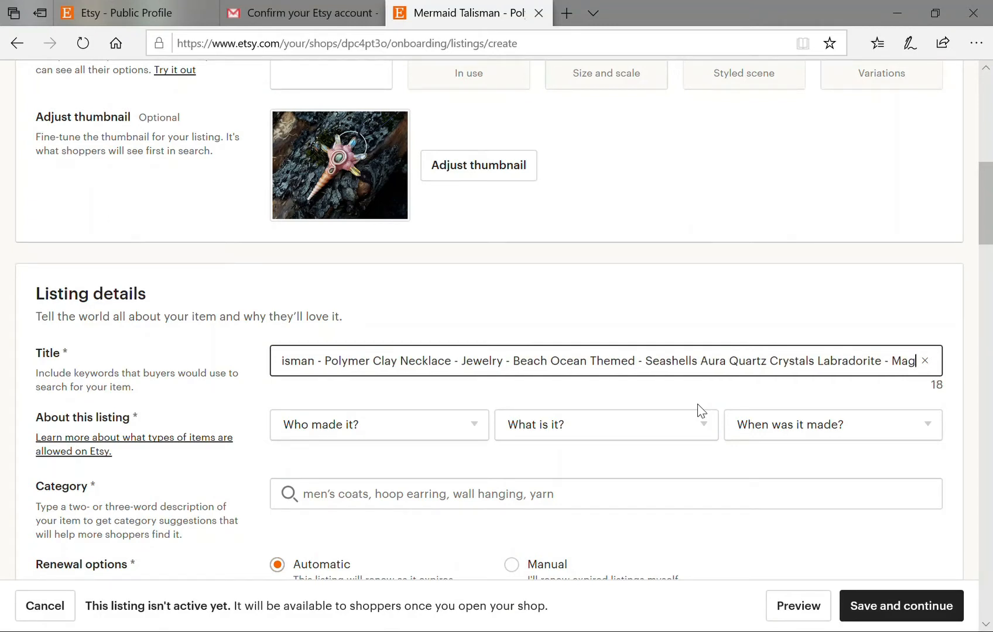
text(ical)
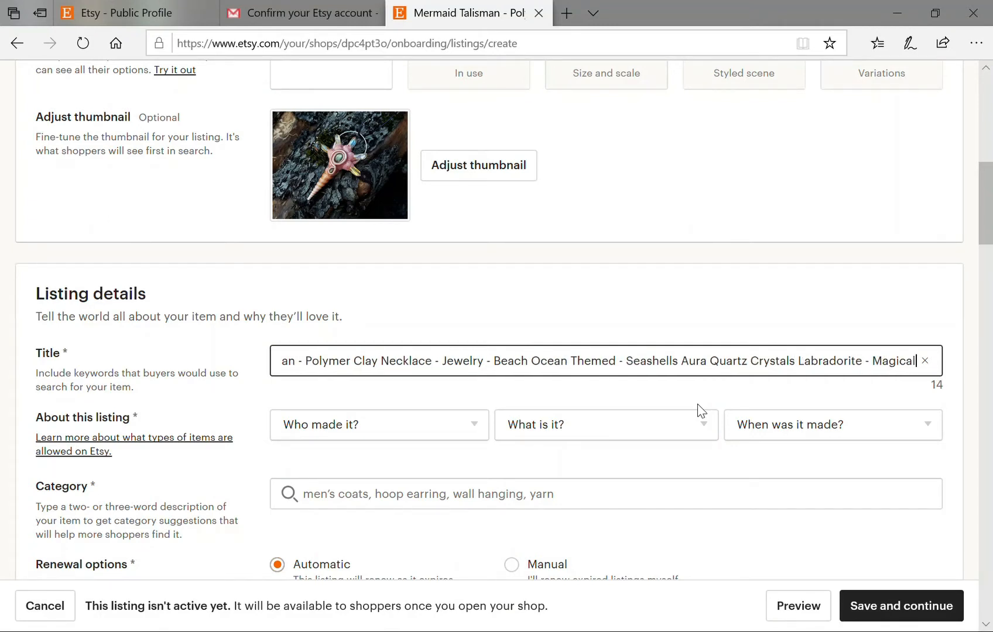
text( Myth)
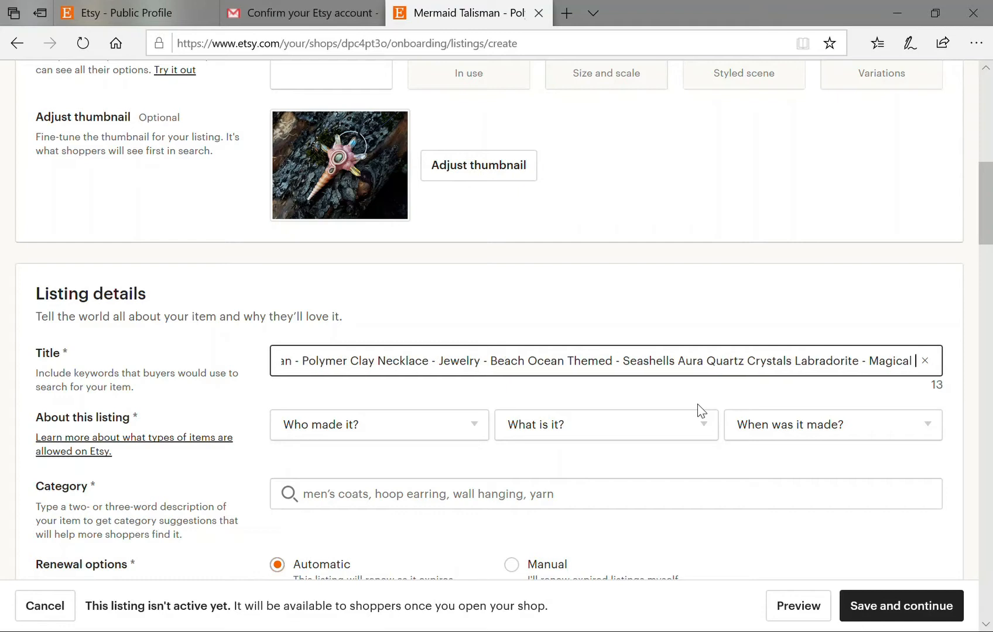
text(ical)
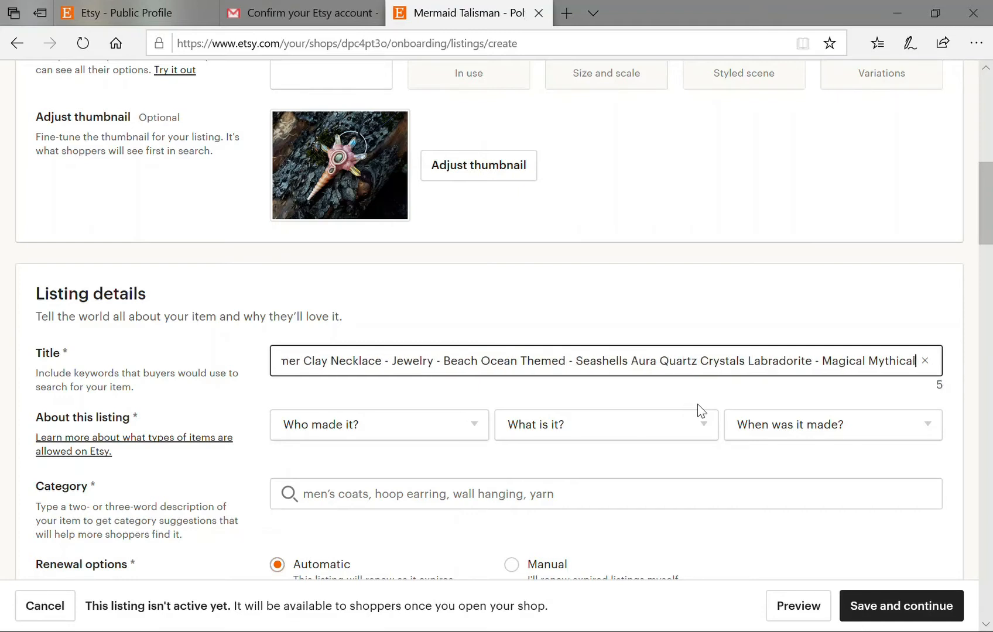
Set About this listing to 'I did', 'A finished product' and '2010 - 2019'.
scroll(475, 416, down, 1)
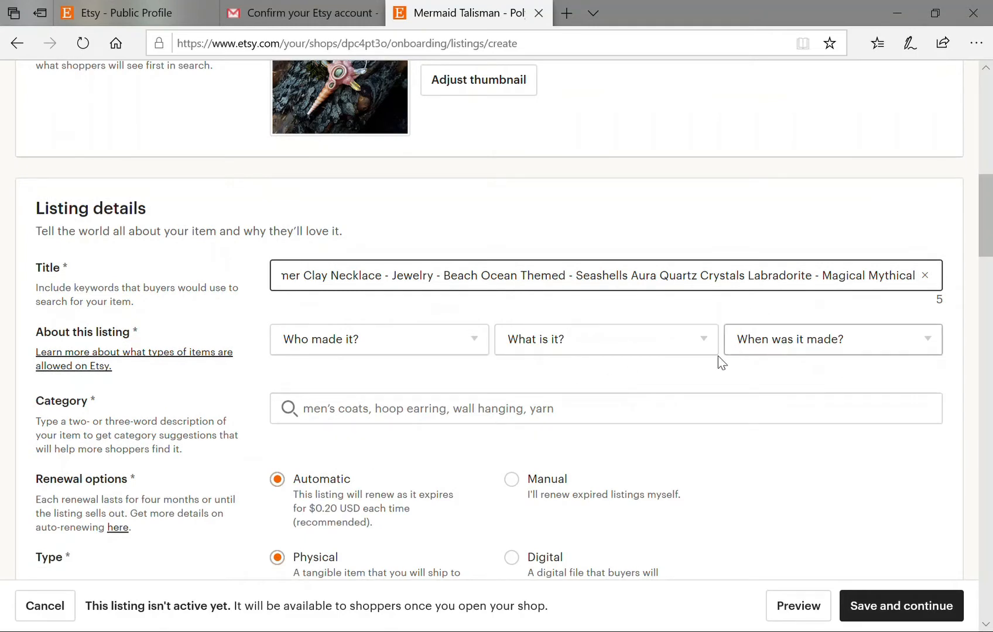
click(429, 349)
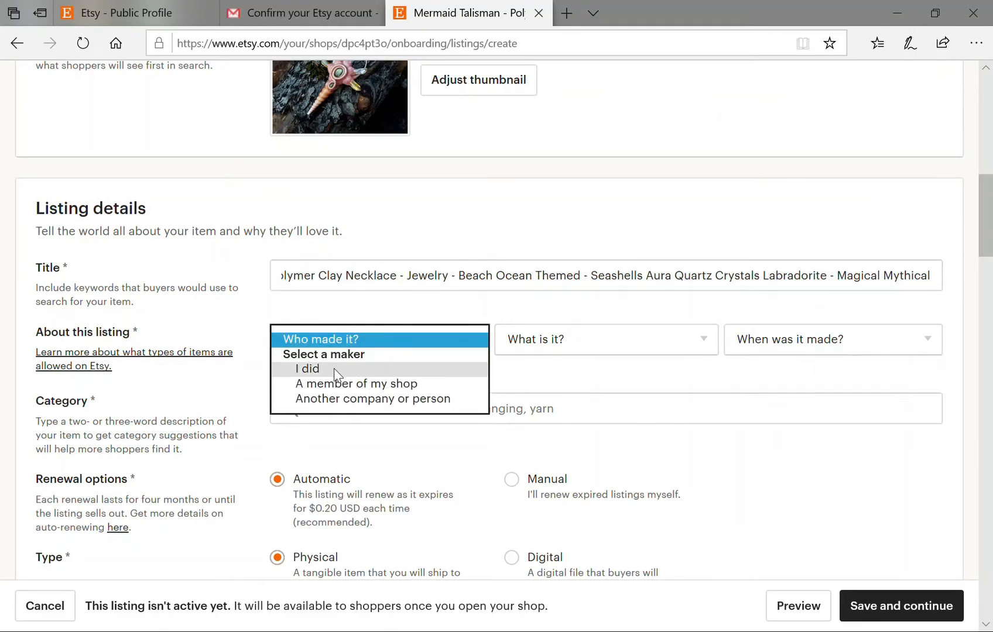
click(331, 371)
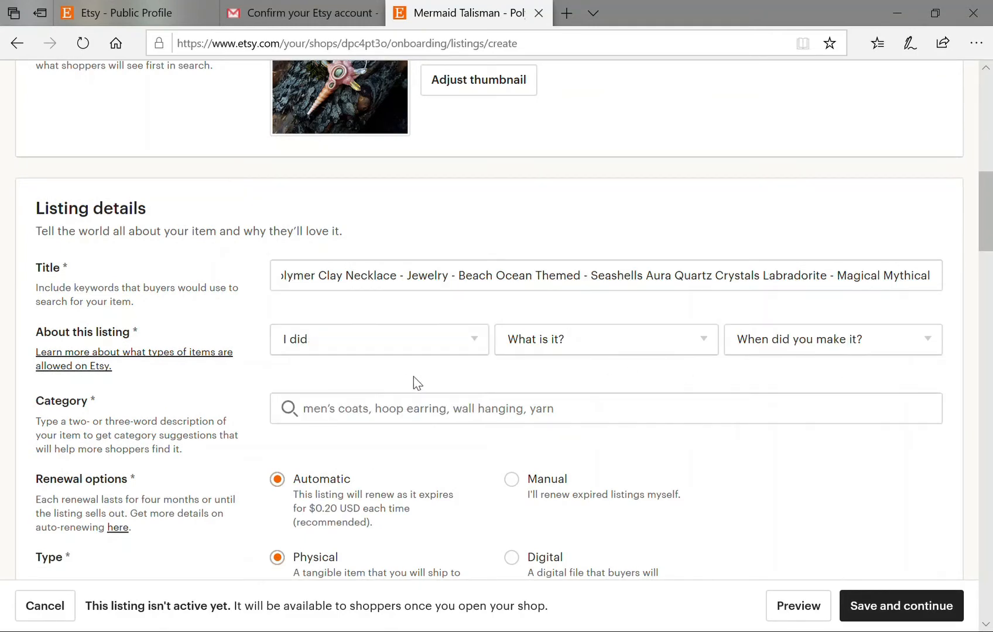
click(558, 341)
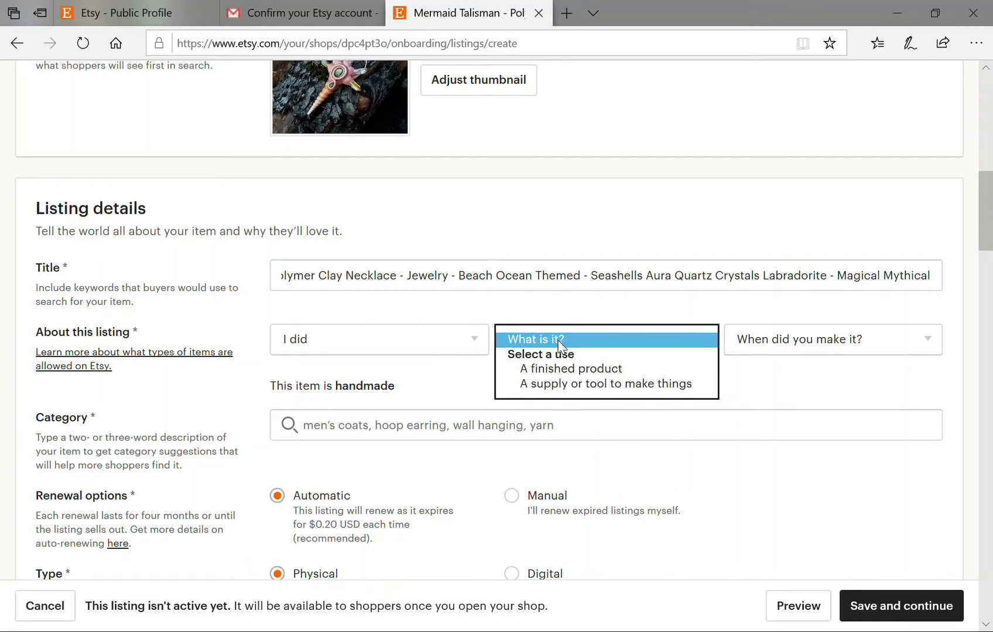
click(570, 369)
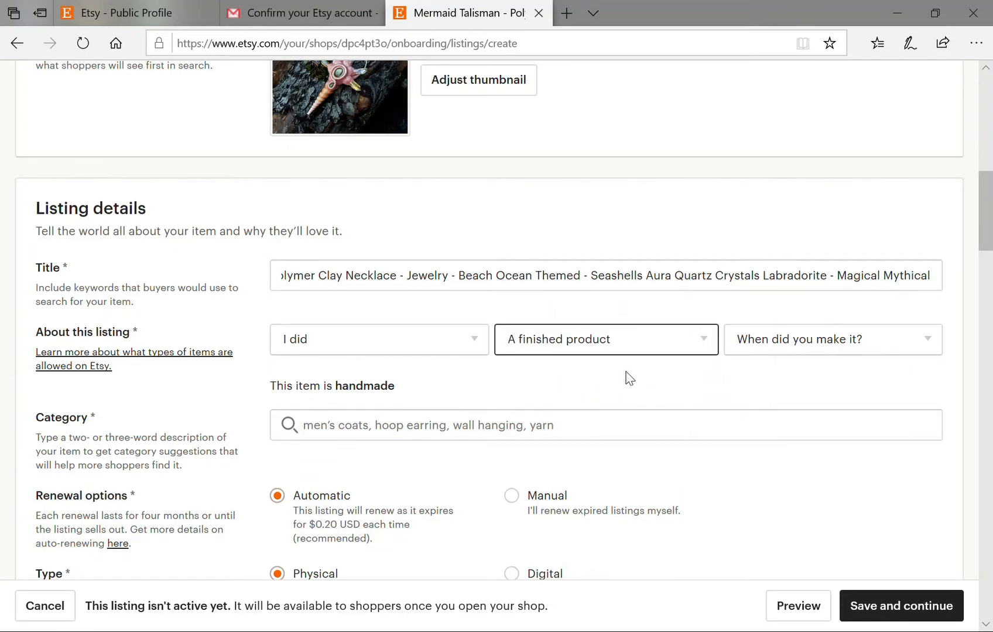
click(806, 349)
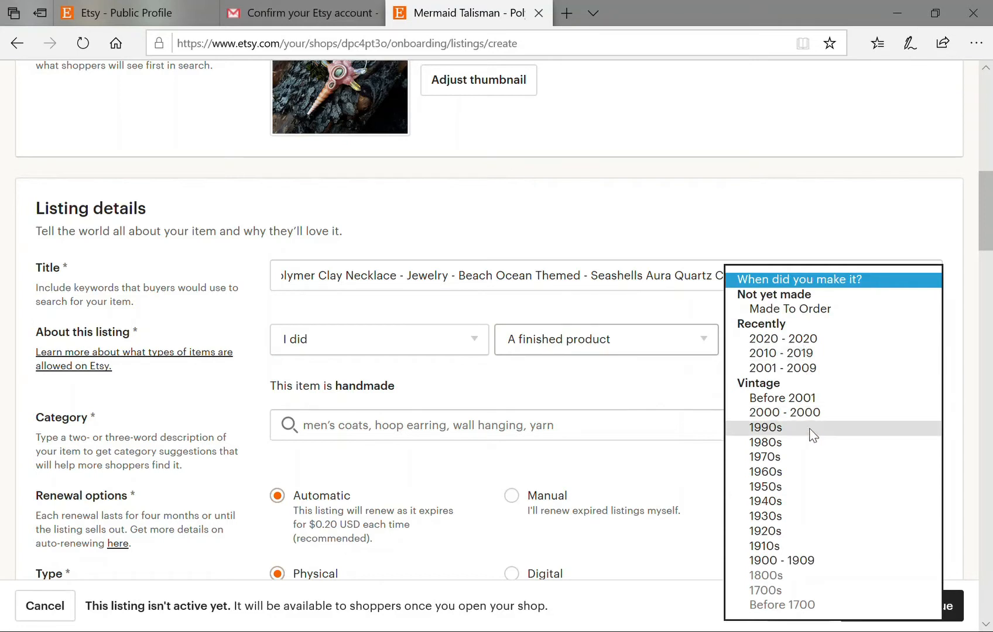
click(768, 355)
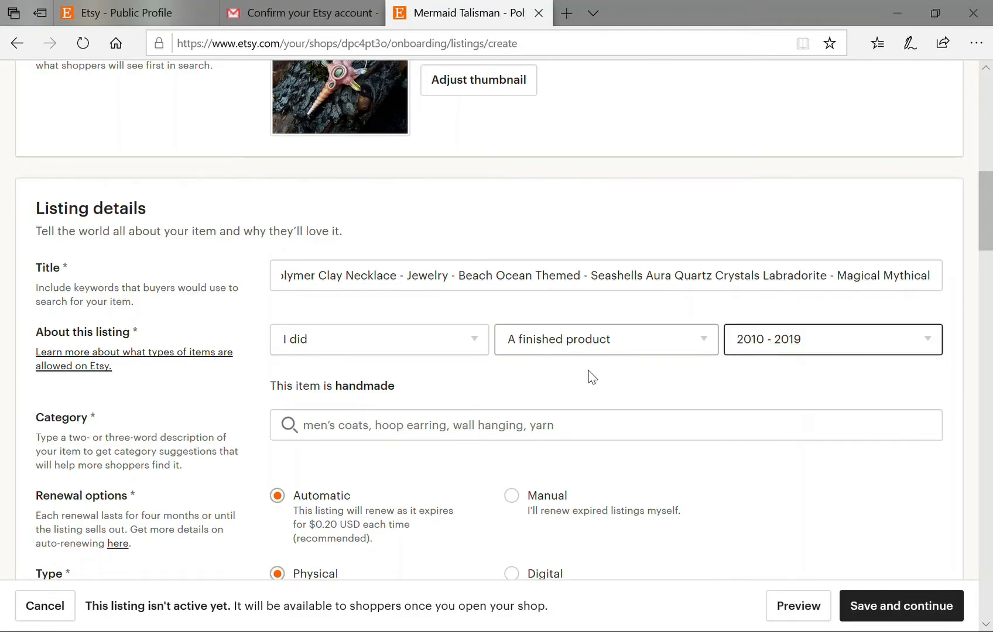
scroll(589, 377, down, 1)
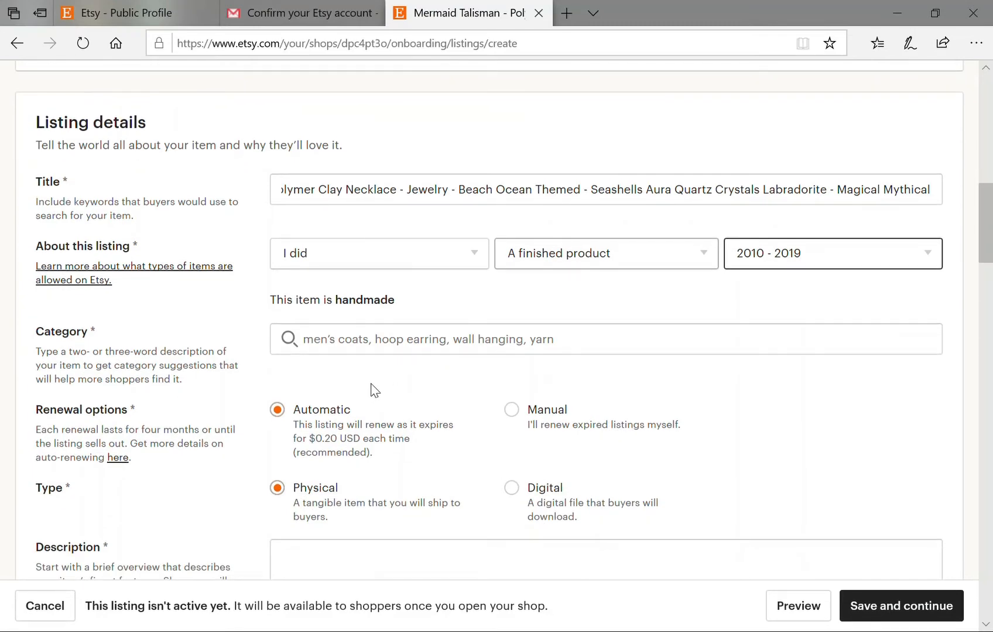
click(353, 350)
Search the category for 'polymer clay' and pick Pendants under Jewelry > Necklaces.
scroll(375, 383, down, 1)
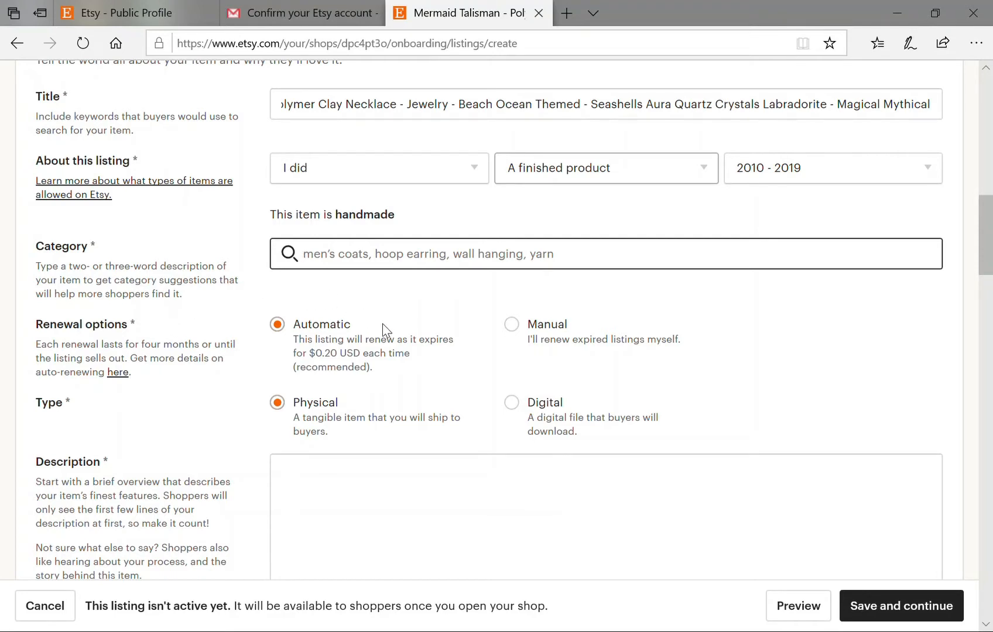
text(polymer)
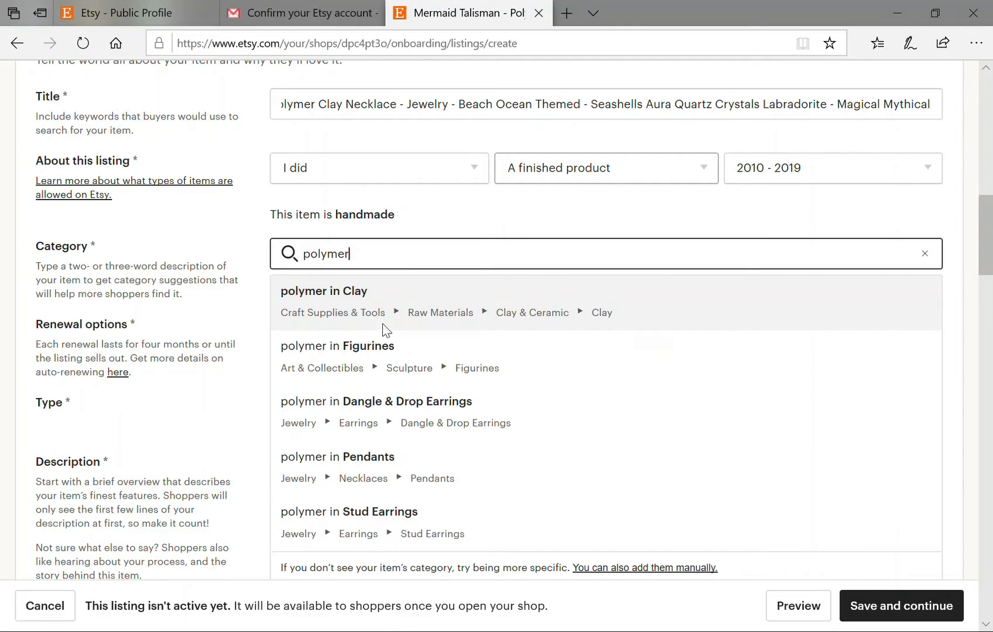
text( clay)
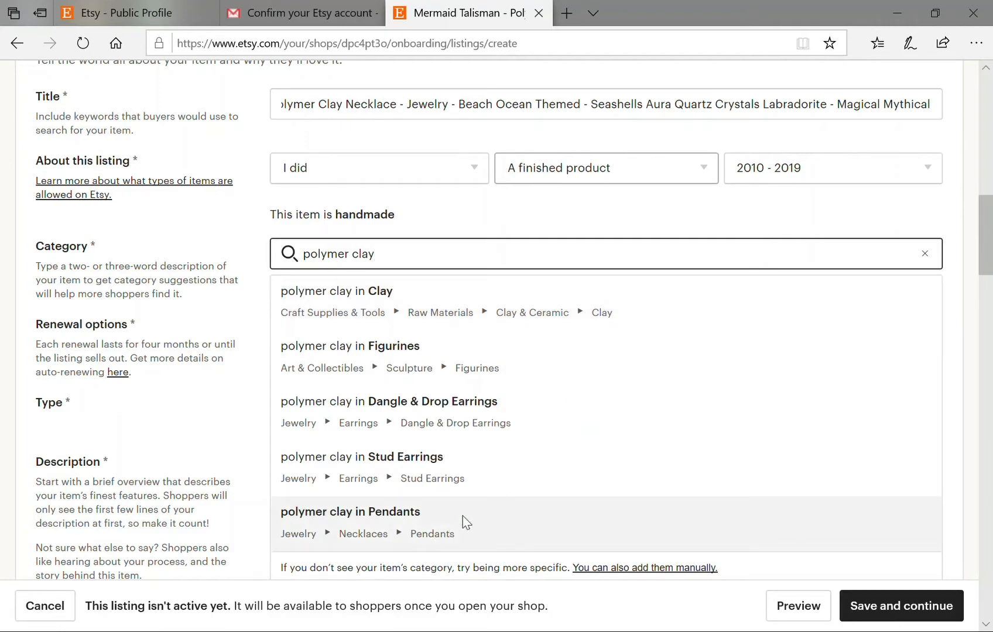
click(465, 525)
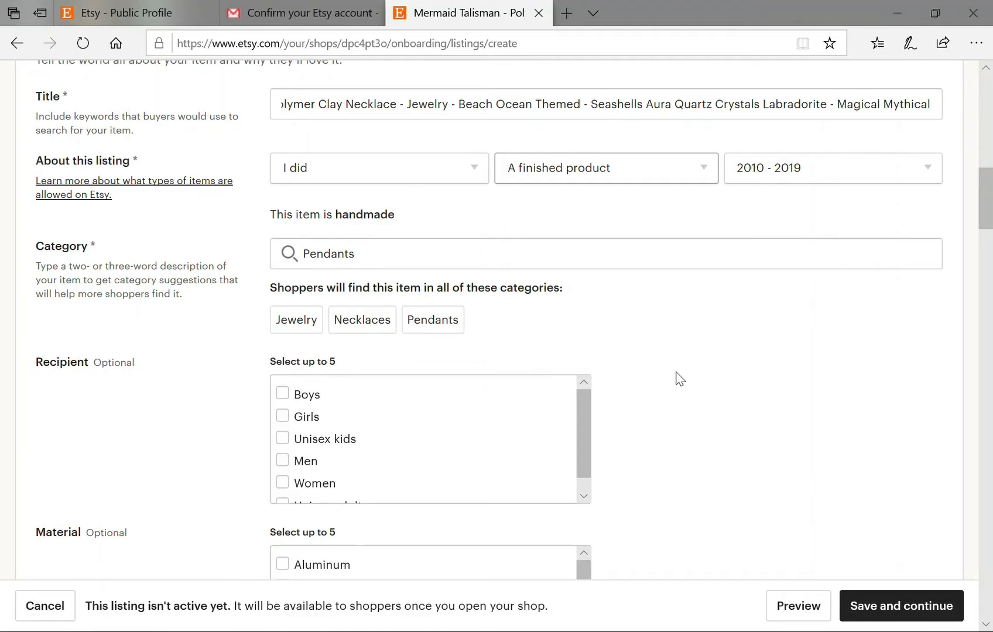
Mark Women and Girls as the pendant's recipients.
scroll(677, 379, down, 2)
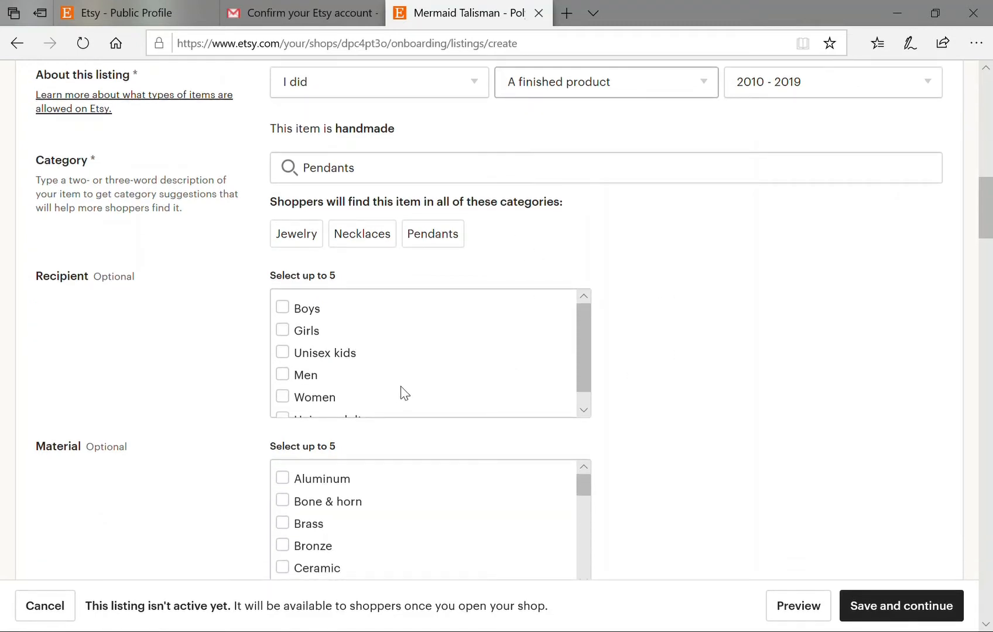
scroll(411, 372, down, 1)
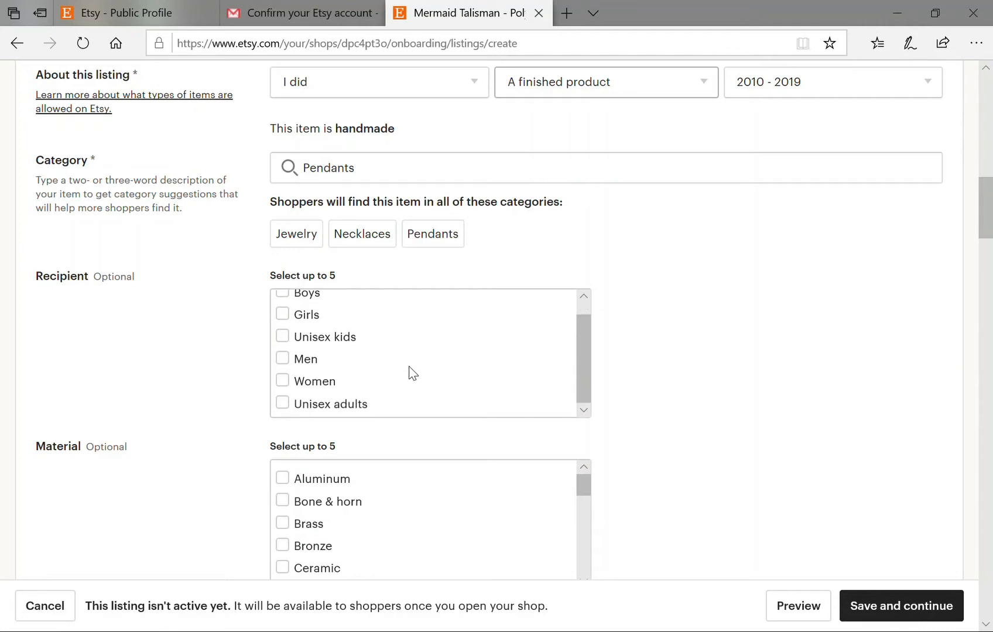
click(282, 381)
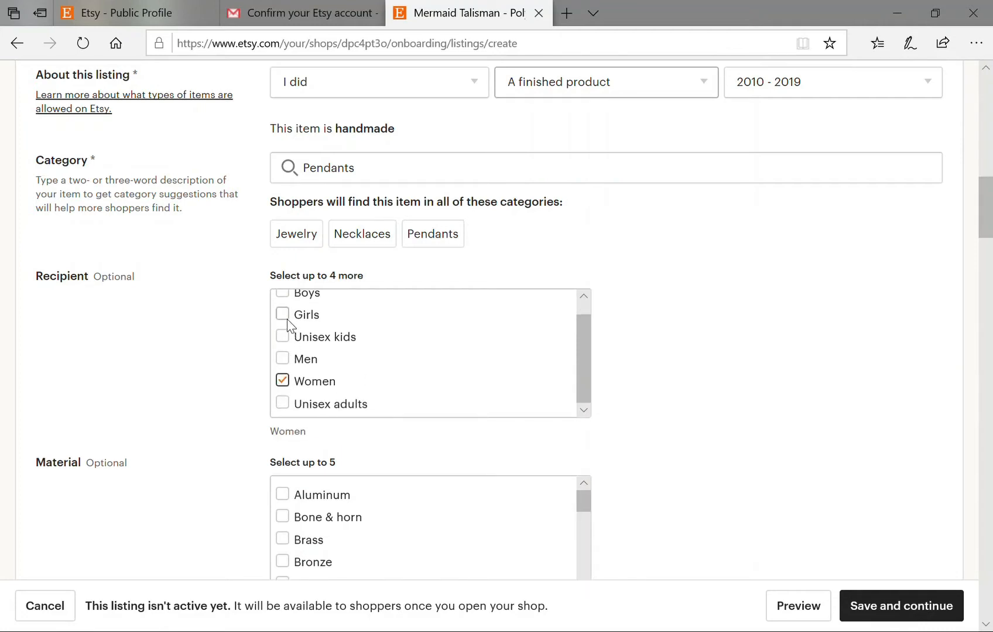
click(287, 319)
Add Shell and Stone as the pendant's materials.
scroll(445, 363, down, 1)
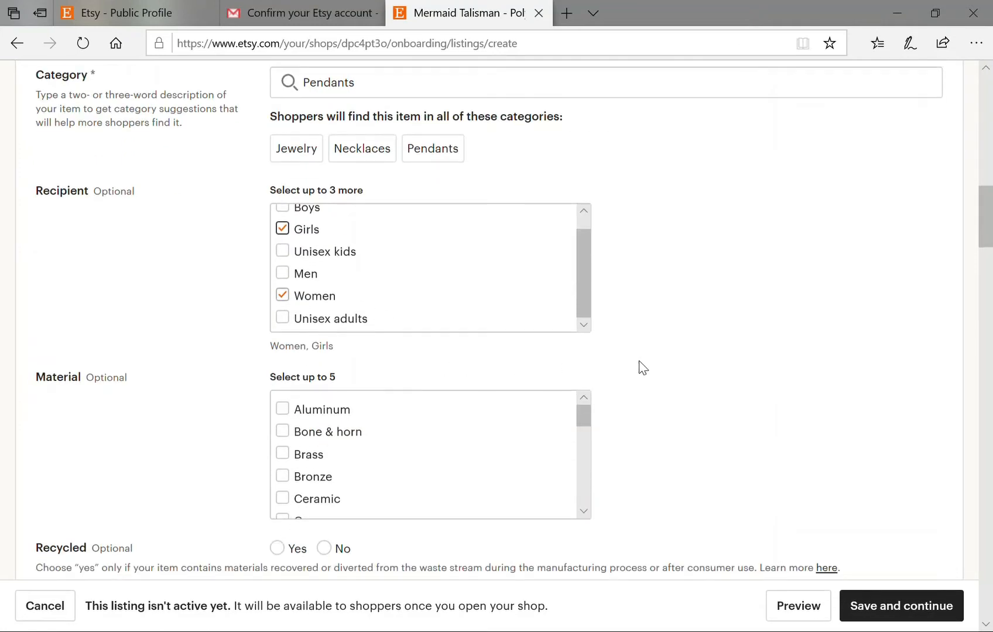
scroll(641, 366, down, 1)
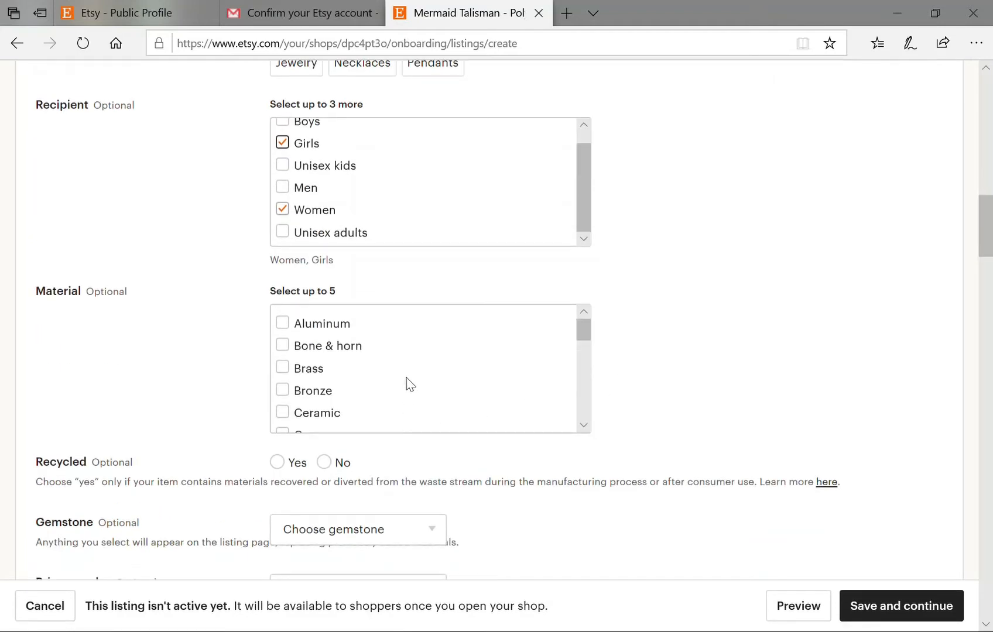
scroll(407, 381, down, 1)
scroll(406, 381, up, 1)
scroll(386, 394, down, 4)
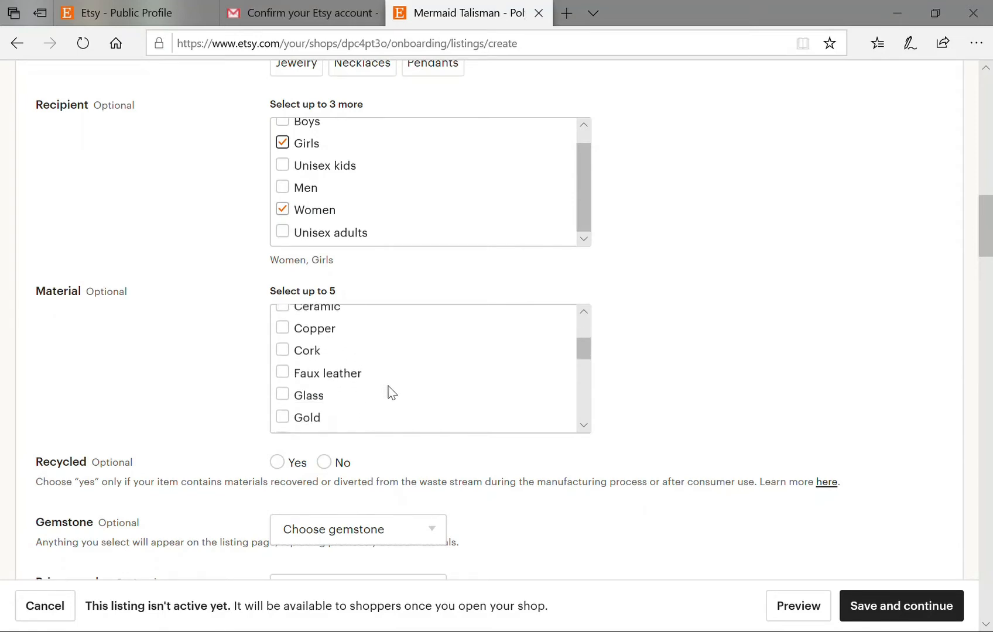
scroll(391, 392, down, 5)
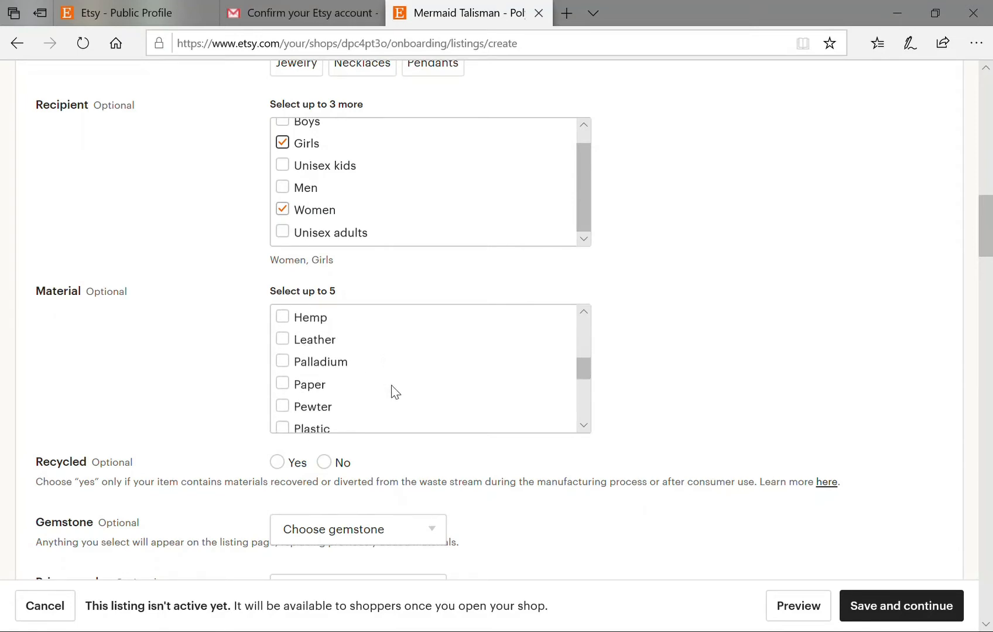
scroll(396, 391, down, 5)
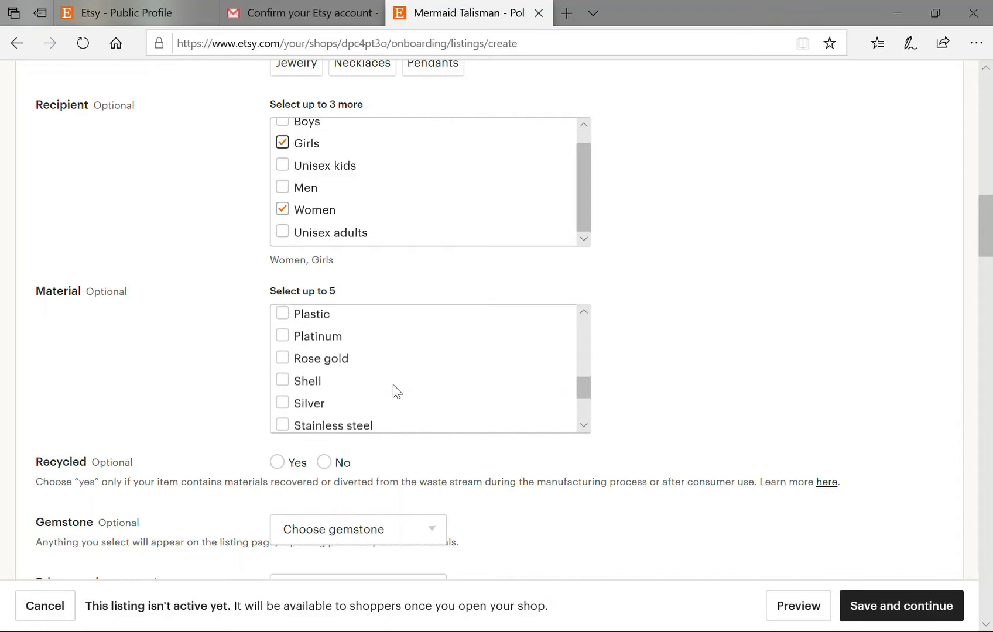
scroll(395, 391, down, 2)
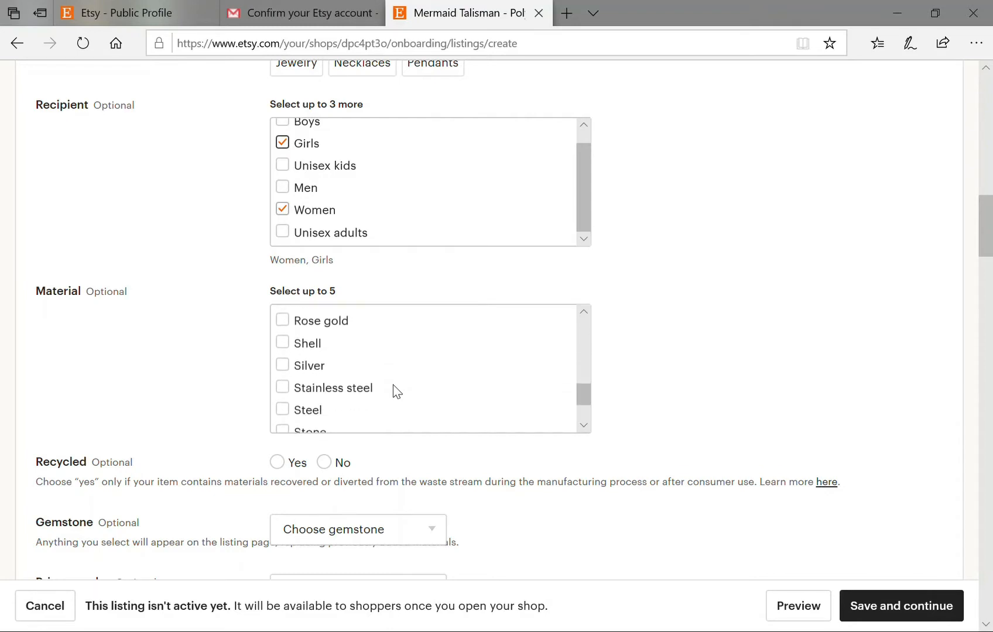
click(283, 343)
scroll(416, 387, down, 2)
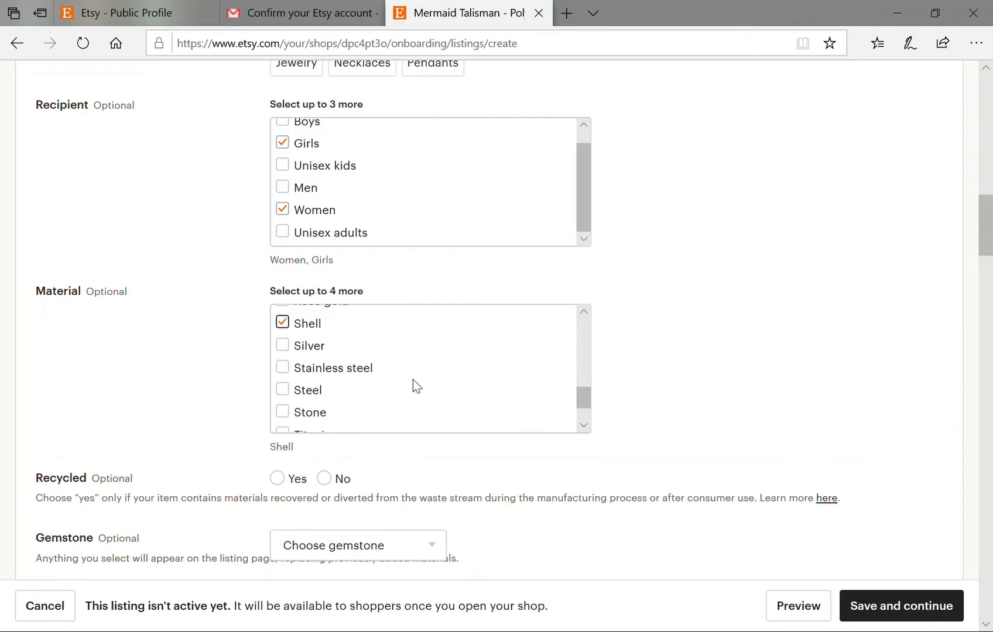
scroll(411, 382, down, 4)
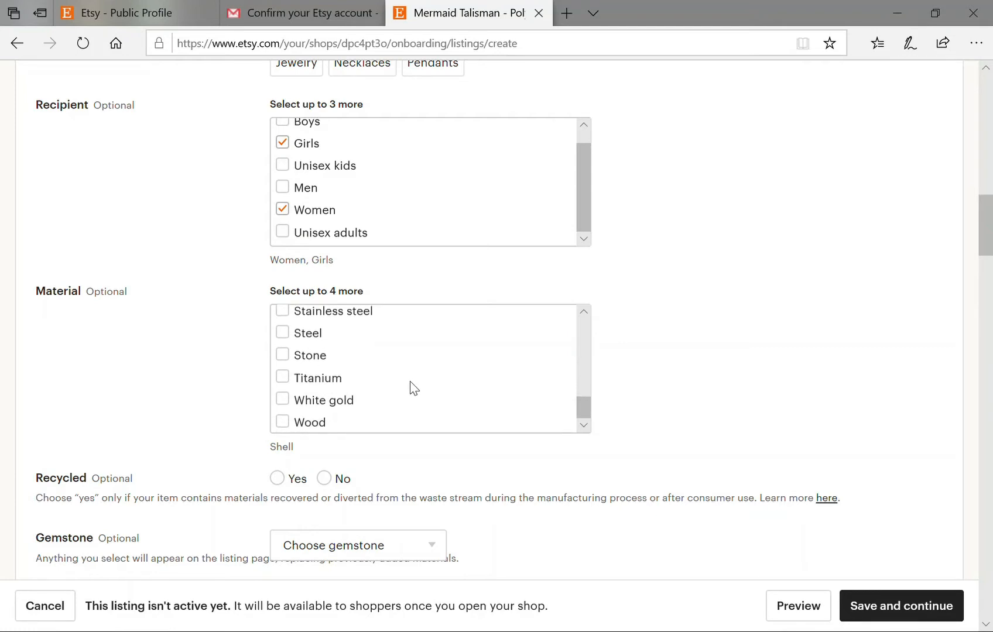
scroll(414, 390, up, 1)
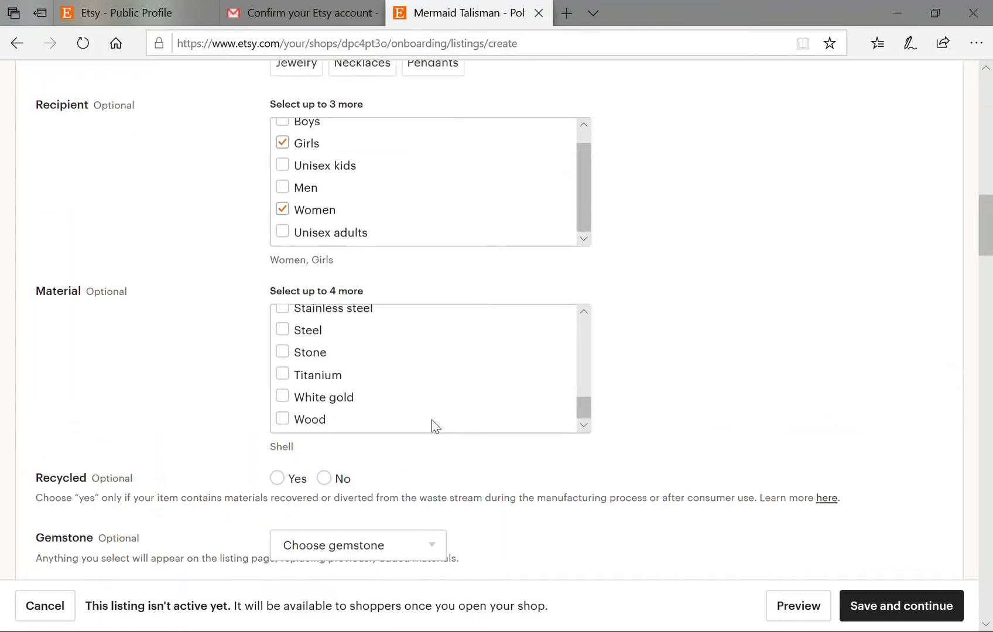
click(283, 353)
Set Recycled to No and open the Gemstone options.
scroll(516, 471, down, 1)
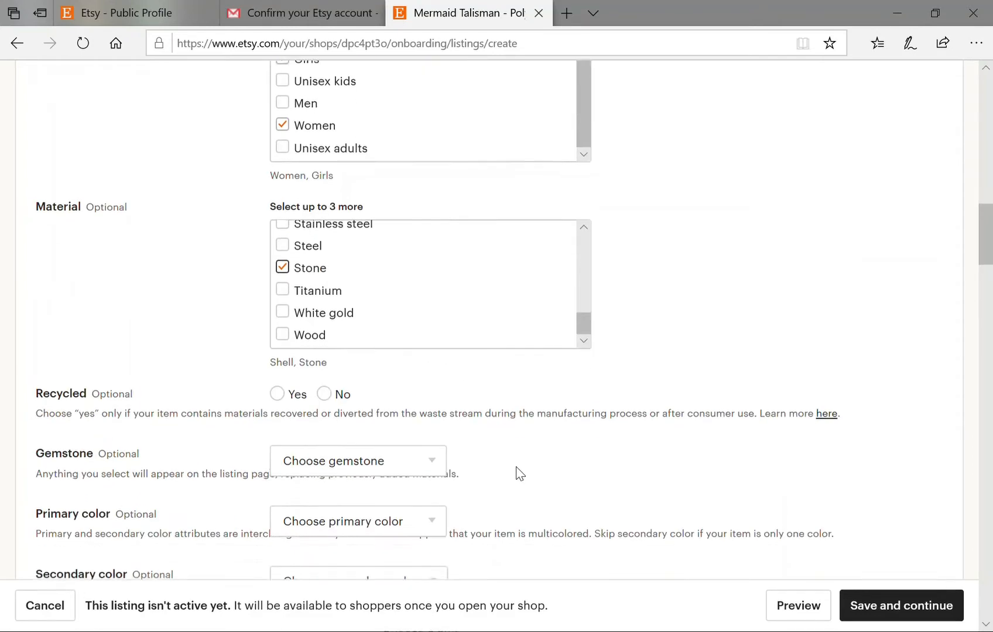
click(326, 399)
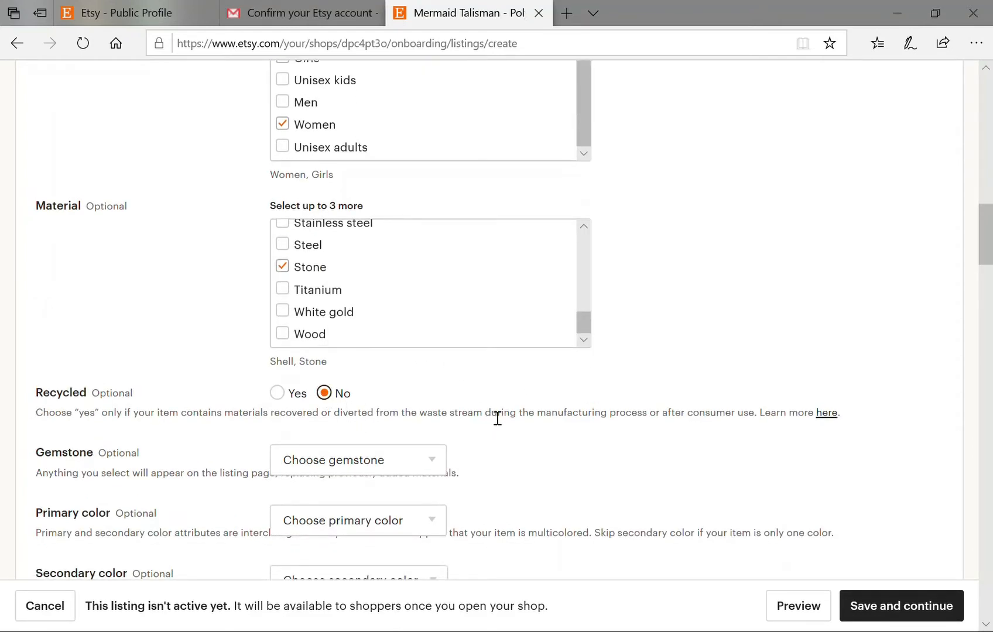
scroll(493, 419, down, 2)
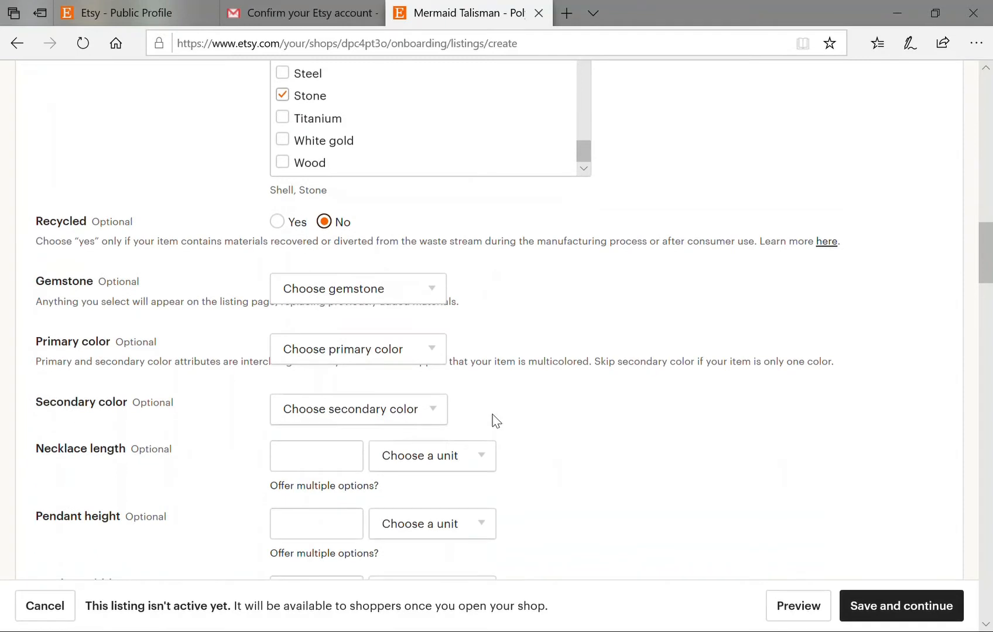
click(428, 291)
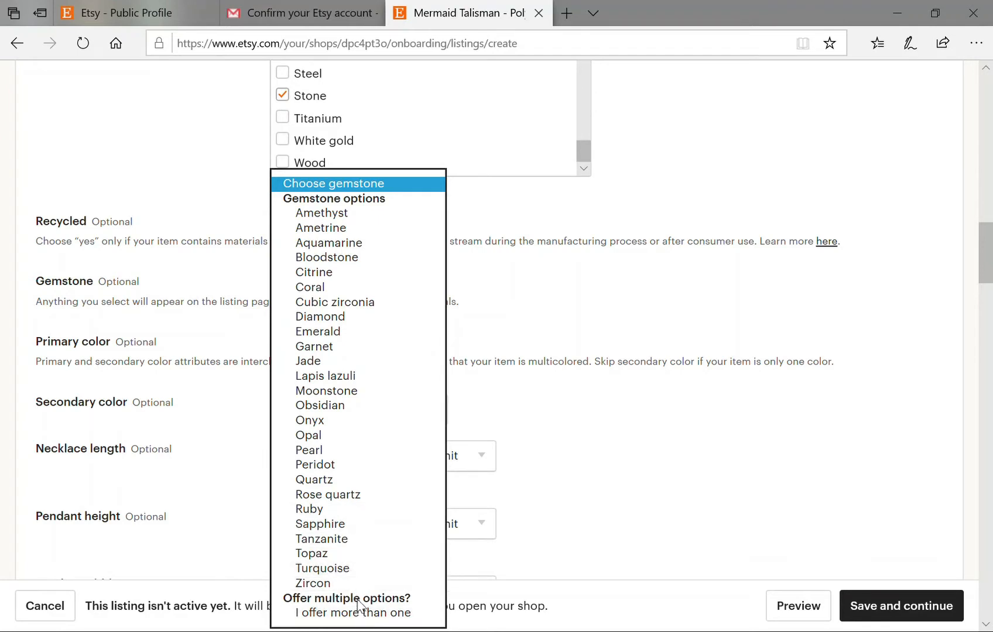
Leave Gemstone unset and choose Brown as the primary colour.
click(645, 436)
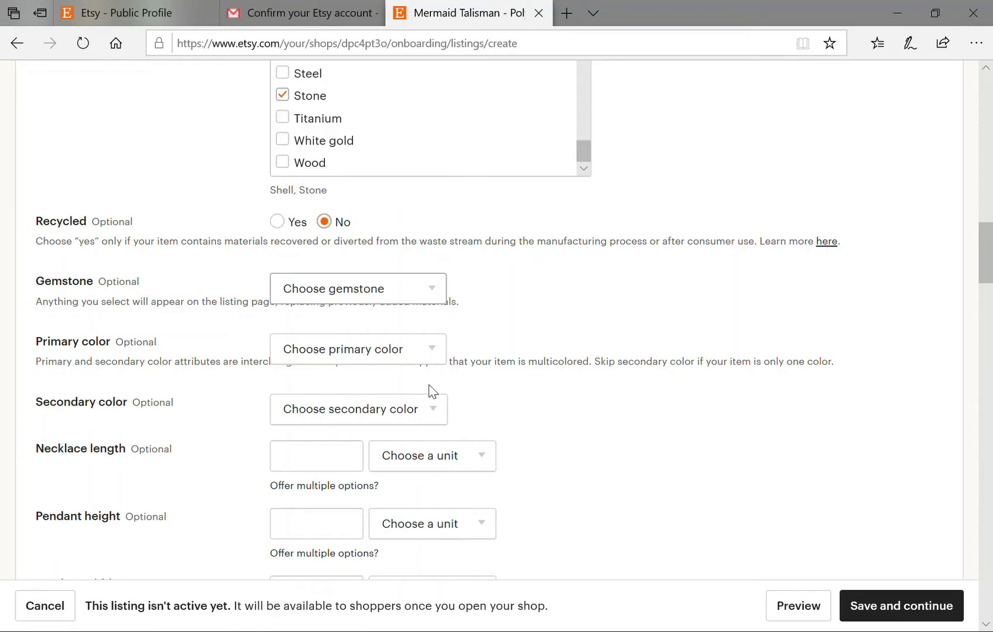
click(395, 349)
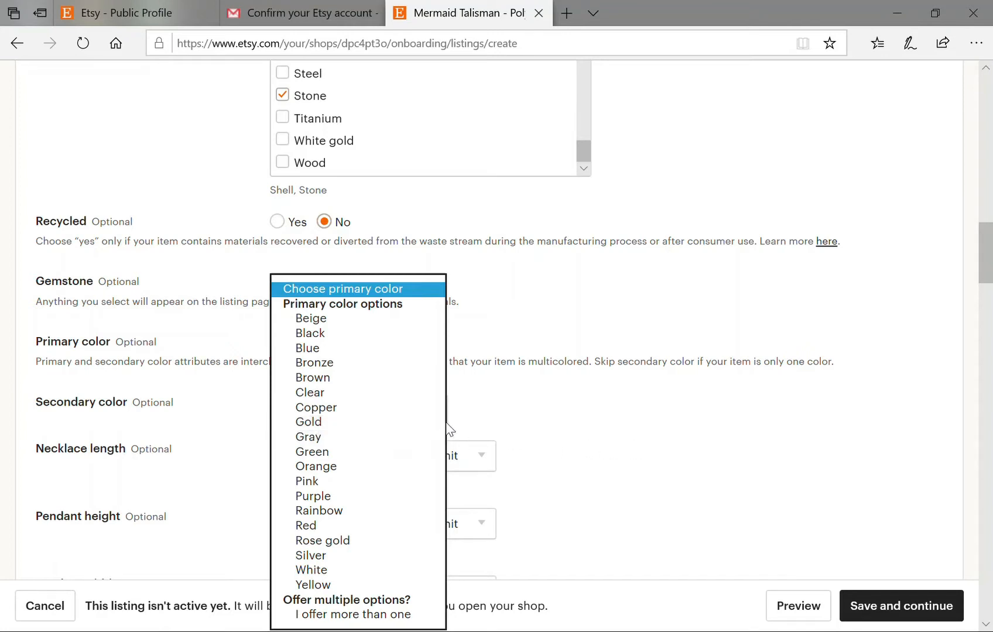
click(326, 377)
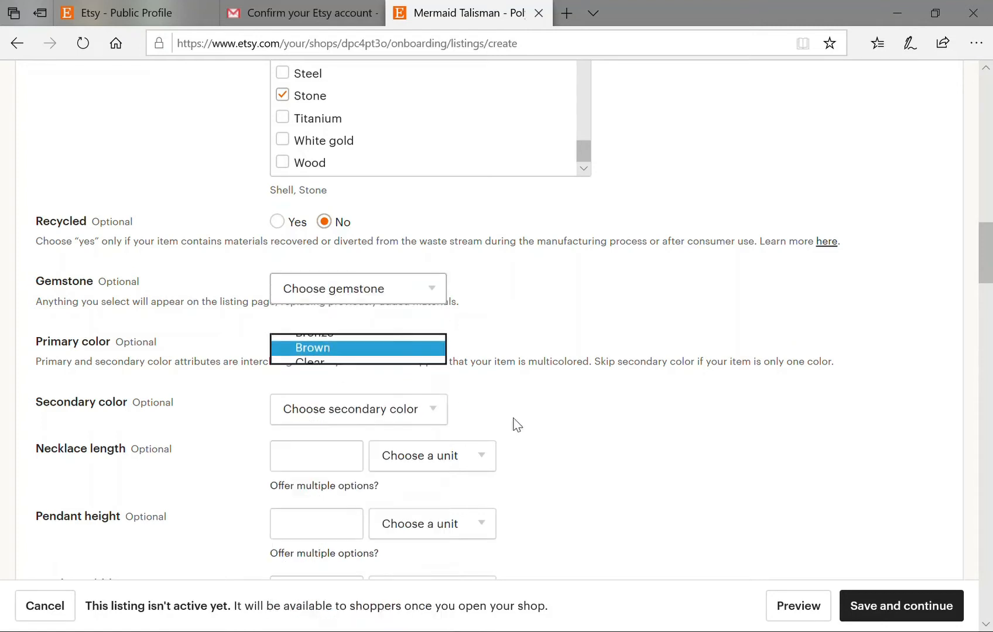
scroll(591, 413, down, 2)
click(517, 403)
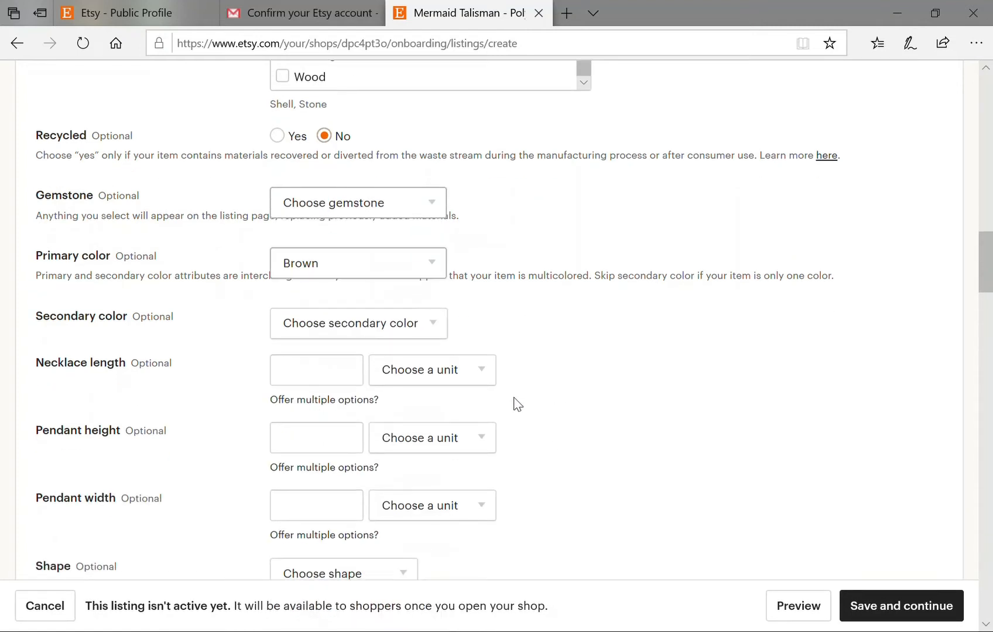
Choose Bronze as the secondary colour.
scroll(495, 404, down, 2)
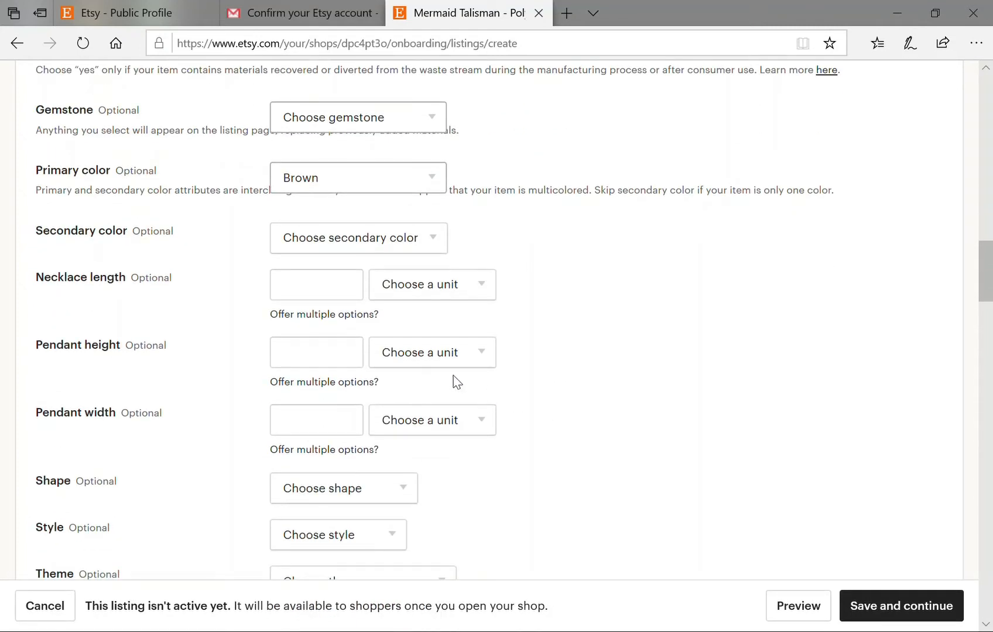
click(426, 249)
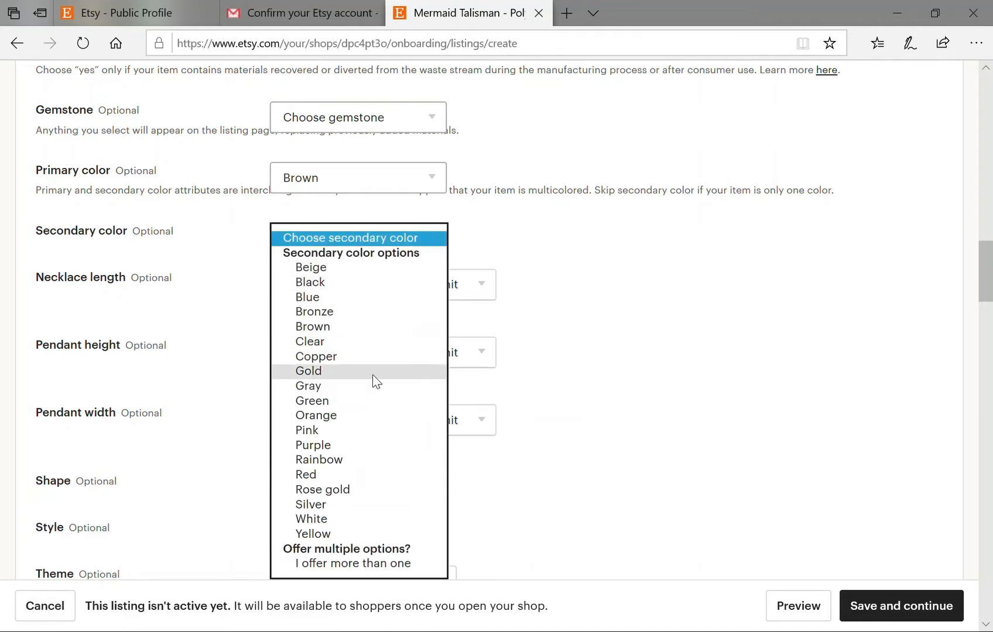
click(334, 313)
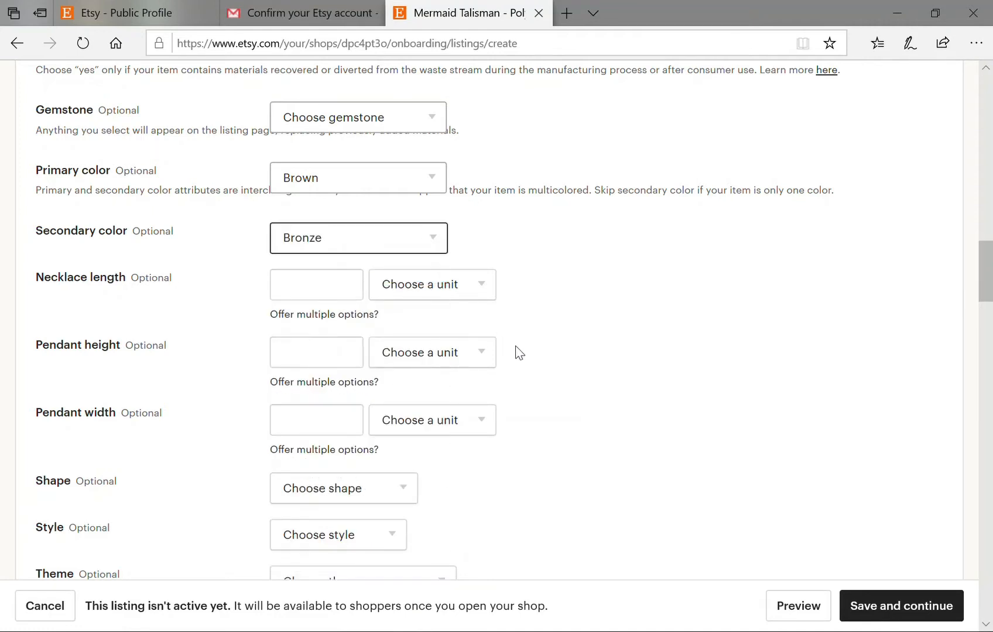
scroll(515, 363, down, 2)
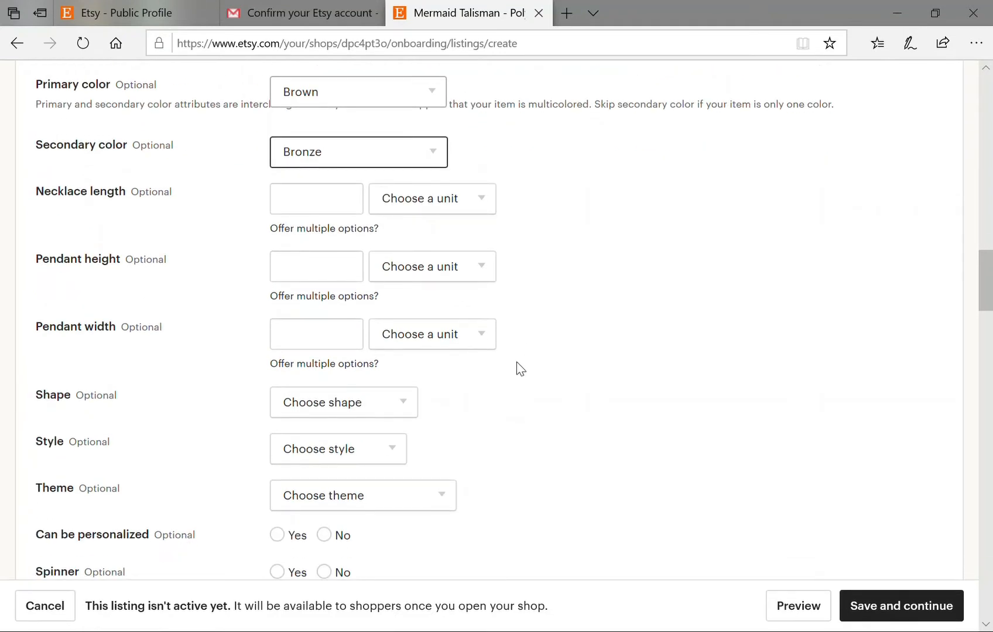
scroll(640, 379, up, 4)
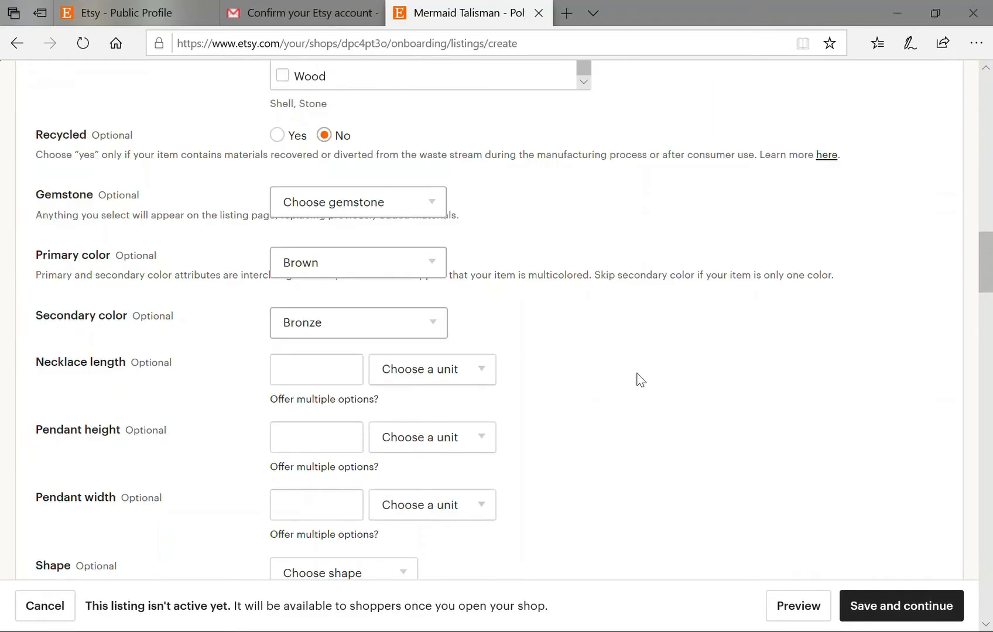
scroll(640, 379, up, 20)
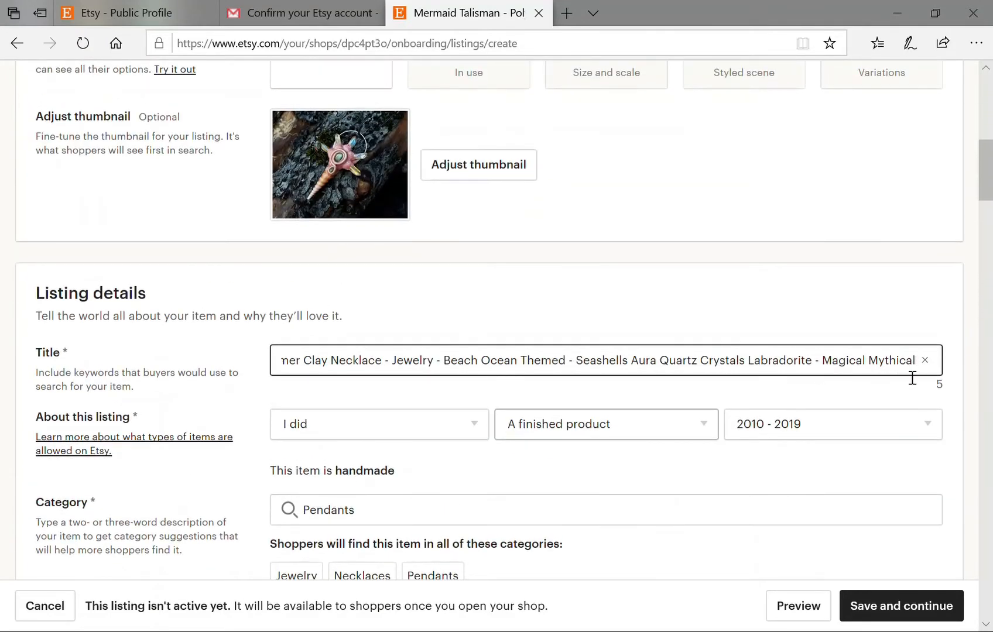
Replace 'Mythical' at the end of the title with 'Fantasy'.
key(BackSpace)
key(BackSpace)
key(BackSpace)
key(BackSpace)
key(BackSpace)
key(BackSpace)
key(BackSpace)
key(BackSpace)
key(BackSpace)
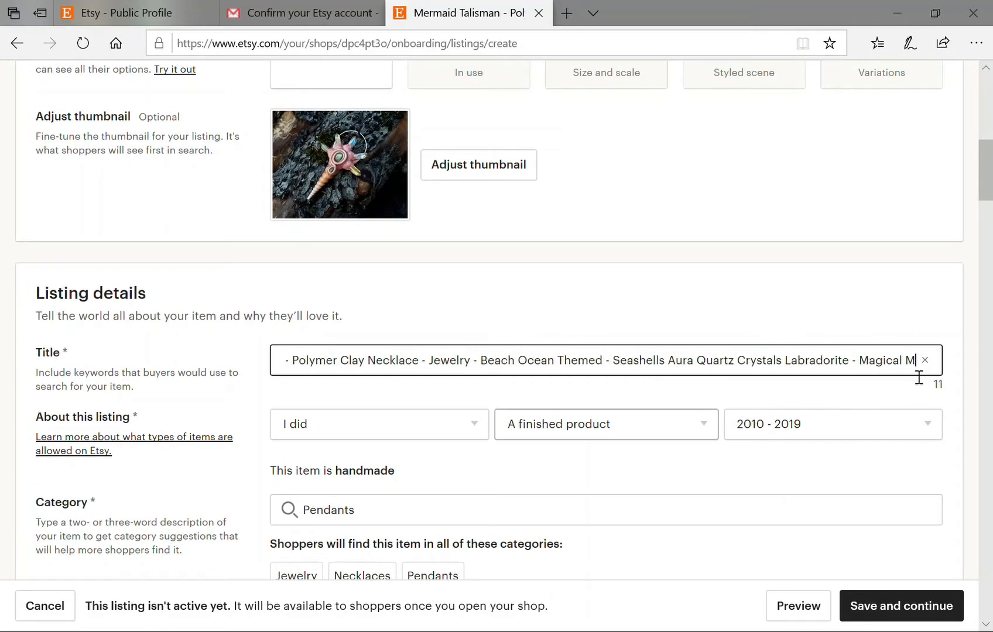
text(Fa)
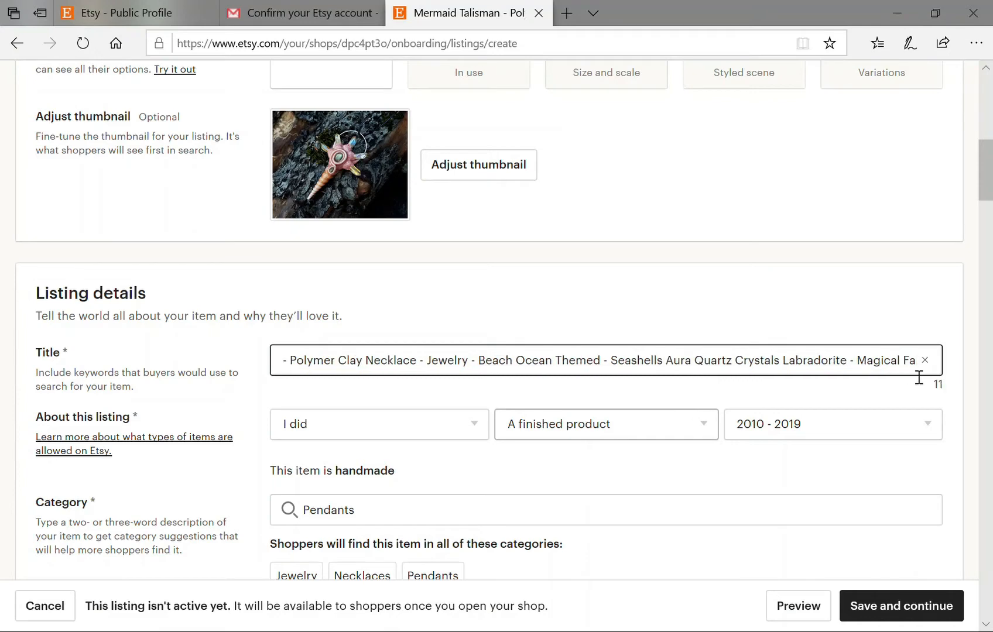
text(ntasy)
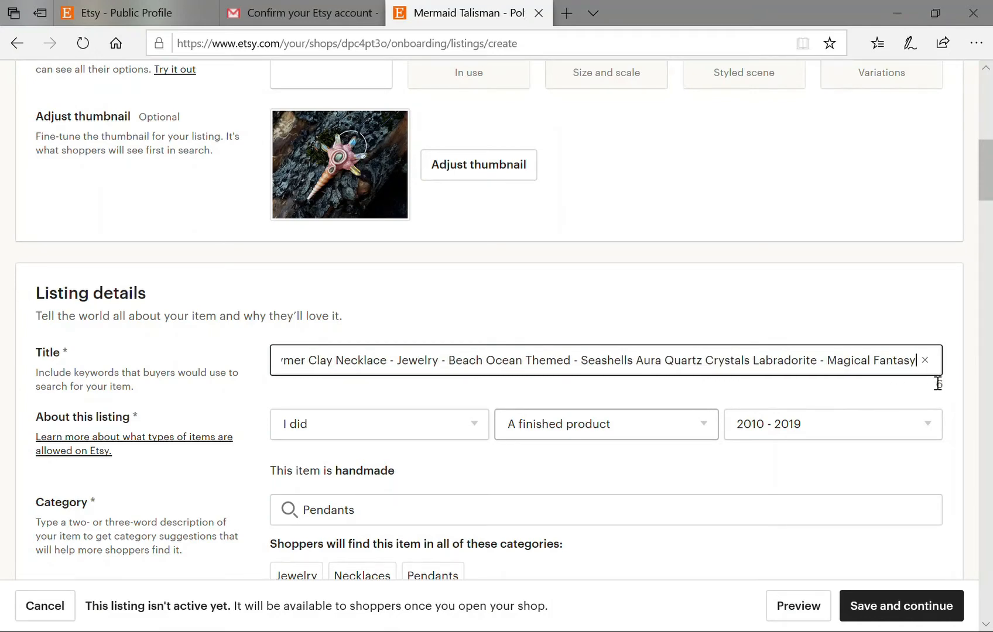
scroll(837, 454, down, 7)
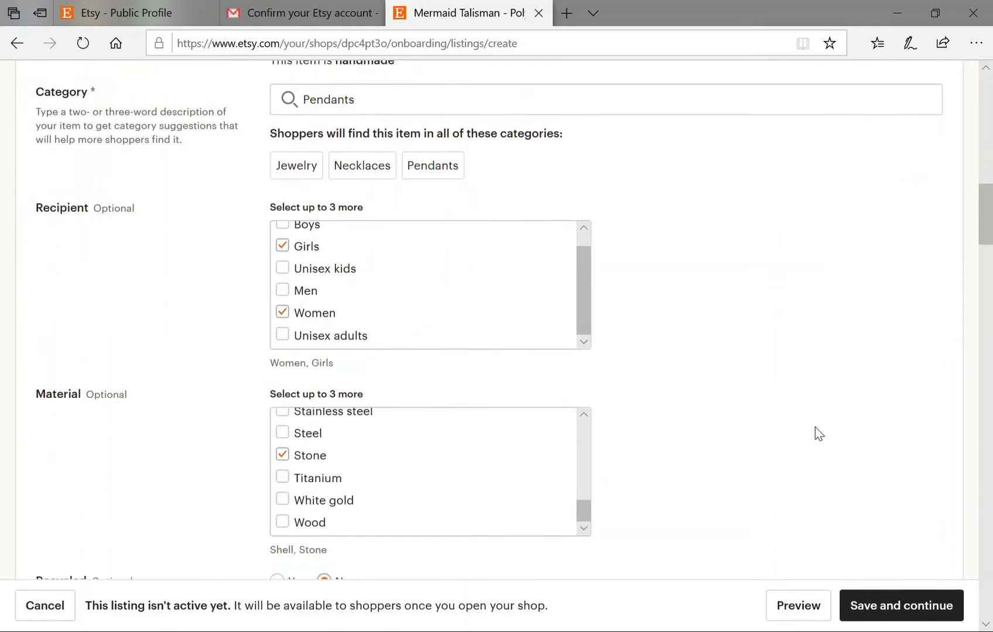
scroll(745, 427, down, 8)
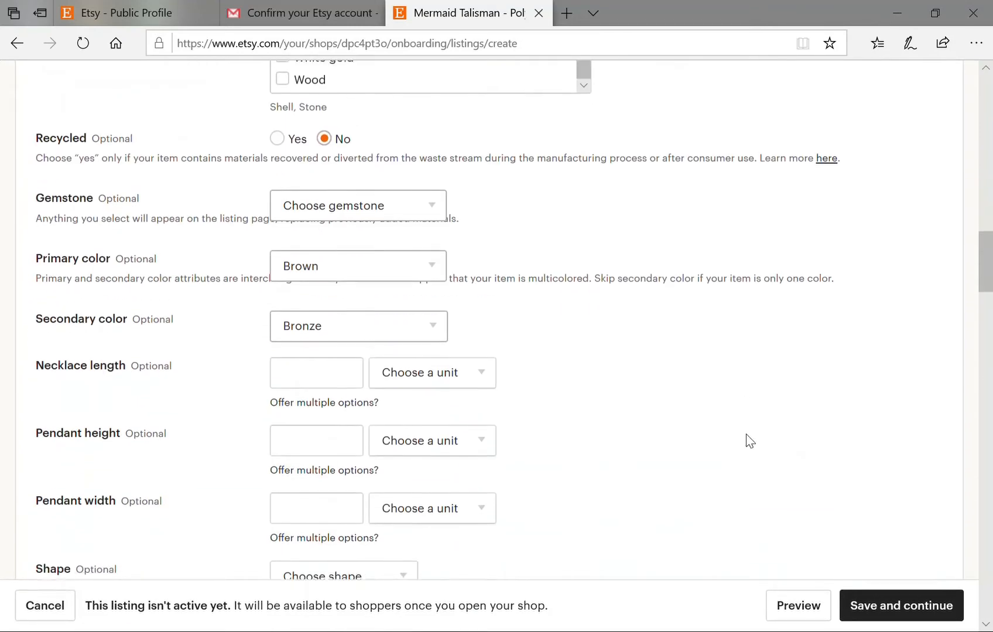
scroll(750, 444, down, 2)
Set the necklace length to 24 inches.
click(355, 297)
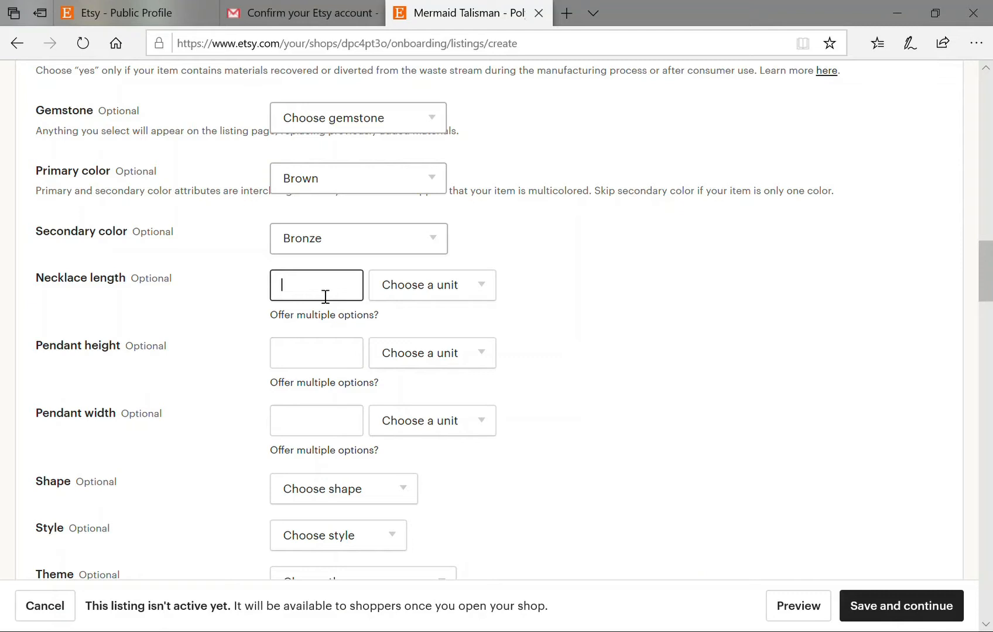
text(24)
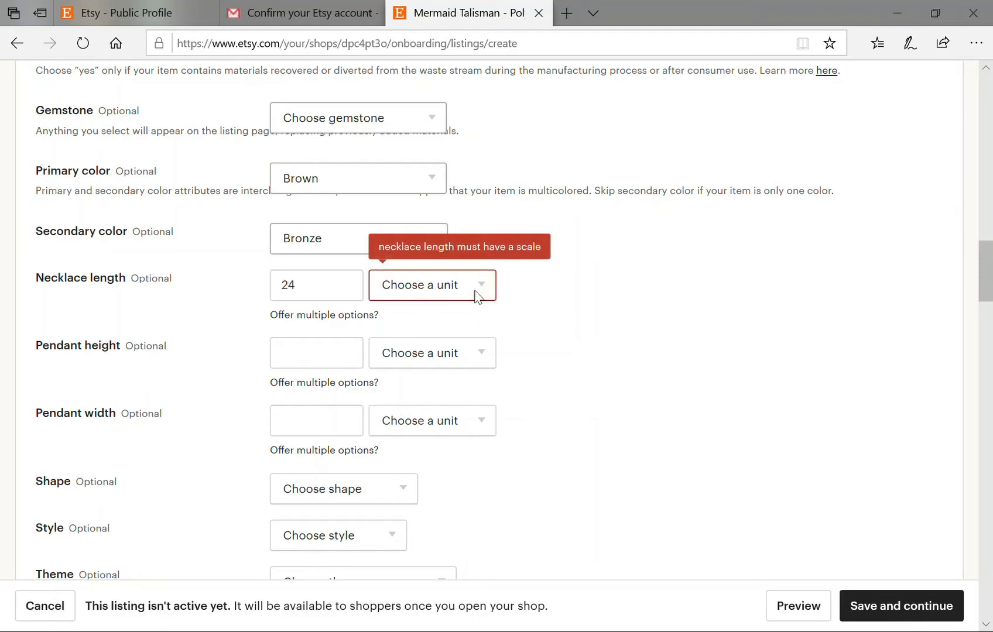
click(476, 295)
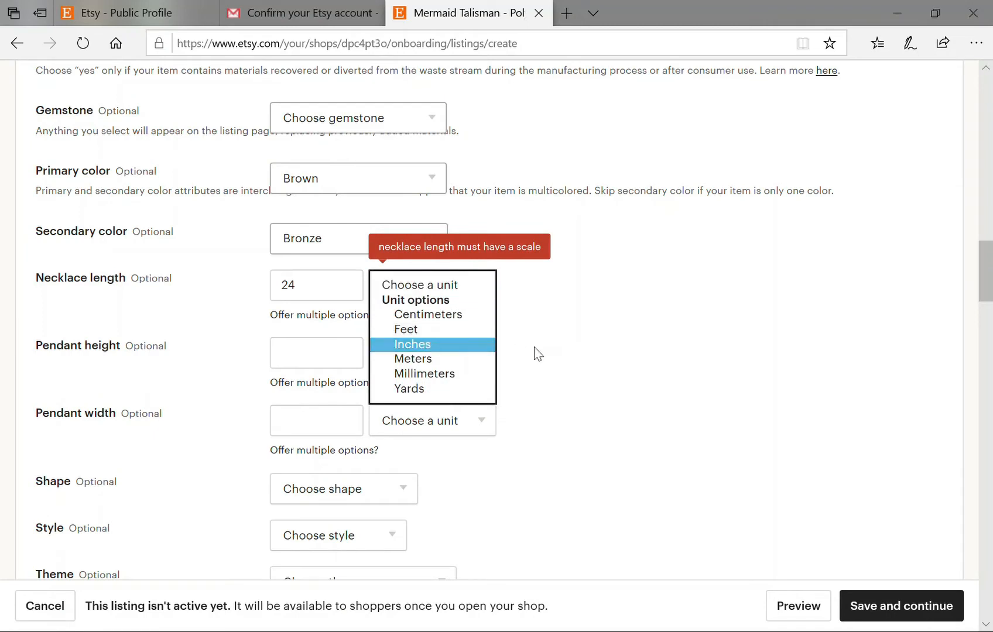
click(442, 344)
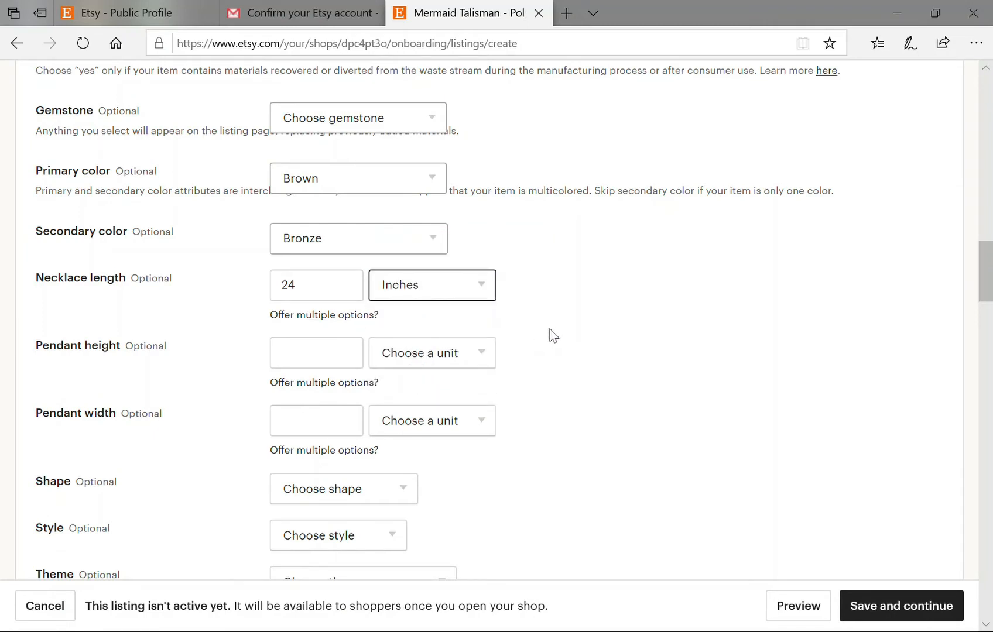
scroll(554, 358, down, 1)
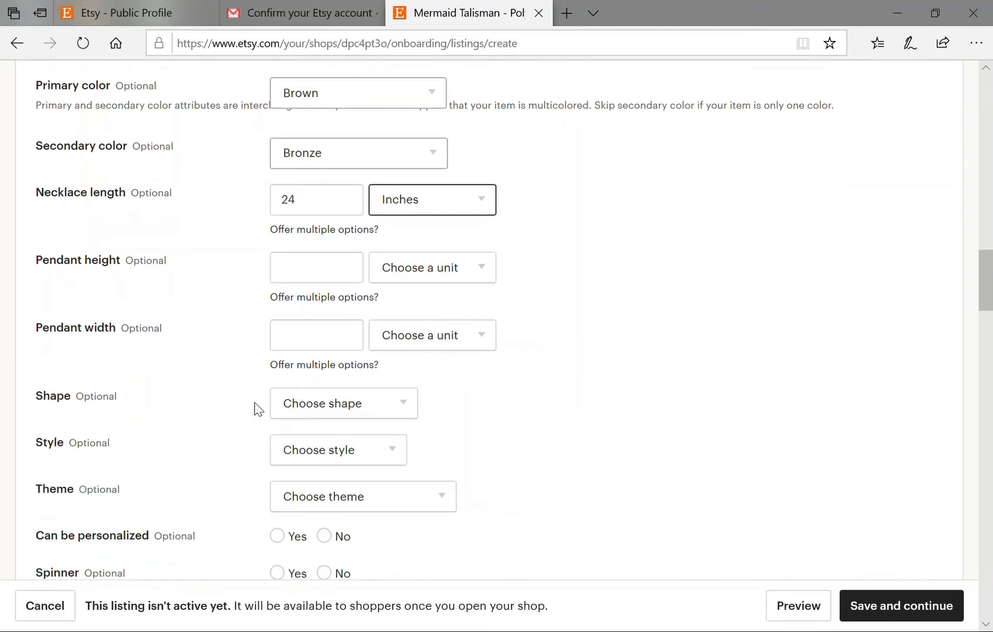
Set the pendant height to 4.5 inches.
click(306, 280)
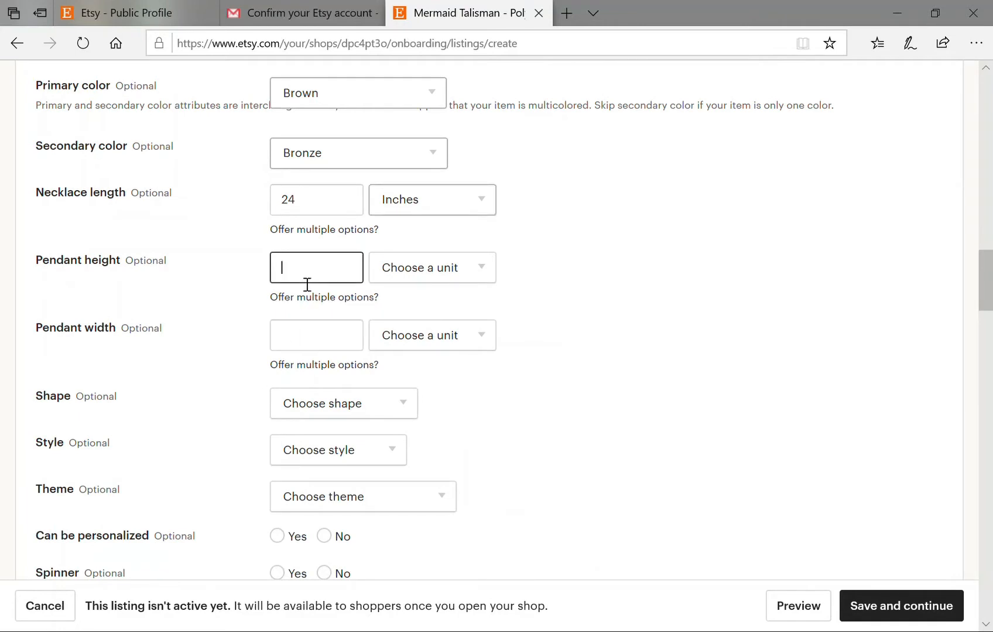
text(4)
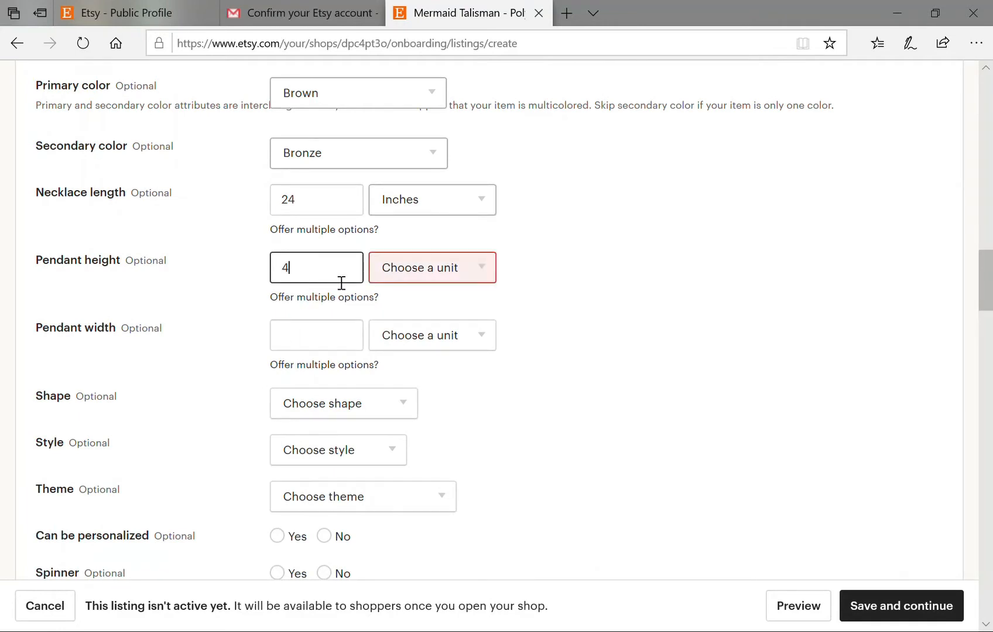
text(.5)
click(493, 274)
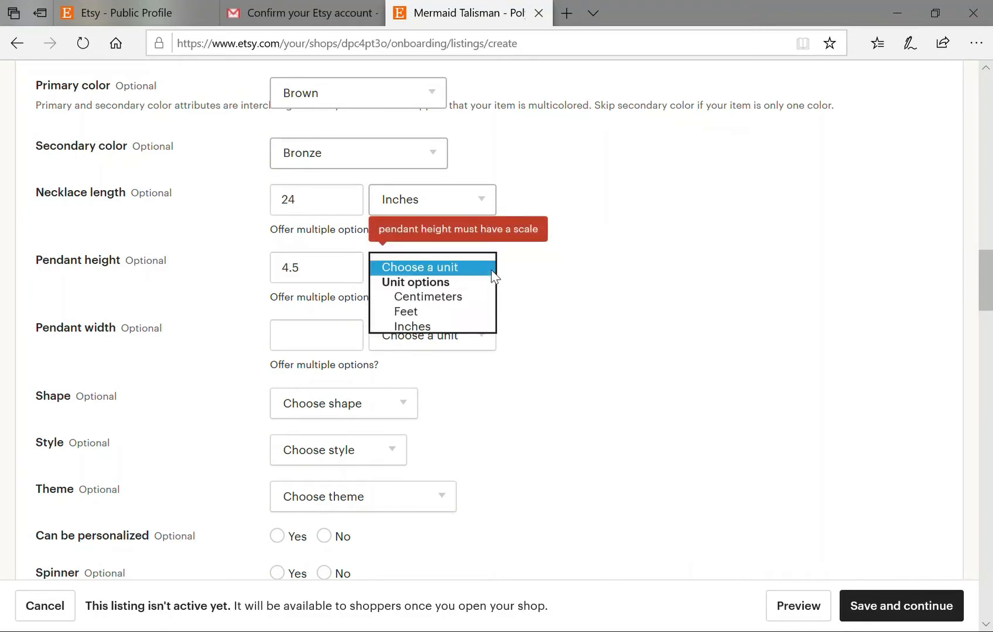
click(409, 326)
Set the pendant width to 3 inches, then look at the Shape options.
click(318, 335)
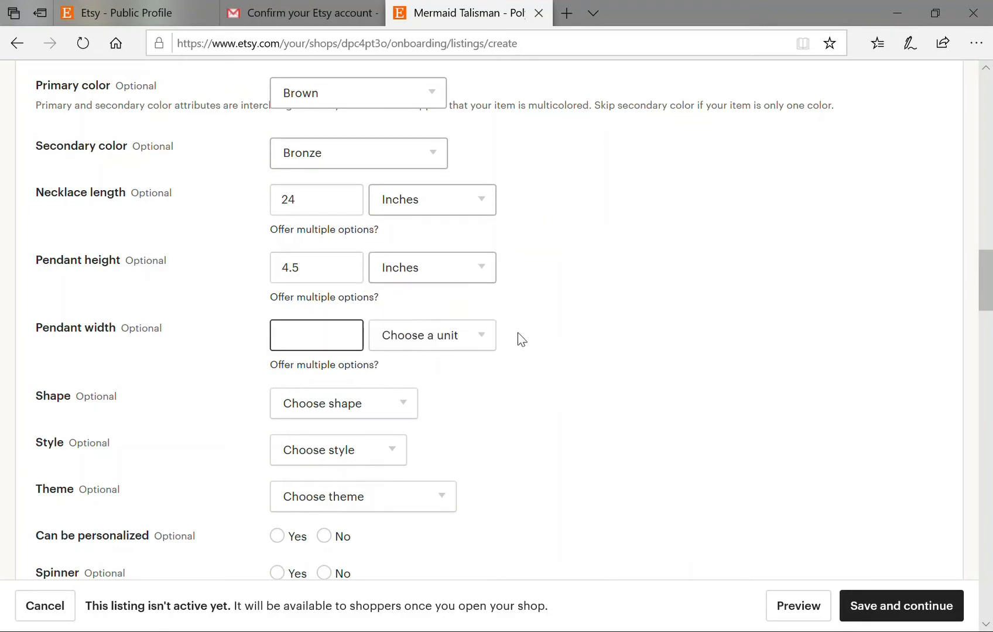
text(3)
click(480, 344)
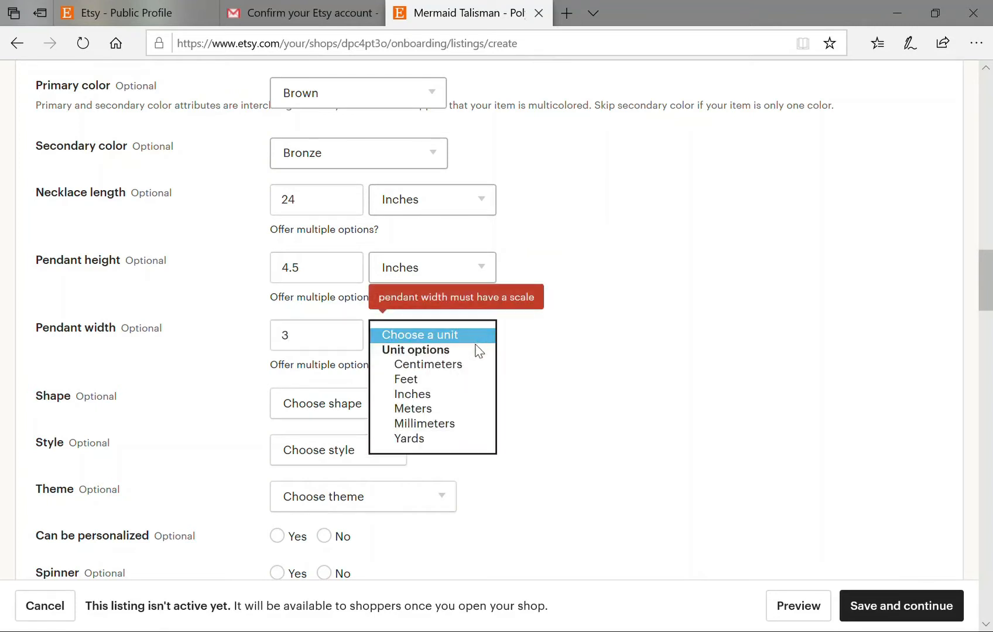
click(443, 397)
scroll(553, 402, down, 1)
click(406, 327)
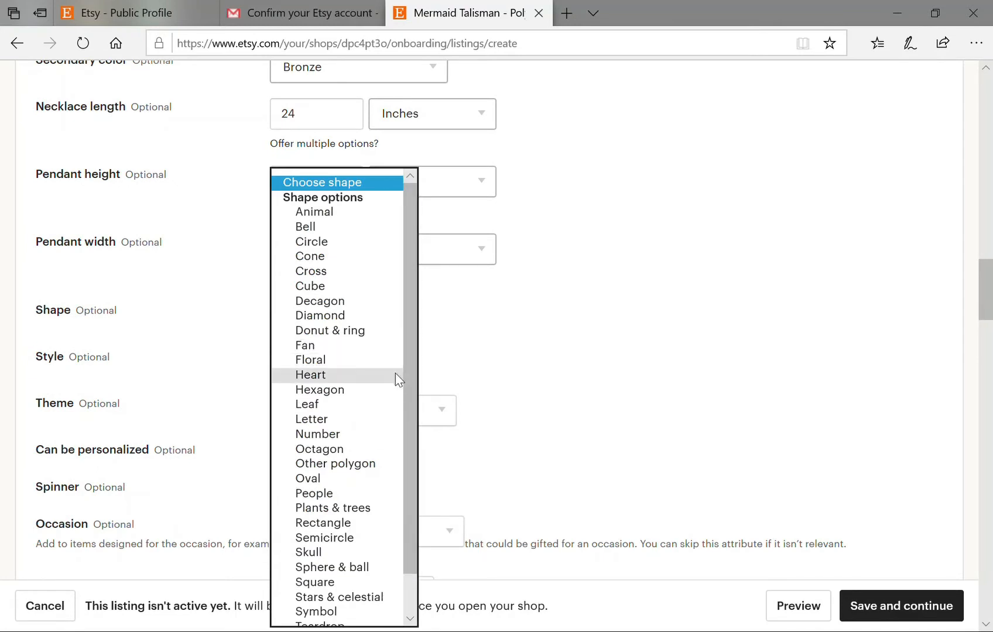
Browse the Shape and Style options, leaving both unset.
scroll(394, 379, down, 1)
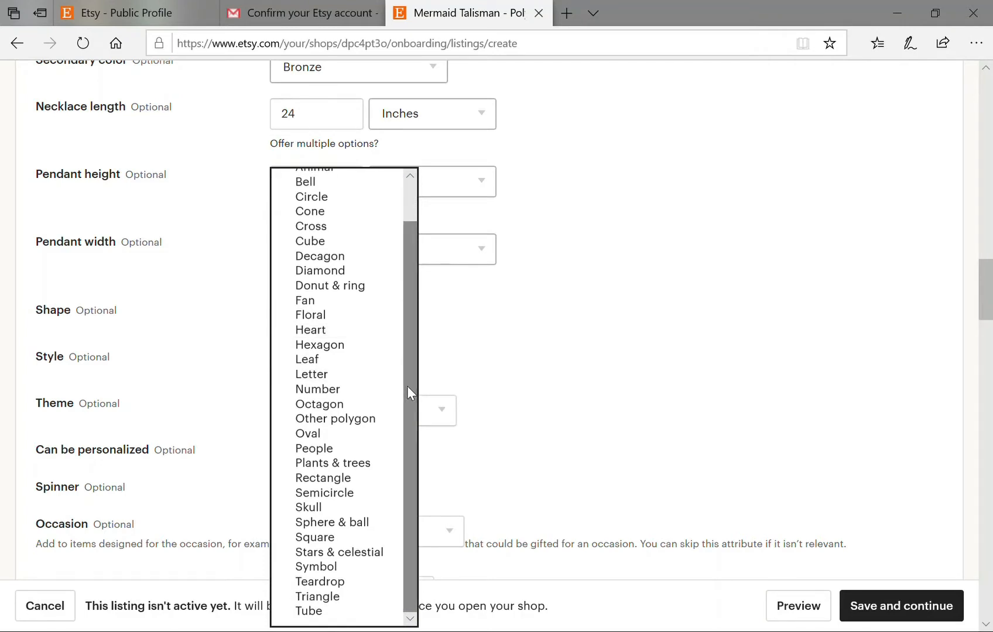
click(625, 368)
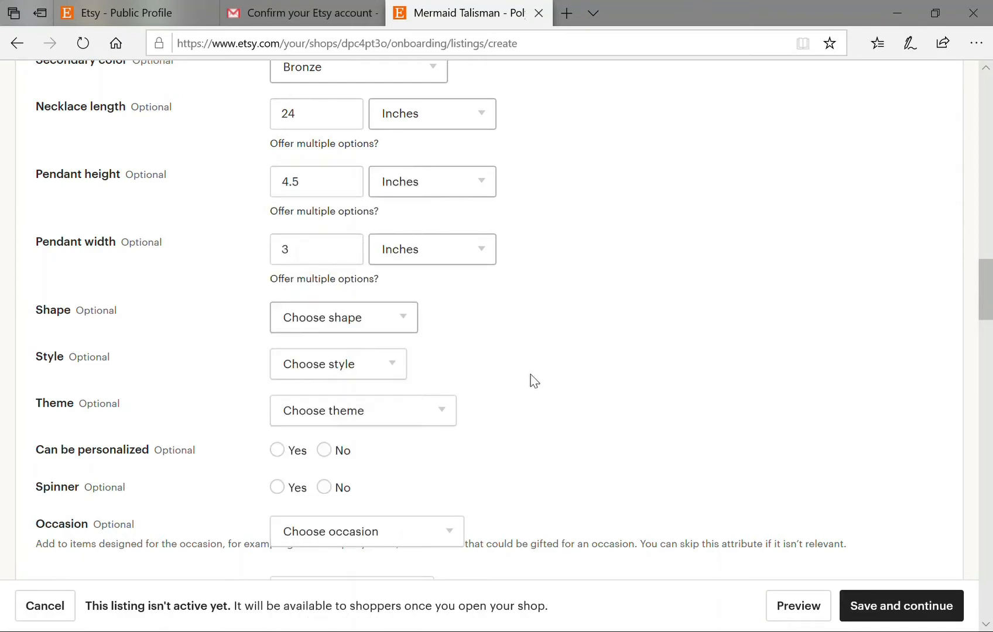
scroll(392, 309, down, 1)
click(384, 286)
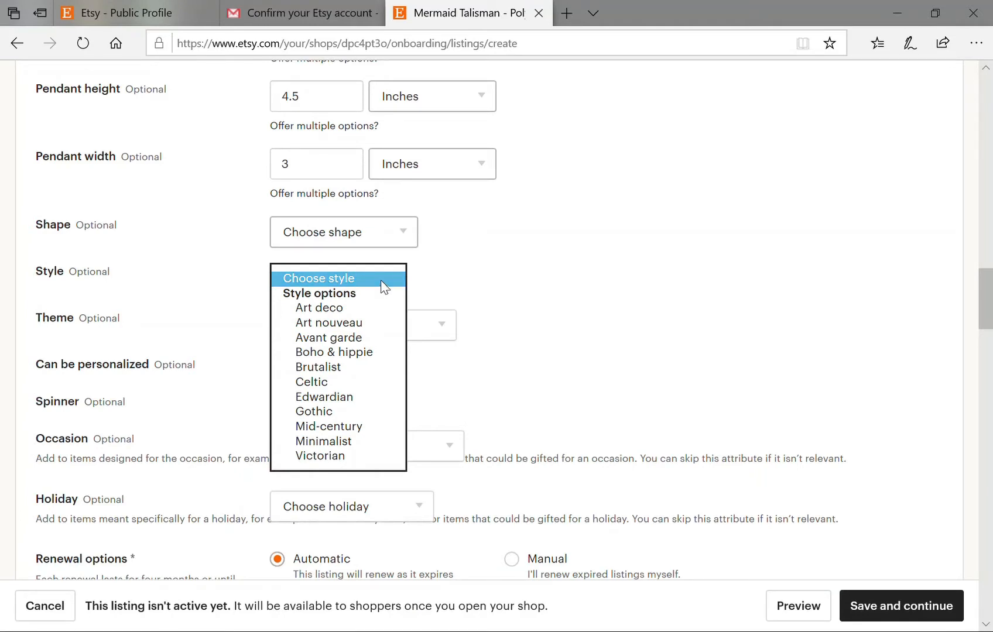
click(618, 310)
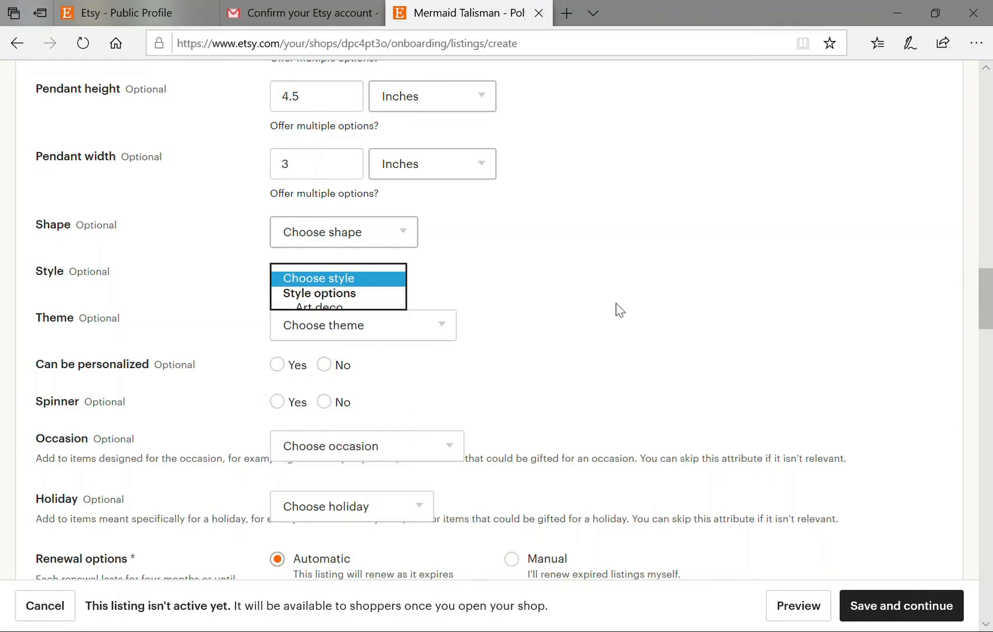
Set the theme to Beach & tropical; answer No to personalizable and spinner.
click(427, 337)
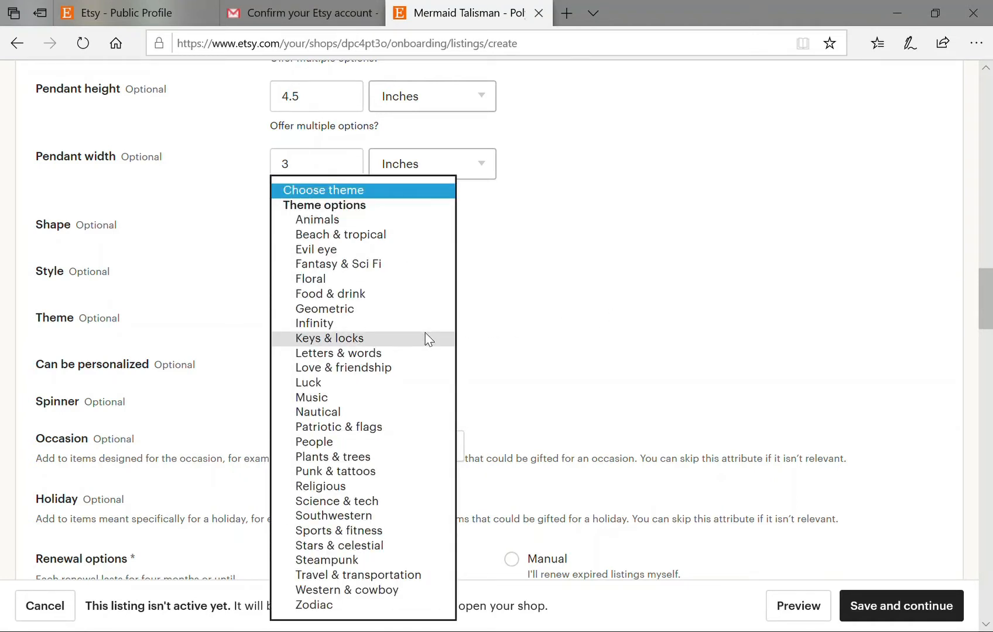
click(302, 235)
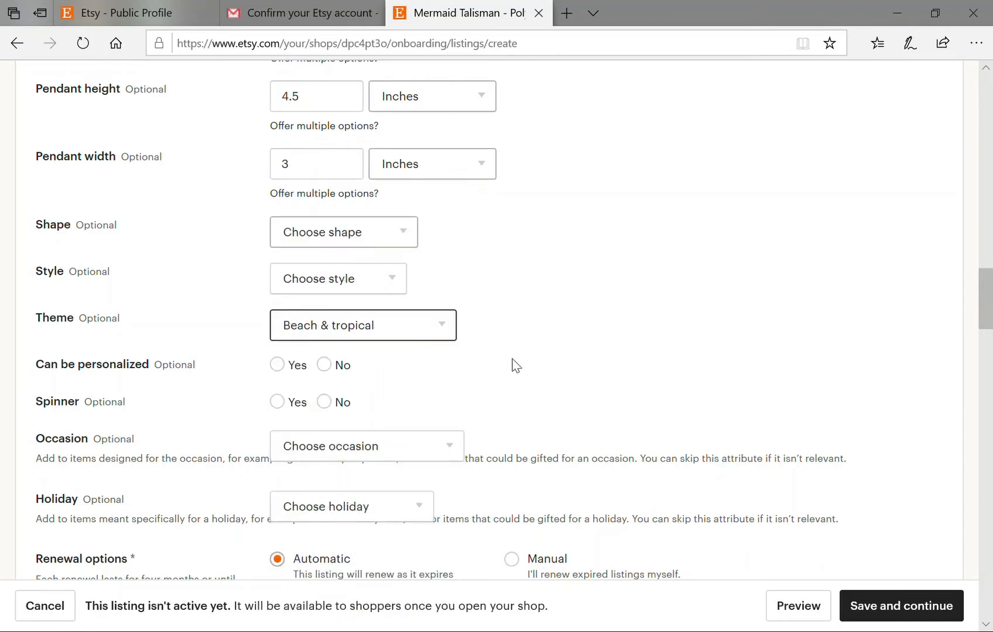
scroll(510, 366, down, 2)
click(326, 279)
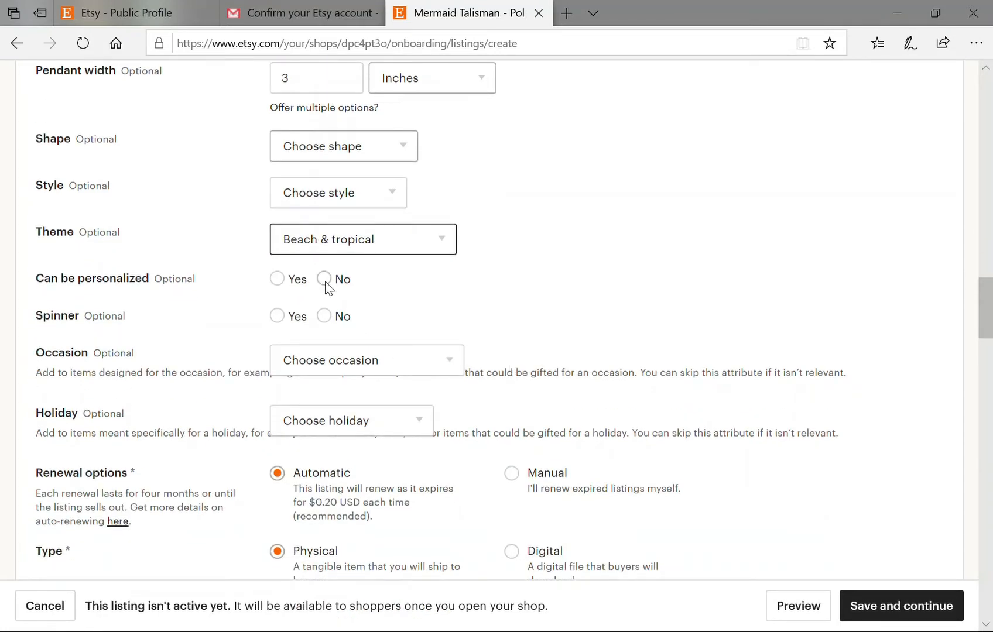
click(326, 318)
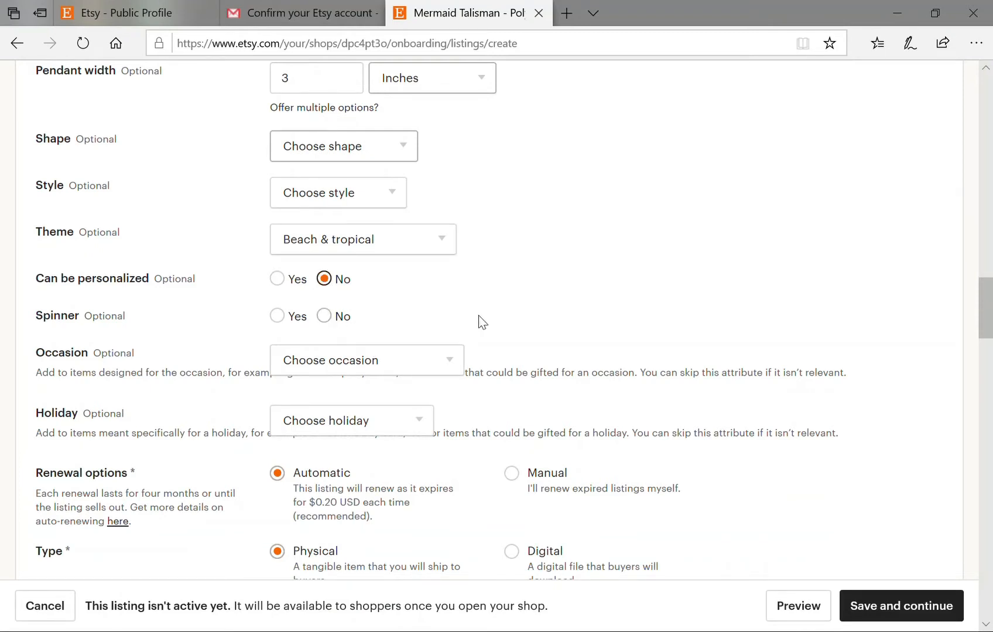
Browse the Occasion and Holiday options, leaving both unset.
scroll(549, 326, down, 2)
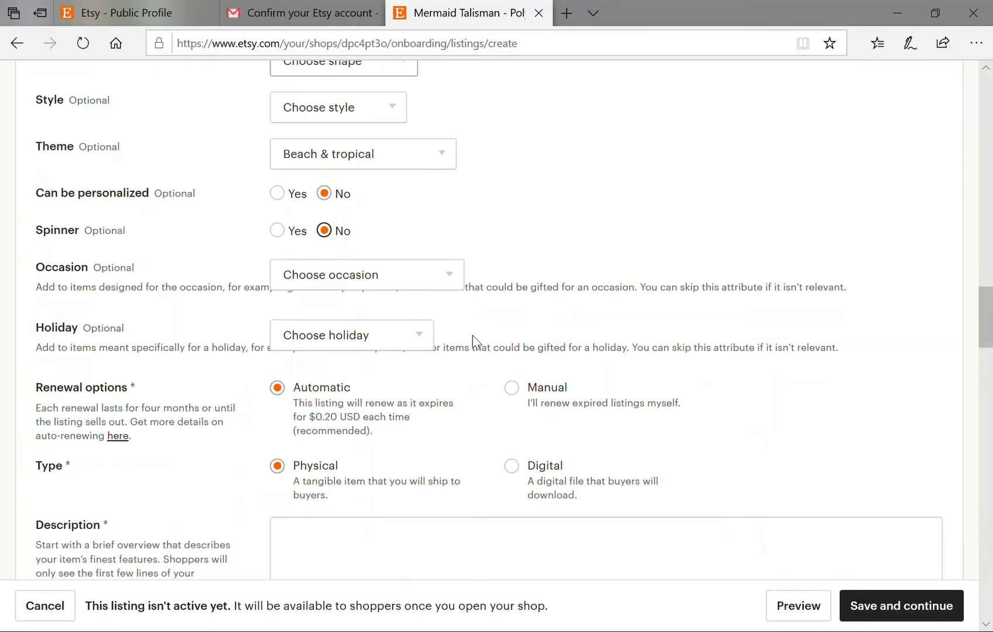
click(442, 277)
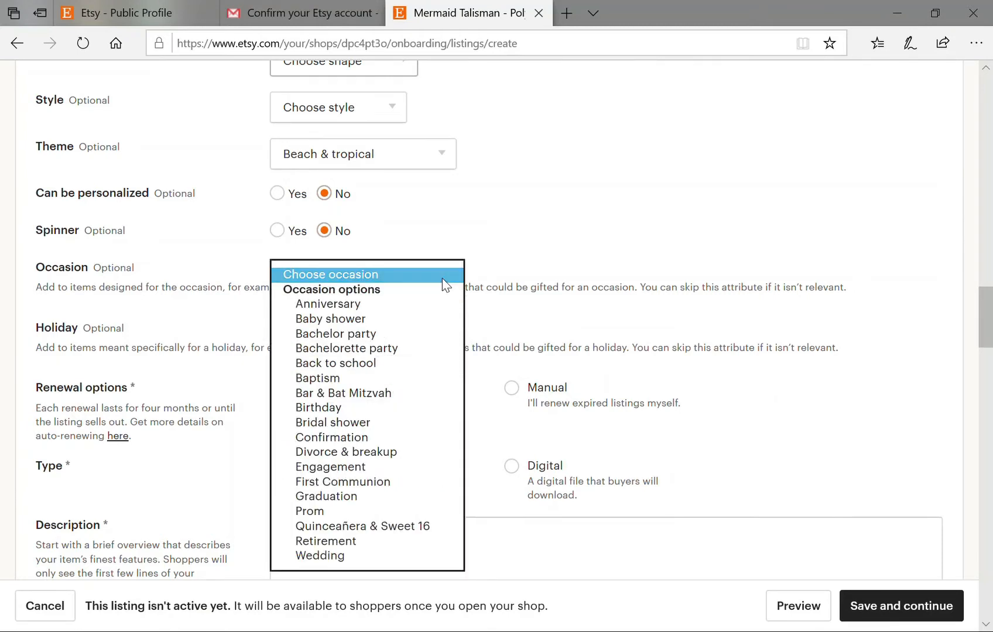
click(560, 268)
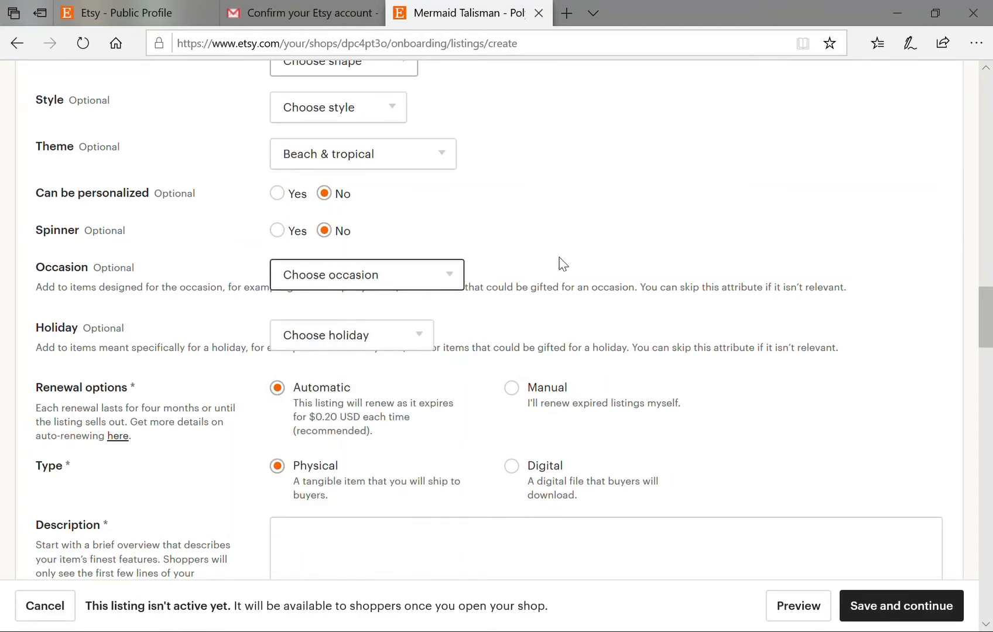
scroll(526, 323, down, 1)
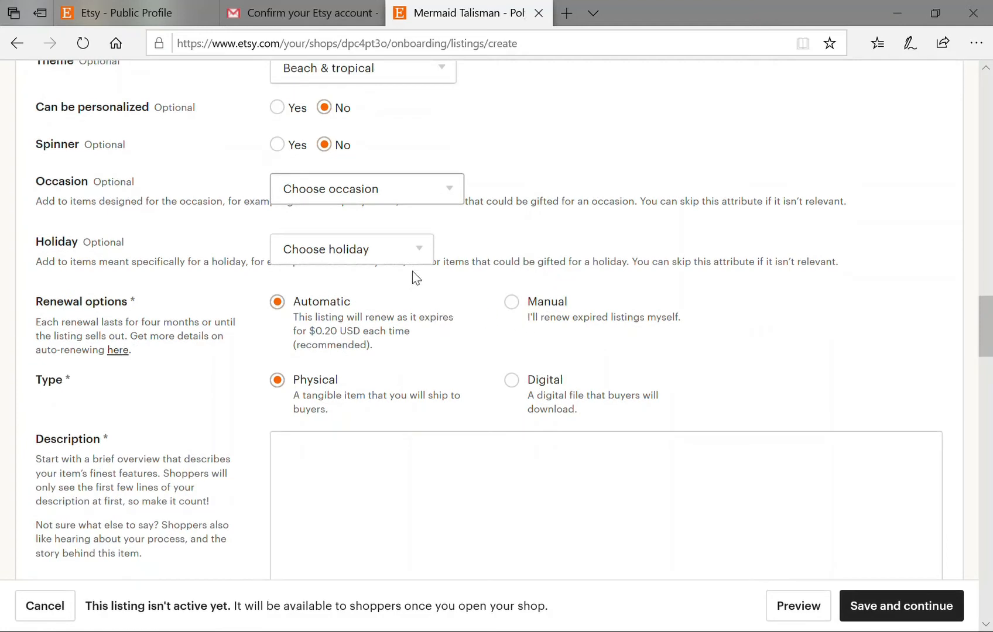
click(421, 250)
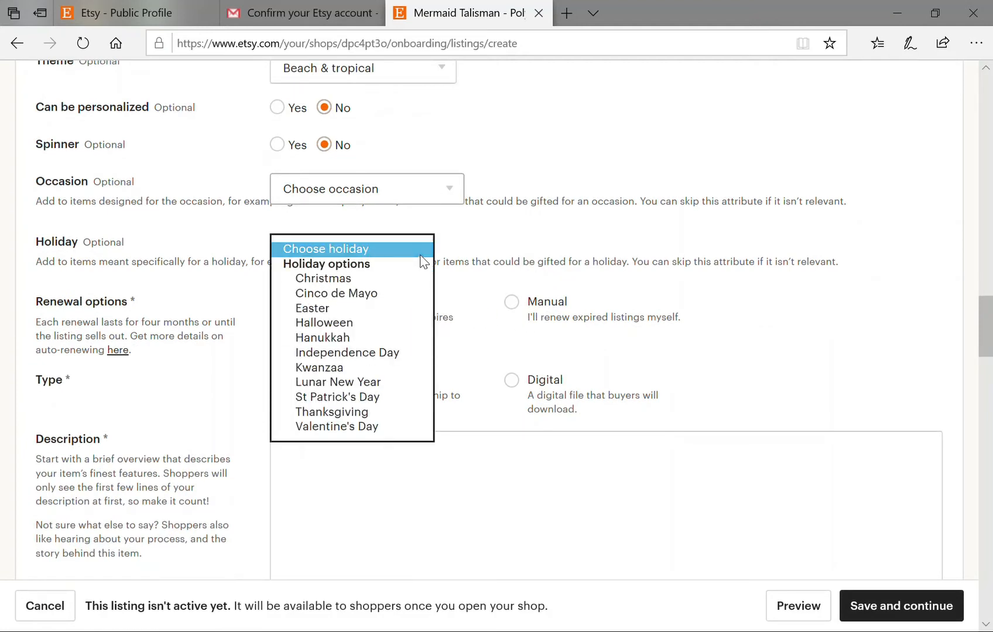
click(487, 252)
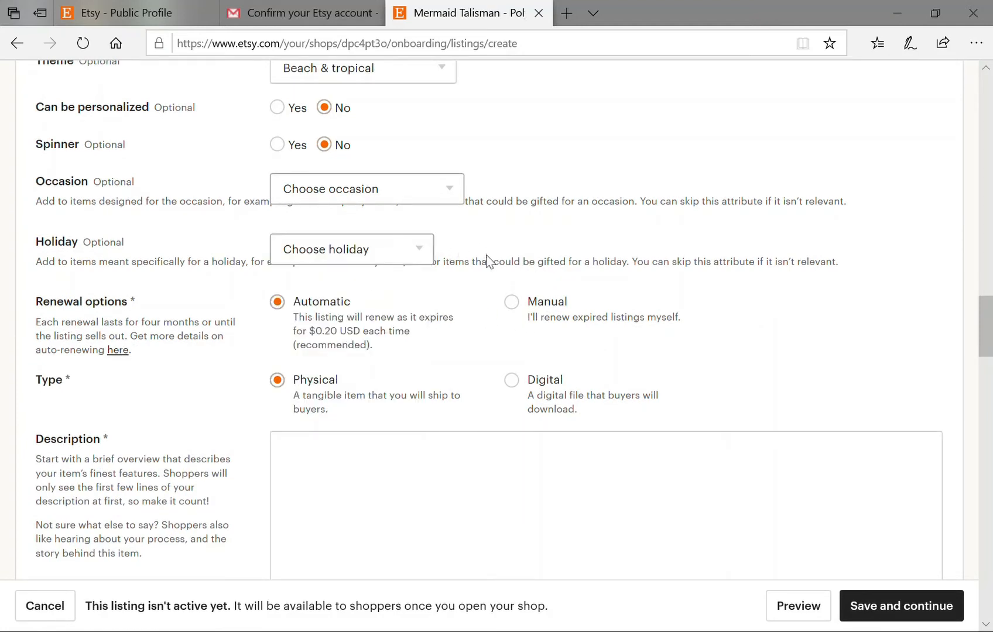
scroll(436, 387, down, 1)
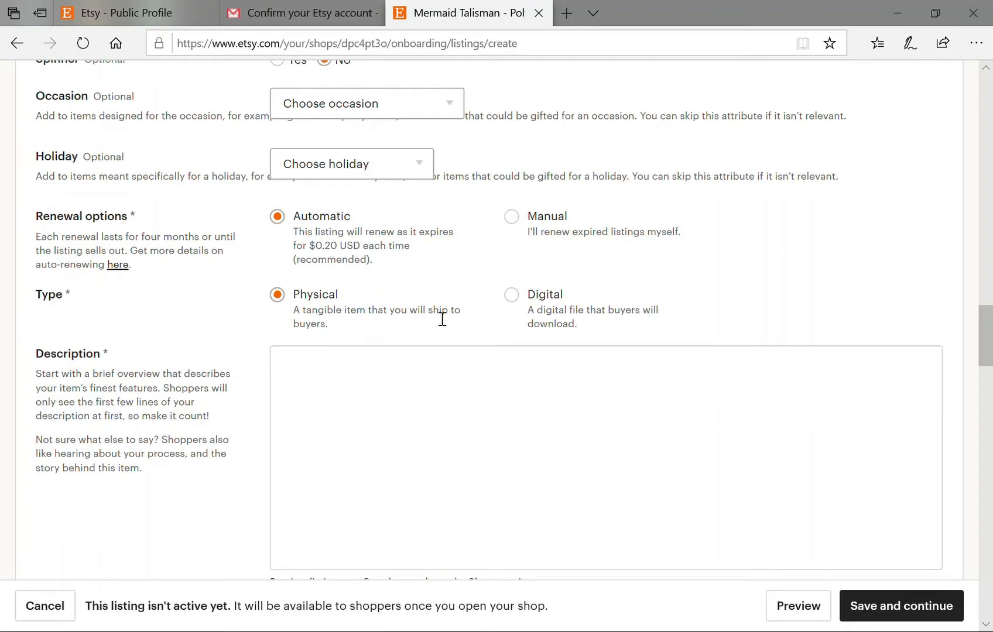
Write the description's opening on the one-of-a-kind necklace, correcting 'crytstal' to 'crystal'.
scroll(468, 351, down, 1)
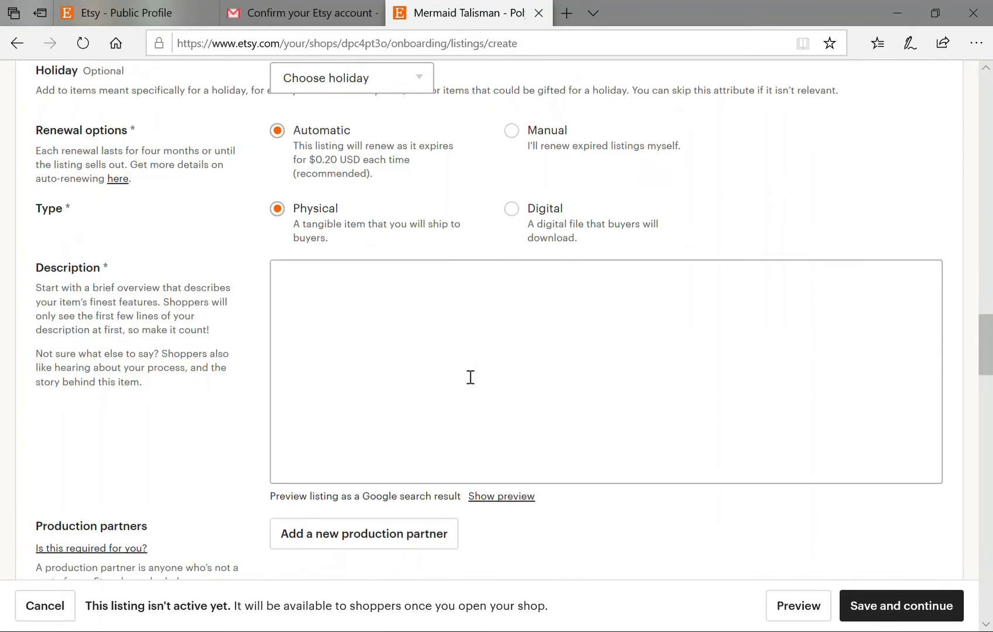
click(407, 351)
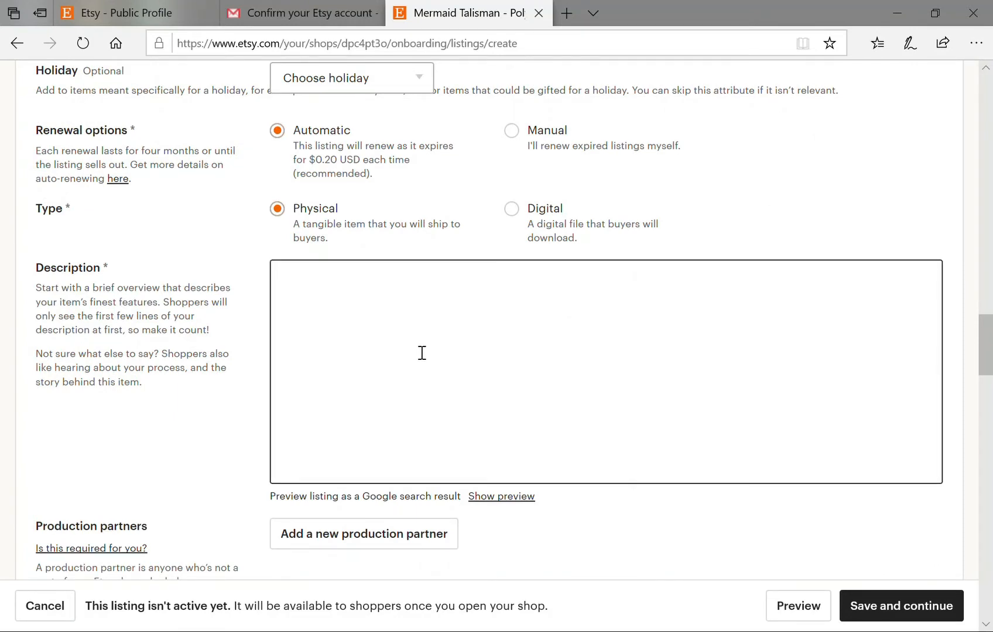
text(This necklace is tru)
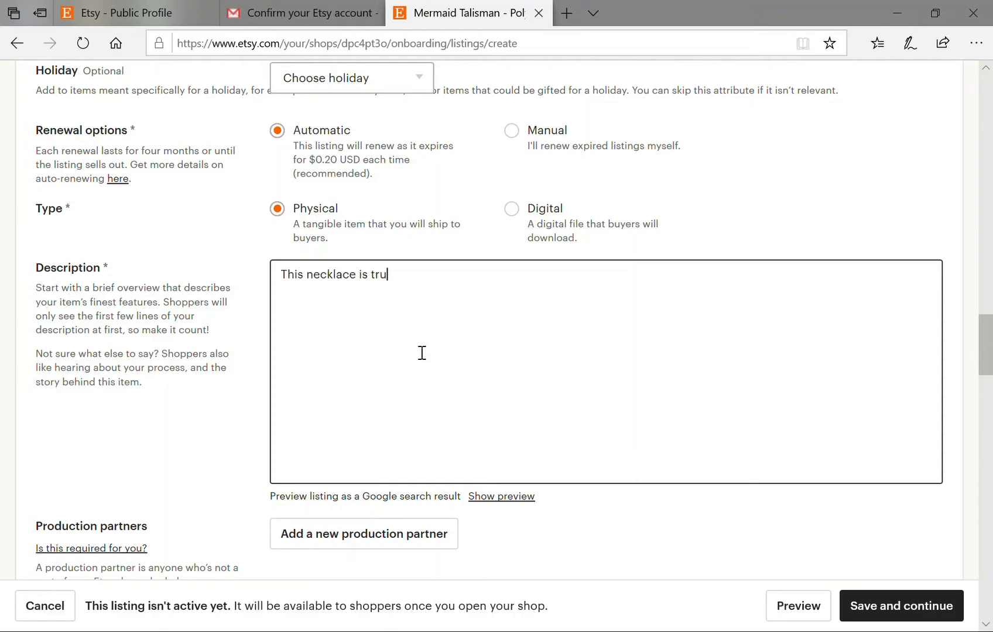
text(ly one of a kind, meaning o)
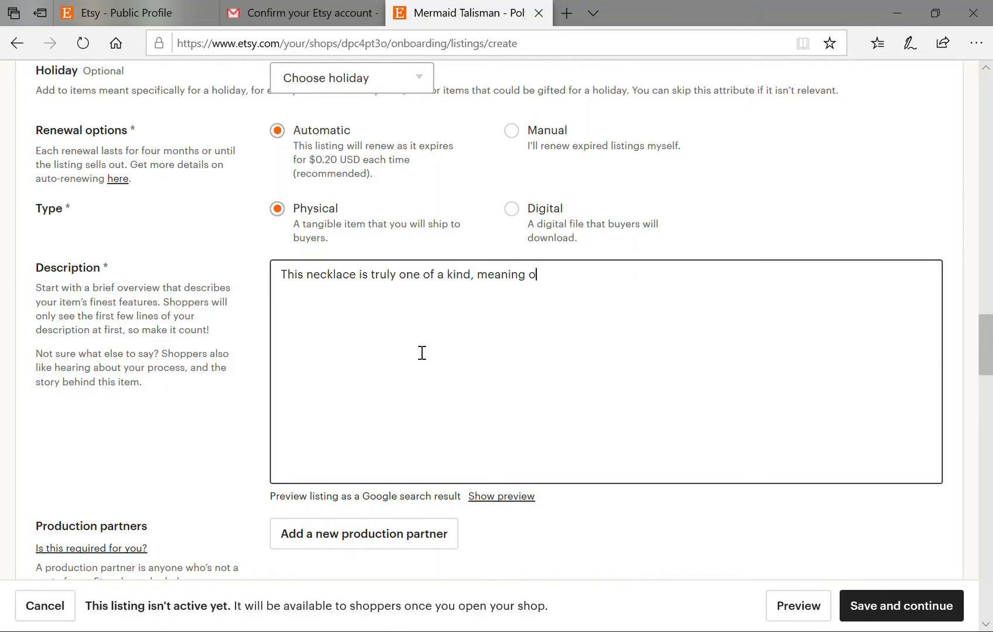
text(nly one was made )
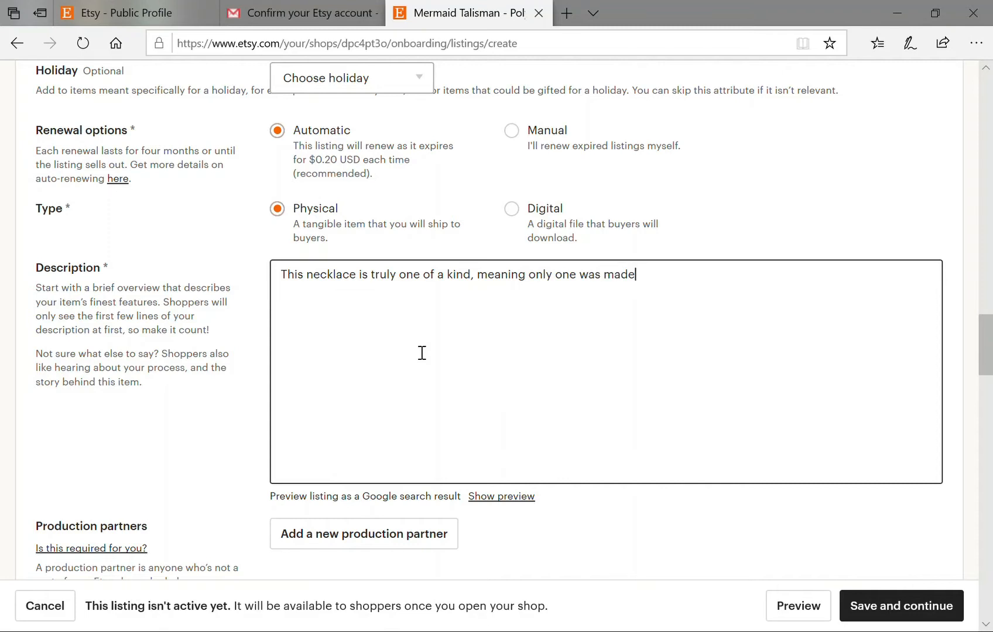
text(. It is made of two lab)
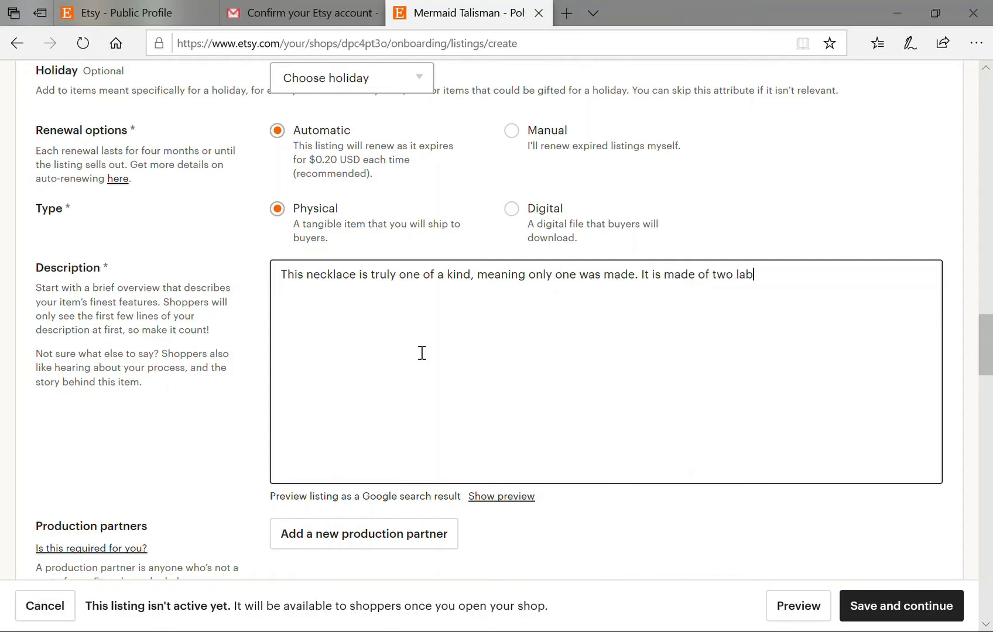
text(radorite cabochons)
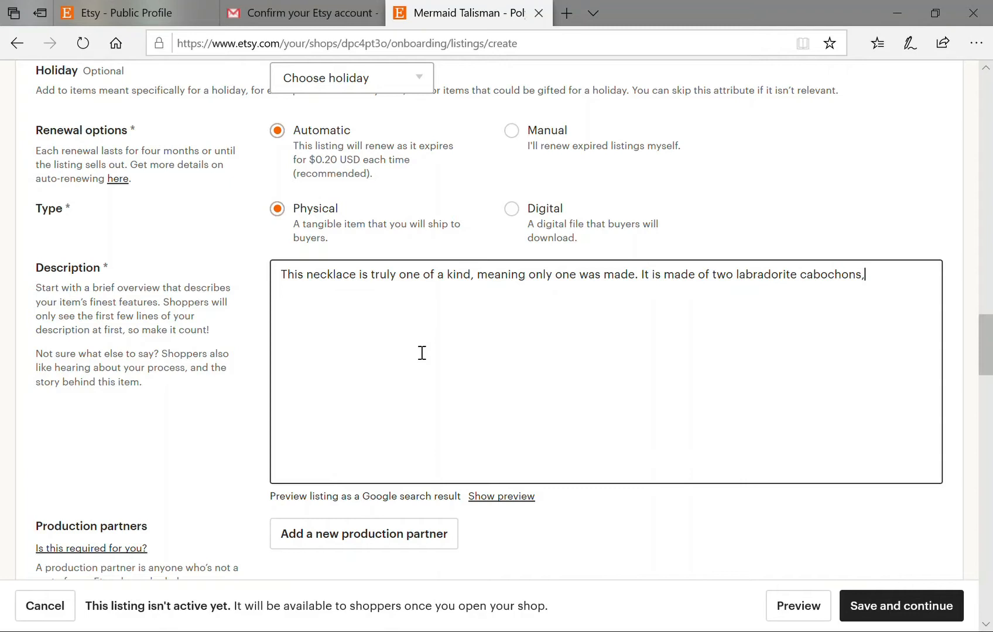
text(, aura quartz crytstal)
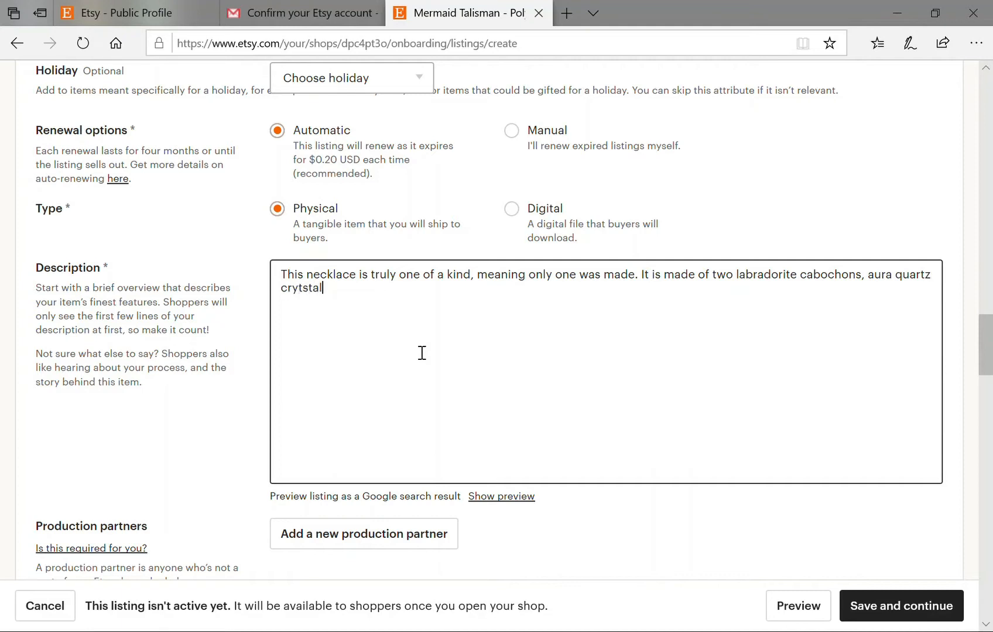
text(, a seashell)
click(319, 303)
key(Left)
key(Left)
key(BackSpace)
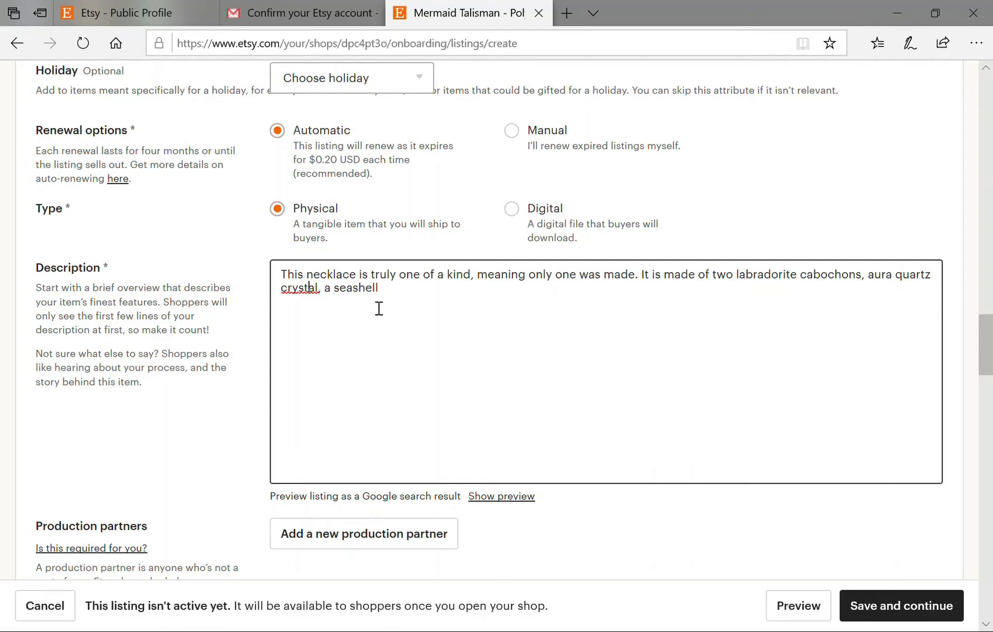
key(Right)
key(Right)
key(Right)
key(Right)
key(Right)
key(Right)
key(Right)
key(Right)
key(Right)
Add polymer clay, iridescent pigment powder and the 24 in. cord sentence as a new paragraph.
text(polymer clay, ir)
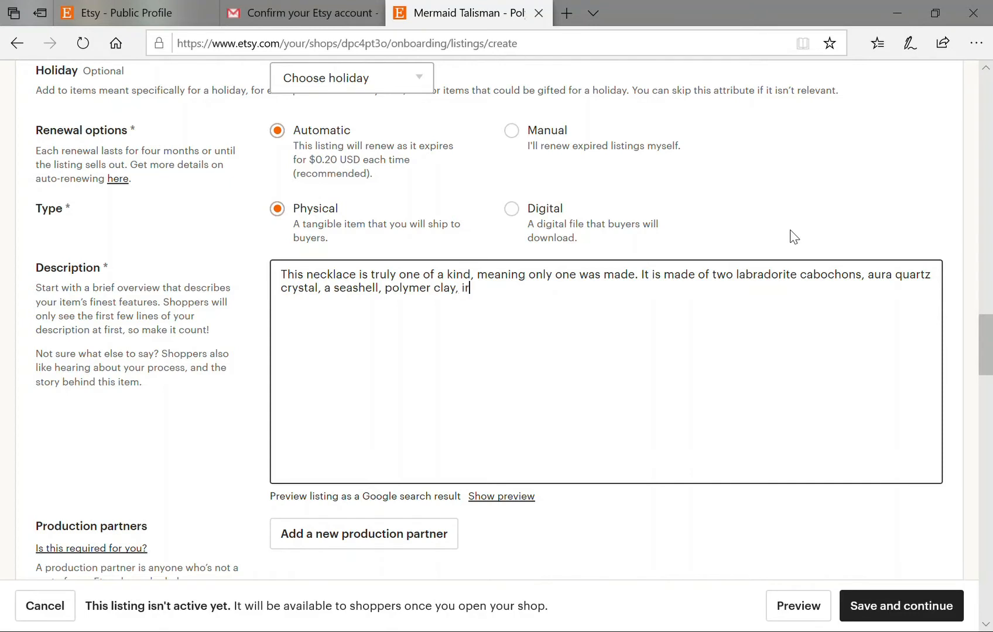
text(idescent)
text( pog)
key(BackSpace)
key(BackSpace)
text(igment pow)
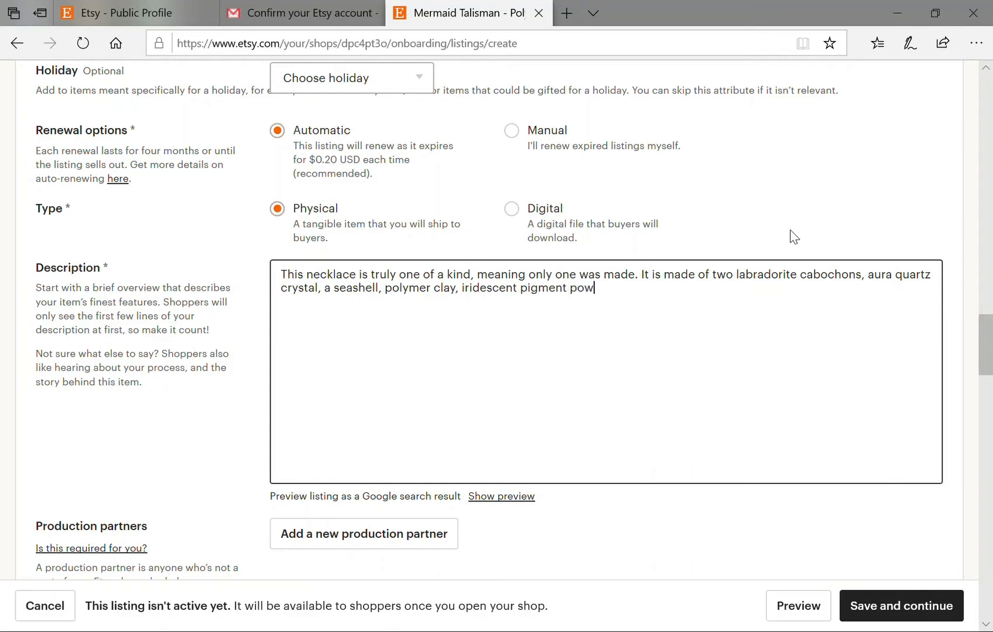
text(der, and then sealed)
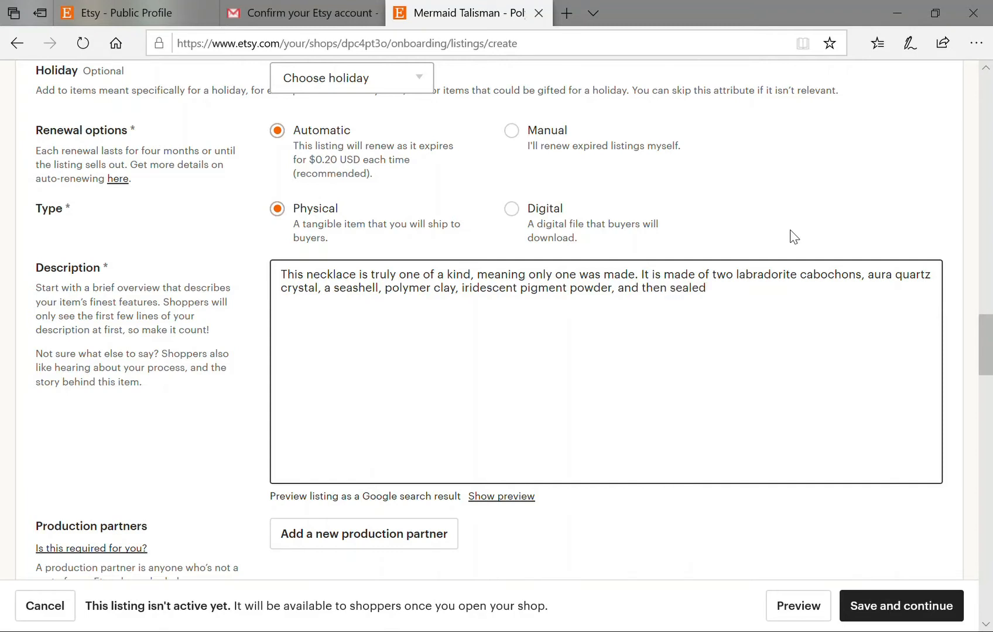
text(. It comes with a 24 in)
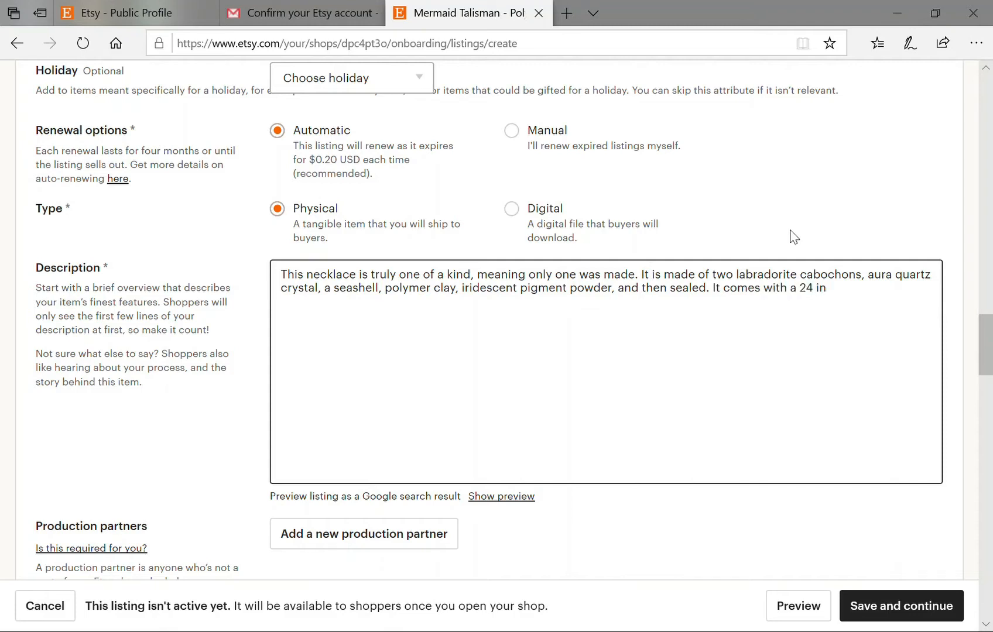
text(. adjustable black braid)
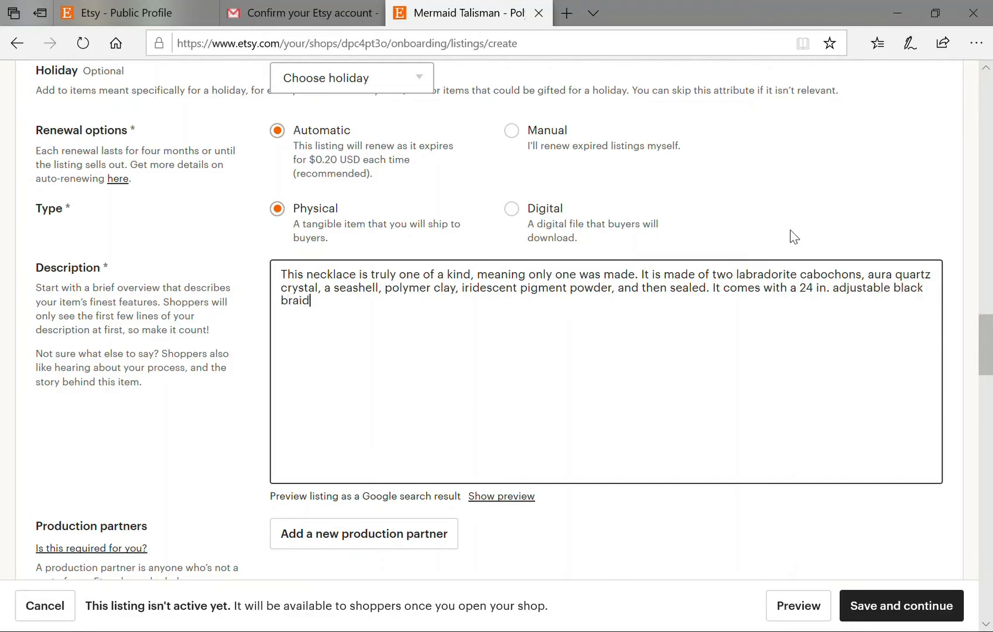
text(ed cord necklace )
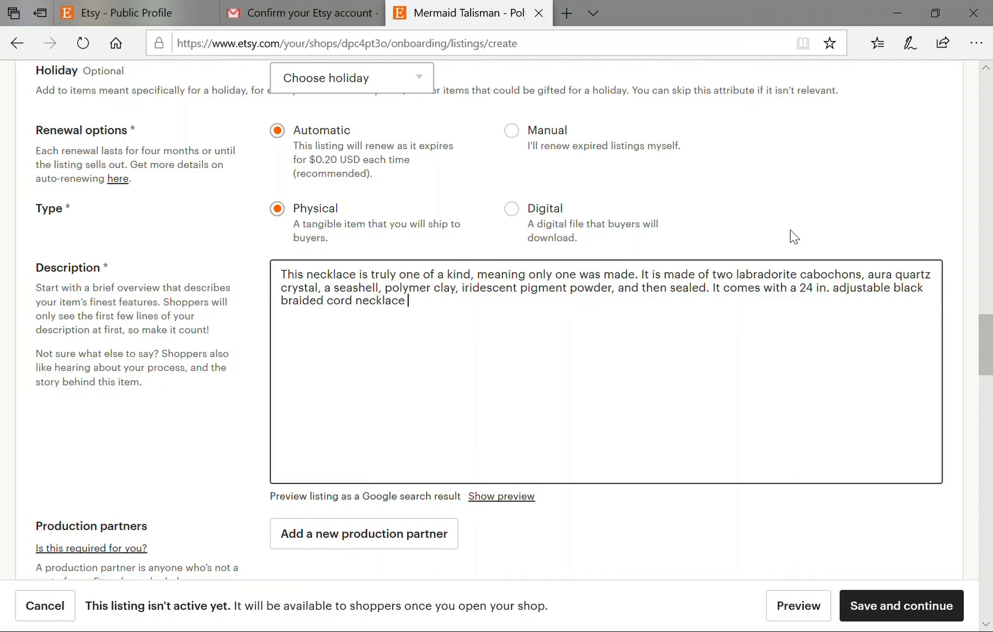
text(with a clasp in the back)
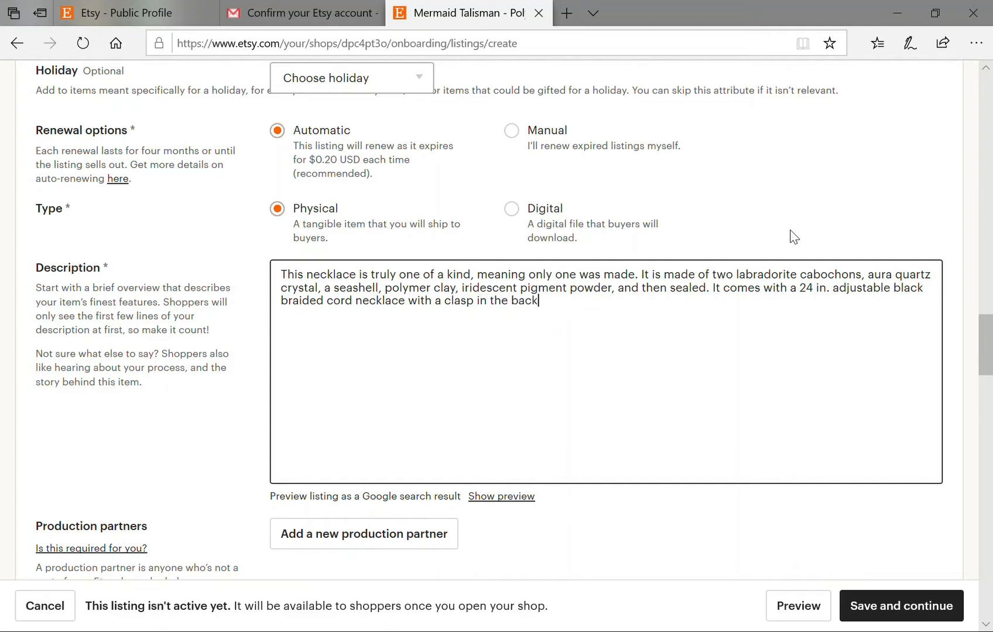
text(.)
key(Return)
key(Return)
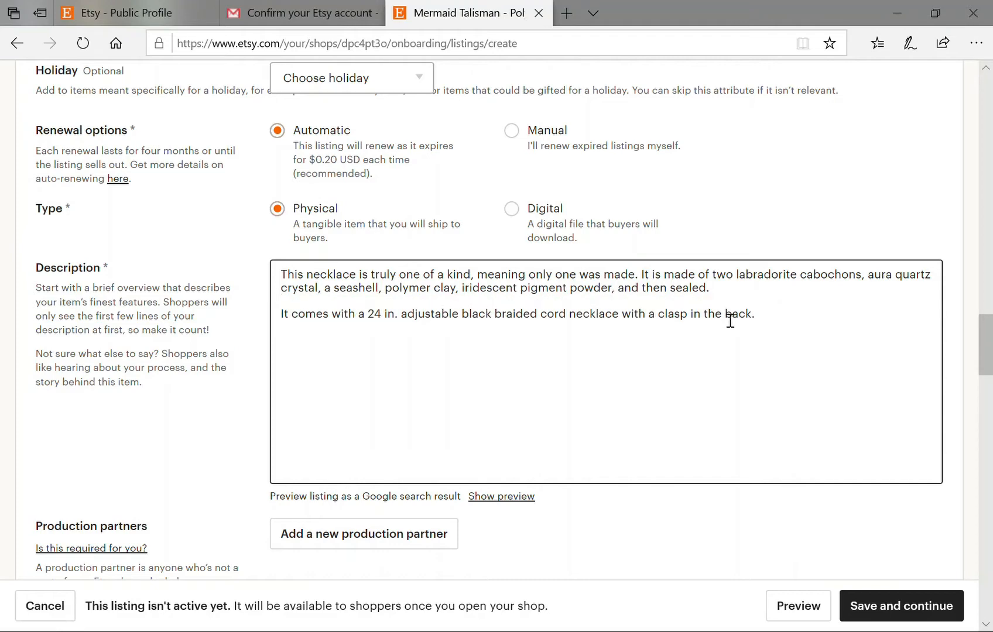
click(831, 338)
Add the tags mermaid and talisman.
scroll(745, 399, down, 5)
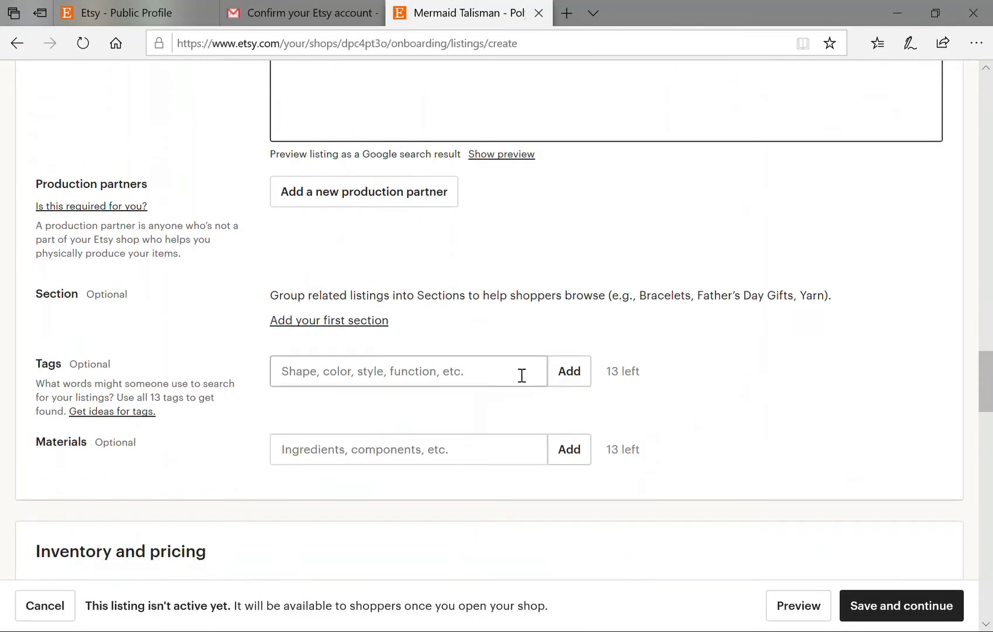
scroll(432, 314, down, 1)
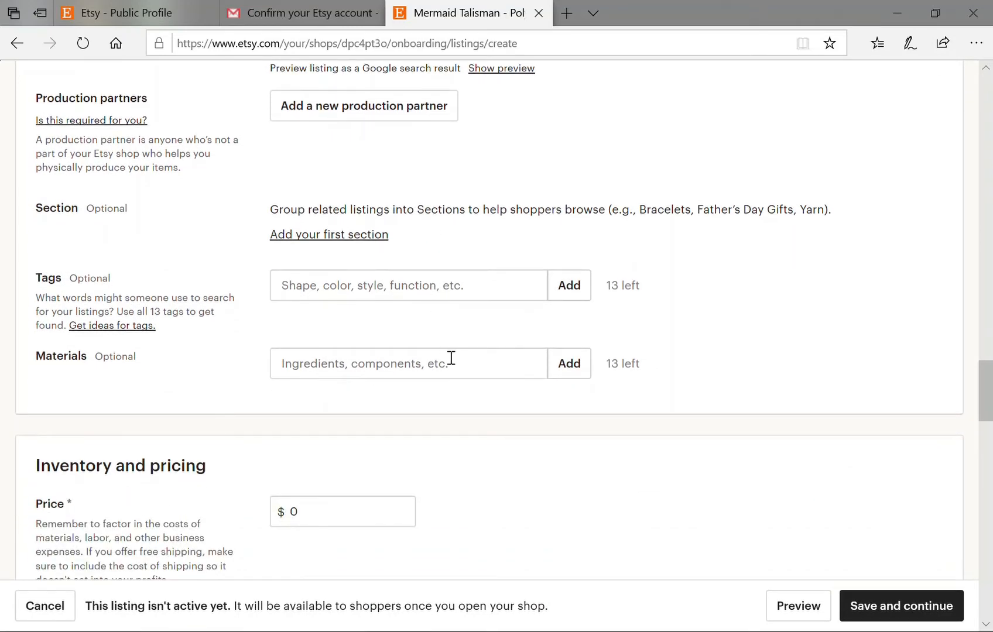
click(356, 296)
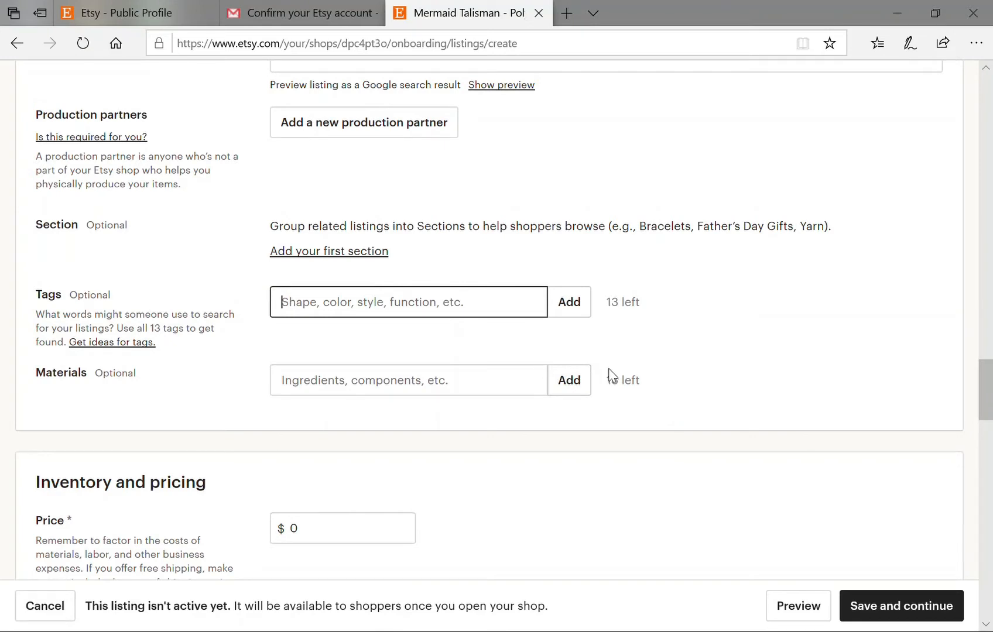
text(mermaid)
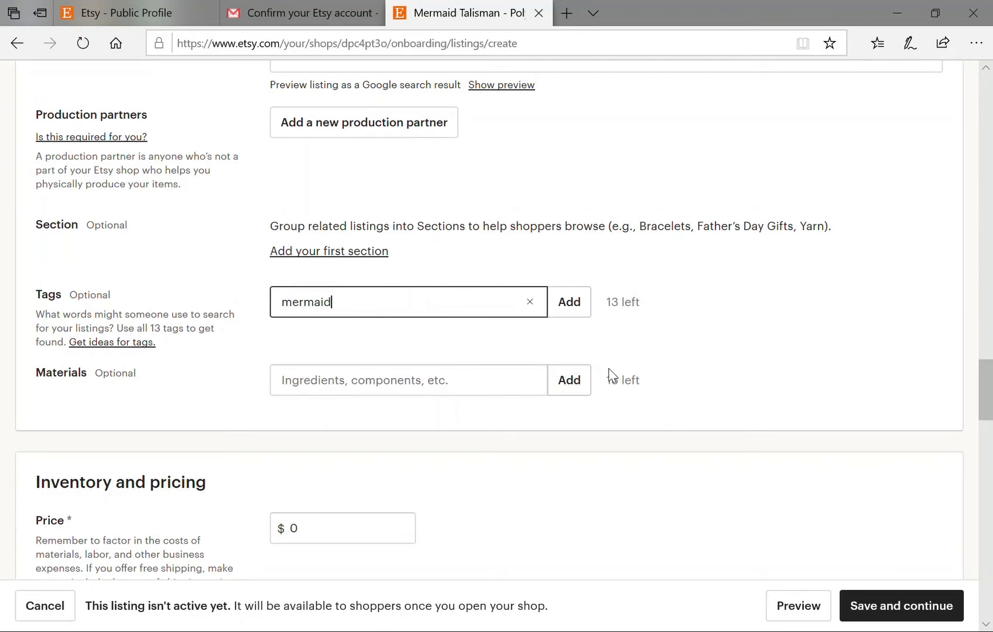
click(572, 303)
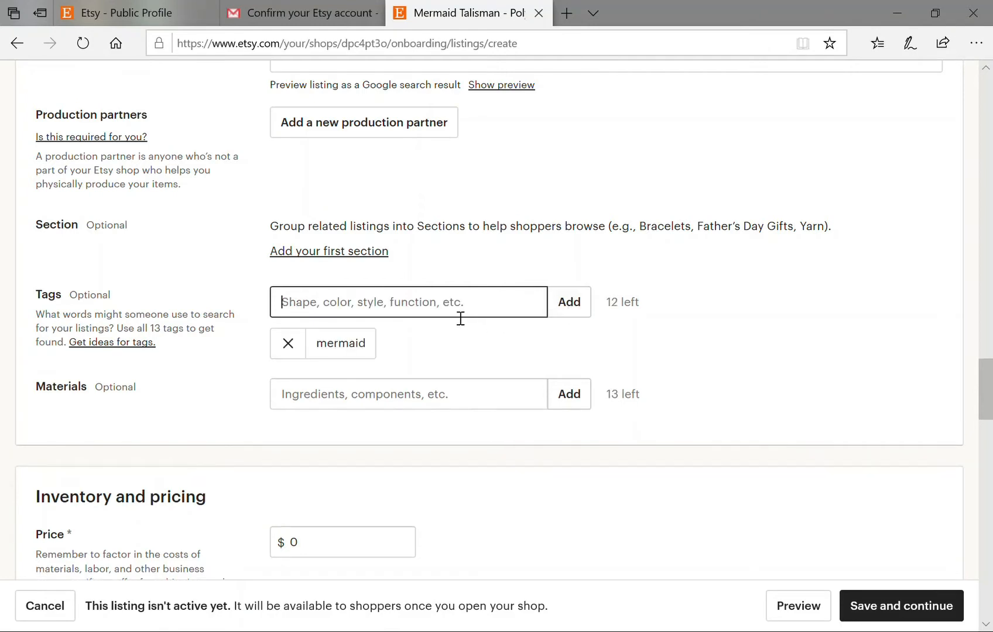
text(talisman)
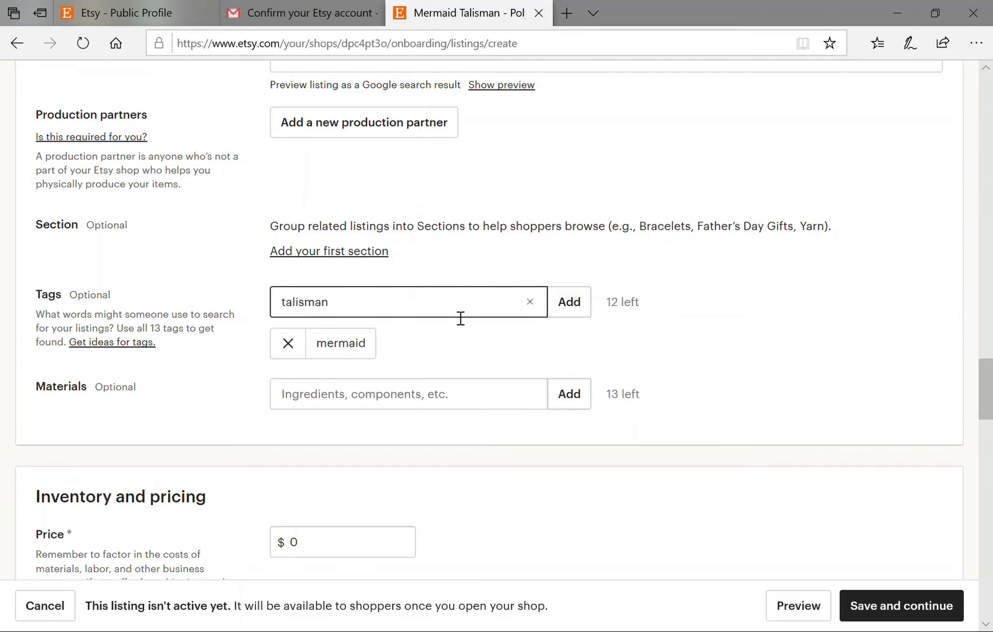
click(569, 303)
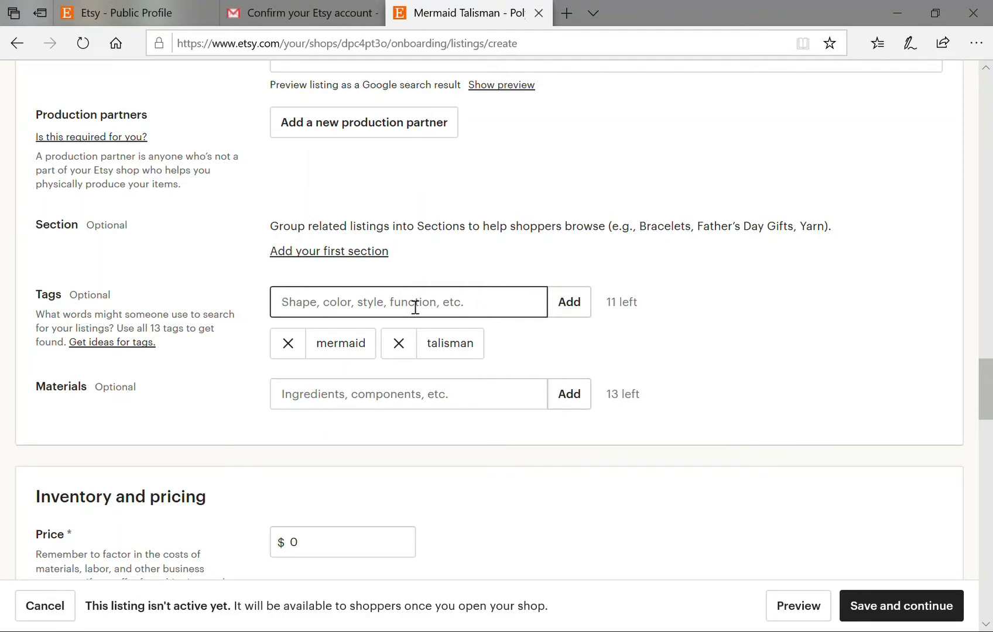
Add the tags polymer clay, necklace and jewelry.
text(polymer clay)
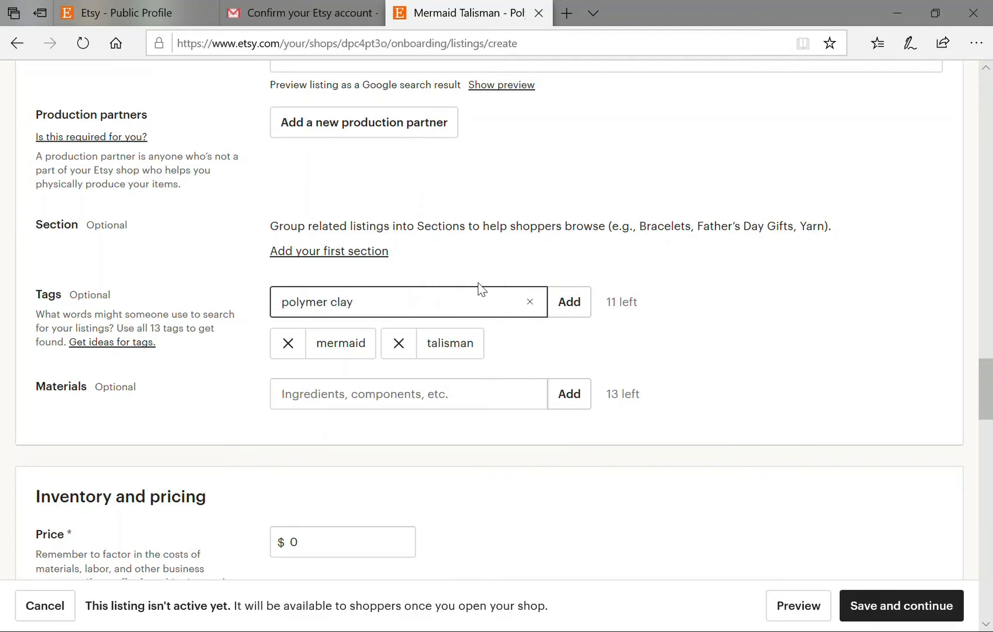
click(577, 305)
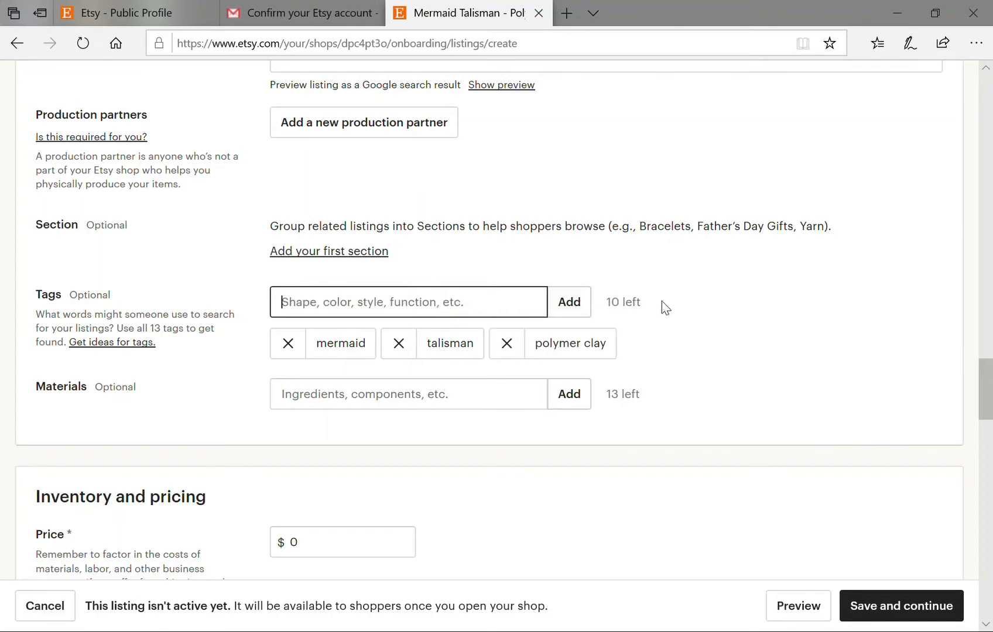
text(necklac)
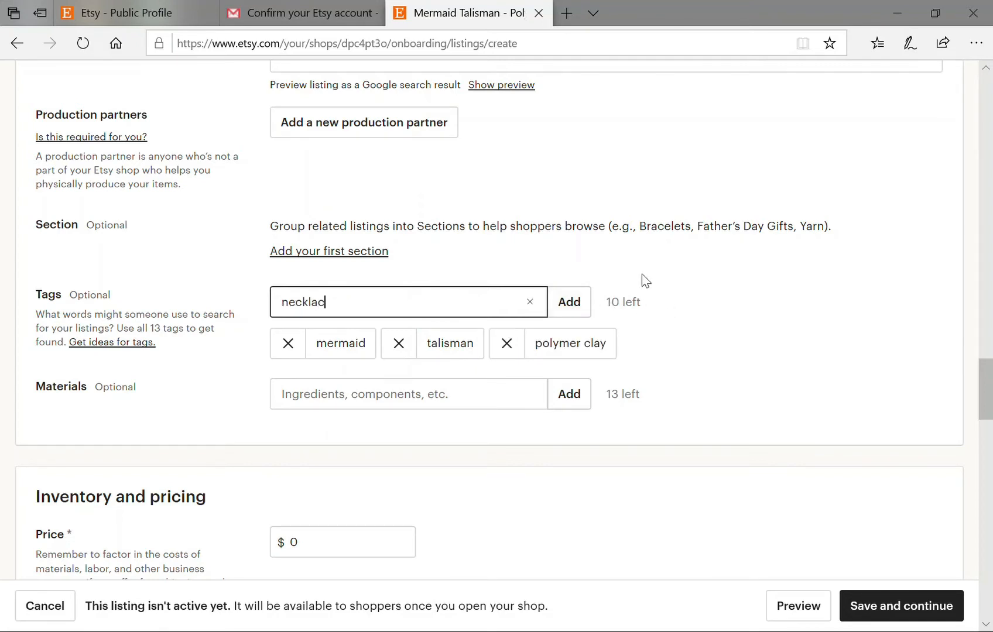
text(e)
click(579, 309)
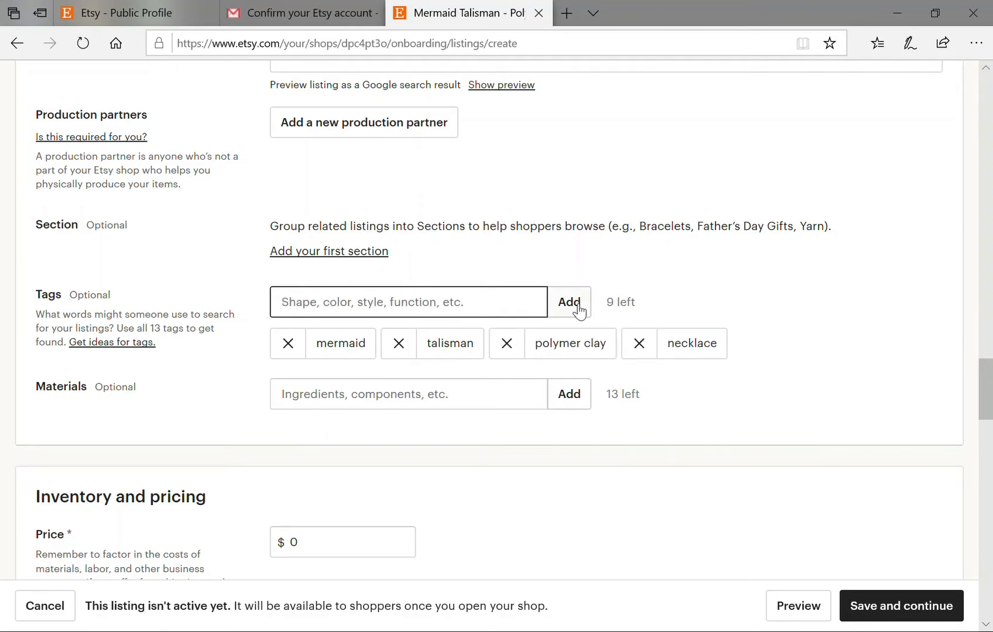
text(jewelry)
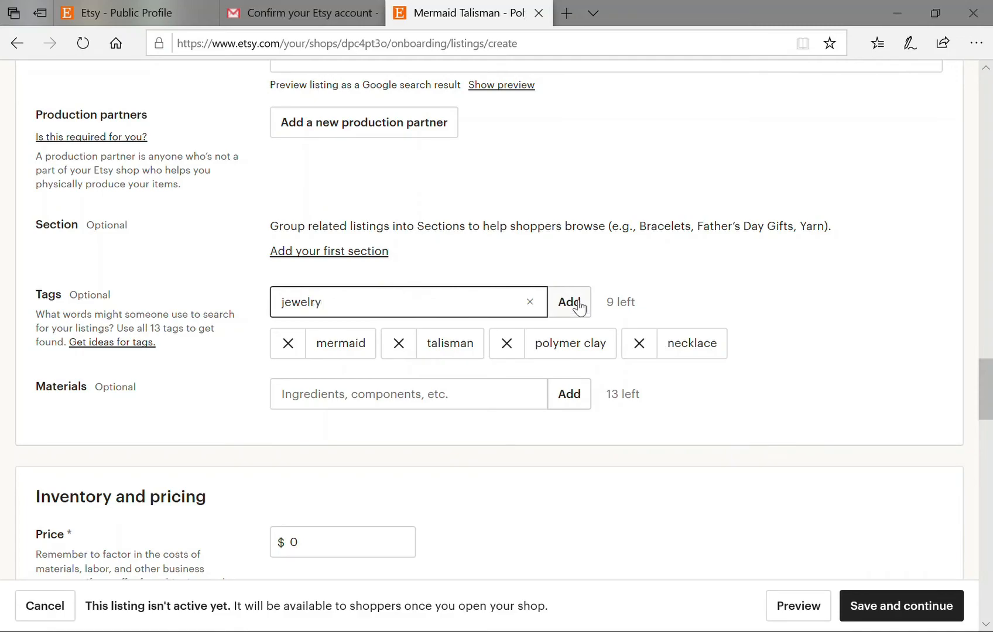
click(579, 309)
Replace 'Themed' in the title with 'OOAK' so it reads 'Beach Ocean OOAK'.
scroll(620, 316, up, 20)
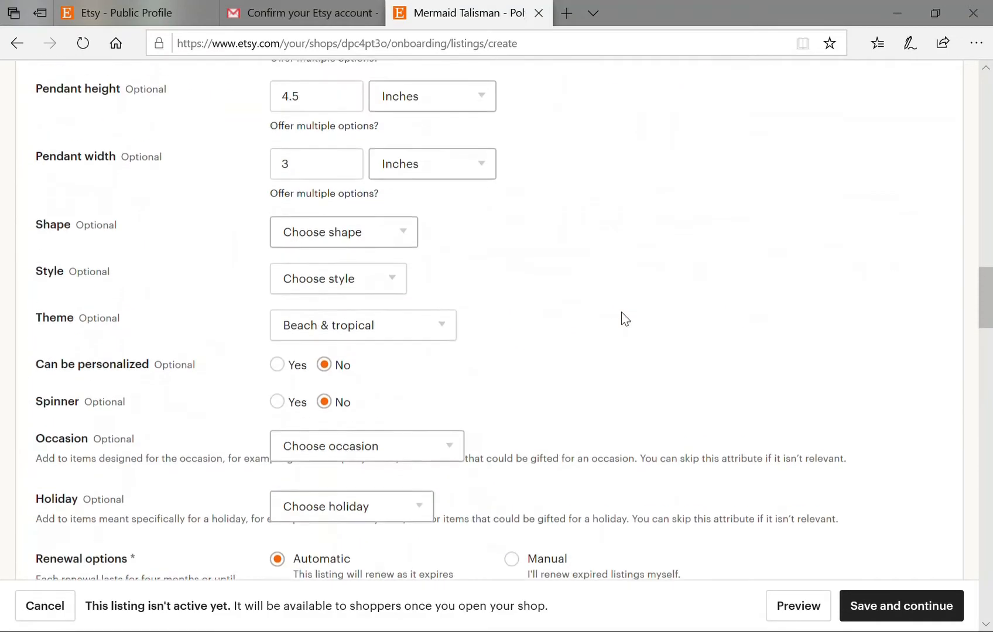
scroll(625, 316, up, 15)
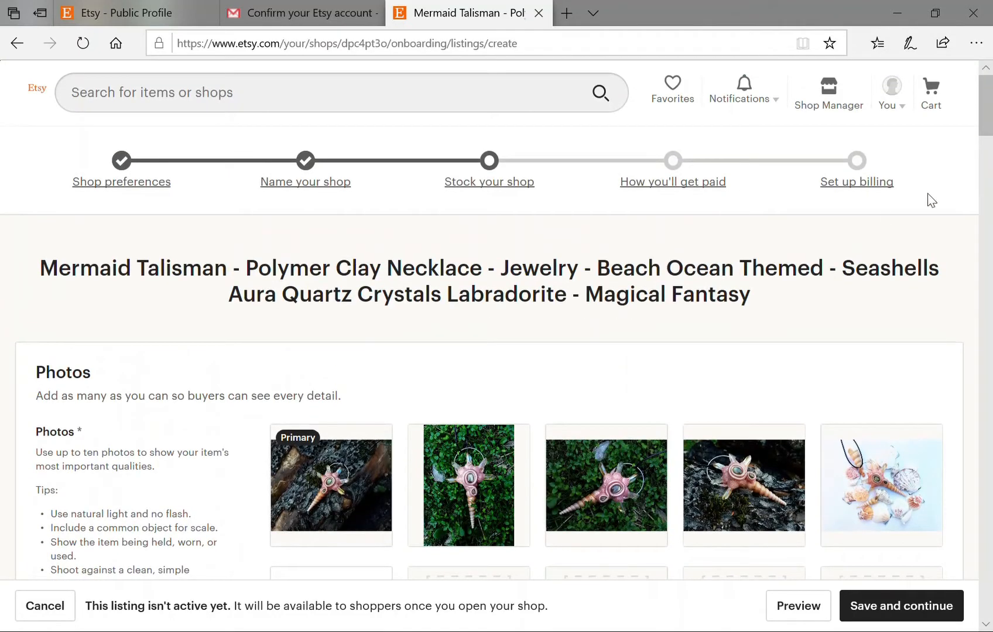
scroll(990, 131, down, 2)
drag(989, 132, 968, 196)
click(596, 340)
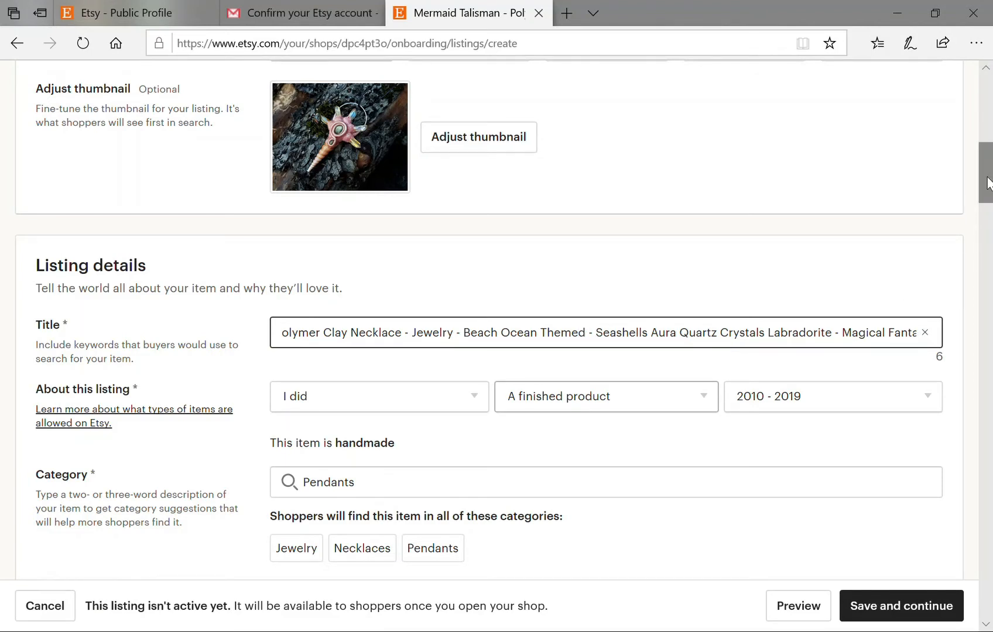
key(BackSpace)
key(BackSpace)
key(BackSpace)
key(BackSpace)
key(BackSpace)
key(BackSpace)
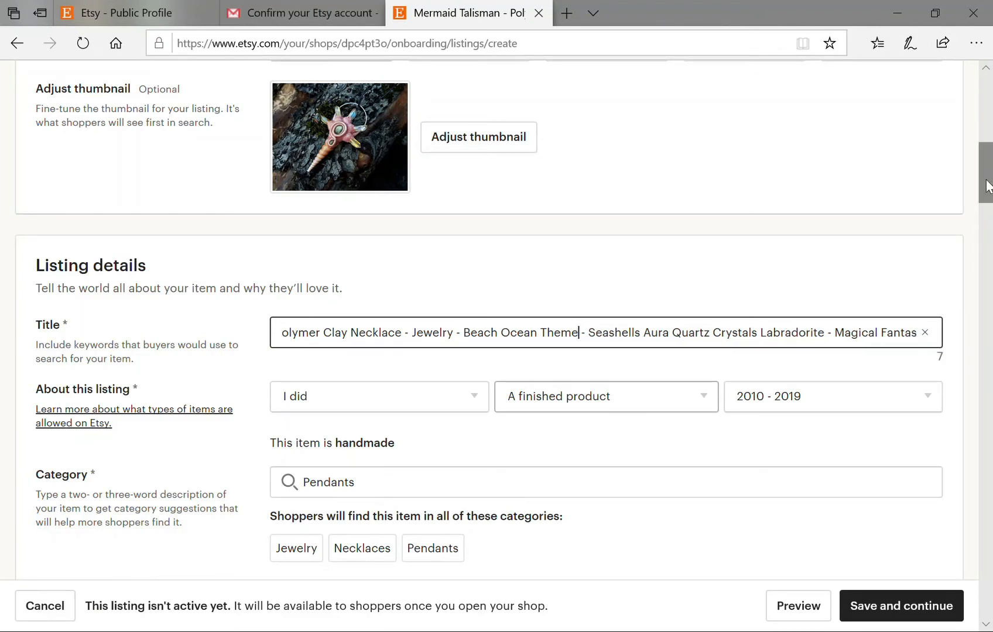
text(OOAK)
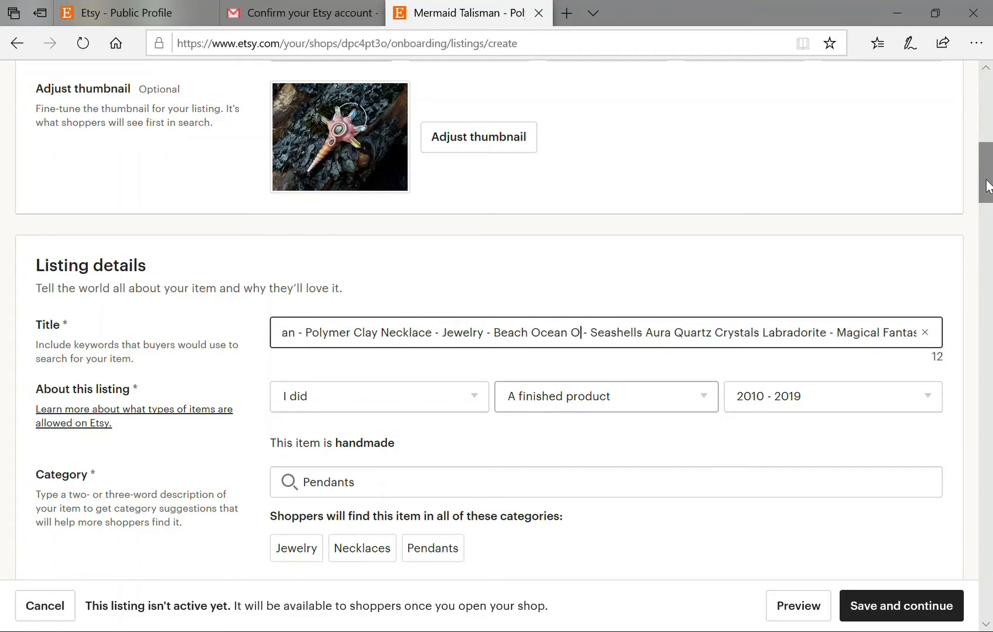
scroll(714, 306, down, 20)
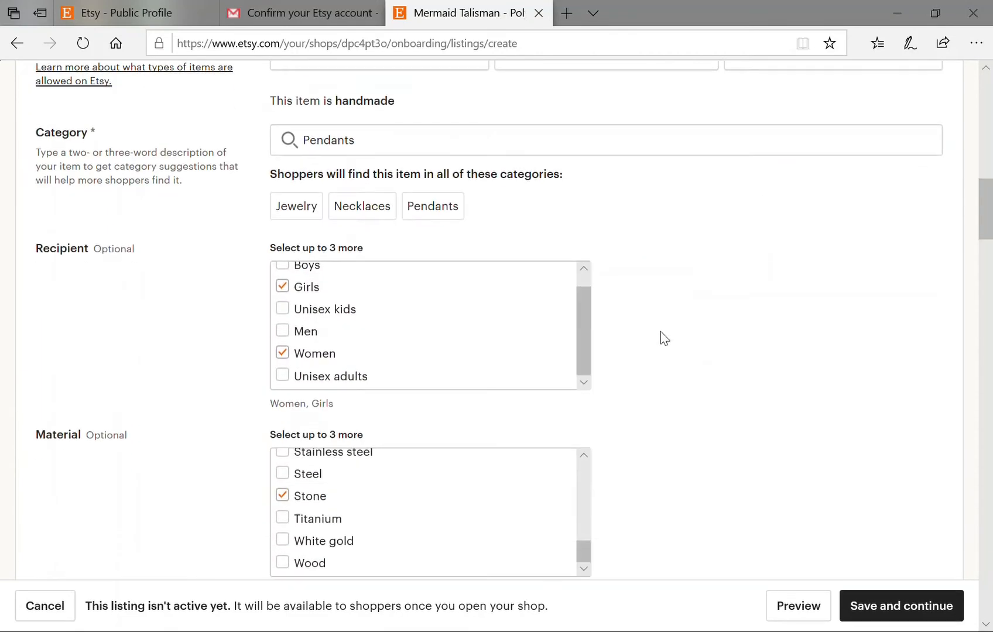
scroll(632, 301, down, 12)
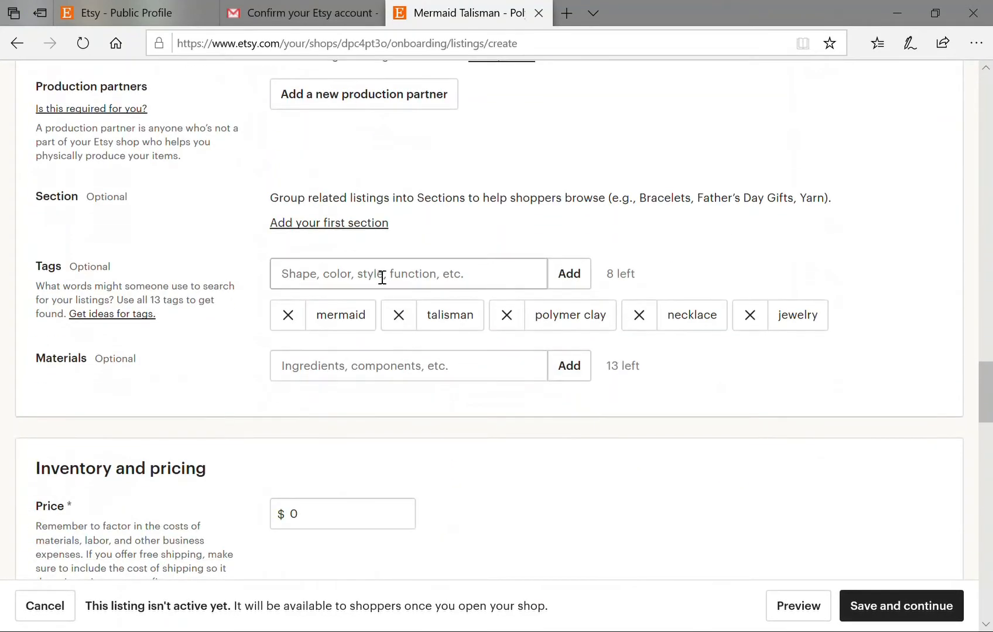
Add the tags beach, ocean, ooak, fantasy and magical.
click(387, 279)
text(beach)
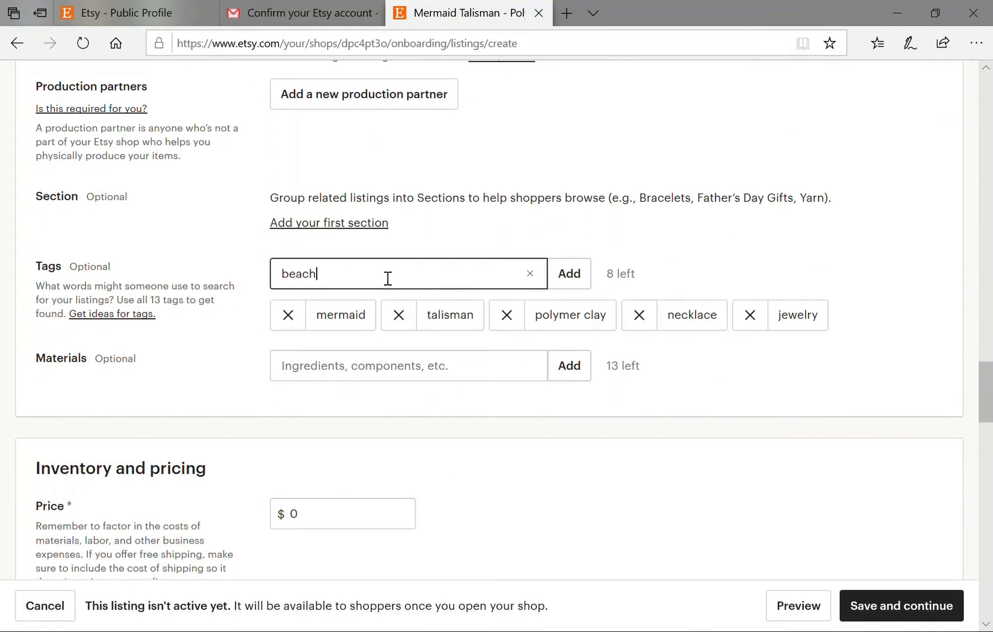
click(571, 278)
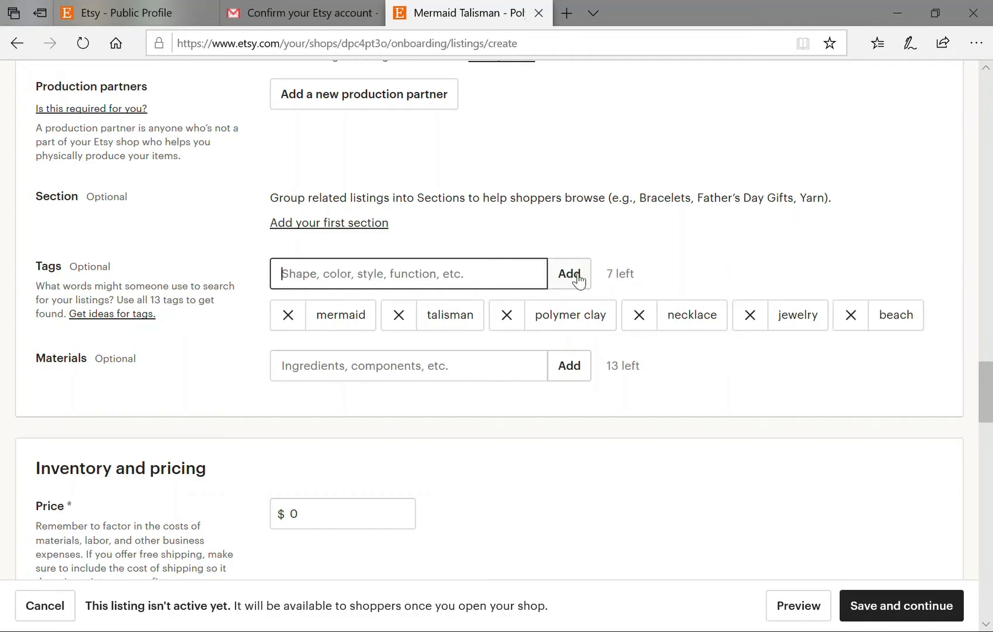
text(ocean)
click(582, 280)
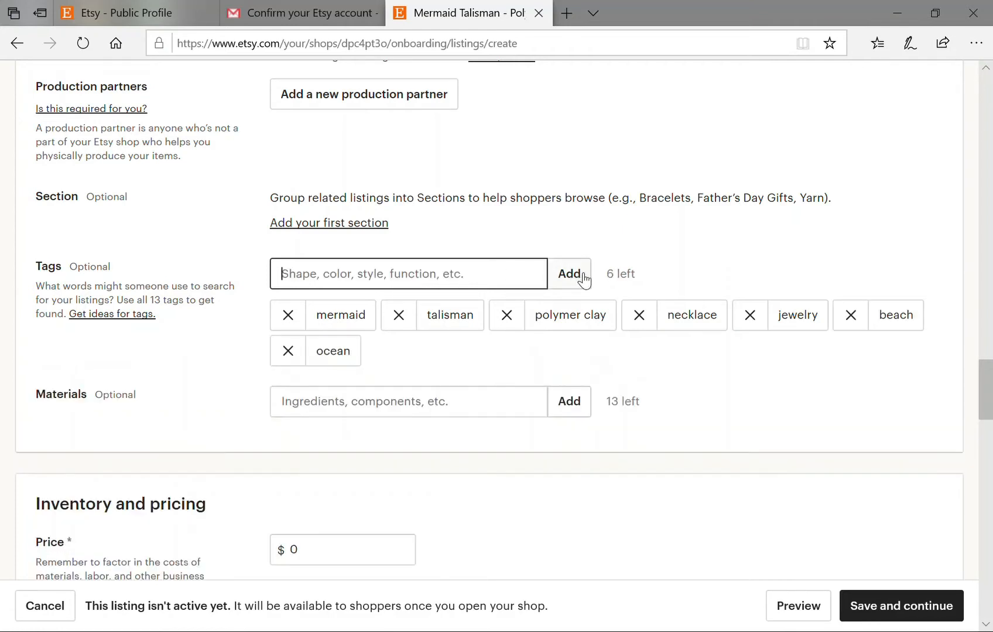
text(ooak)
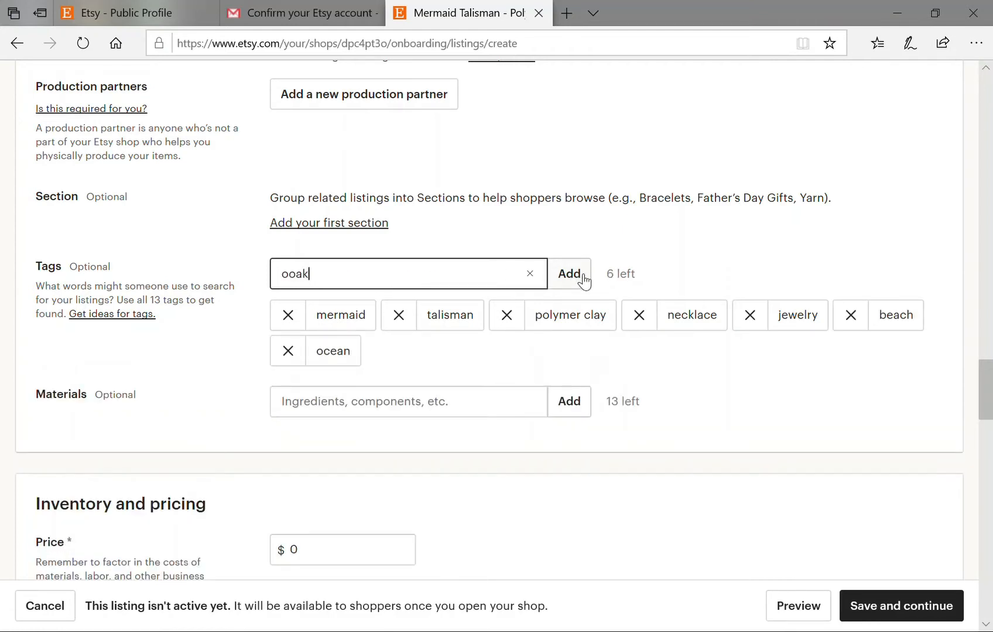
click(584, 280)
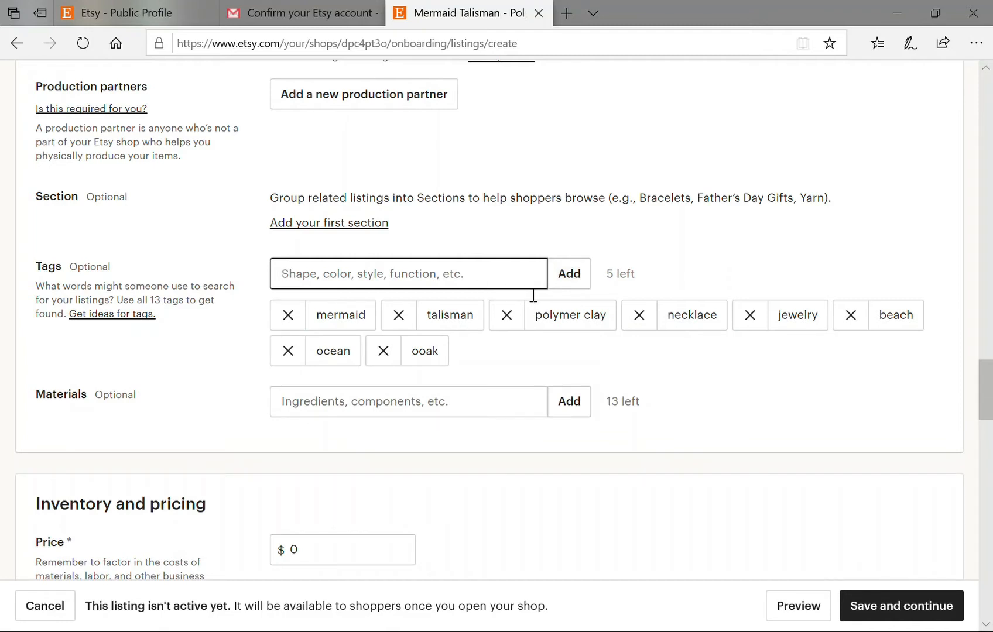
text(fantasy)
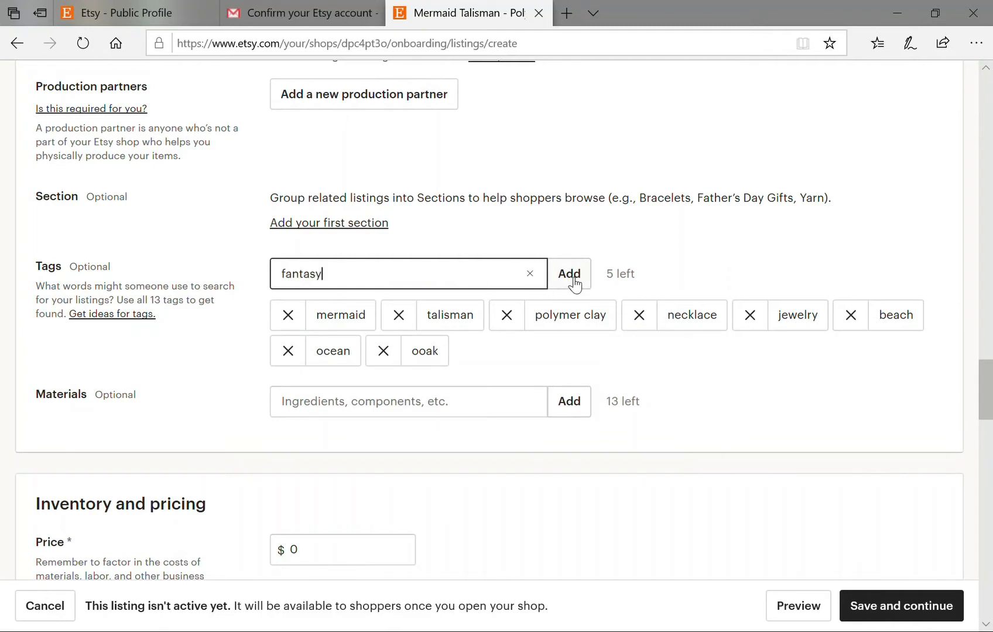
click(573, 280)
text(magical)
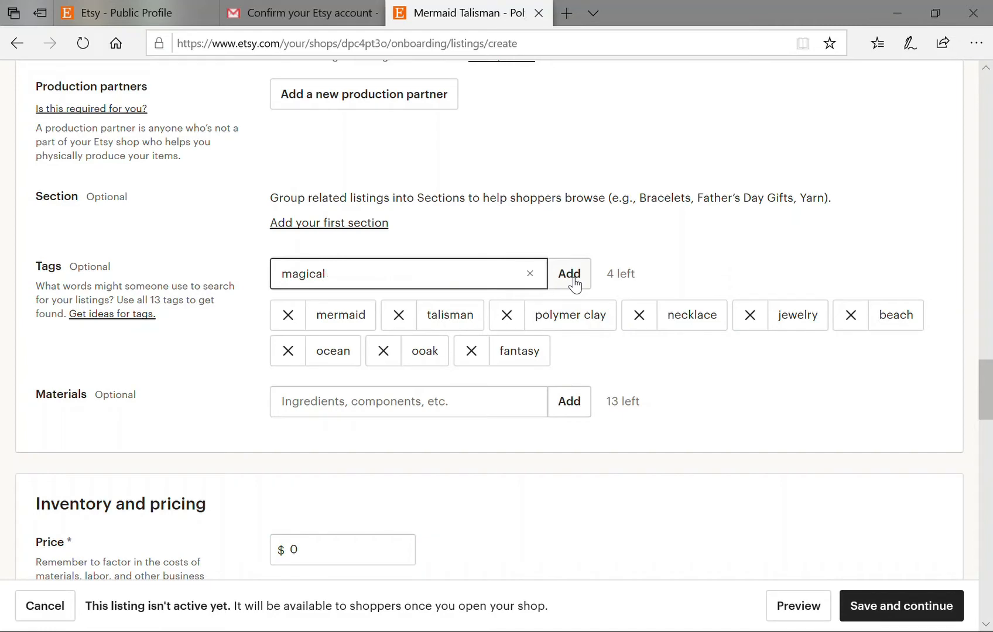
click(574, 280)
Add the final tags seashells, aura quartz crystals and labradorite.
scroll(990, 295, up, 7)
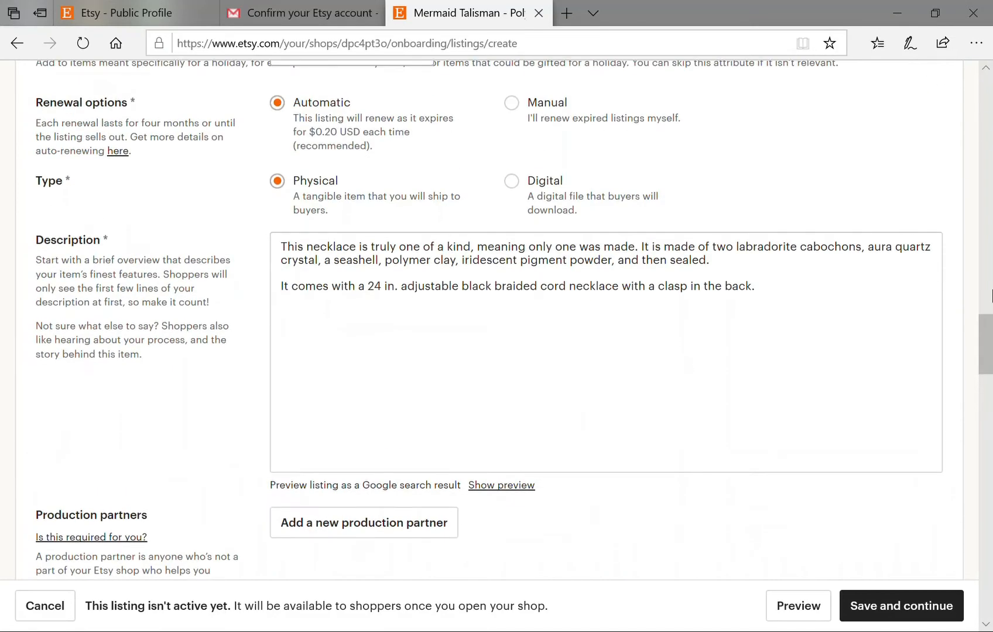
drag(986, 341, 990, 389)
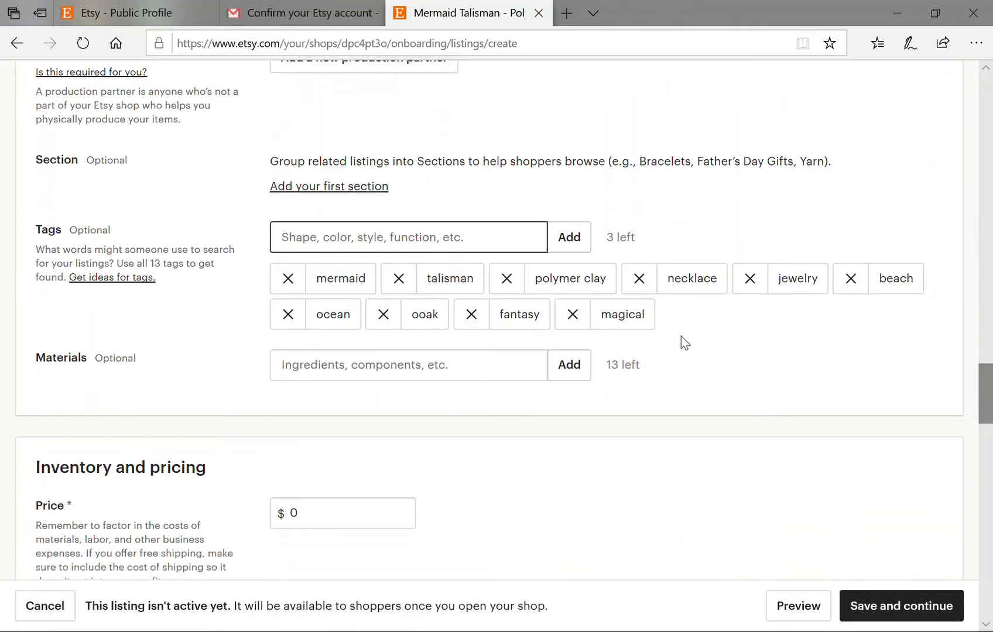
text(seashe)
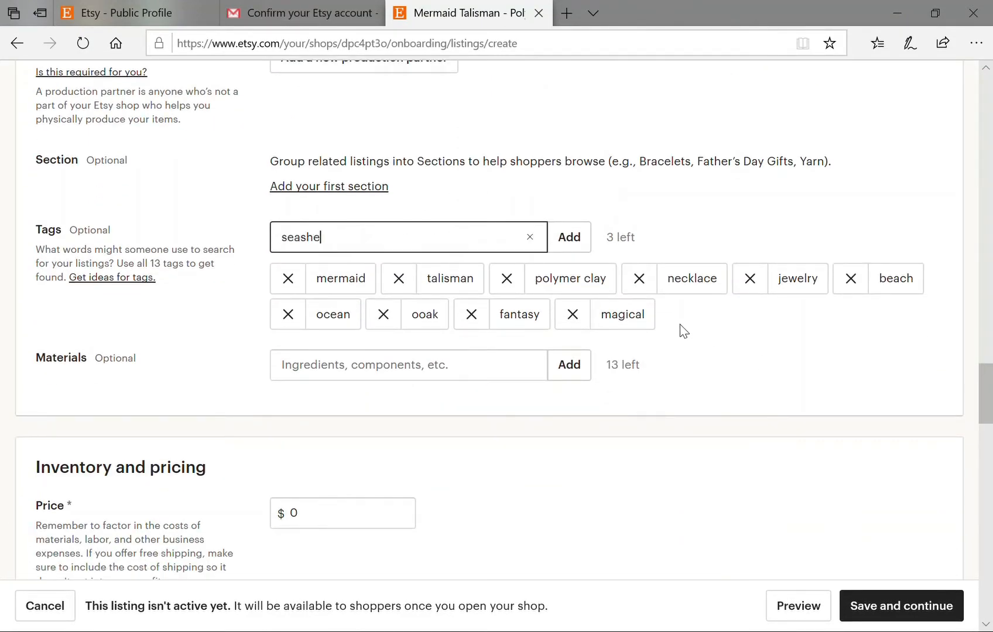
text(lls)
click(590, 240)
text(aura quart)
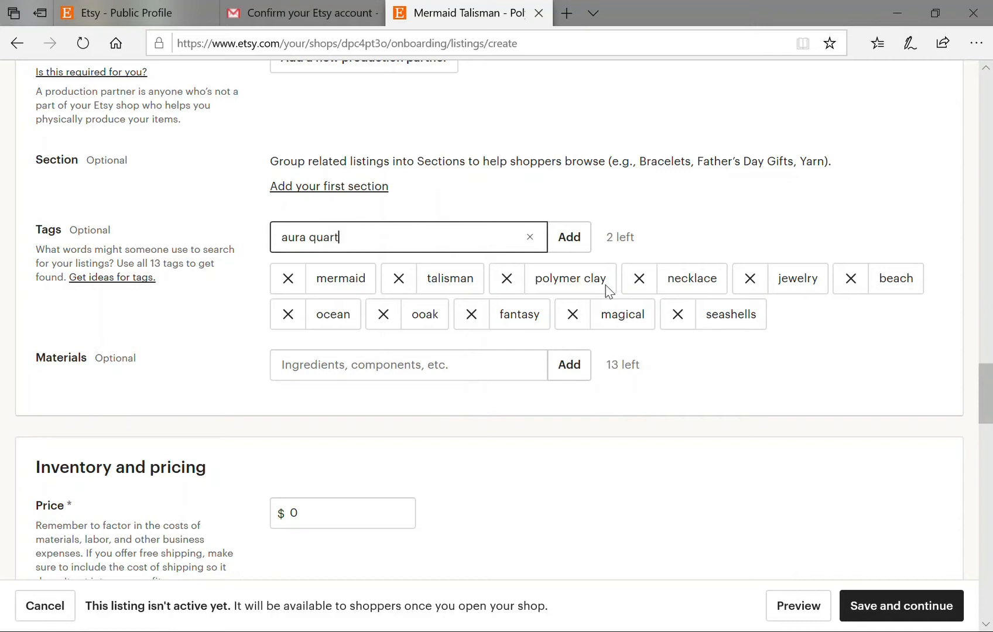
text(z crystals)
click(576, 249)
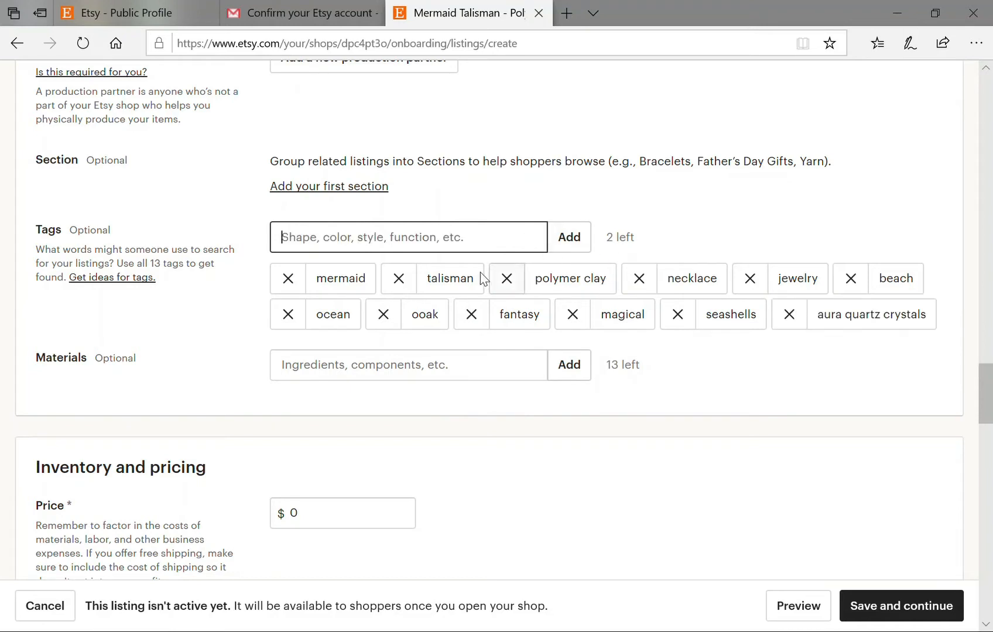
text(labradori)
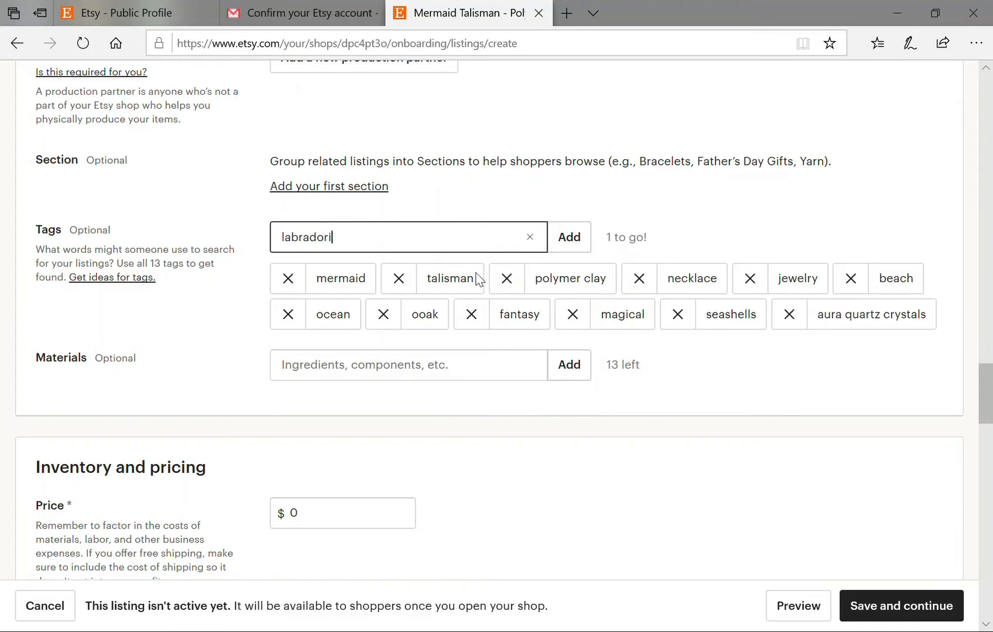
text(te)
click(580, 250)
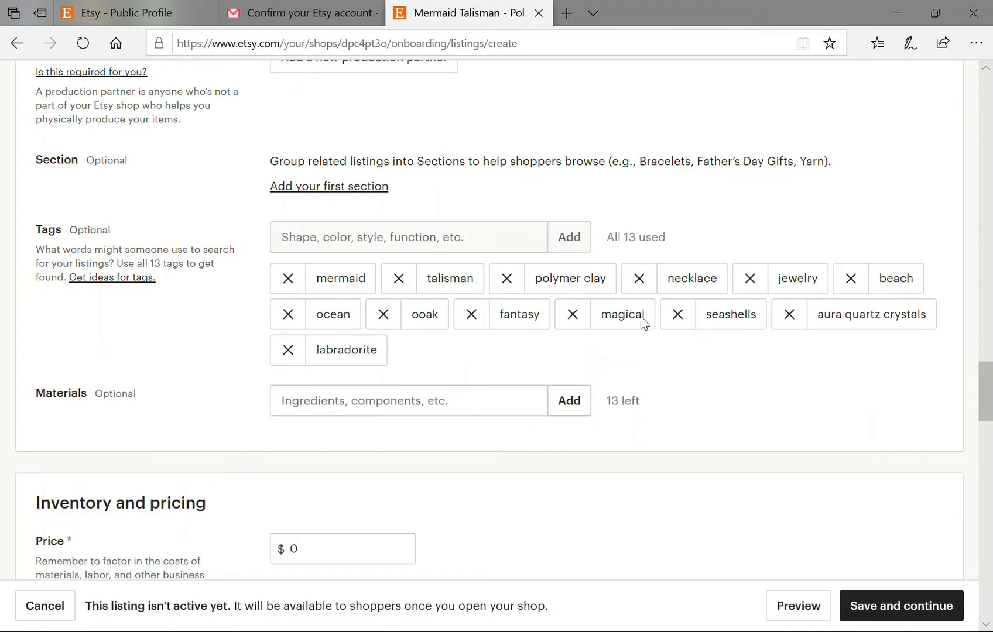
Add labradorite, polymer clay, varathane and aura quartz crystals as materials.
scroll(696, 350, down, 2)
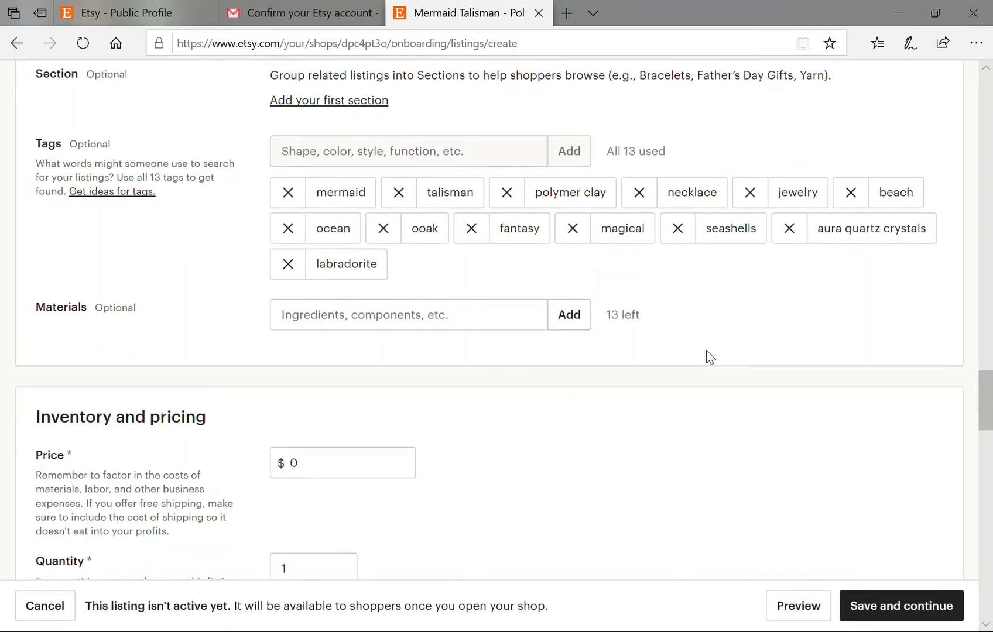
click(460, 318)
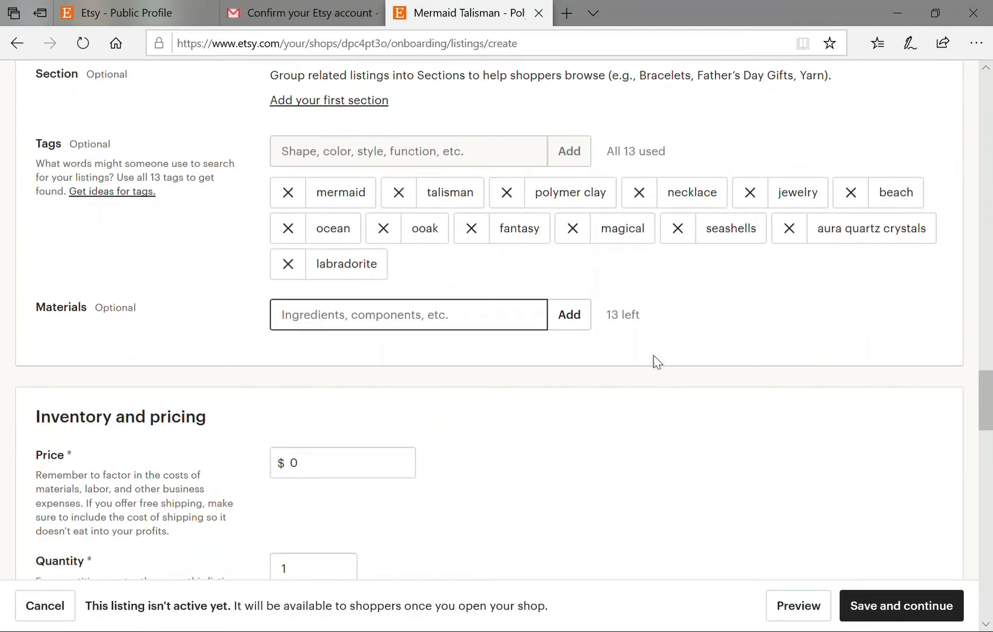
text(labradorite)
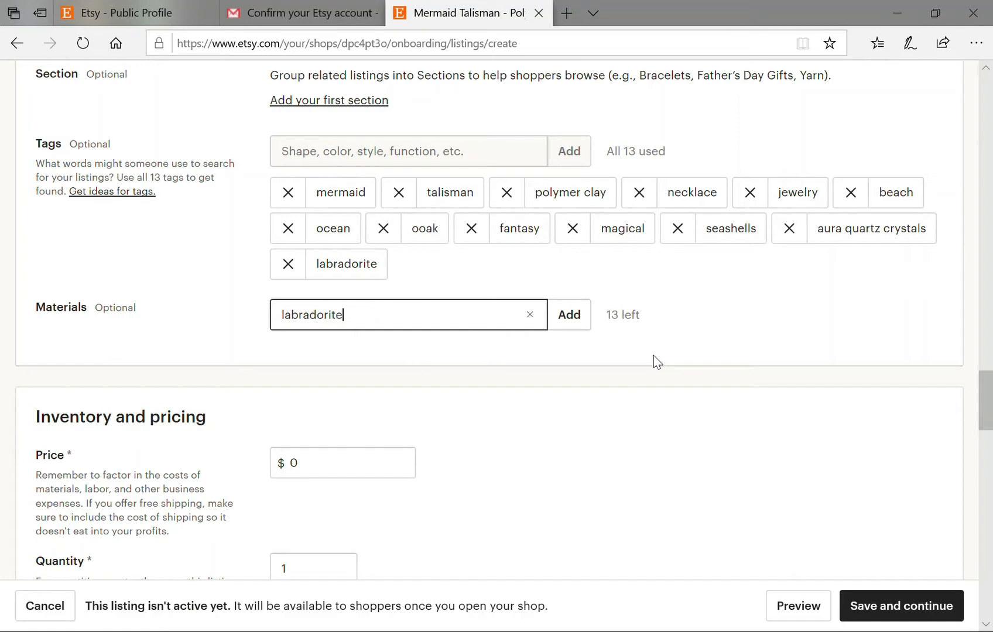
click(572, 318)
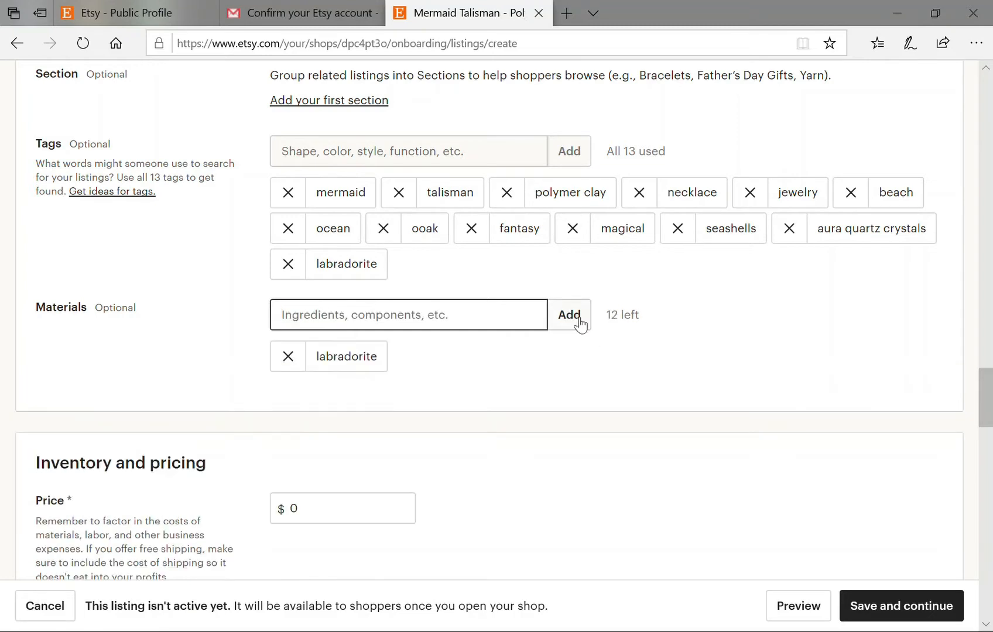
text(polymer clay)
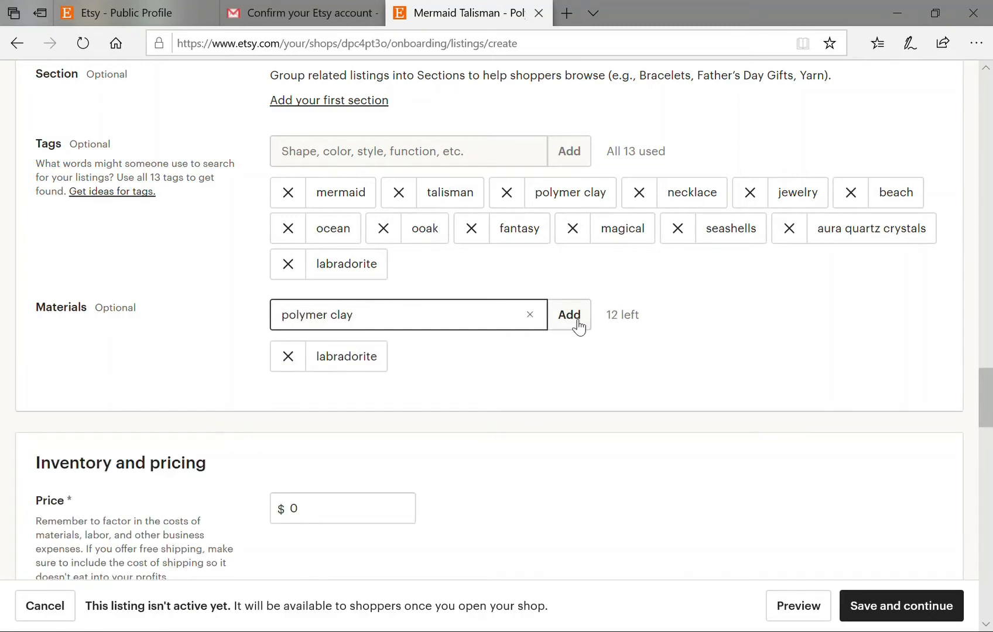
click(578, 324)
text(varathane)
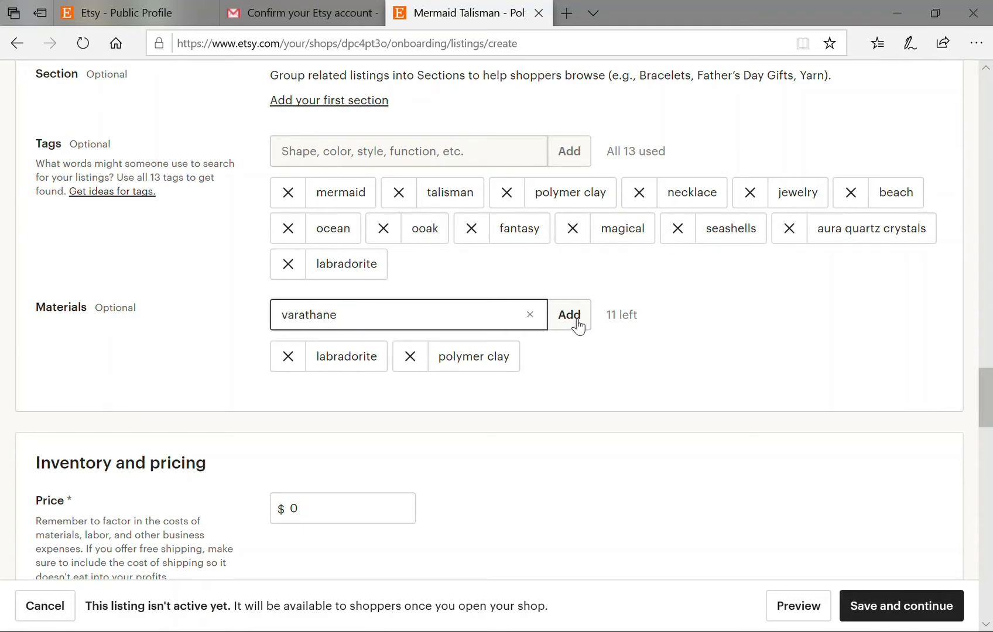
click(578, 324)
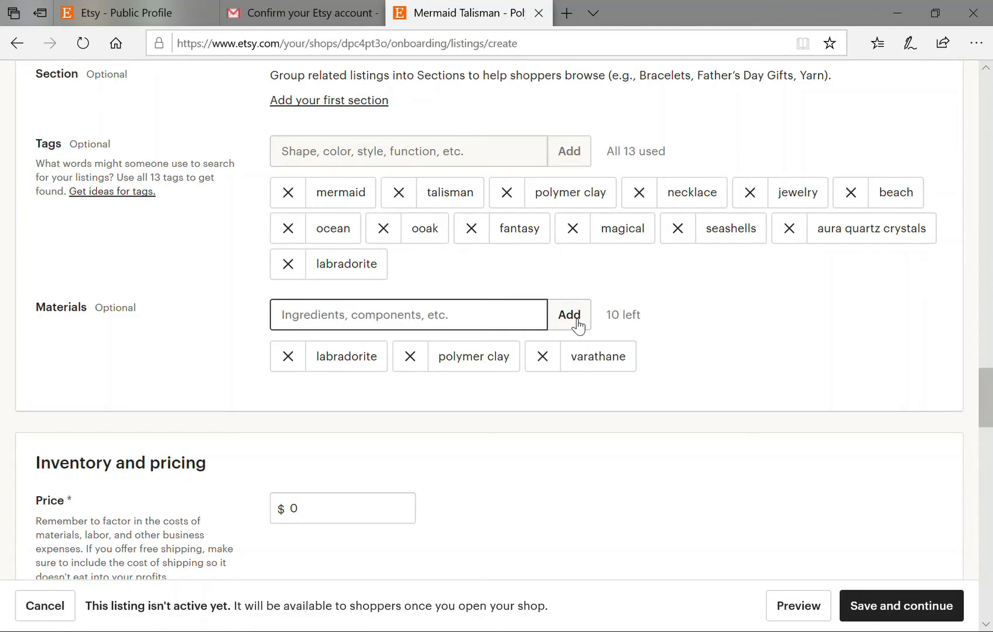
text(aura quartz)
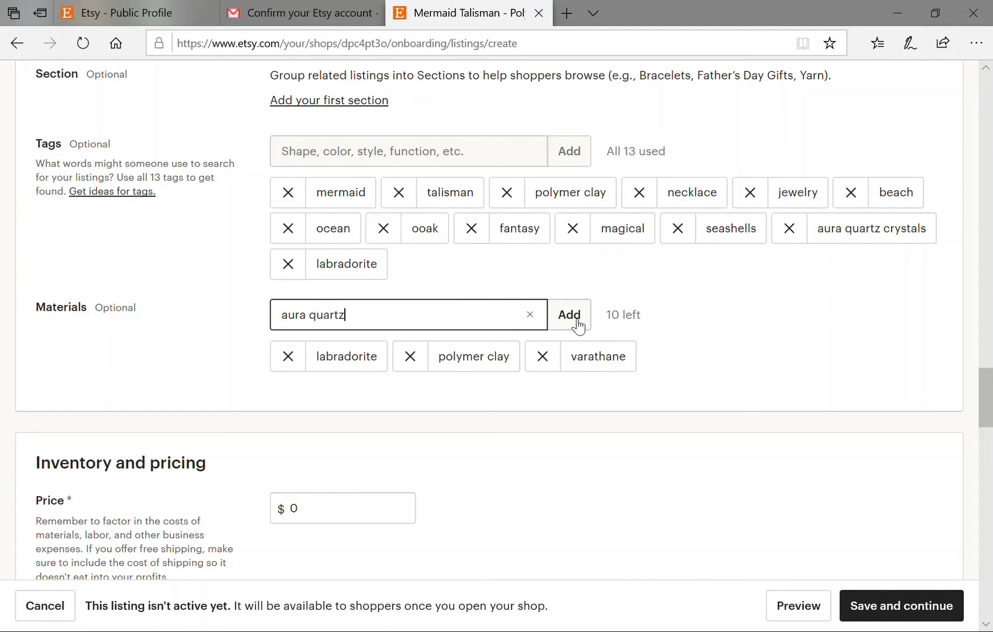
text( crystals)
click(579, 326)
Add seashells, braided cord and pigment powders as the remaining materials.
text(seashells)
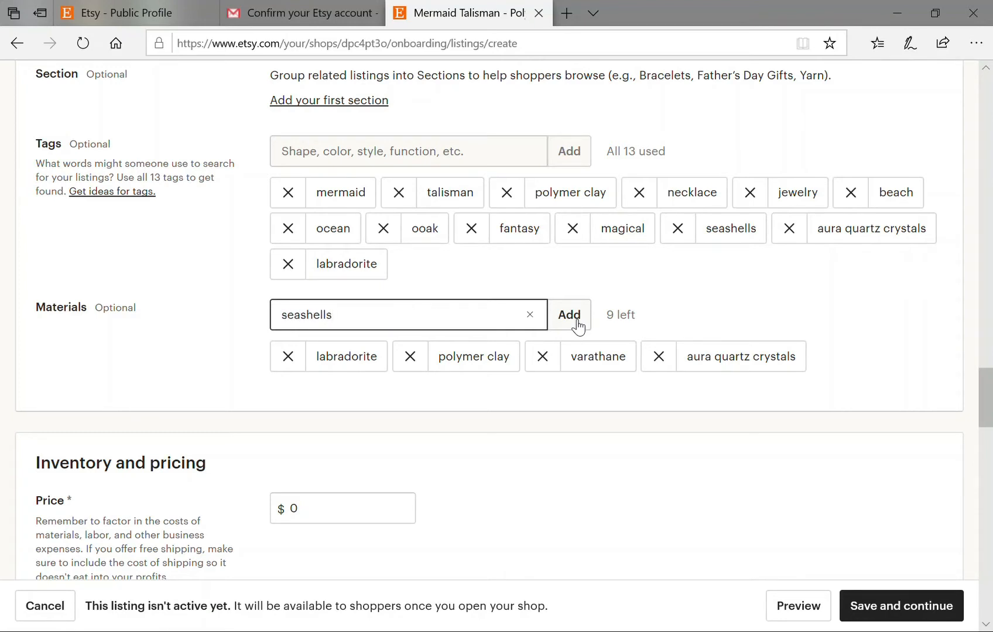
click(579, 326)
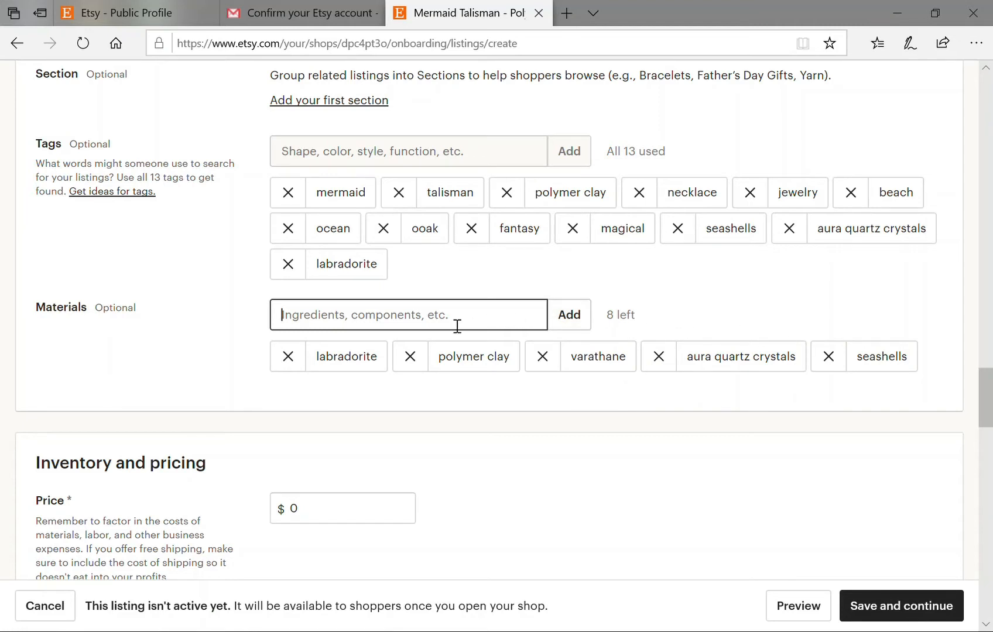
text(bradi)
key(BackSpace)
key(BackSpace)
text(ided )
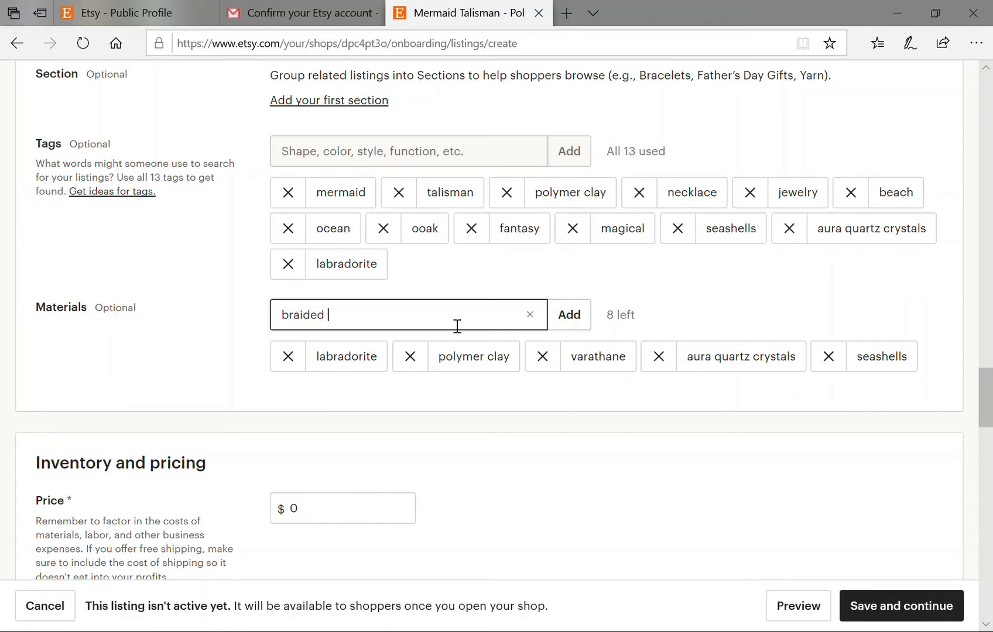
text(cord)
click(569, 316)
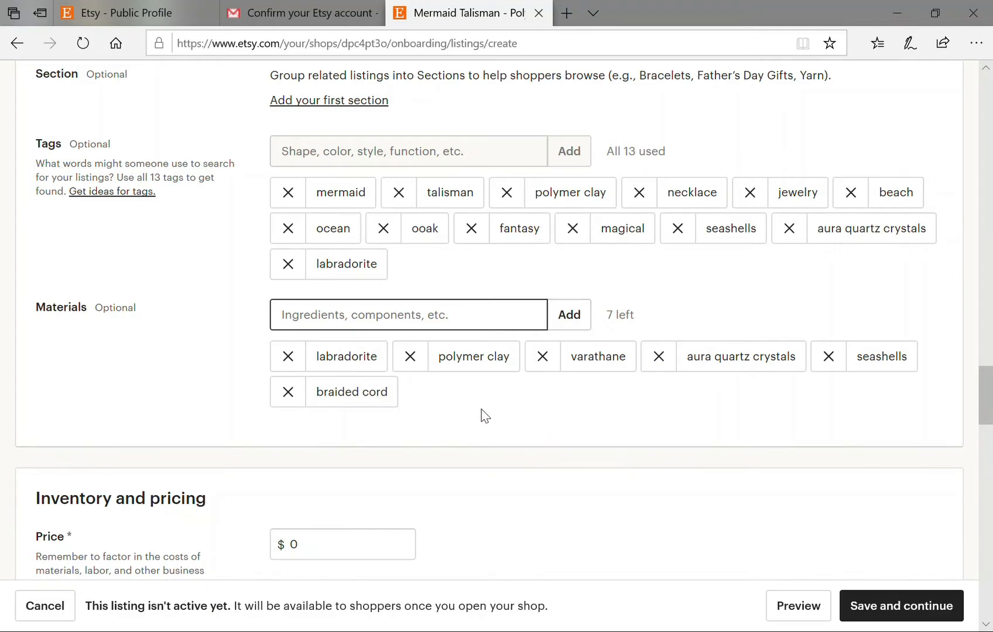
text(pigment )
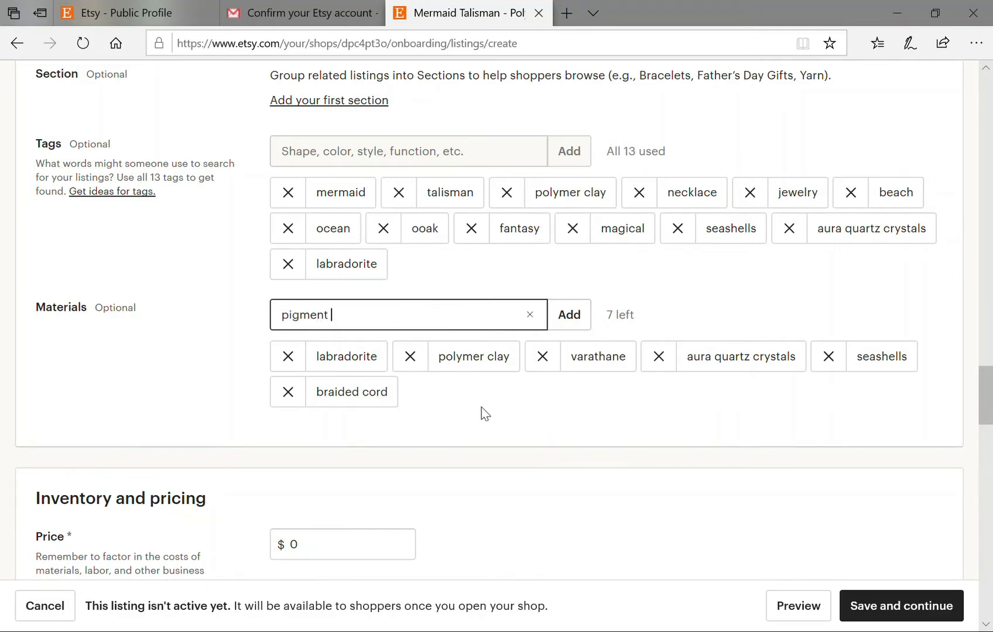
text(powders)
click(566, 322)
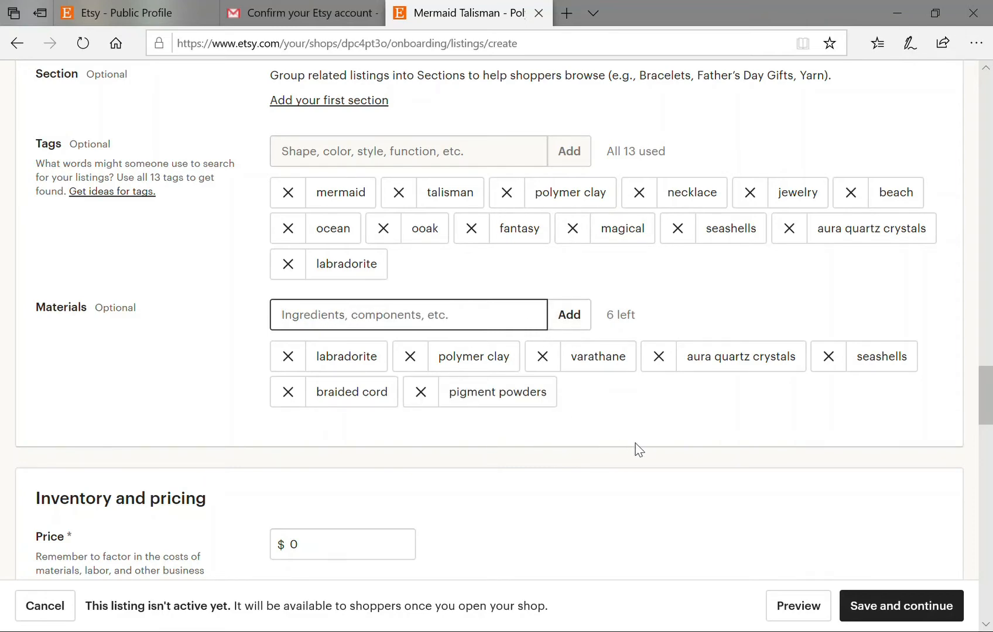
scroll(638, 446, down, 4)
Replace the 0 price with $75 and scroll down to Shipping.
click(344, 299)
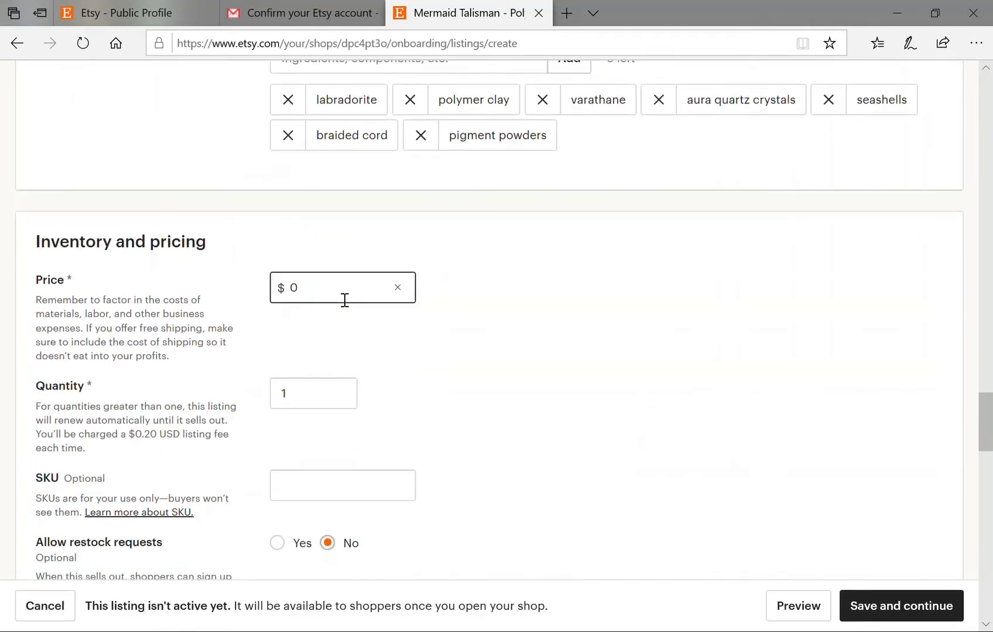
key(BackSpace)
text(75)
scroll(445, 337, down, 3)
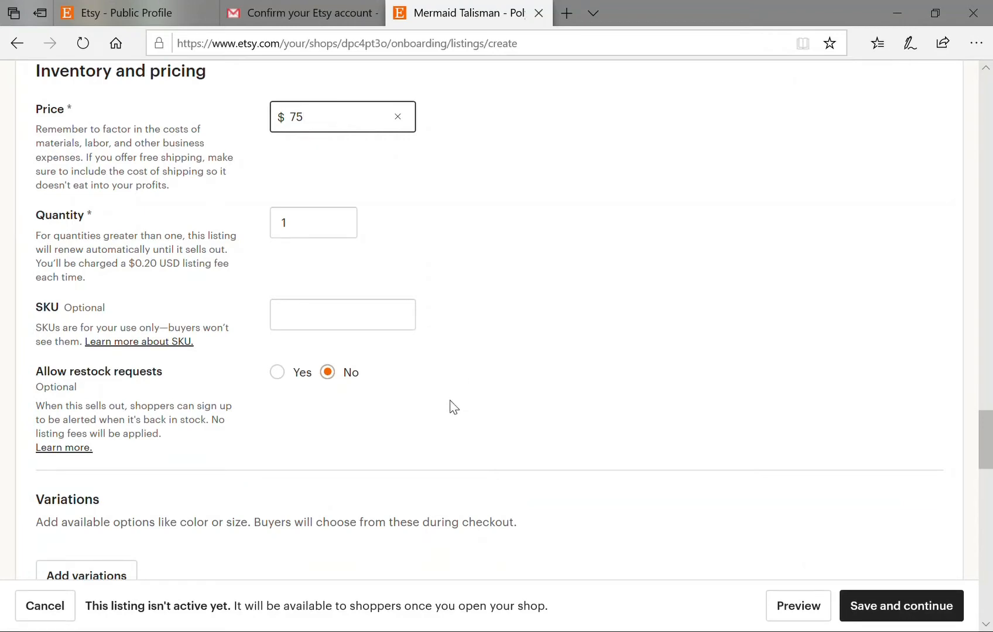
scroll(263, 424, down, 2)
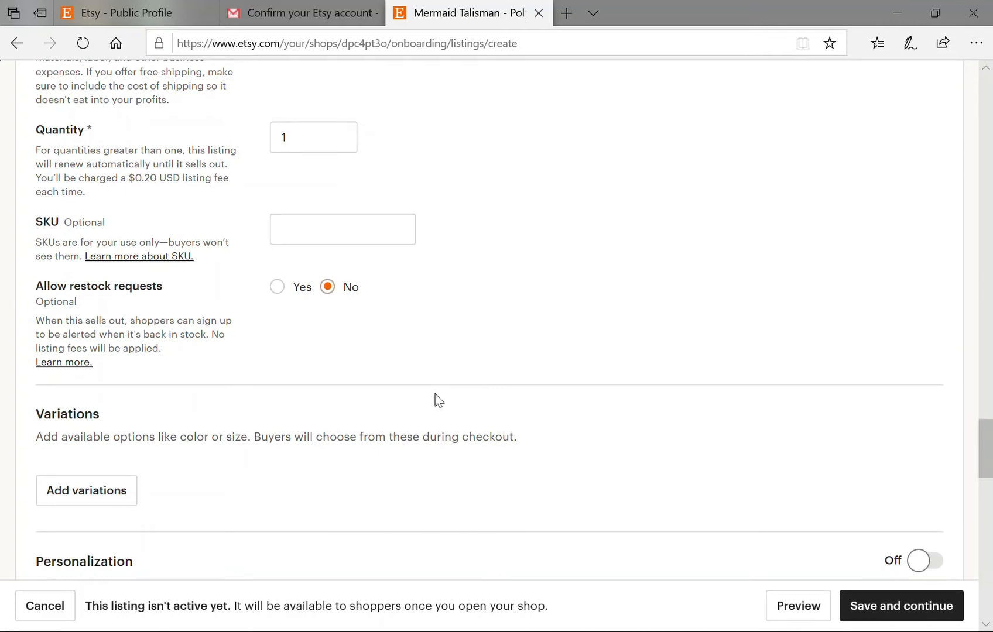
scroll(436, 400, down, 4)
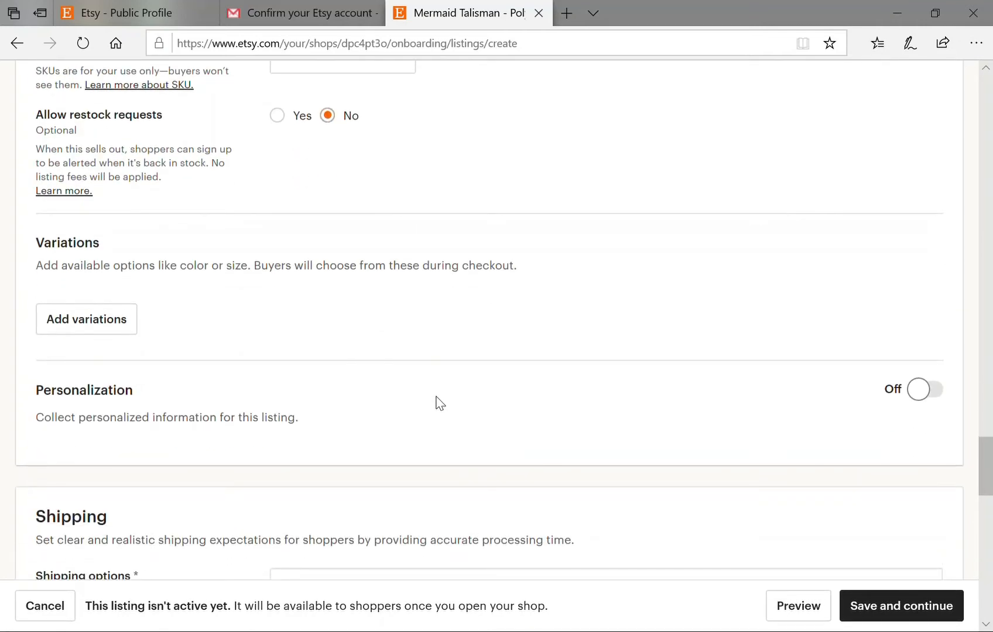
scroll(439, 403, down, 2)
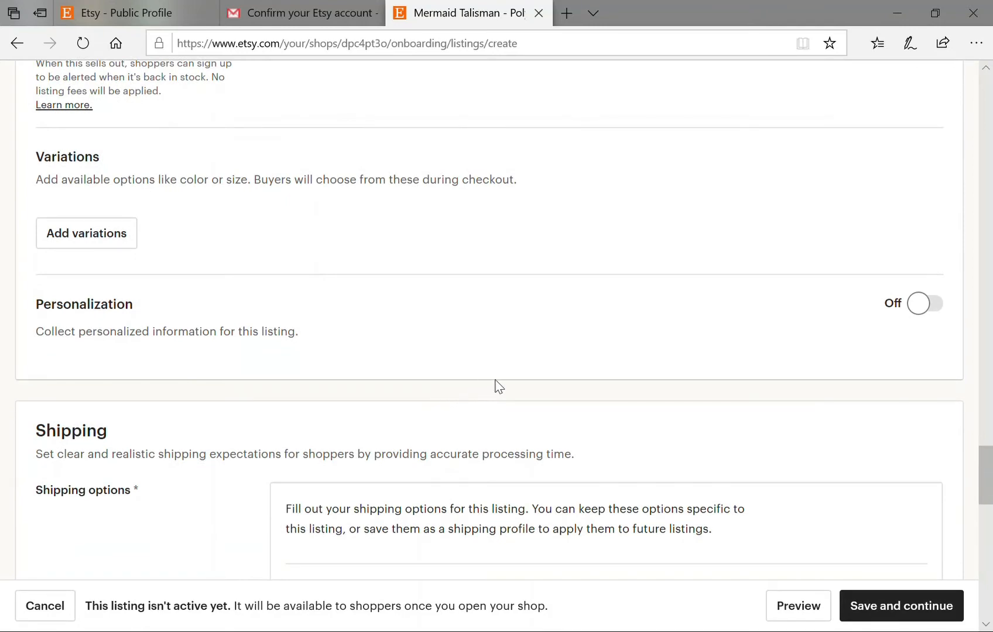
Keep shipping prices on 'Calculate them for me' and enter origin zip code 95665.
scroll(495, 381, down, 6)
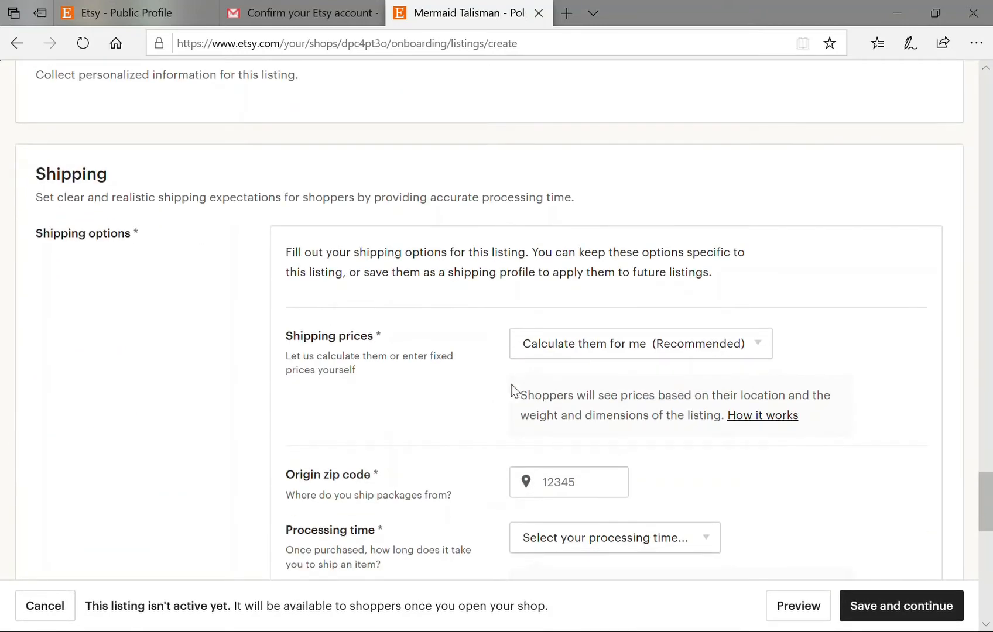
scroll(728, 419, down, 2)
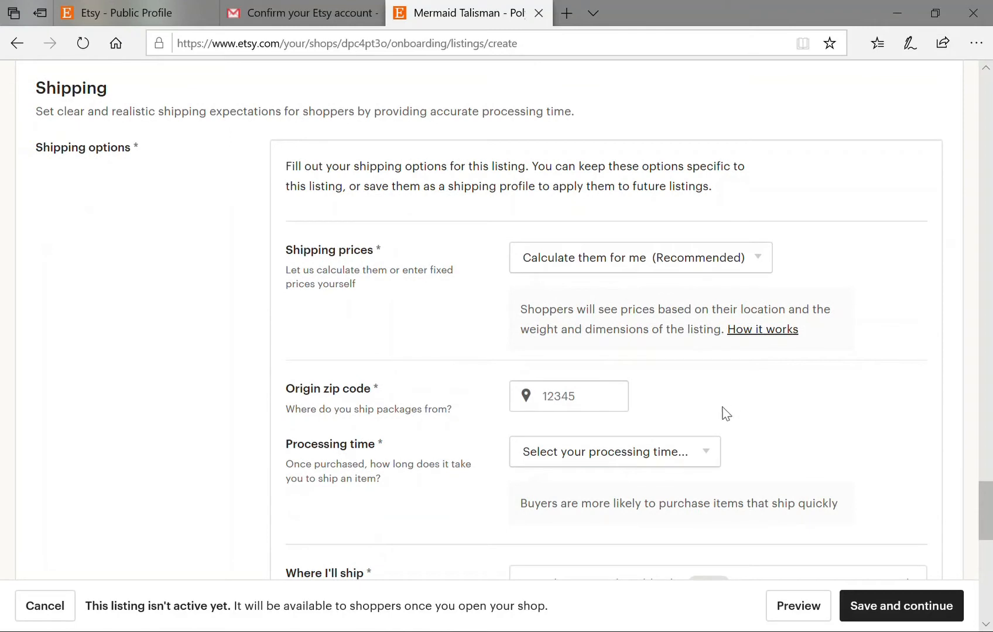
click(725, 264)
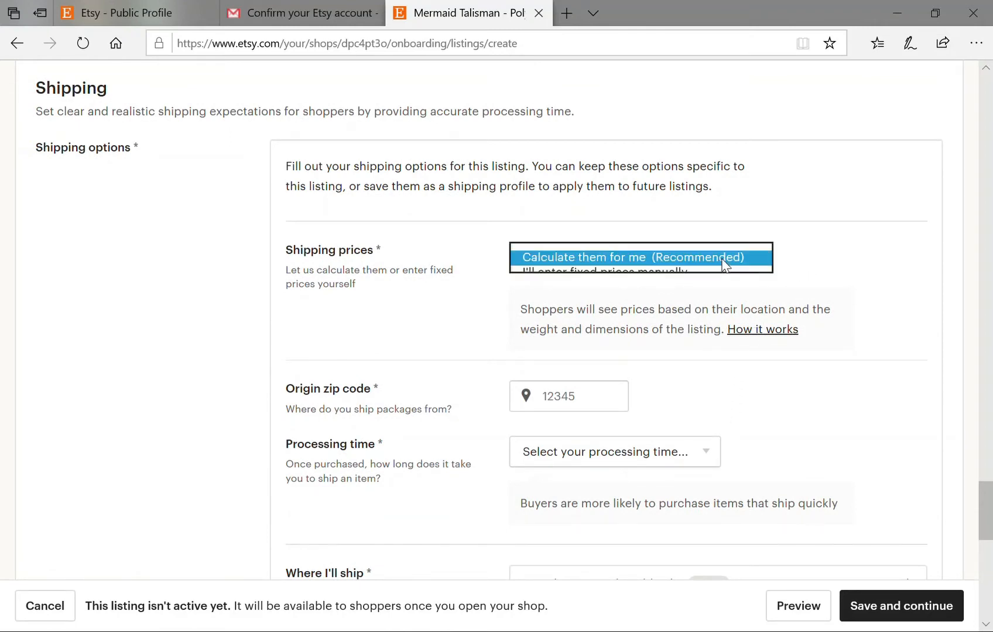
click(853, 268)
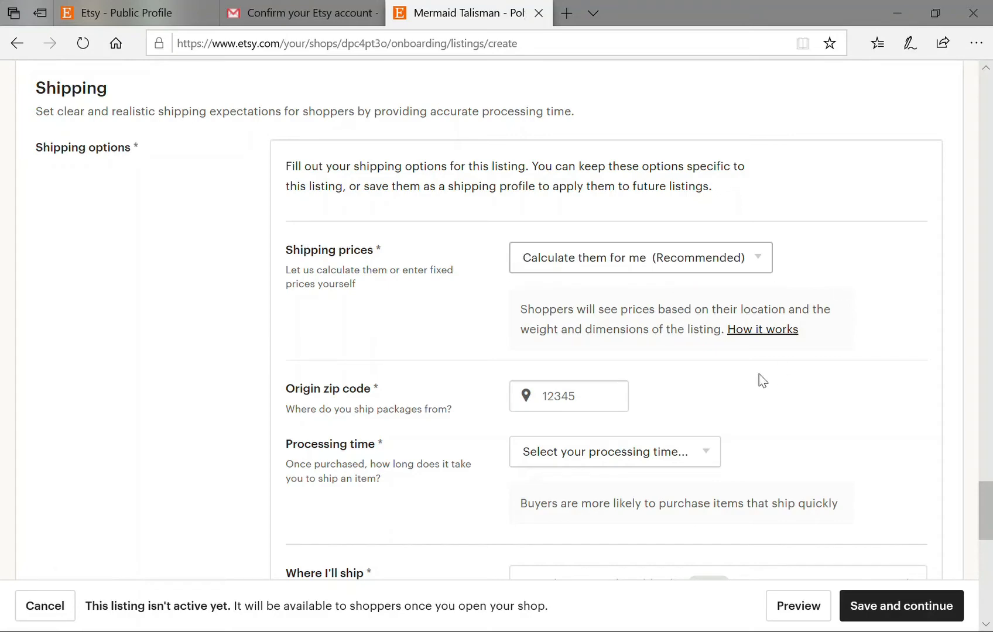
scroll(760, 378, down, 1)
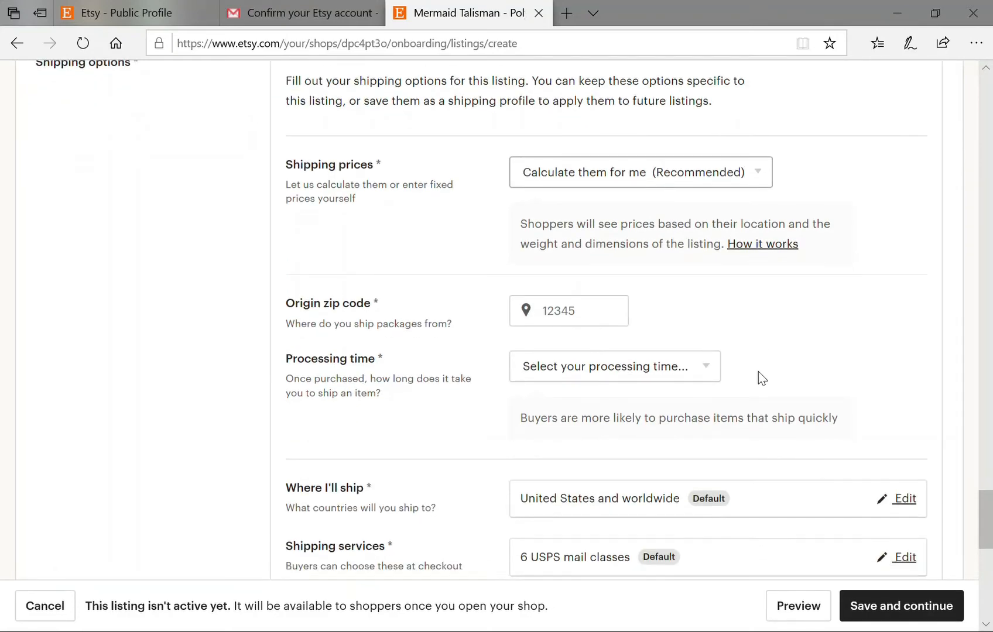
scroll(772, 372, down, 1)
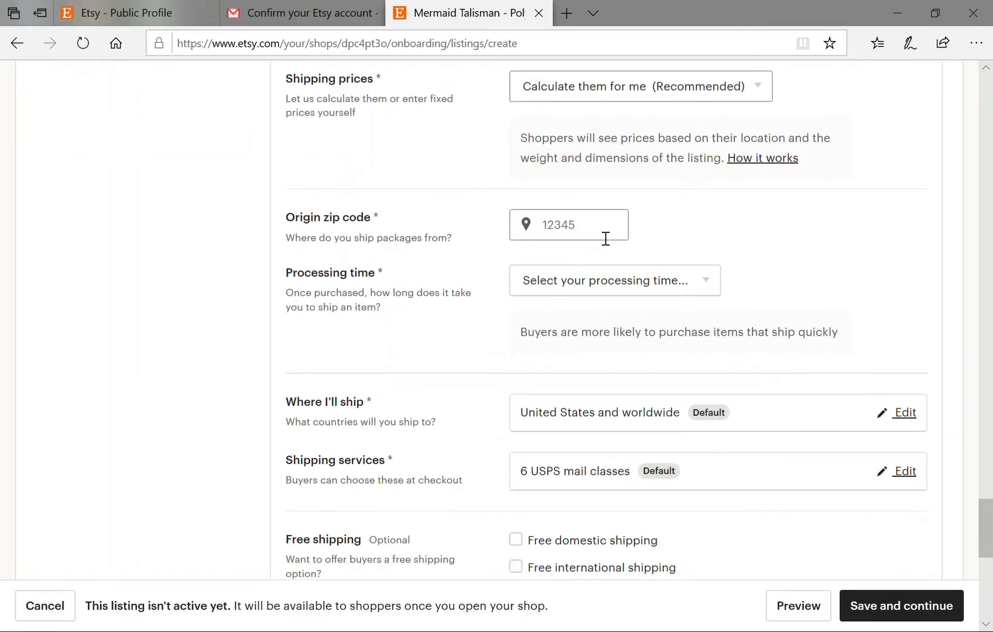
click(479, 239)
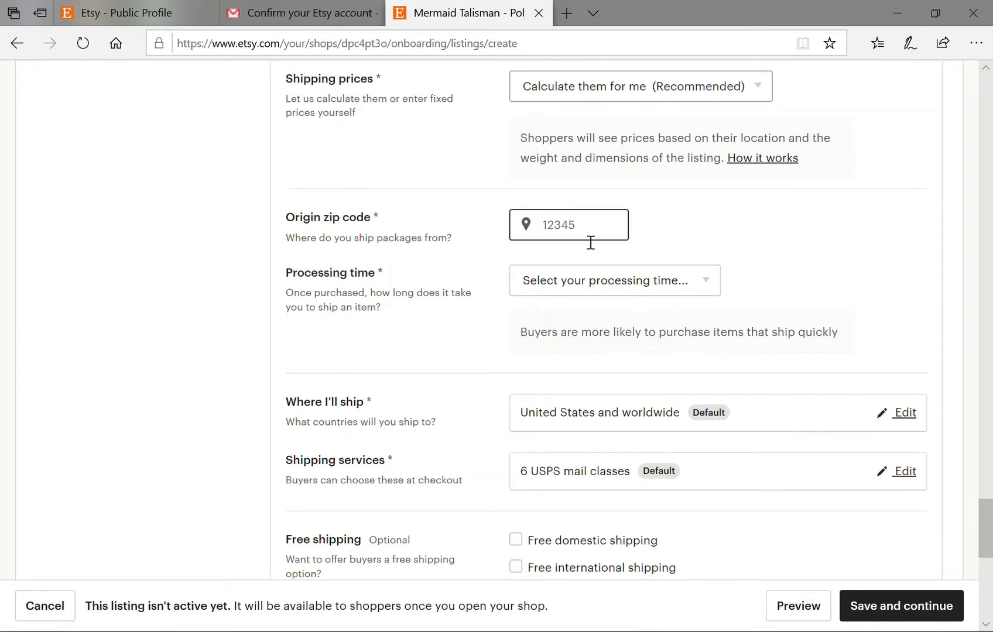
text(95665)
Set the processing time to 1-3 business days.
scroll(784, 300, down, 1)
click(700, 202)
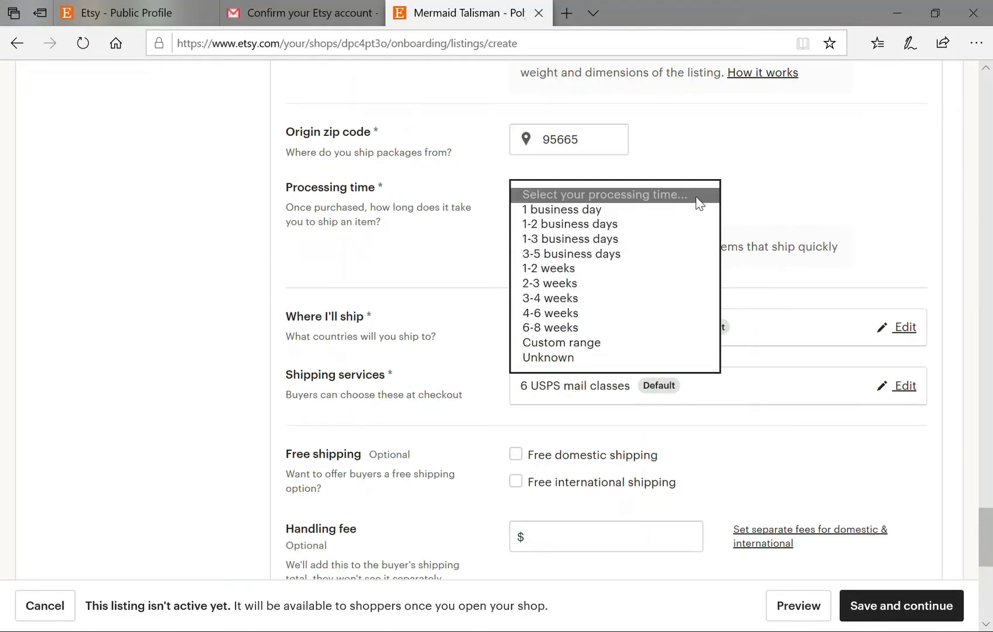
click(532, 240)
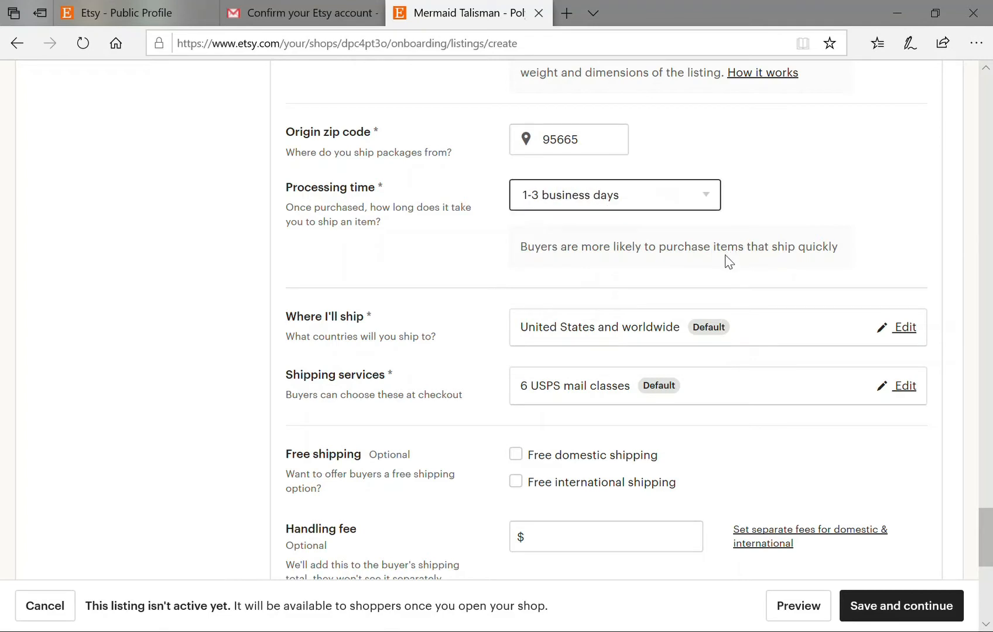
scroll(727, 262, down, 2)
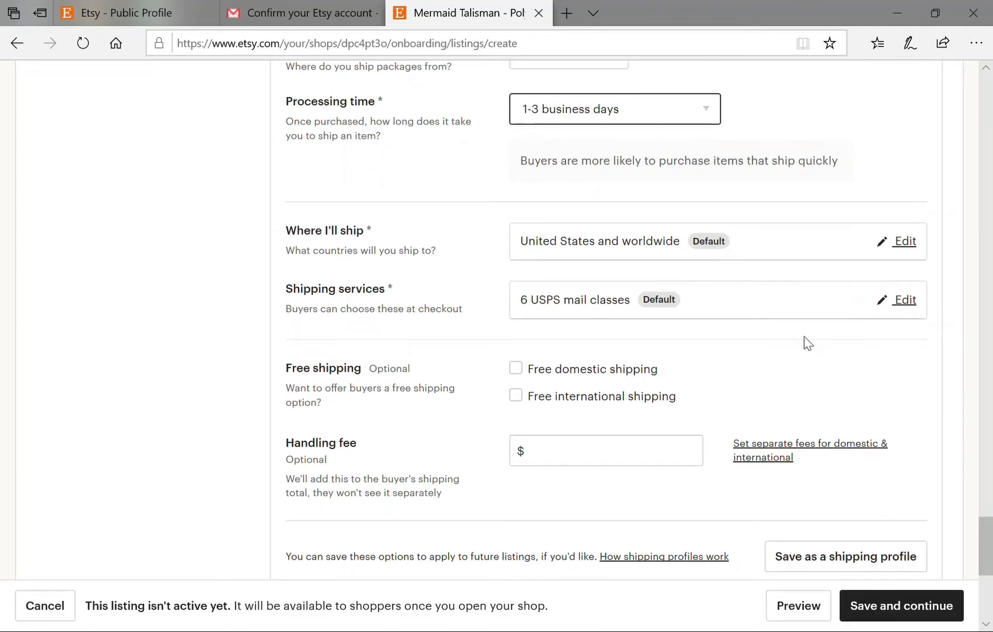
click(910, 244)
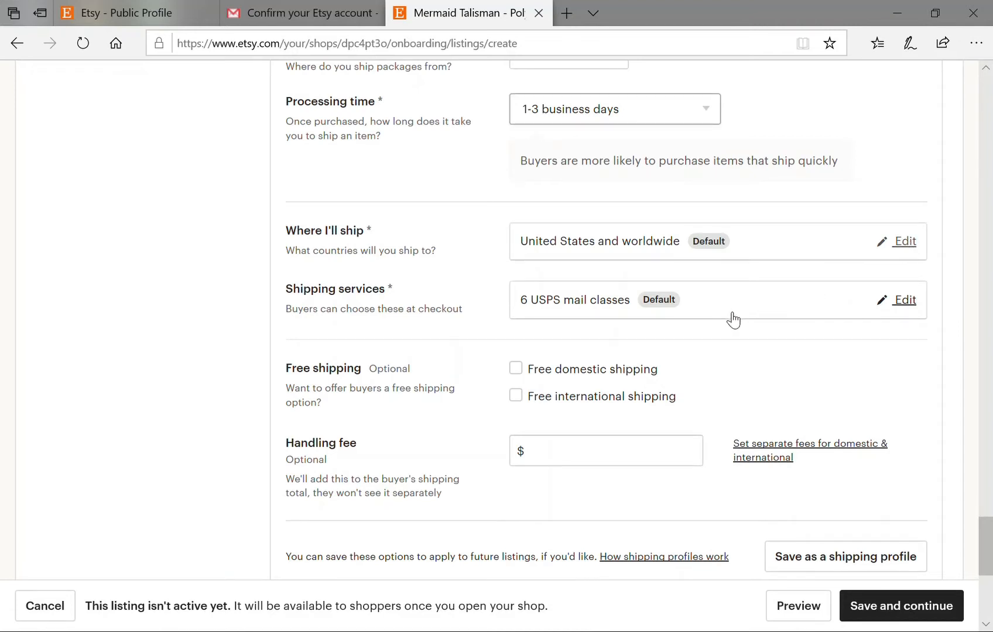
Uncheck All countries so the listing ships to the United States only.
scroll(730, 319, down, 5)
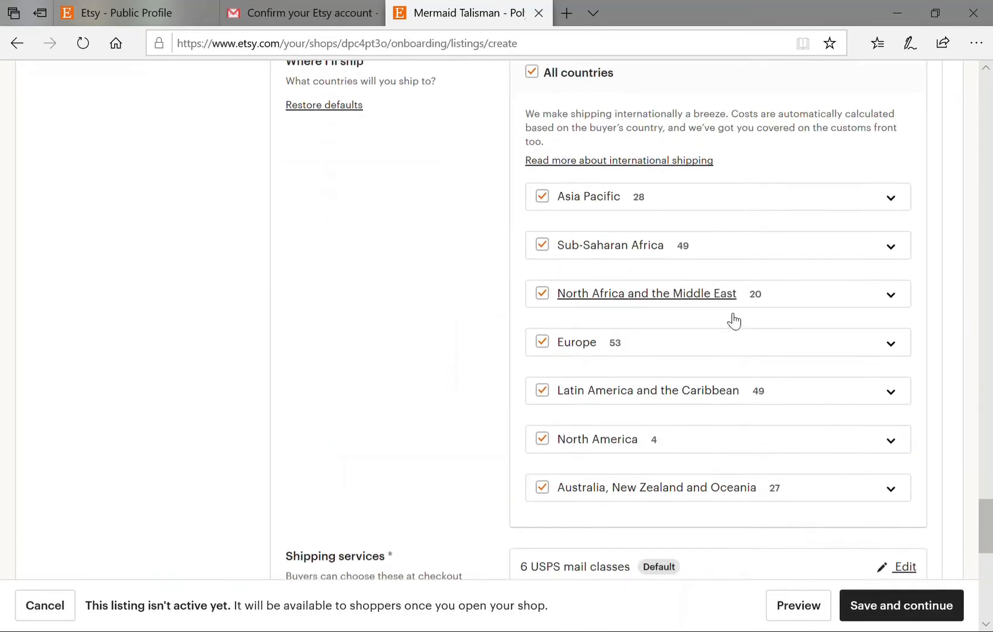
scroll(761, 395, up, 1)
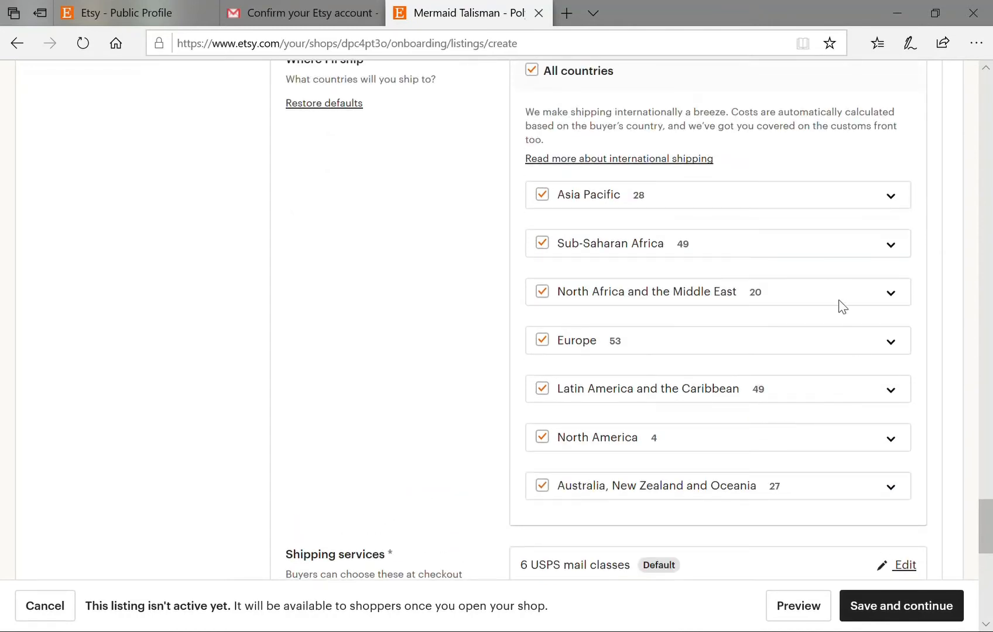
scroll(829, 292, up, 2)
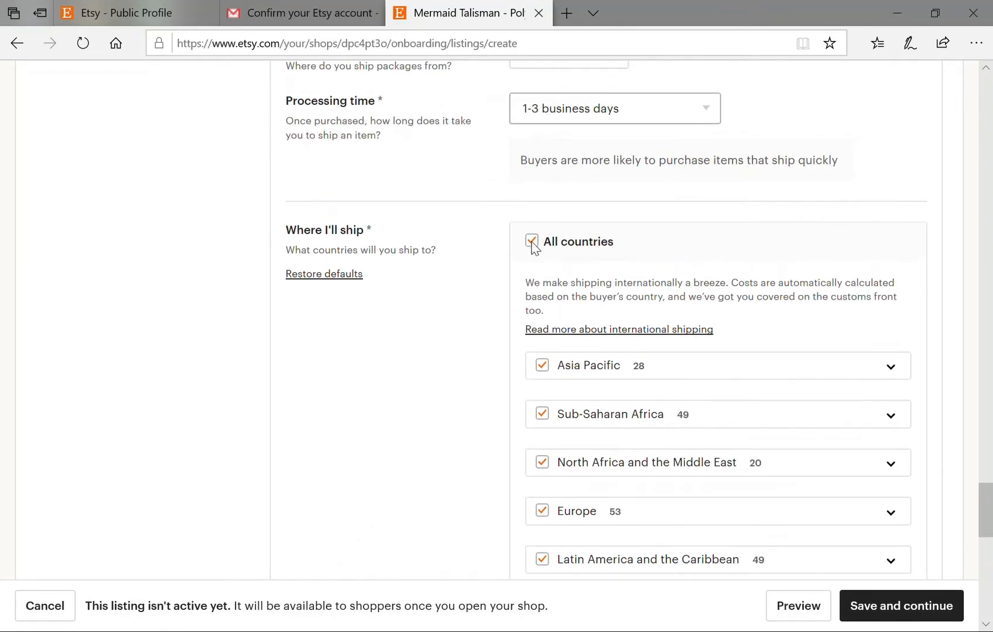
click(531, 240)
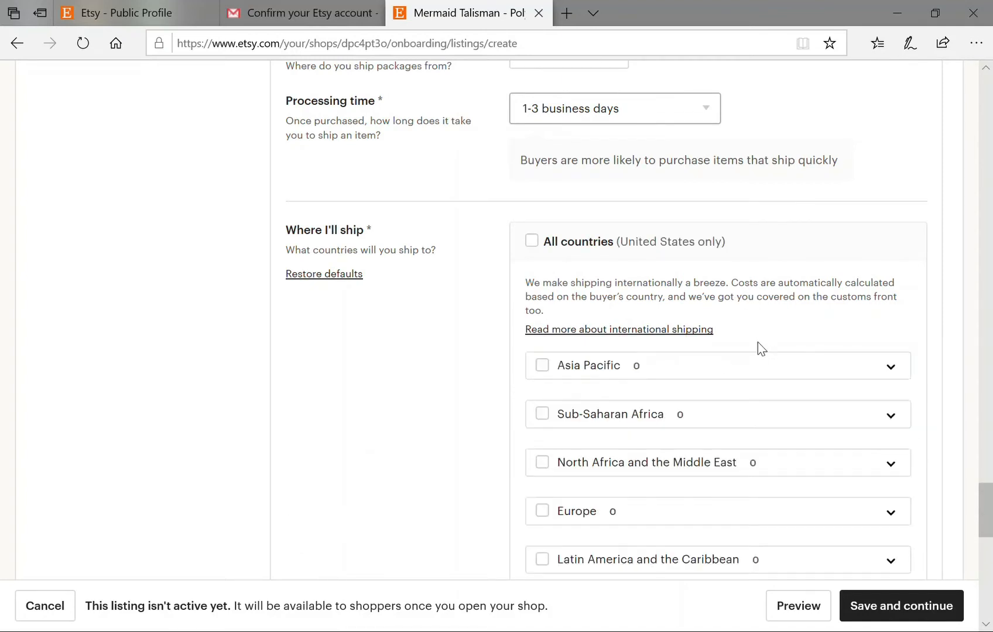
Turn on free domestic shipping, leaving international shipping unchecked.
scroll(758, 345, down, 4)
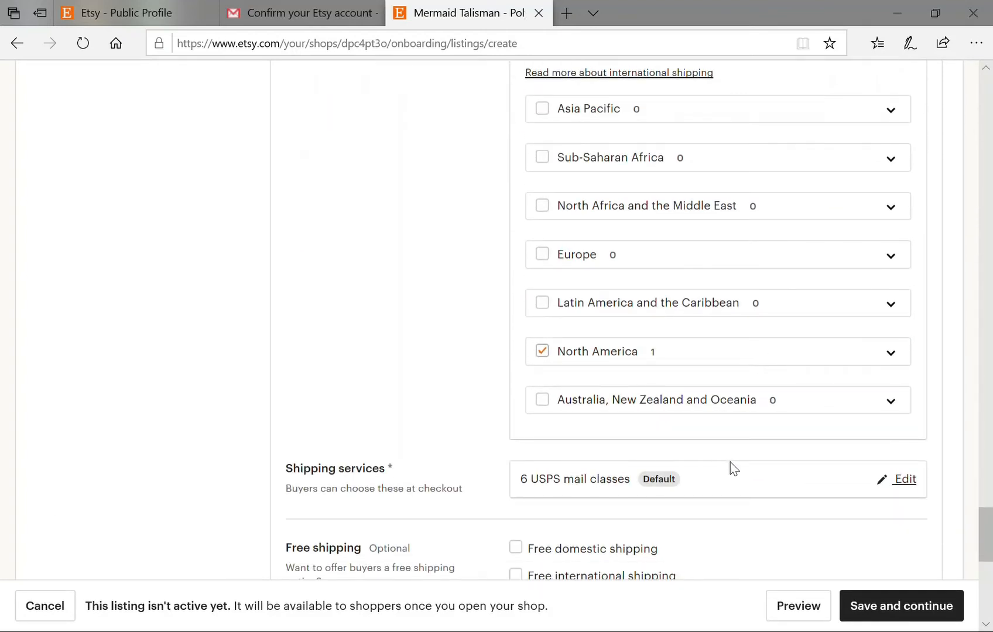
scroll(731, 462, up, 1)
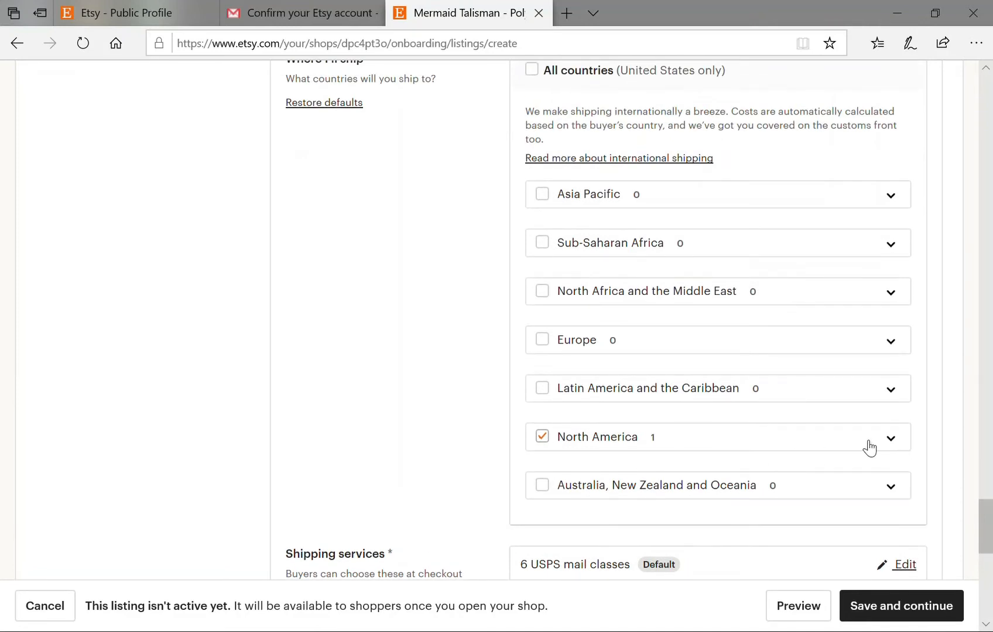
scroll(804, 438, down, 4)
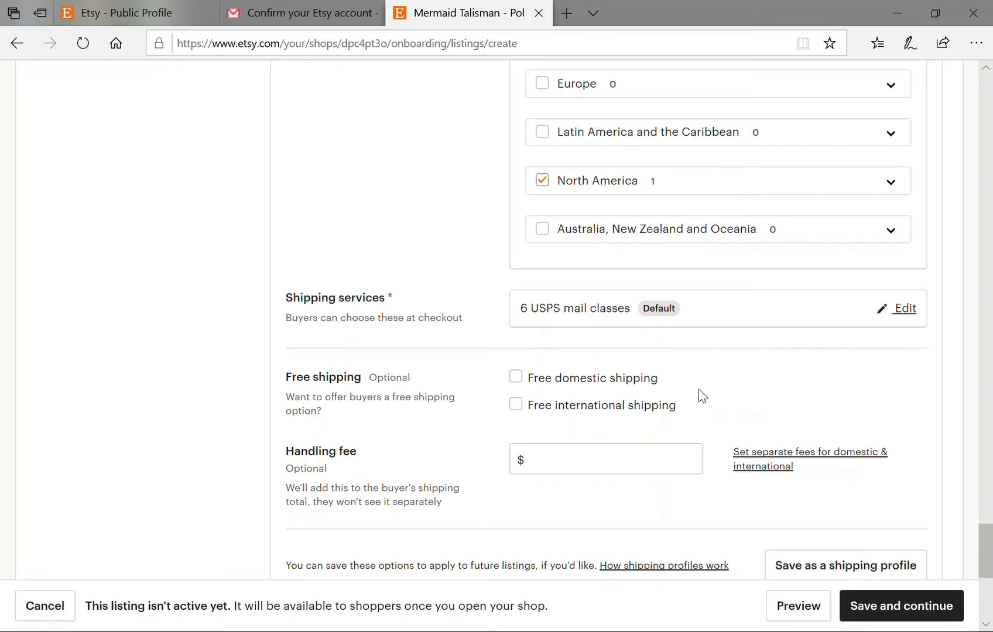
scroll(706, 396, down, 1)
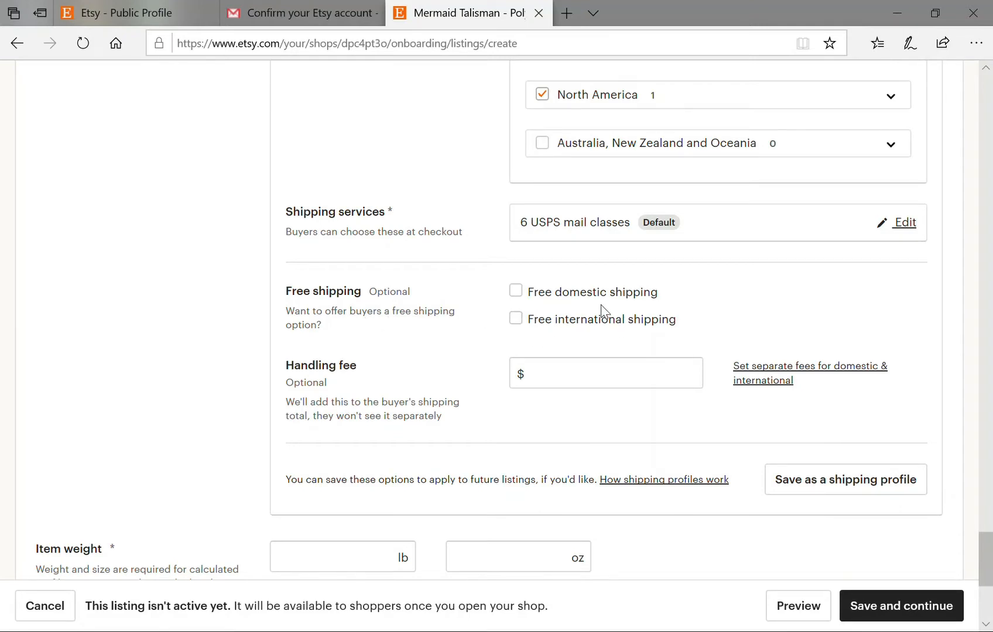
click(516, 291)
scroll(721, 363, down, 1)
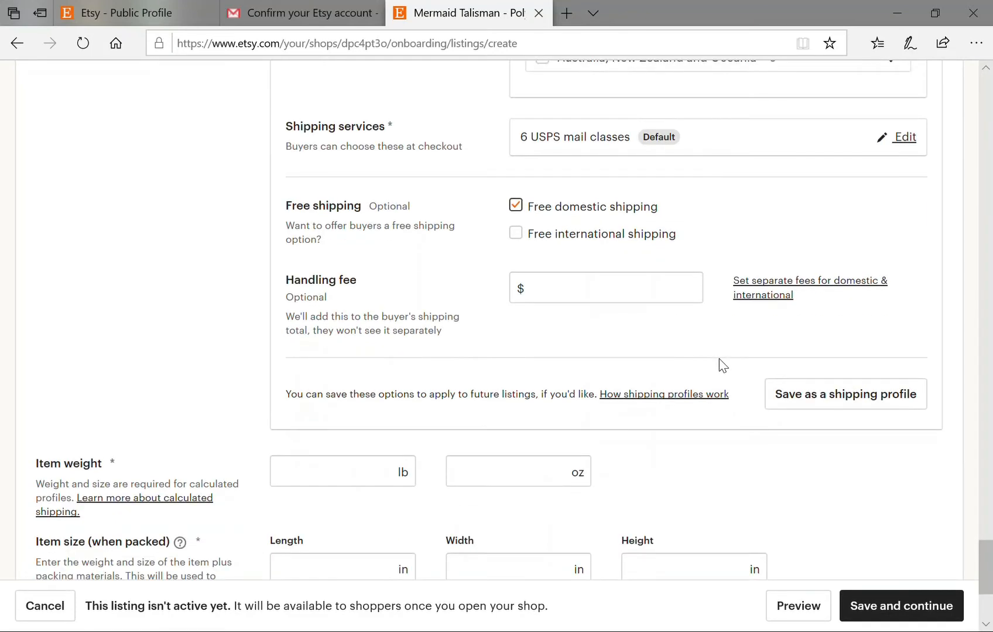
scroll(717, 363, down, 1)
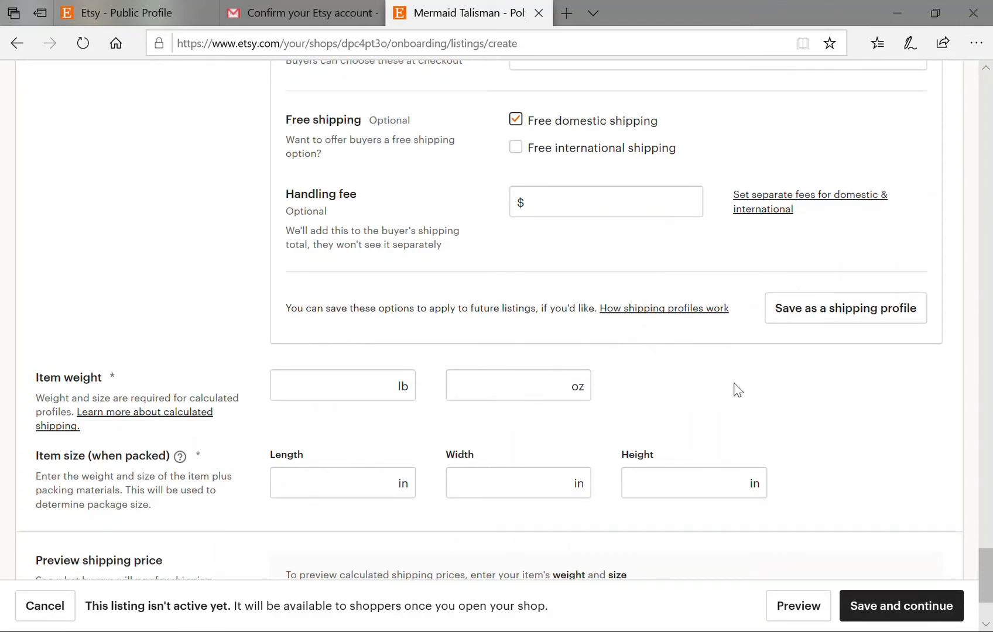
Start a new shipping profile from these options and name it 'Free Shipping'.
click(833, 313)
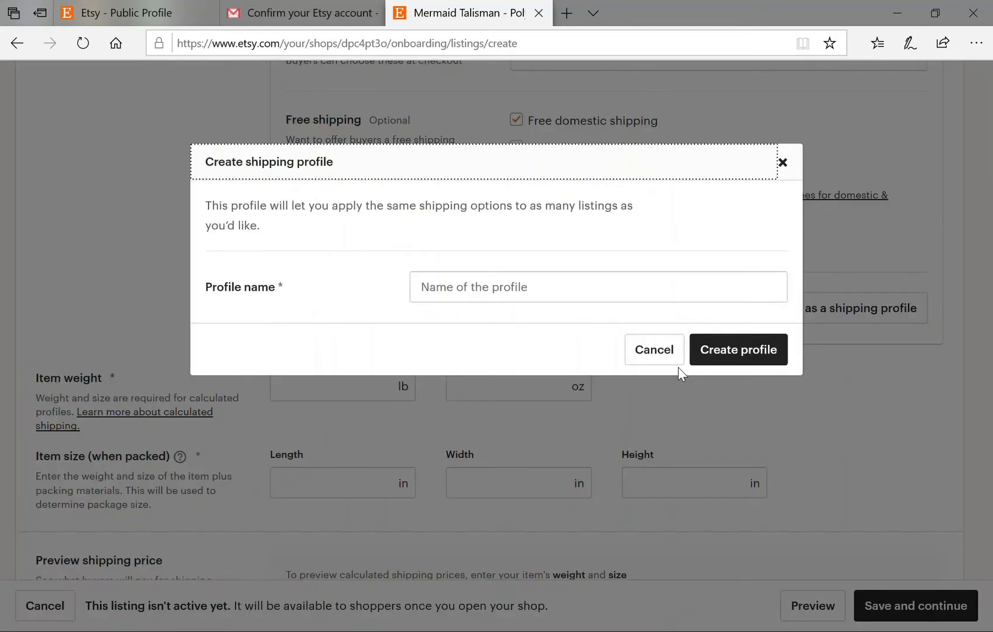
click(539, 298)
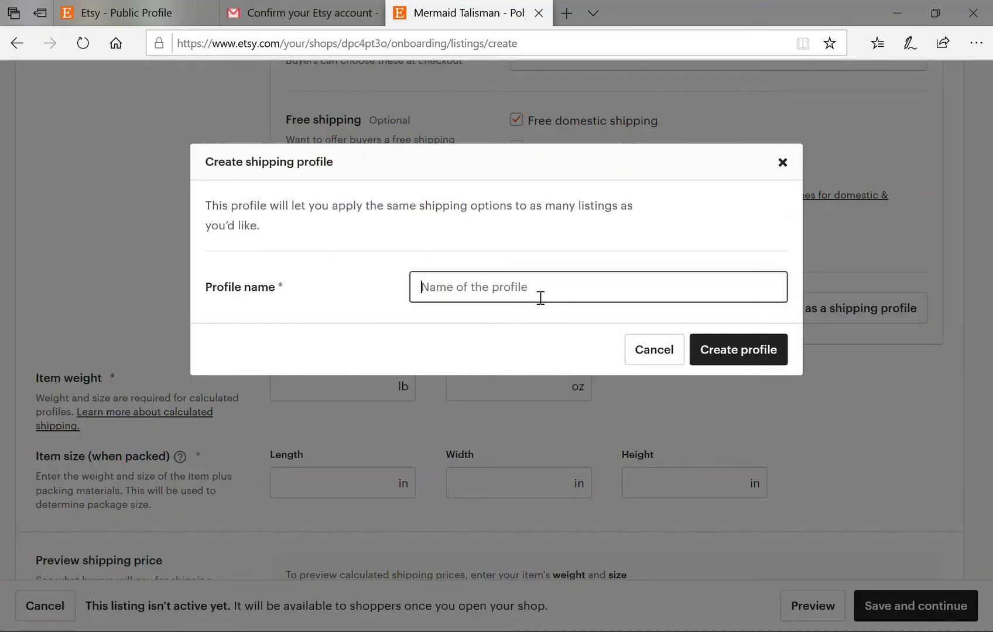
text(Free Shippi)
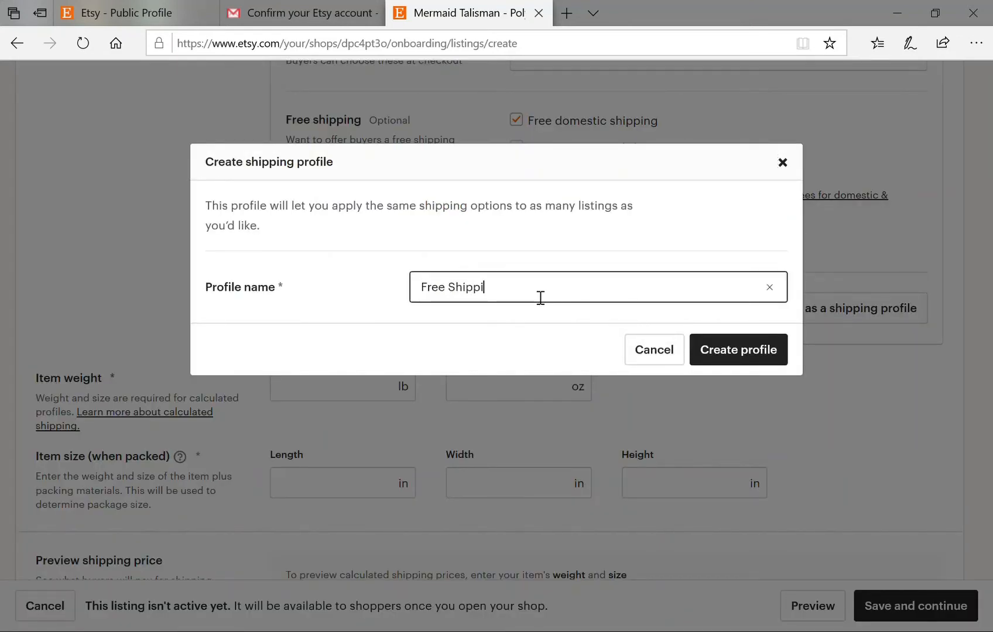
text(ng)
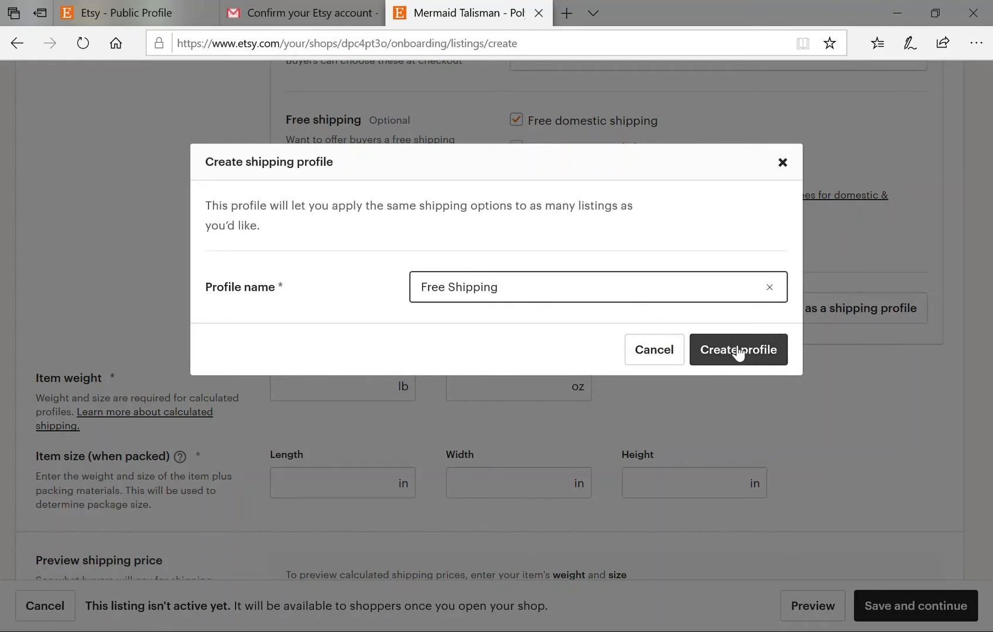
key(Return)
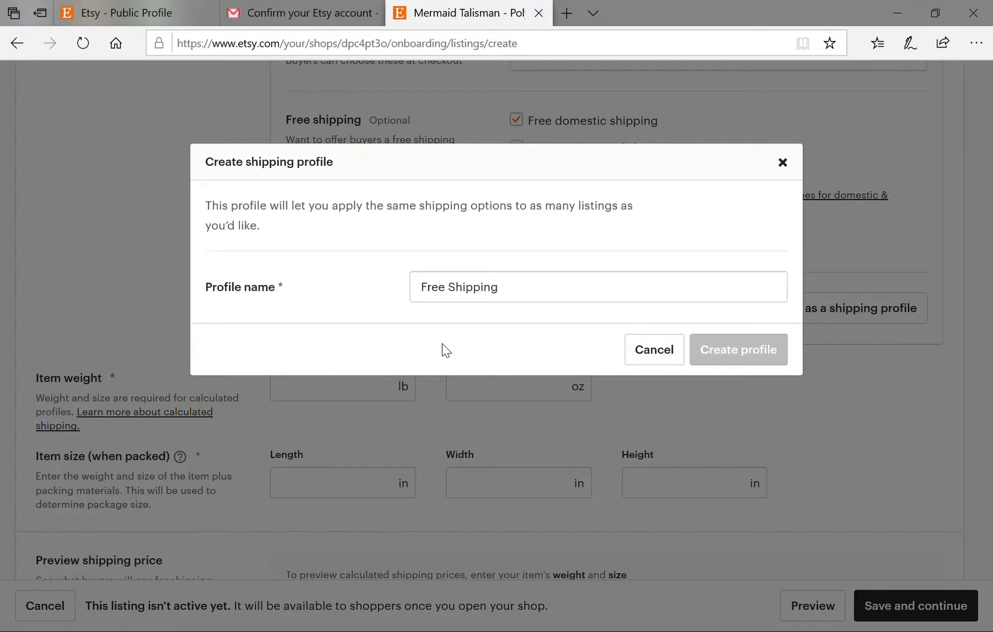
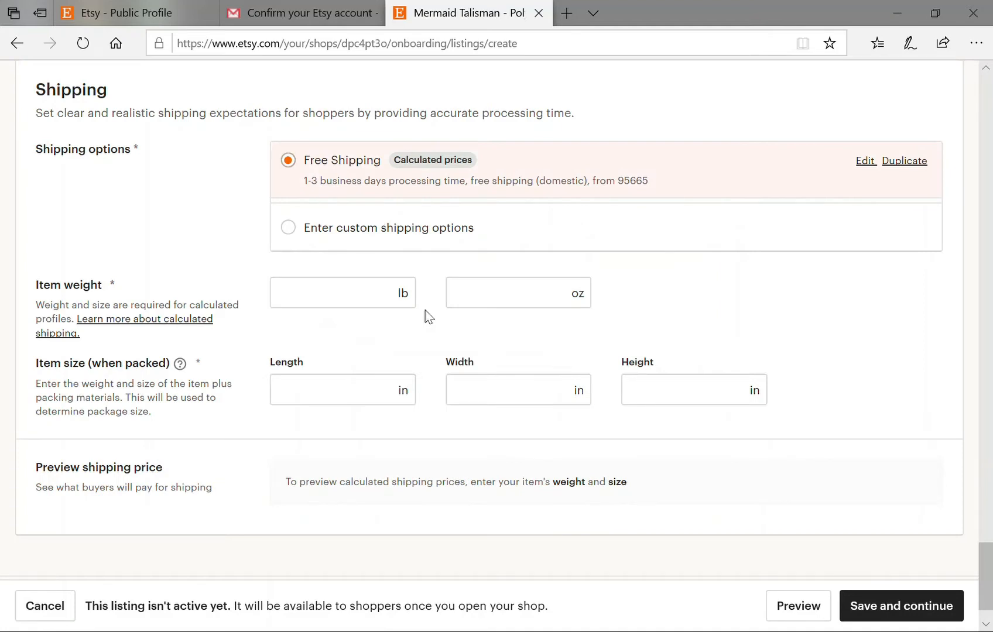
Set the Mermaid Talisman's item weight to 5 oz instead of pounds.
scroll(426, 312, down, 1)
scroll(428, 316, up, 1)
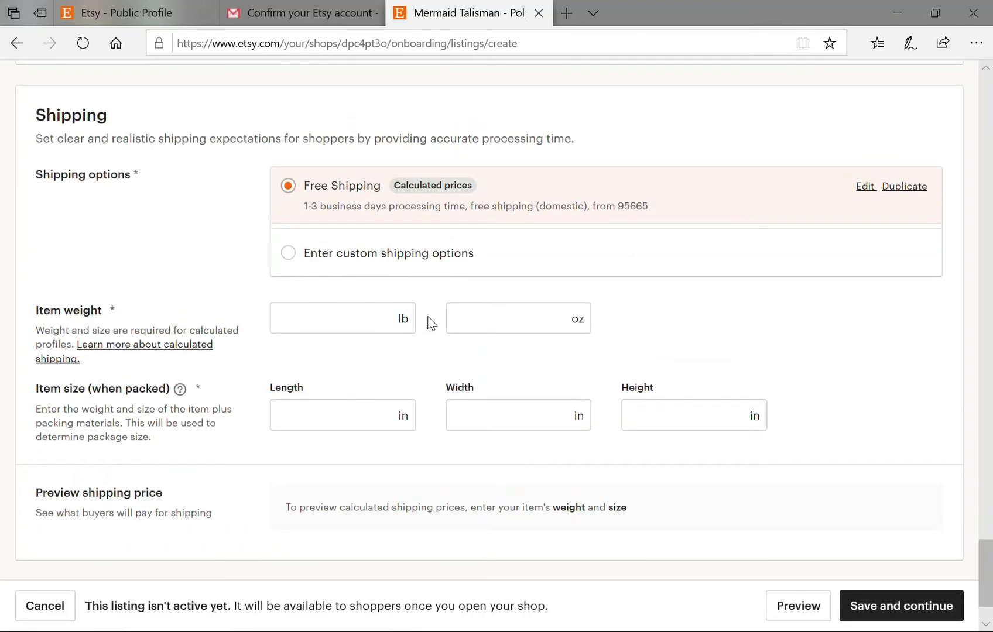
click(366, 331)
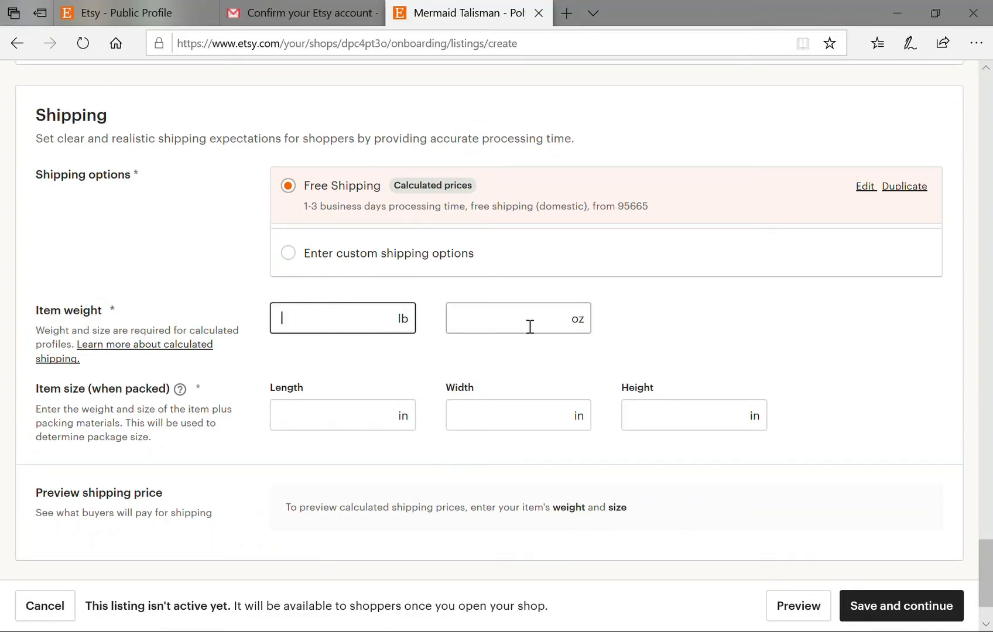
text(5)
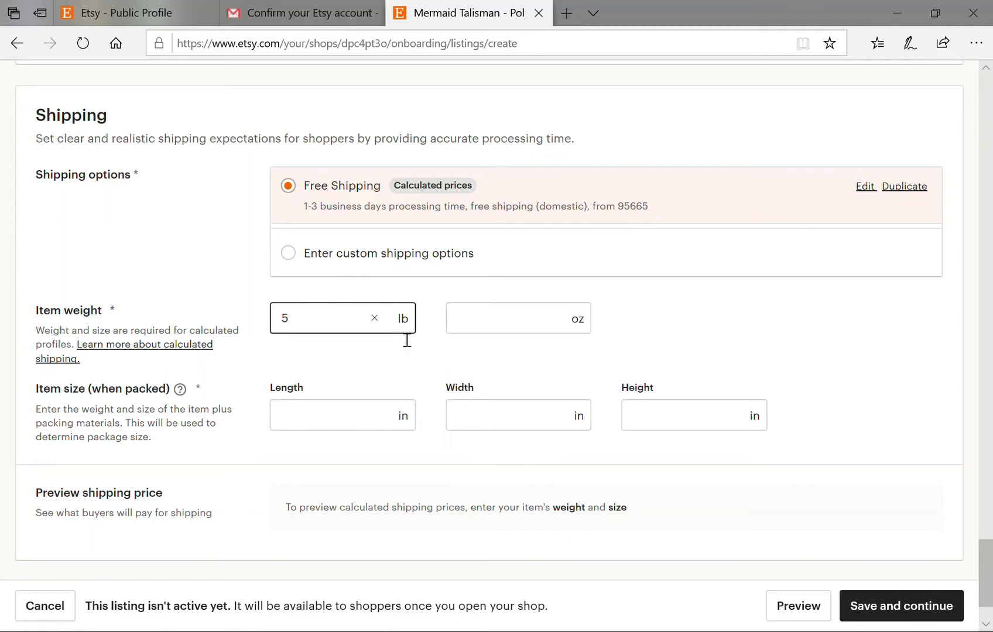
key(BackSpace)
click(492, 322)
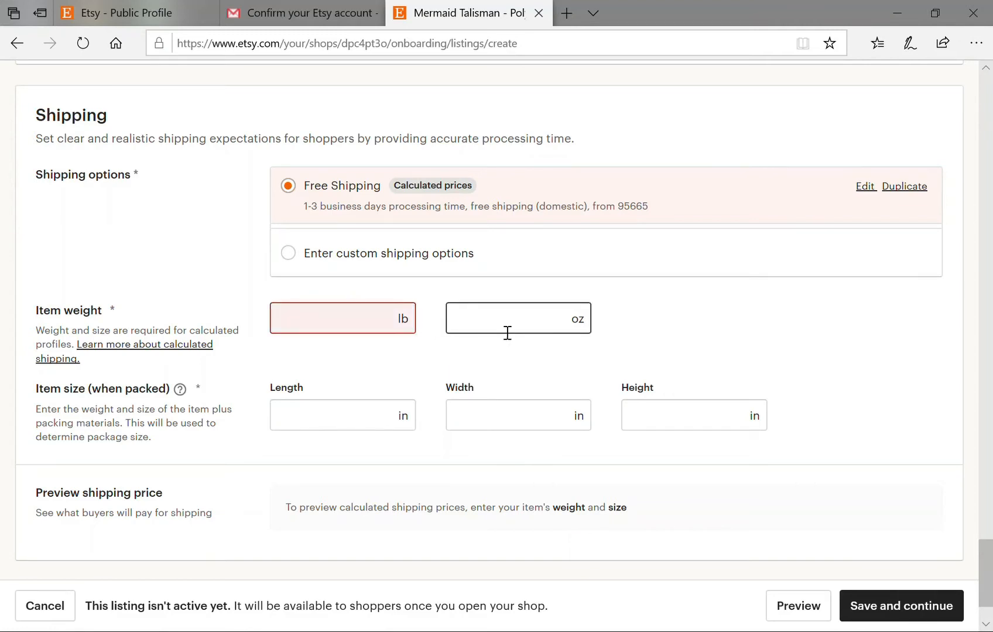
text(5)
Enter the packed size as 9 × 7 × 3 in (length, width, height).
scroll(436, 404, down, 2)
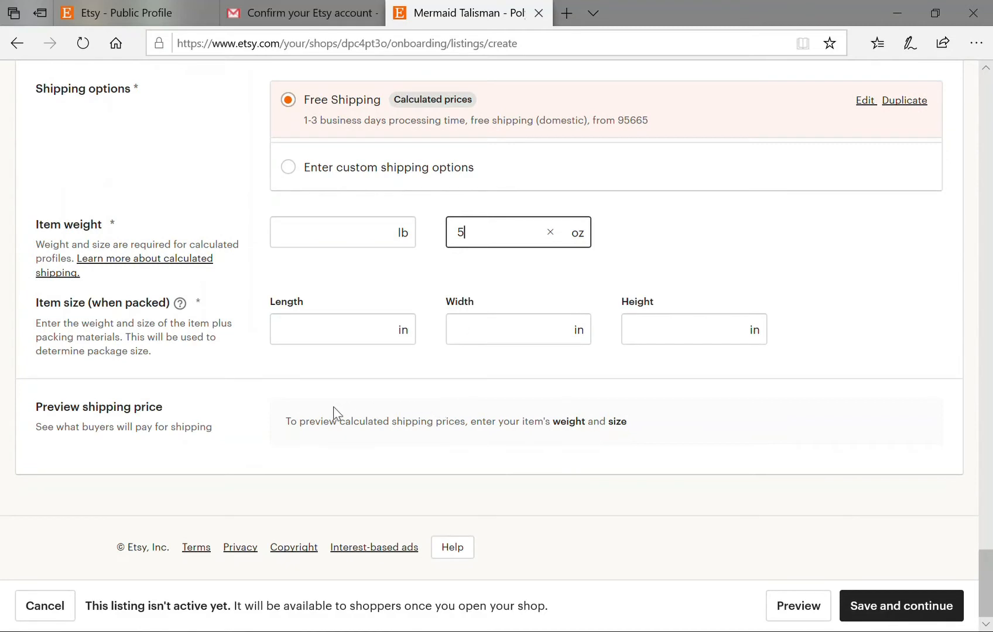
click(337, 340)
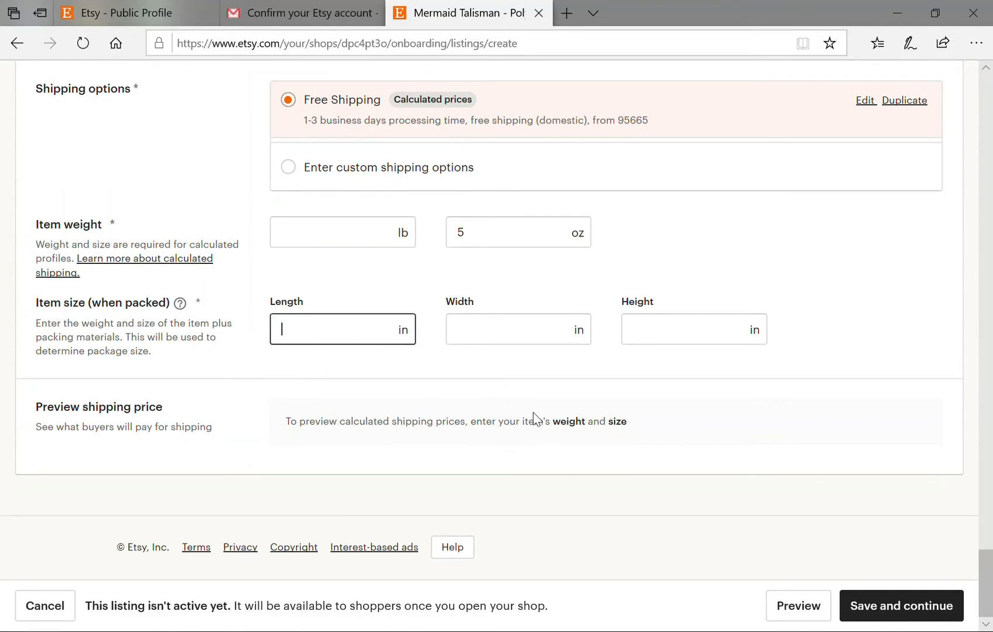
text(9)
click(506, 344)
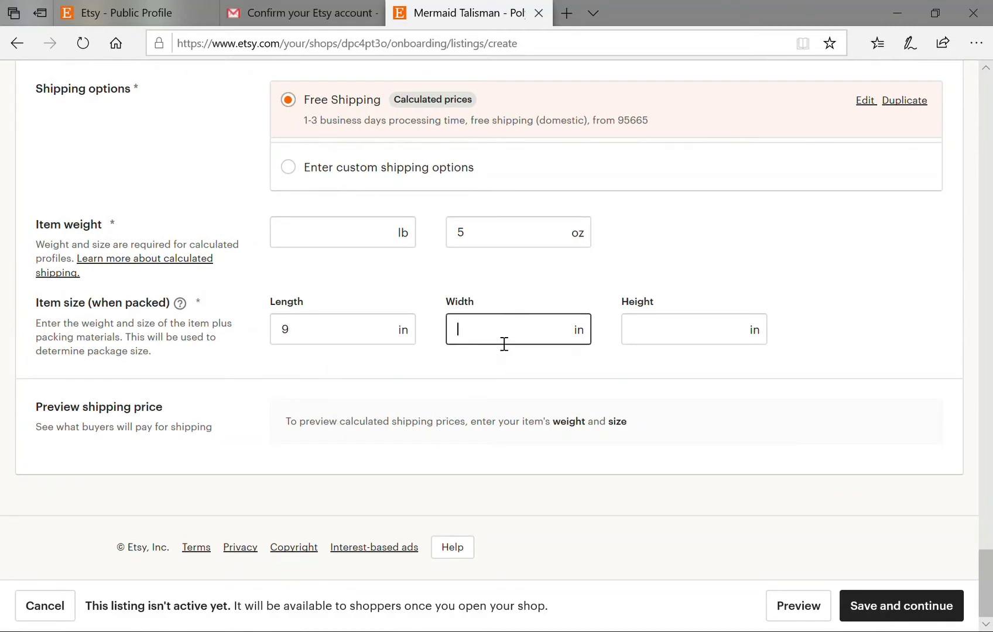
text(7)
click(673, 341)
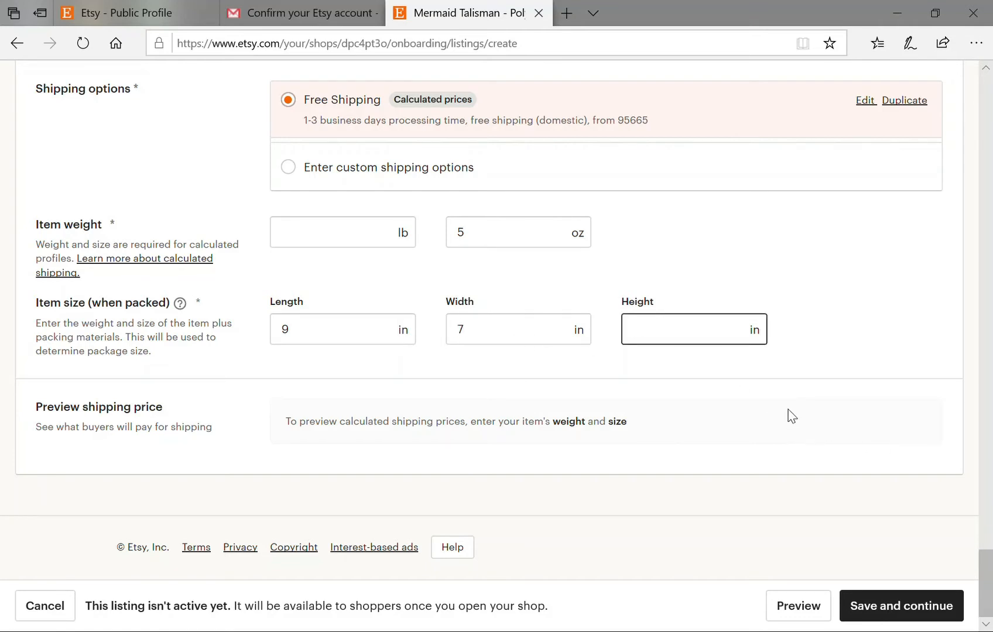
text(3)
scroll(641, 498, down, 2)
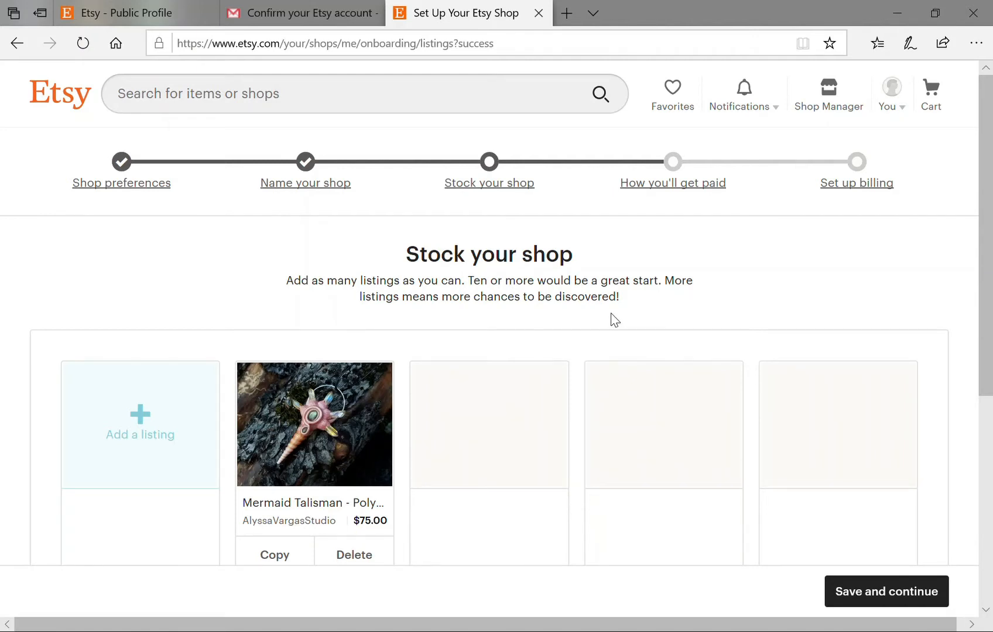
Review the stocked $75.00 Mermaid Talisman listing and save it to complete Stock your shop.
scroll(503, 324, down, 3)
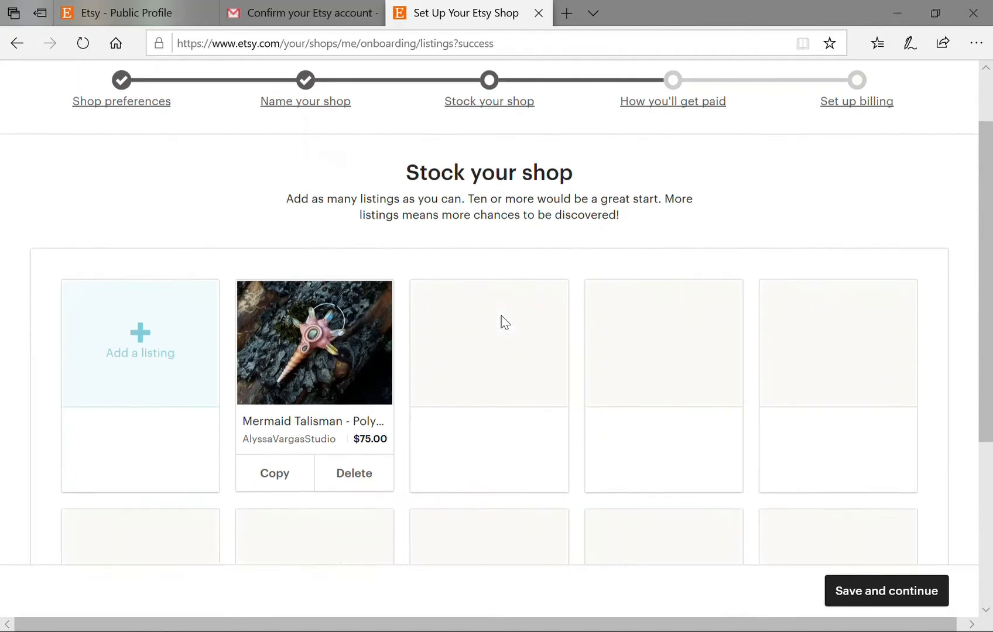
scroll(493, 351, down, 3)
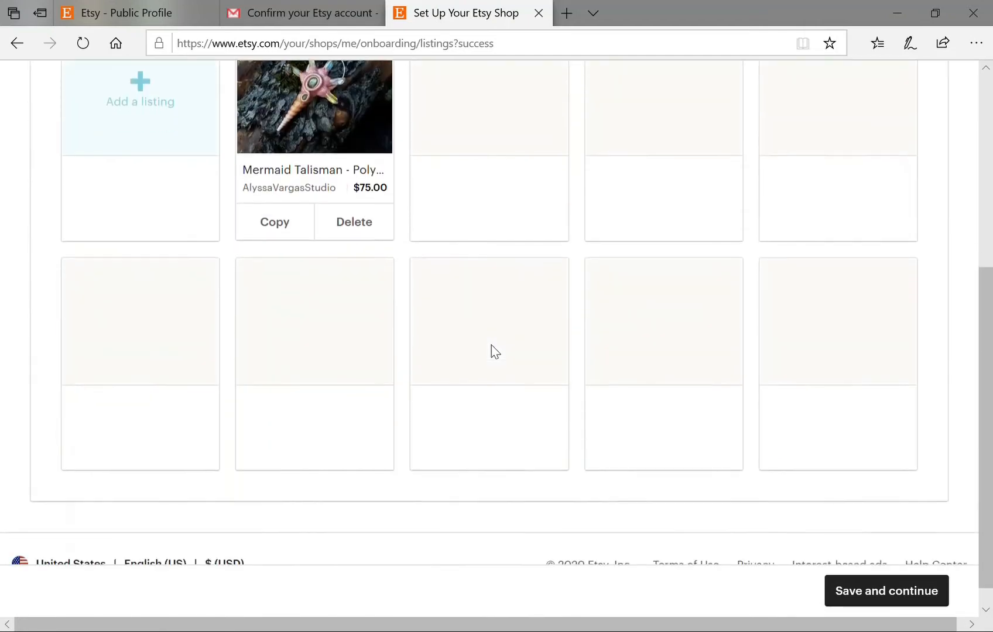
scroll(496, 352, up, 3)
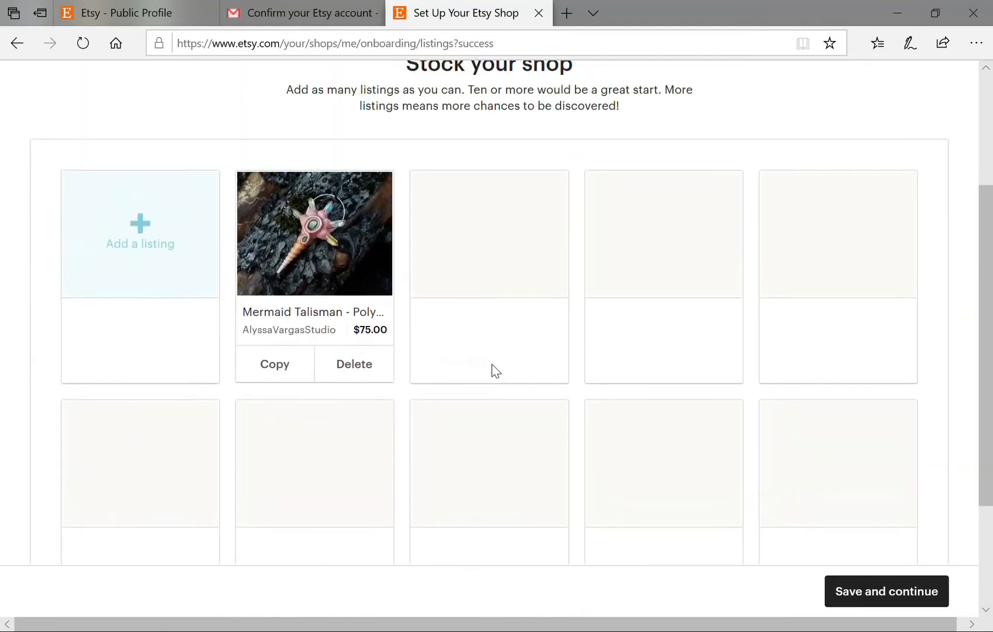
scroll(496, 377, up, 3)
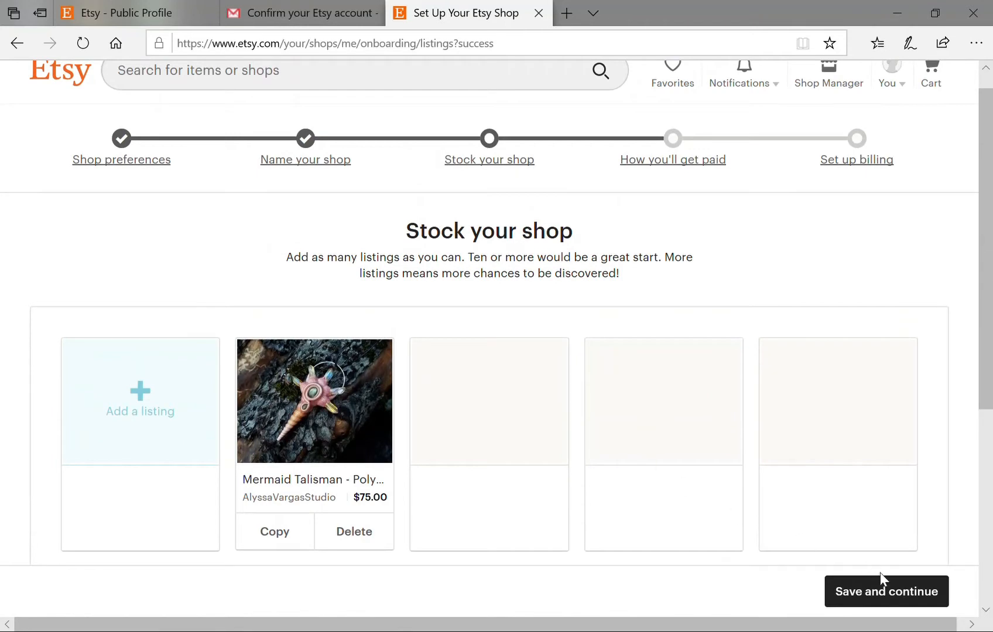
click(884, 592)
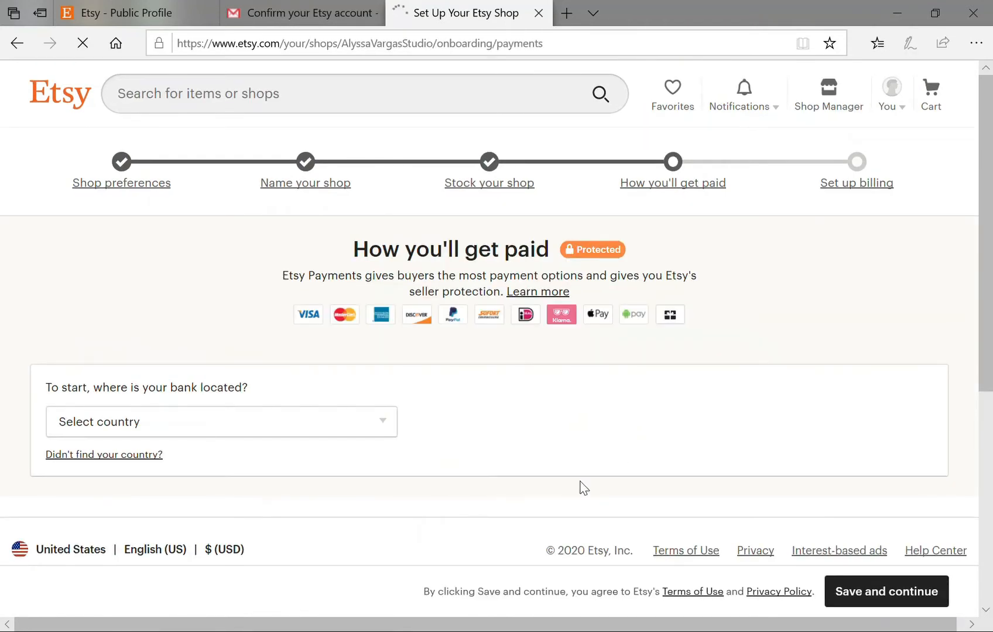
Choose United States as the bank's country and review the rest of the payment form.
scroll(494, 435, down, 1)
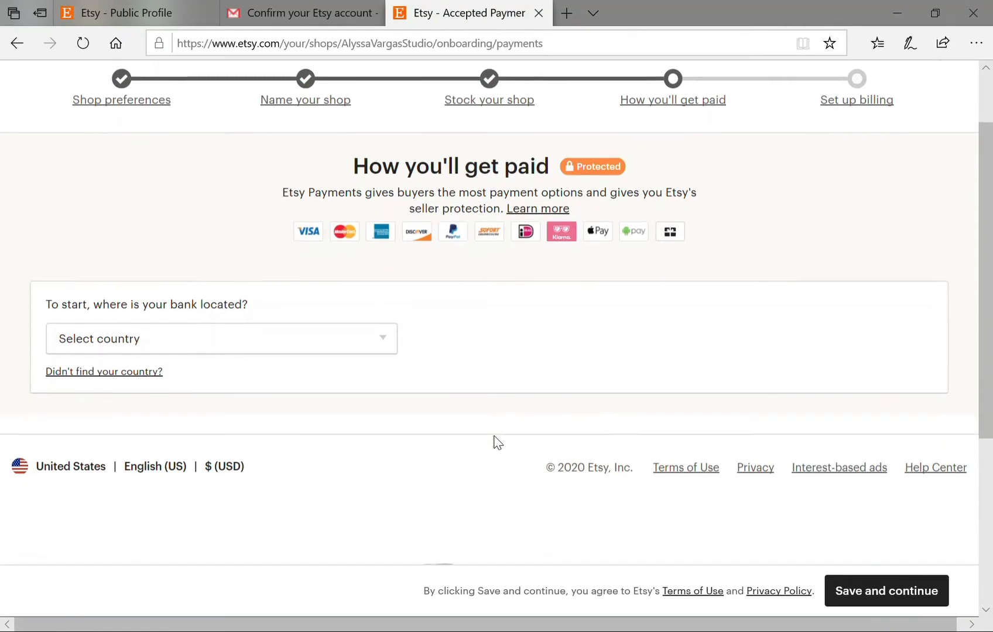
click(364, 351)
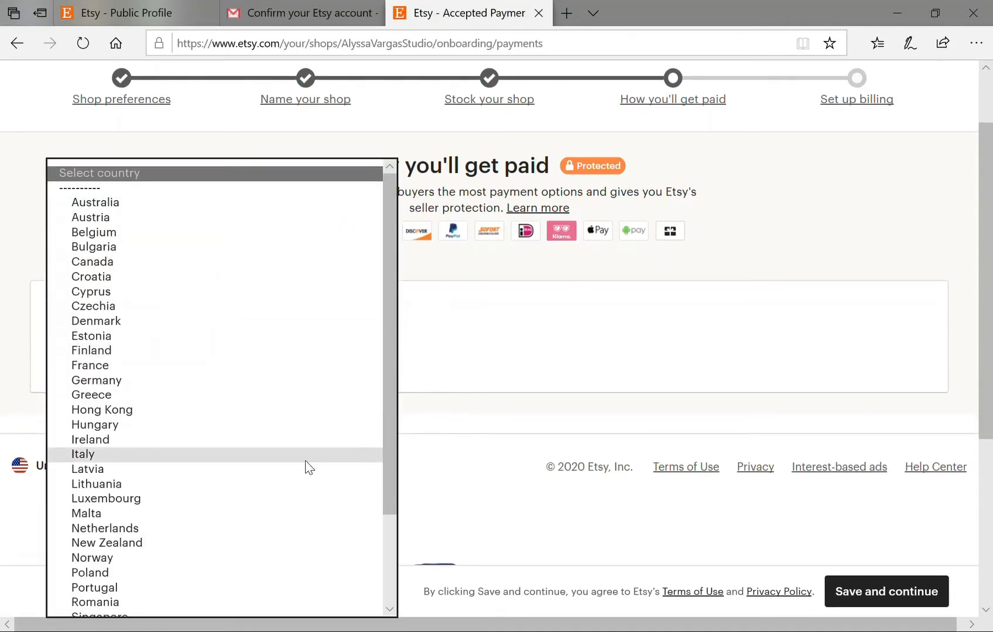
scroll(310, 466, down, 3)
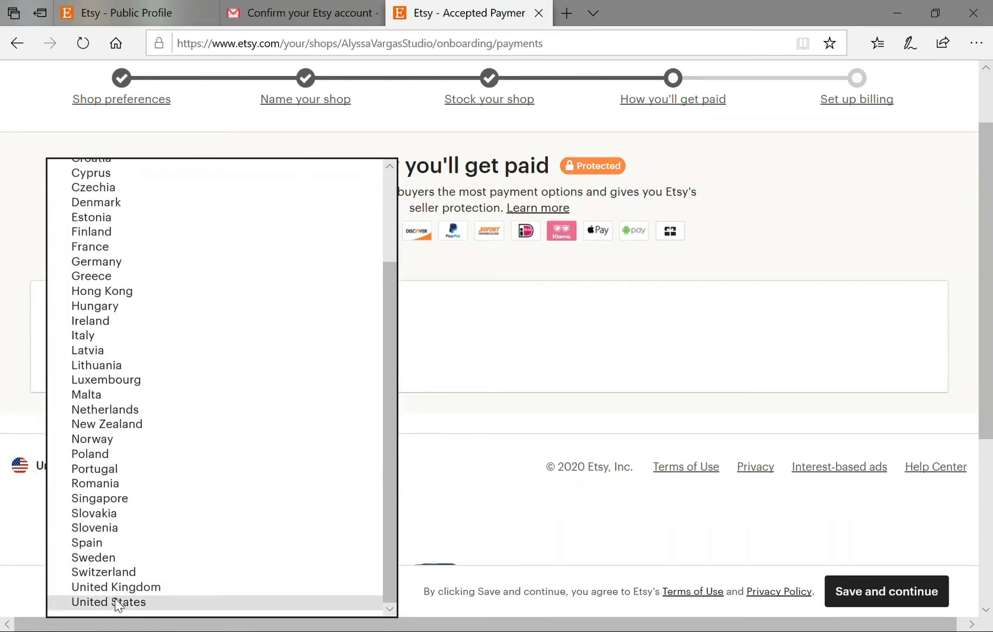
click(117, 603)
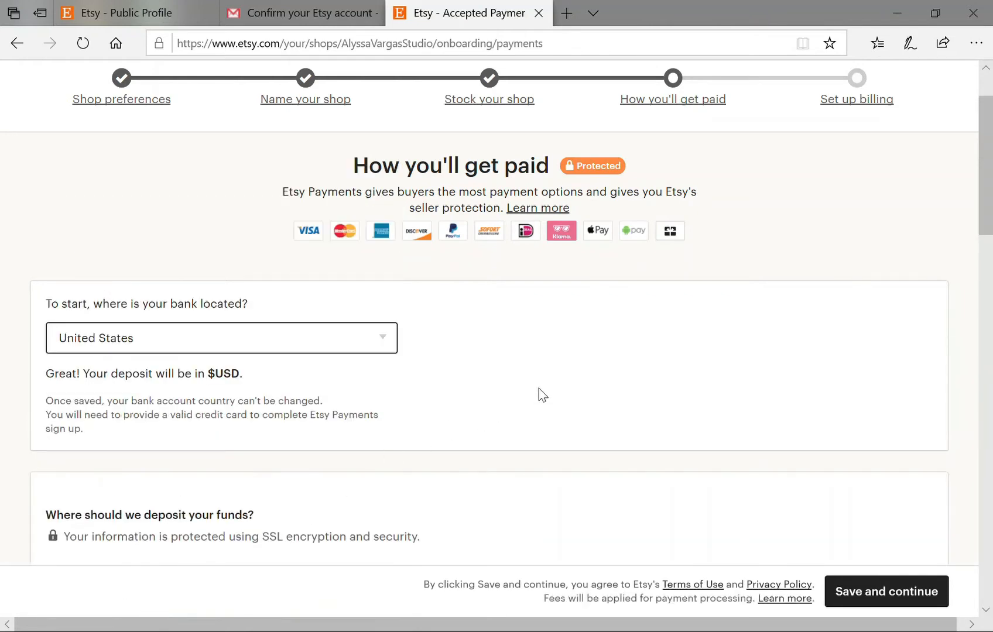
scroll(554, 392, down, 4)
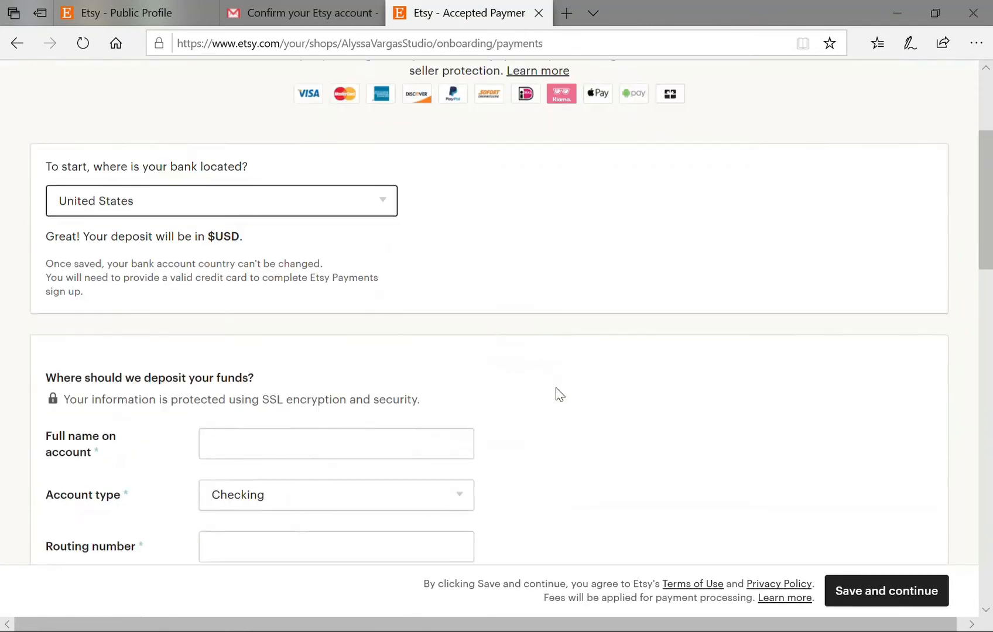
scroll(557, 394, down, 2)
scroll(572, 401, down, 1)
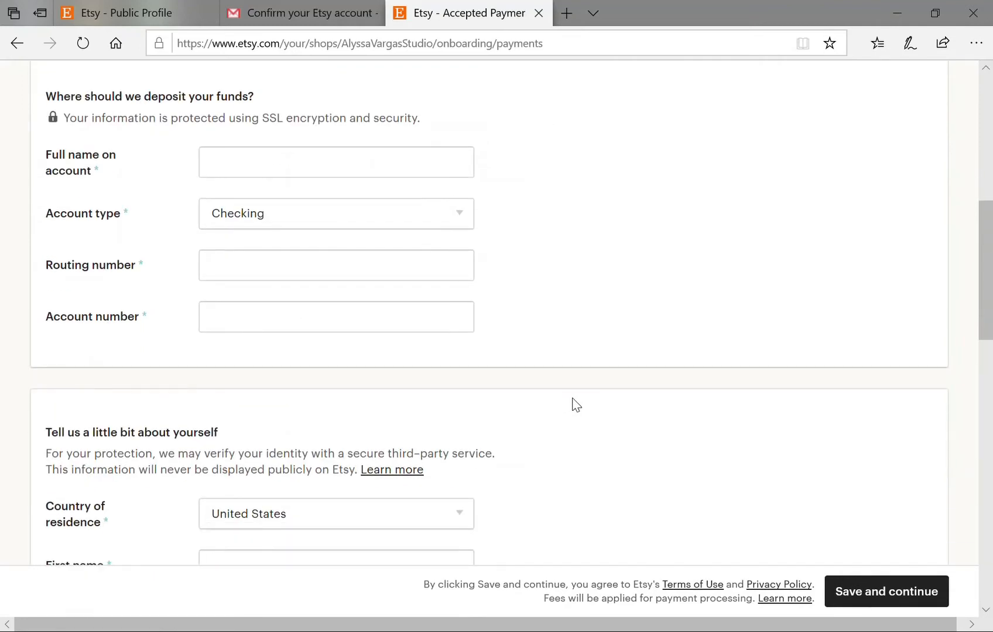
scroll(575, 404, down, 2)
scroll(575, 404, down, 2)
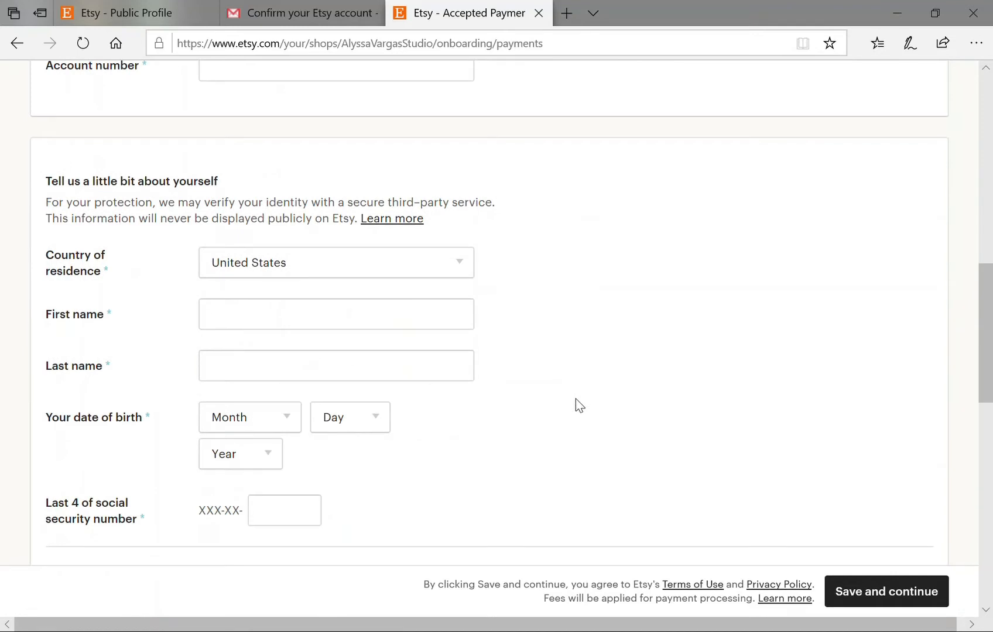
scroll(579, 405, down, 2)
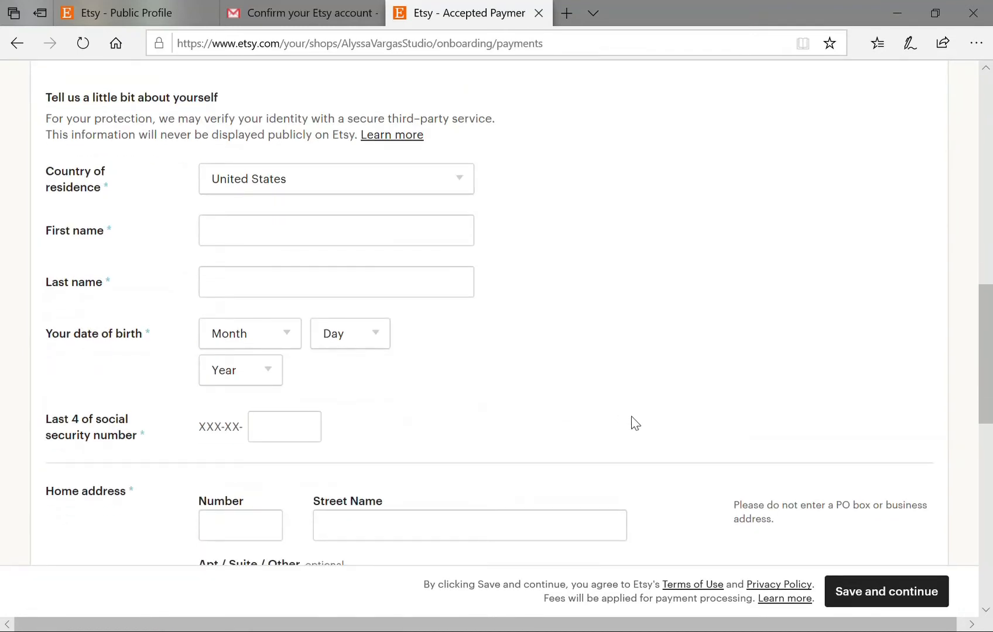
scroll(632, 422, down, 3)
scroll(632, 421, down, 3)
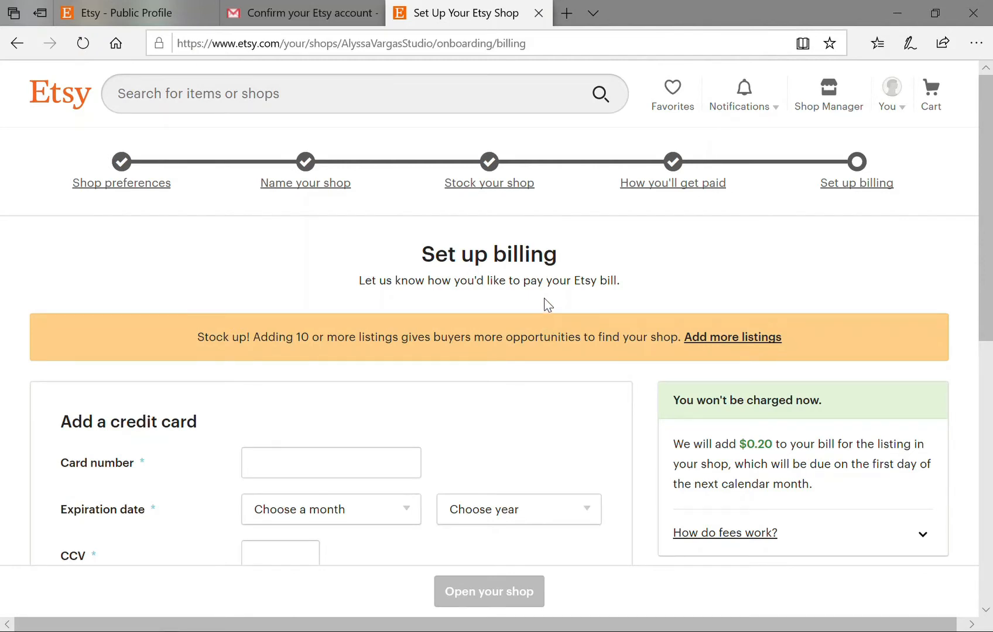
Look over the blank credit card and billing address fields of the Set up billing form.
scroll(543, 301, down, 1)
scroll(545, 296, down, 1)
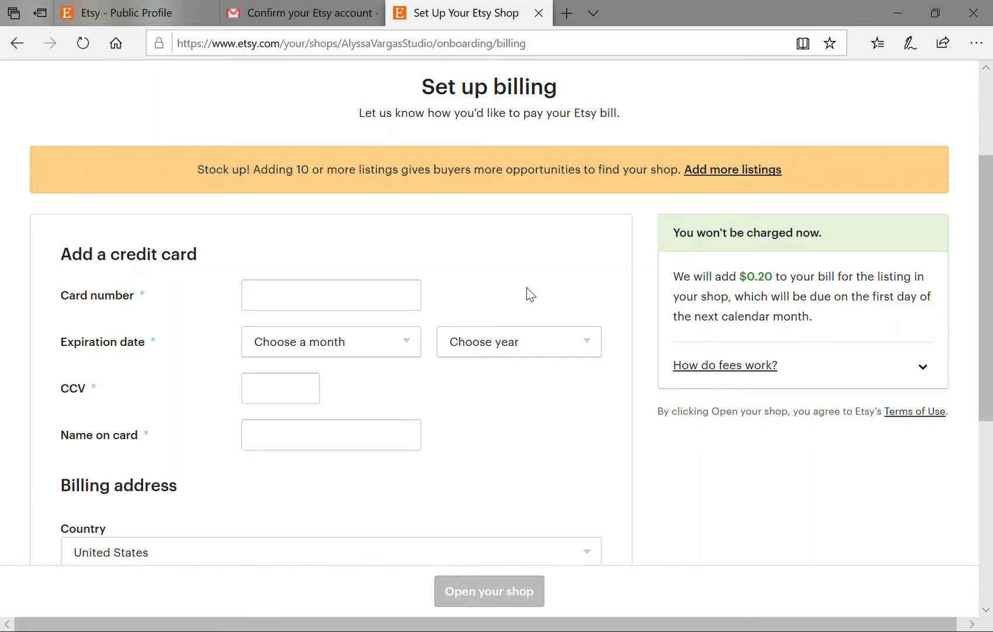
scroll(525, 288, down, 2)
scroll(525, 287, down, 5)
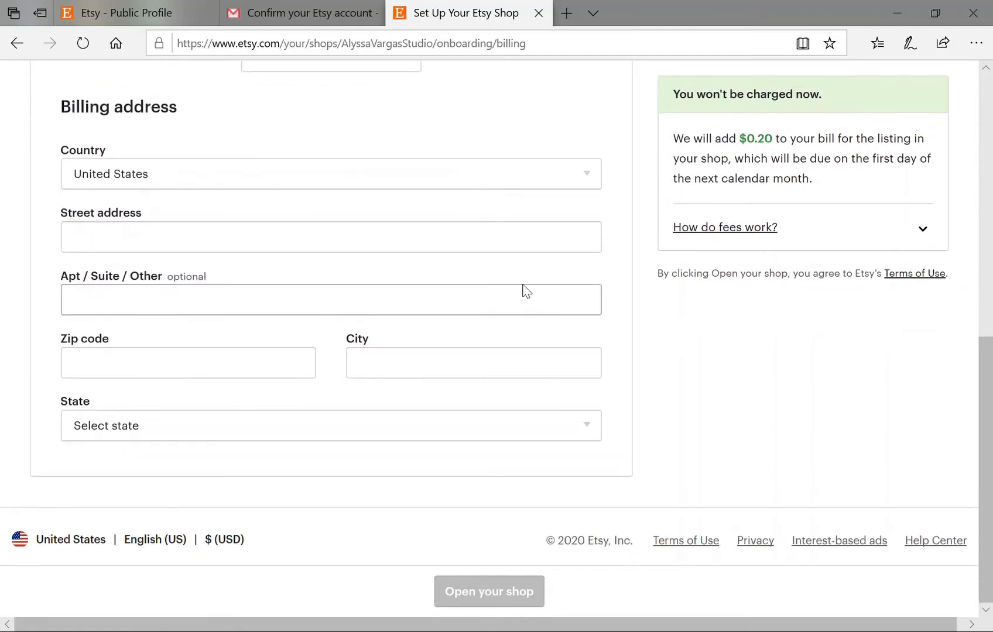
scroll(523, 287, up, 7)
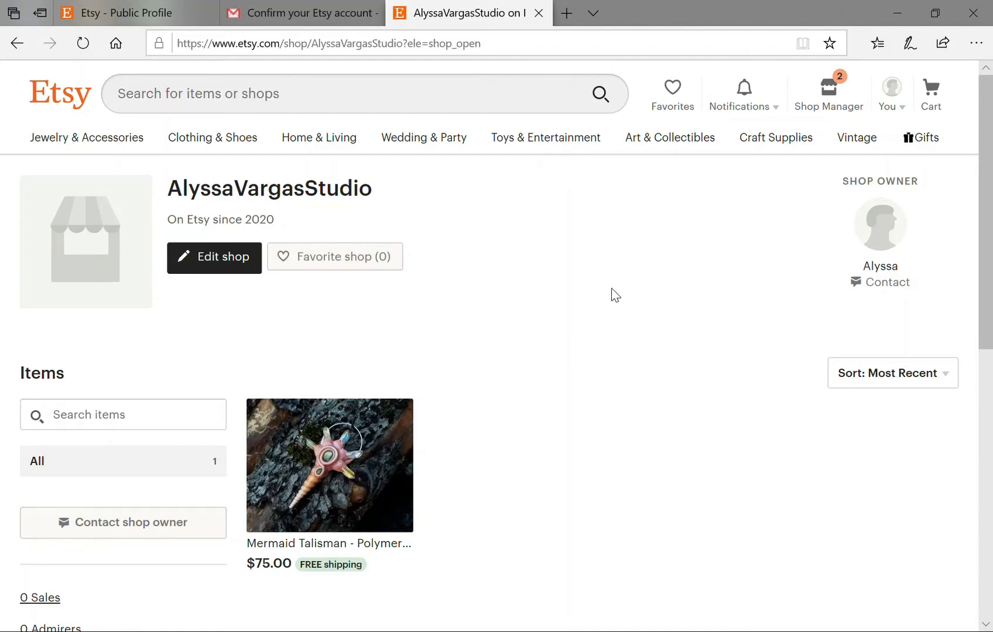
Look over the newly opened shop page, then go to Edit shop.
scroll(611, 293, down, 5)
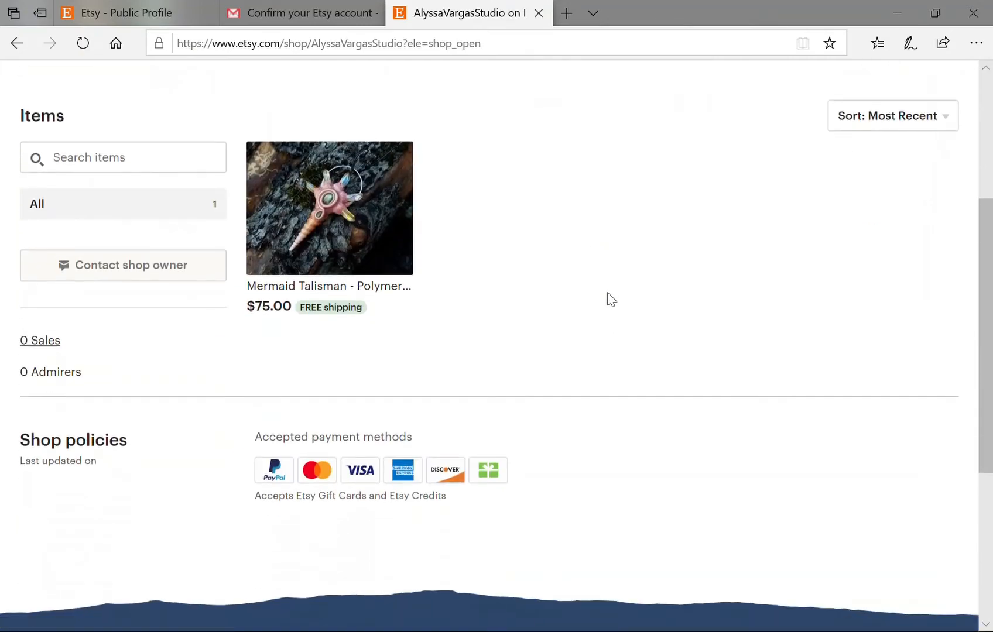
scroll(611, 300, down, 2)
scroll(609, 316, up, 6)
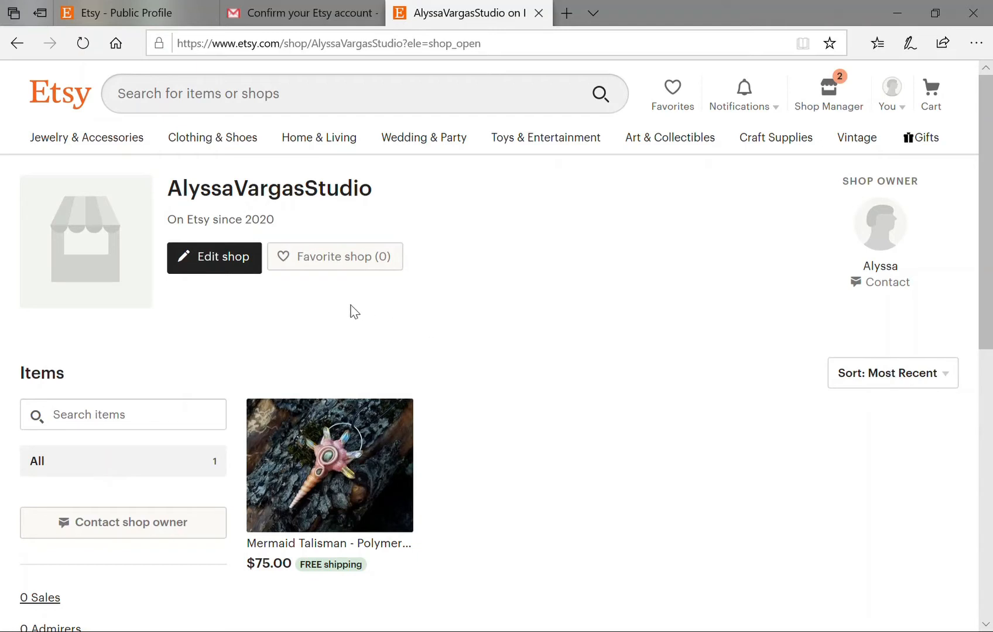
click(228, 269)
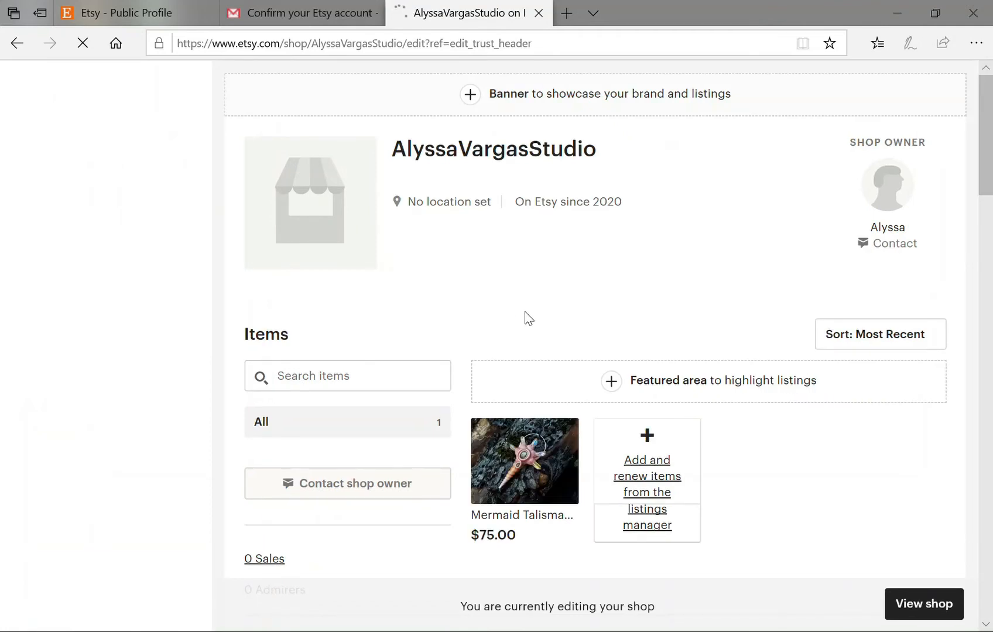
Post and save the shop announcement 'My shop is open for business'.
scroll(525, 319, down, 3)
scroll(524, 321, down, 3)
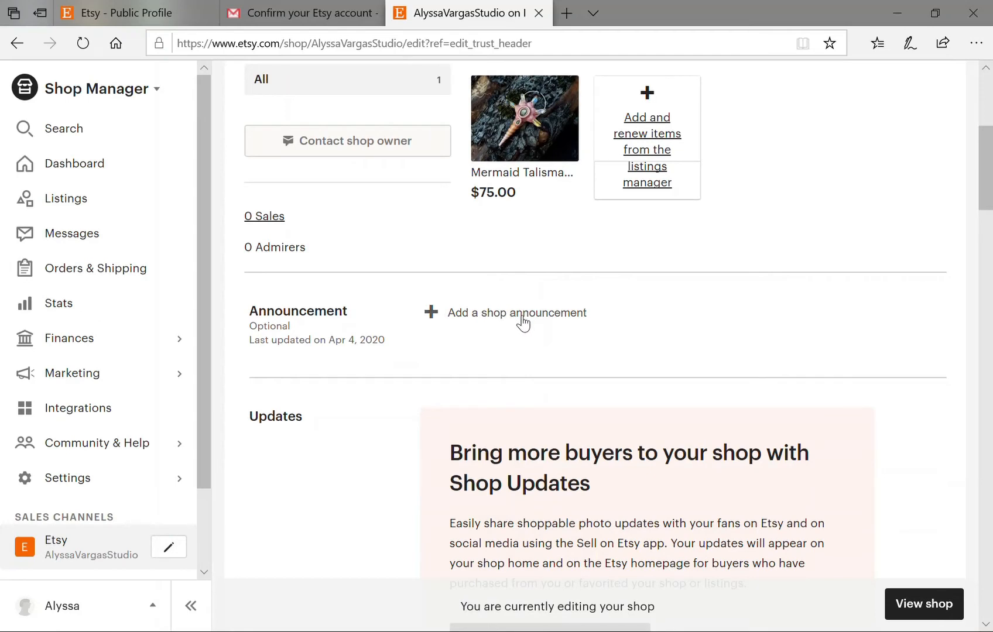
click(525, 320)
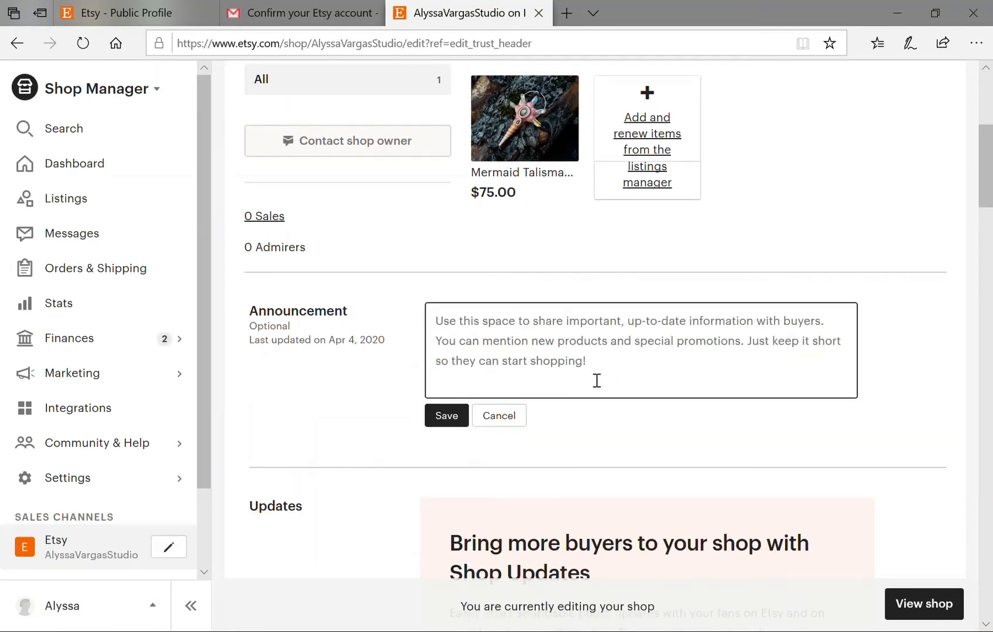
text(M)
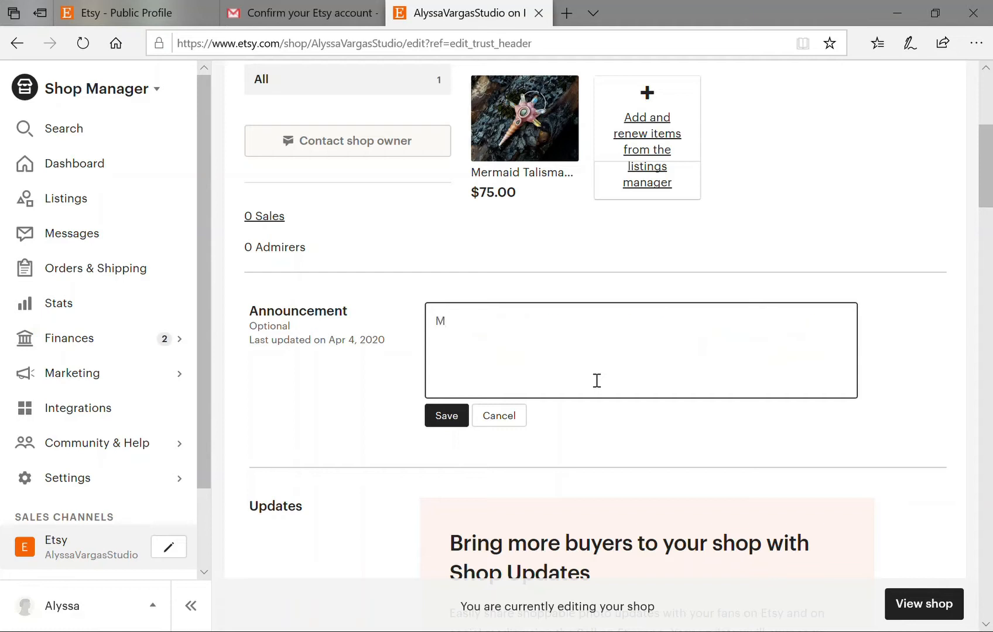
text(y shop is open for busine)
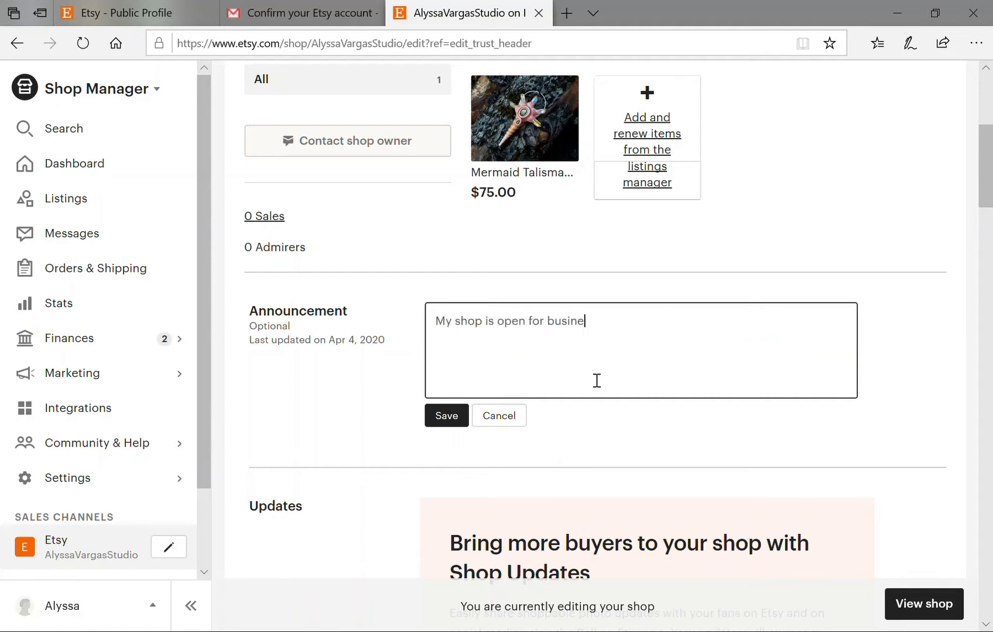
text(ss!)
click(460, 416)
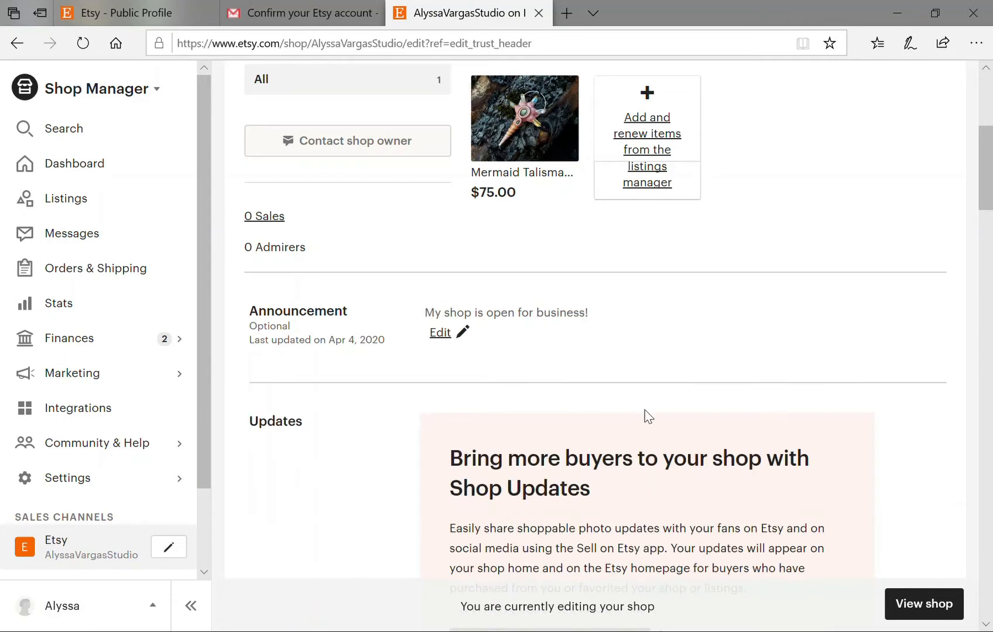
scroll(650, 398, down, 4)
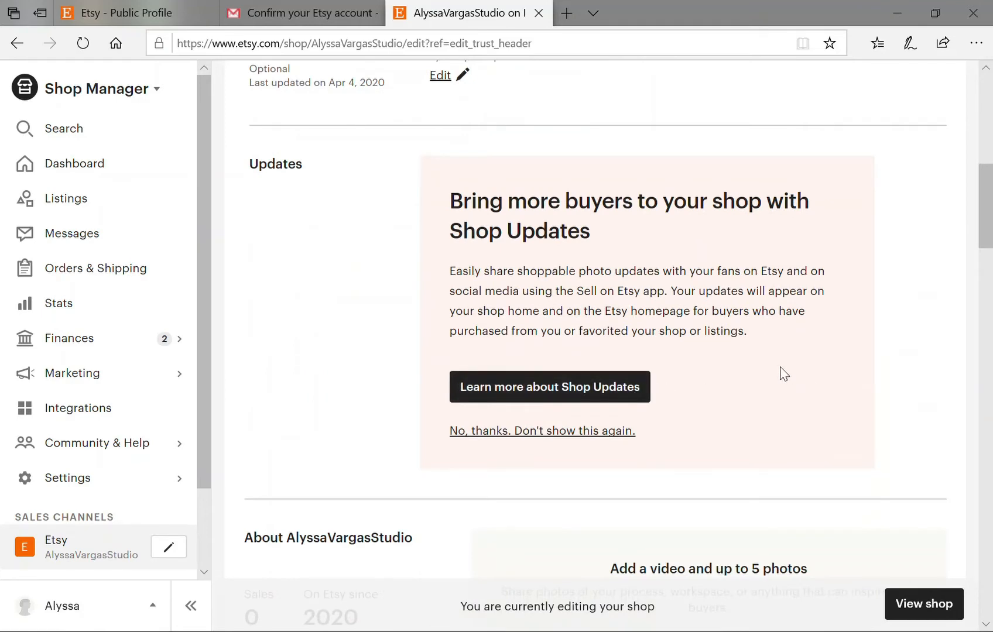
Scroll down to Shop members and open the personal-bio form.
scroll(785, 368, down, 1)
scroll(784, 360, down, 2)
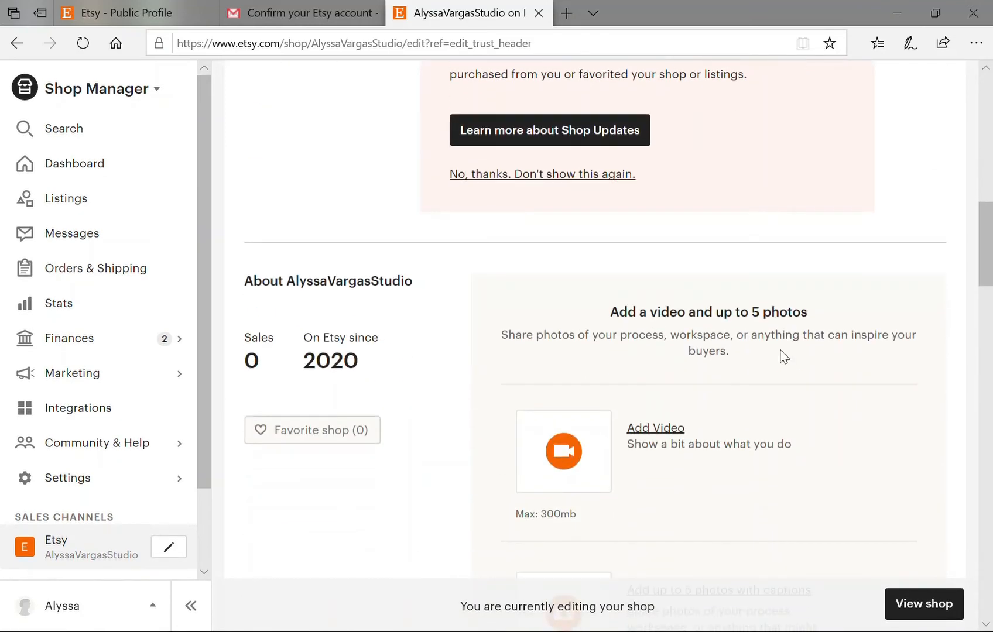
scroll(779, 375, down, 2)
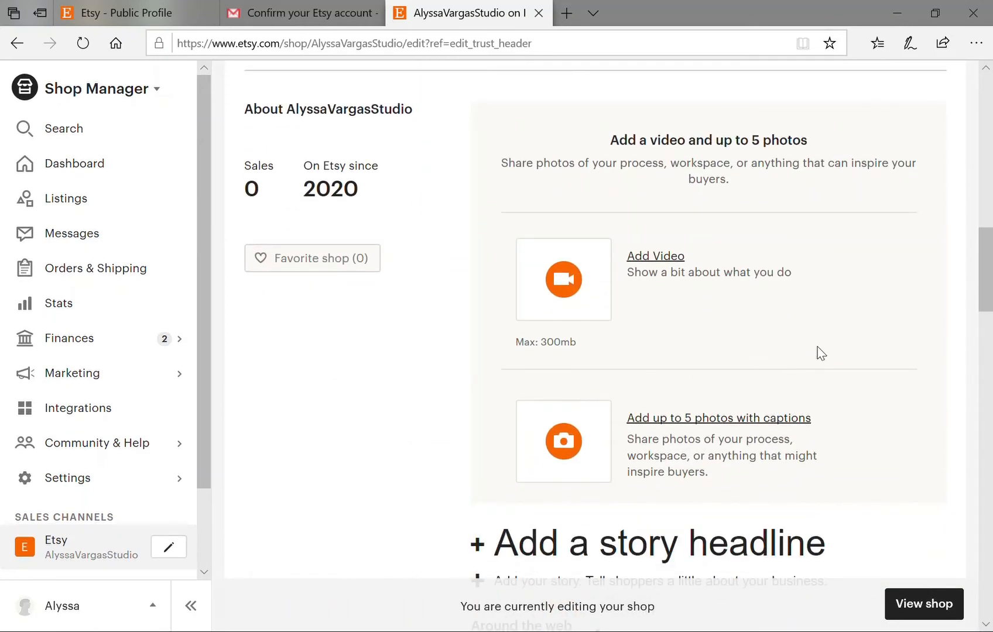
scroll(812, 352, down, 6)
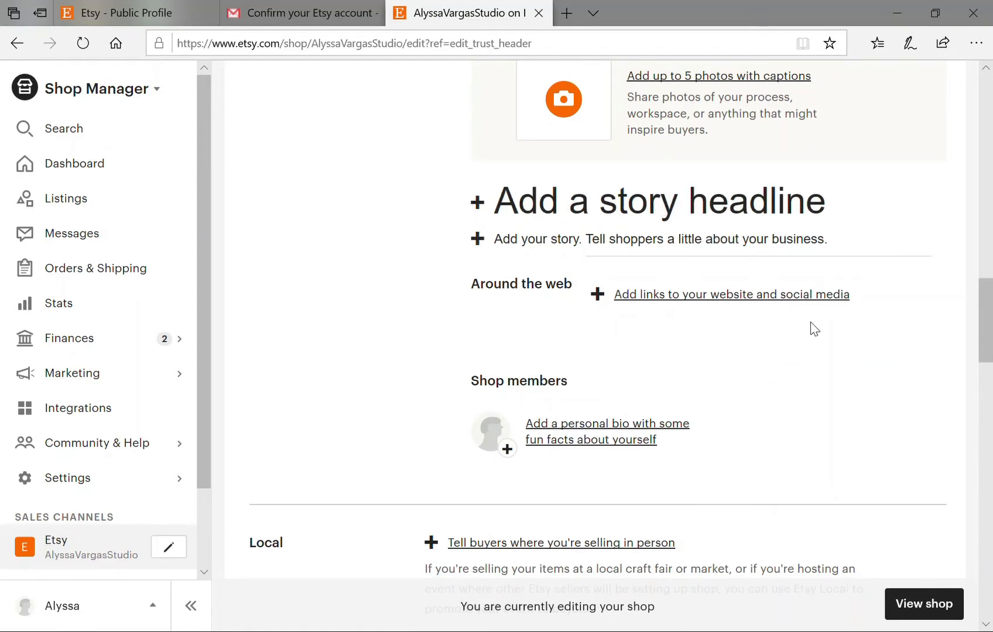
scroll(810, 331, down, 1)
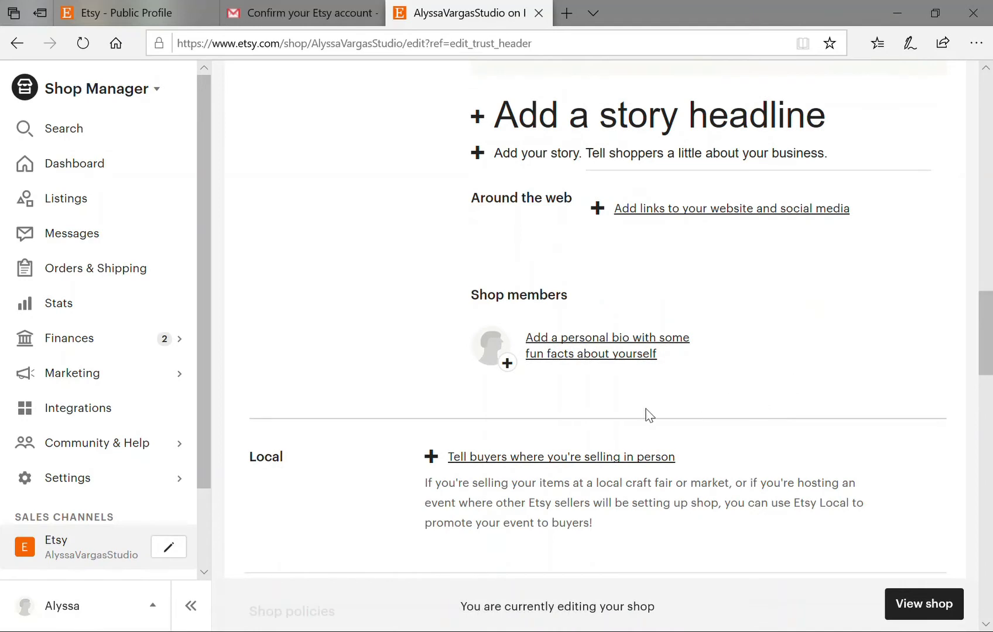
click(594, 354)
Enter the member's name and assign the Owner role.
click(531, 464)
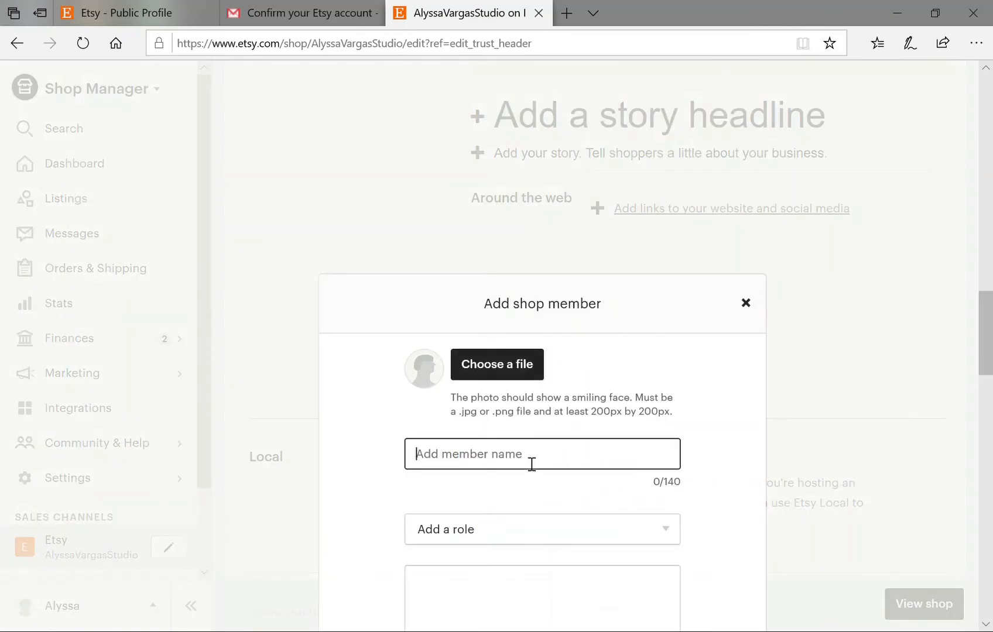
text(Alyssa)
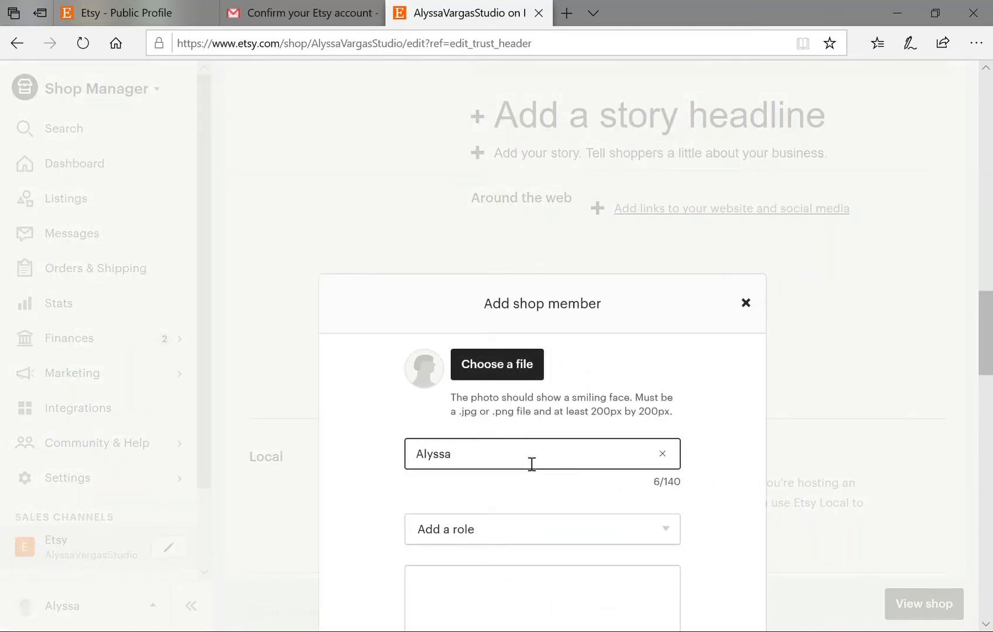
scroll(523, 468, down, 1)
click(518, 456)
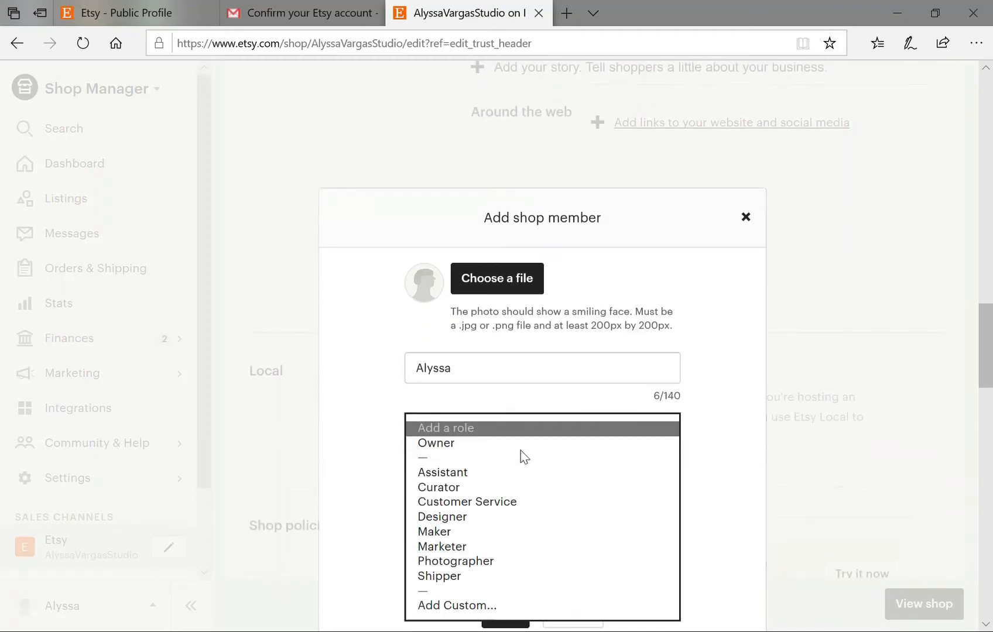
click(436, 443)
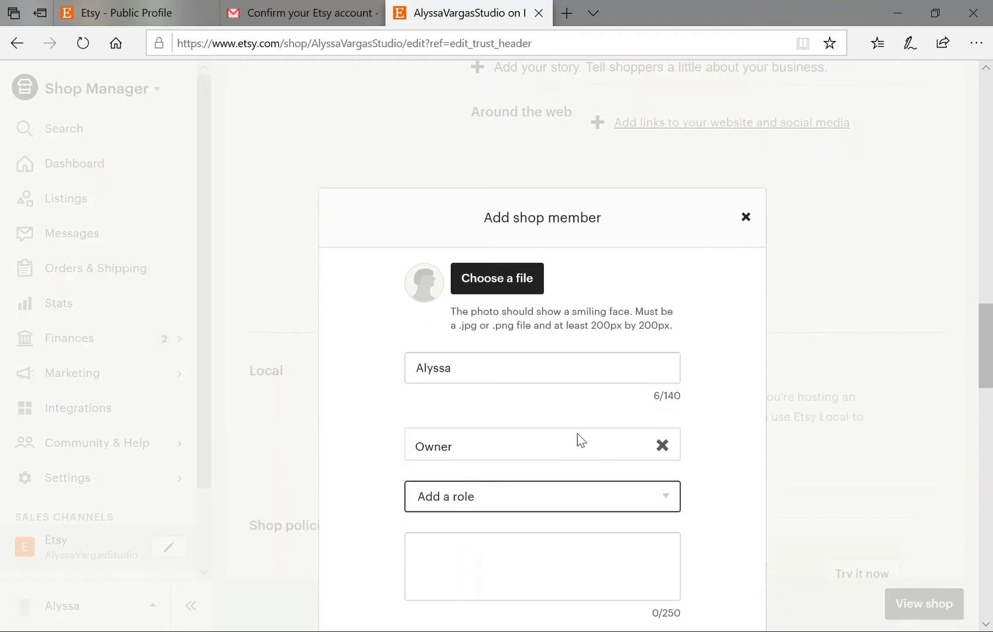
scroll(580, 441, down, 1)
click(520, 417)
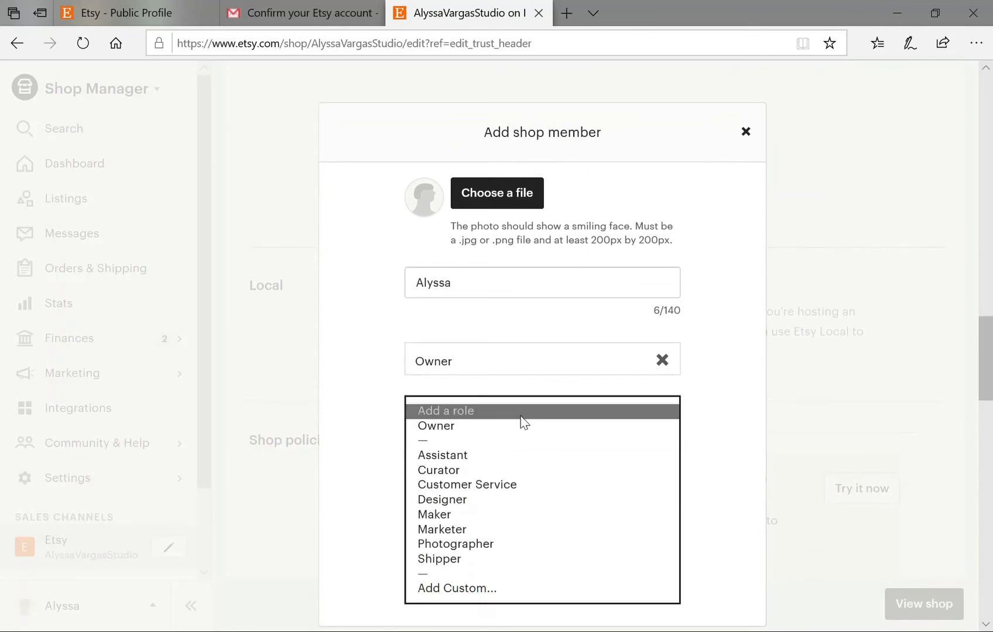
click(398, 378)
Add Artist as a custom role for the member.
click(485, 463)
scroll(658, 458, down, 2)
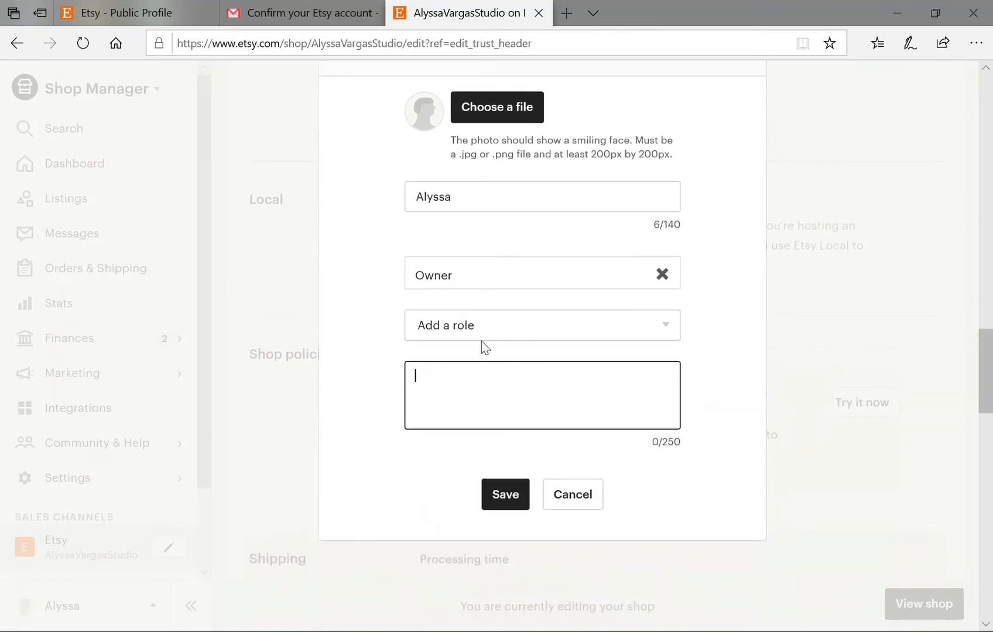
click(479, 328)
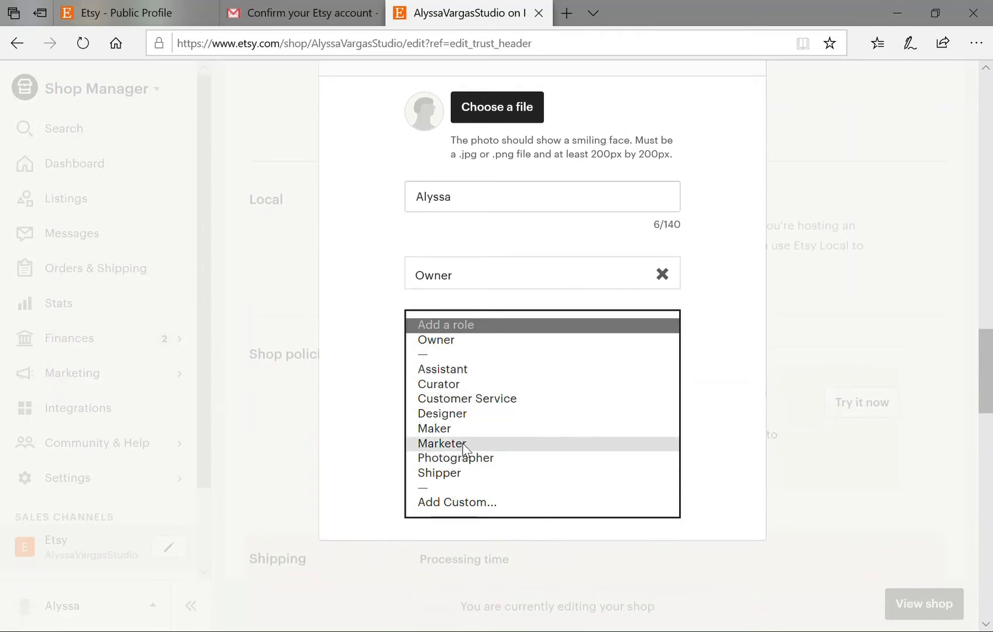
click(457, 502)
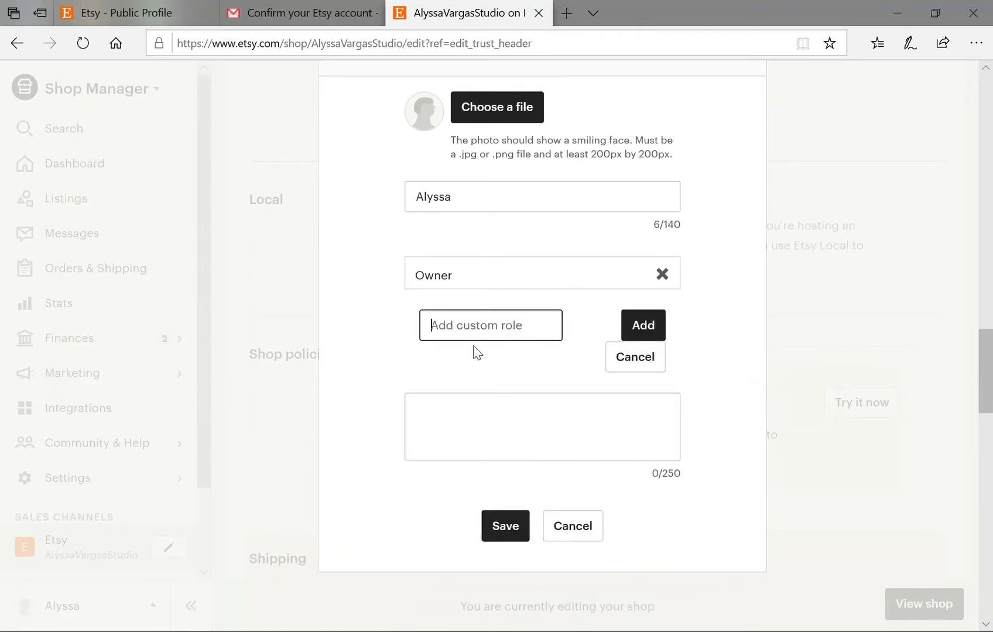
text(Artist)
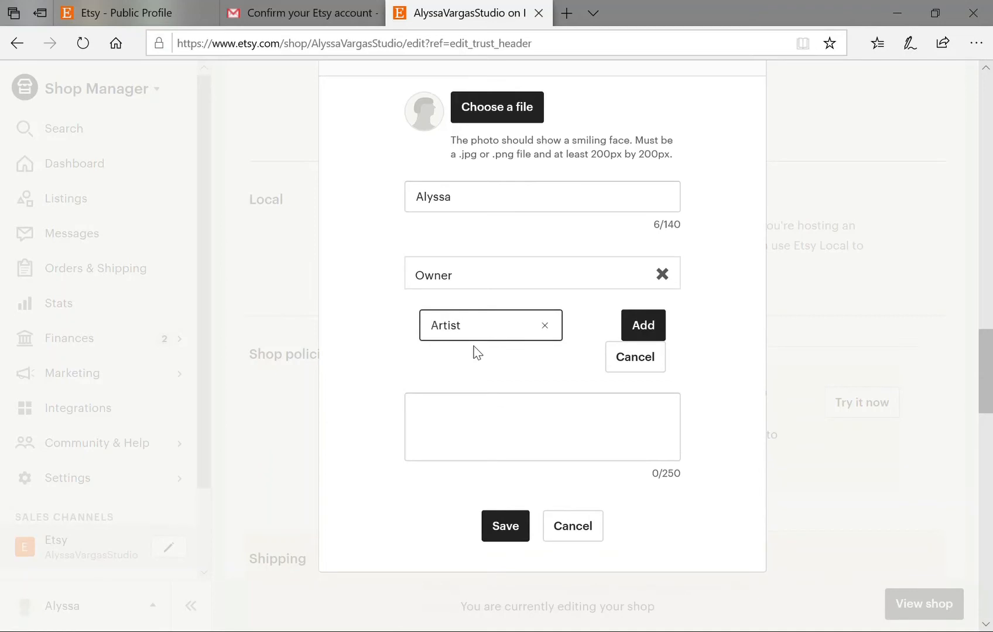
click(501, 436)
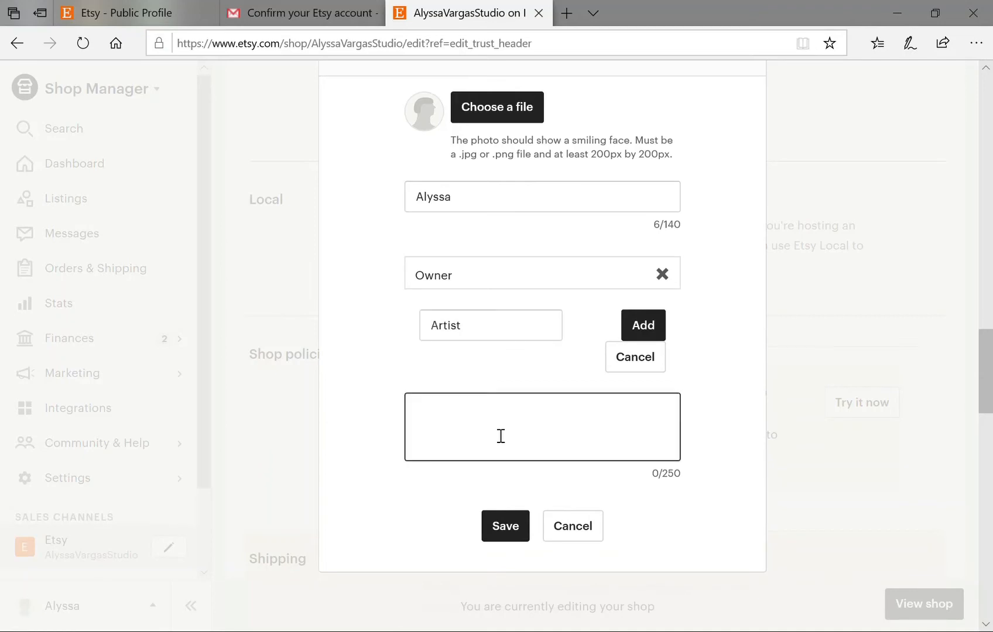
click(642, 326)
Write a bio about solely owning the studio and making polymer clay jewelry, then save.
click(485, 466)
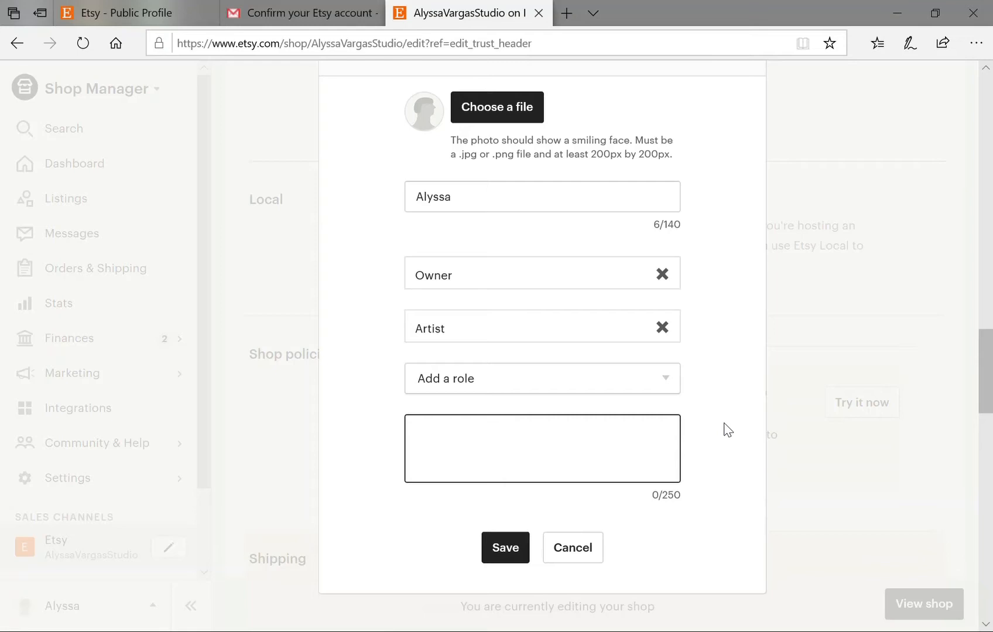
text(Hi, I'm Alyssa! I am t)
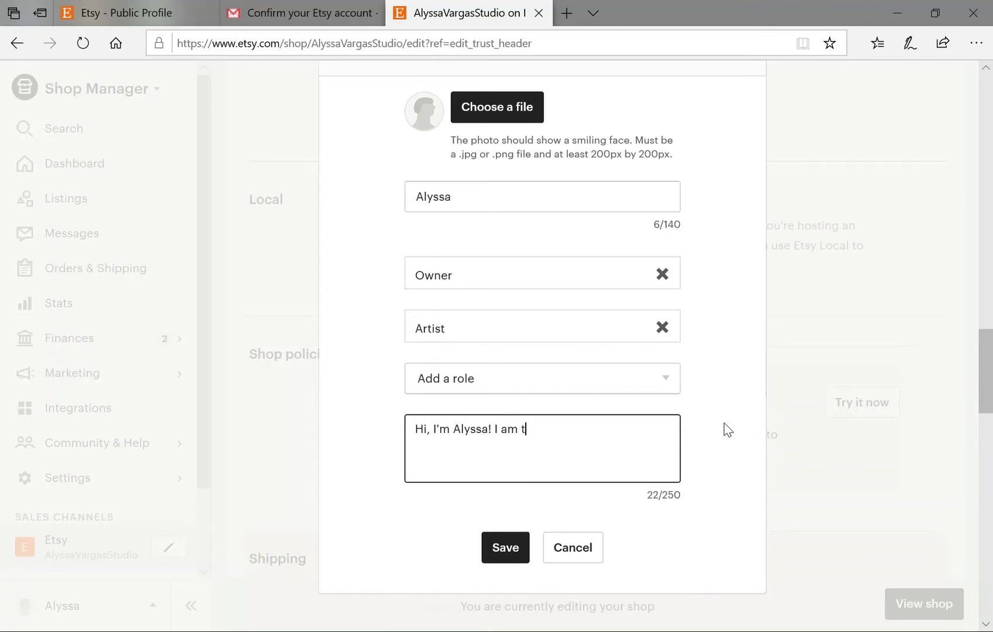
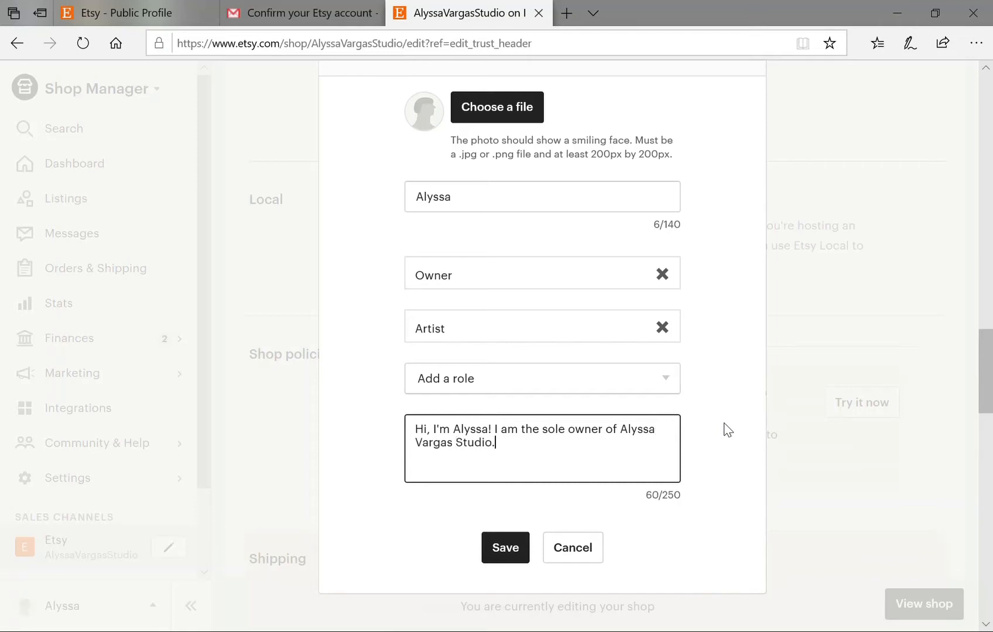
text(. I create polymer clay )
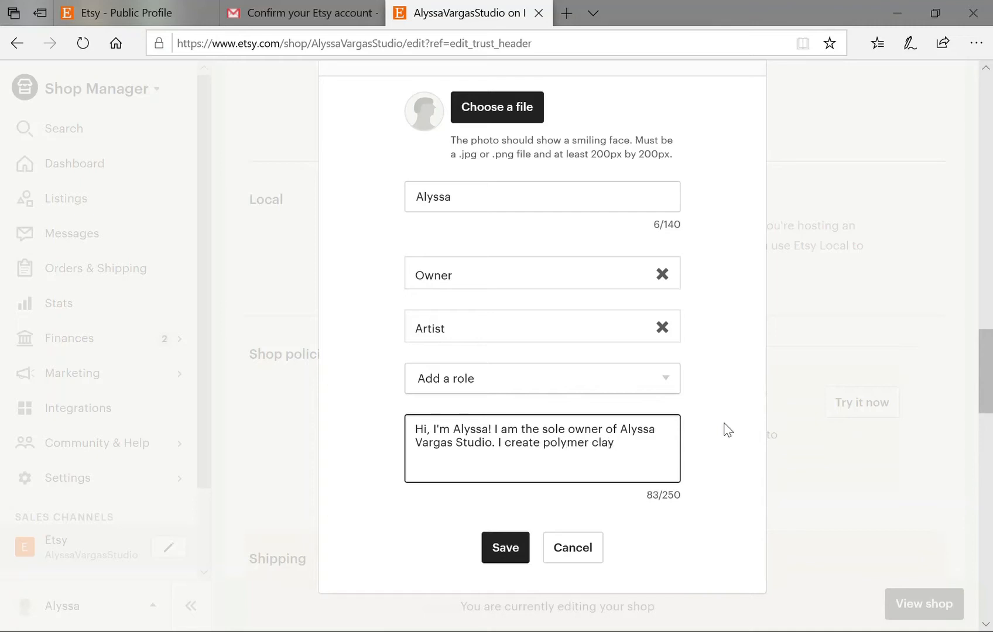
text(jewelry)
scroll(727, 456, down, 2)
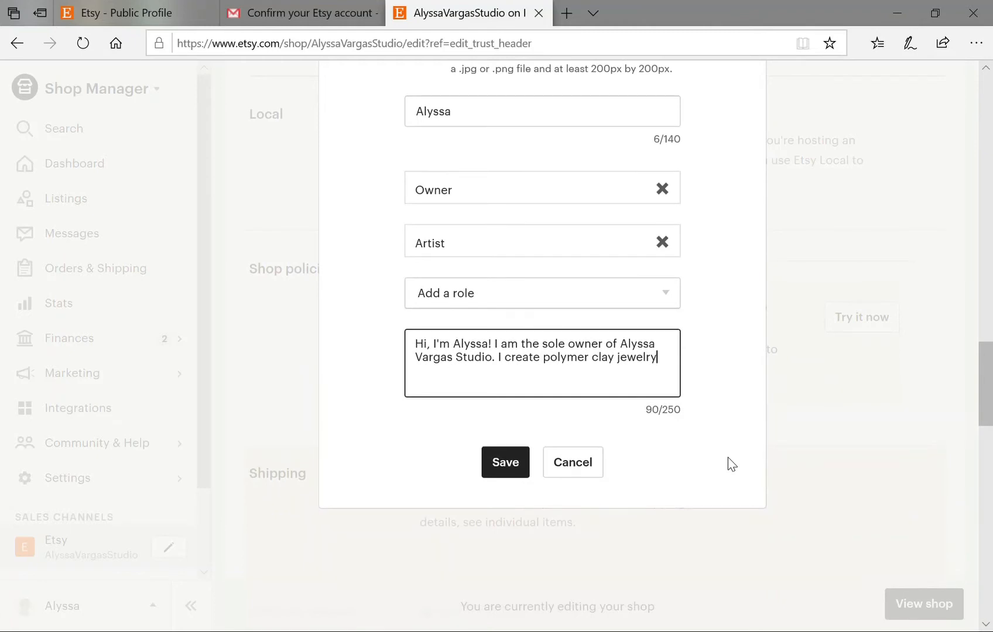
text(y that I hope you will en)
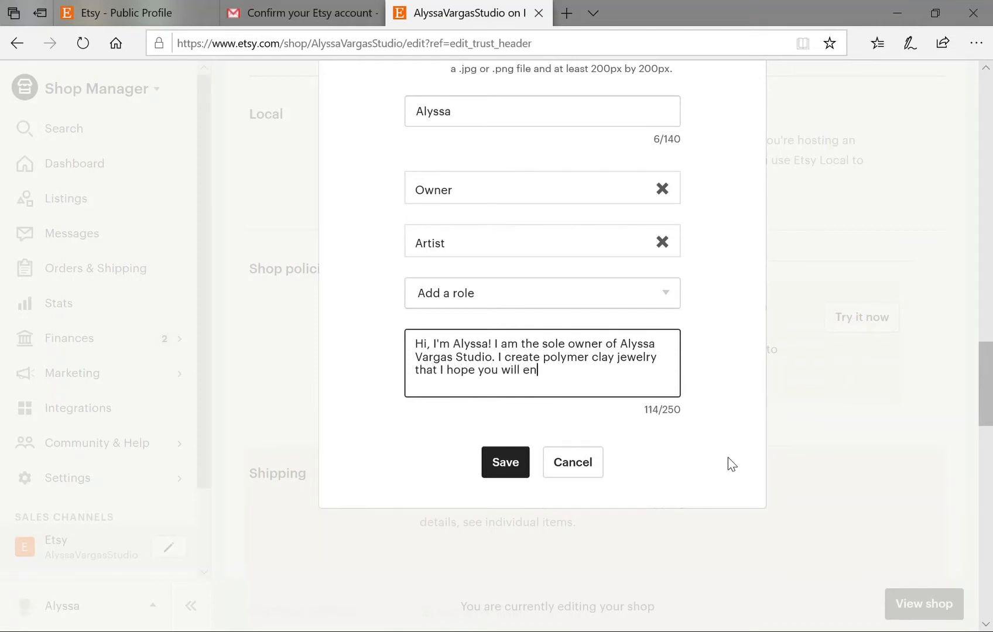
text(joy!)
click(520, 470)
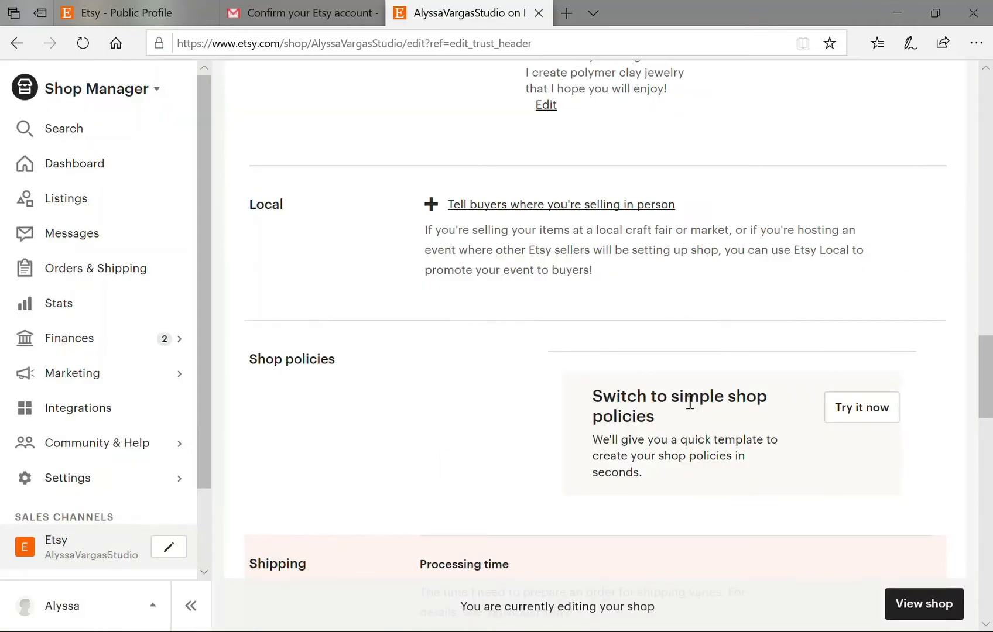
Upload a profile photo to the shop owner's member profile and save it.
scroll(673, 402, down, 10)
scroll(680, 403, up, 12)
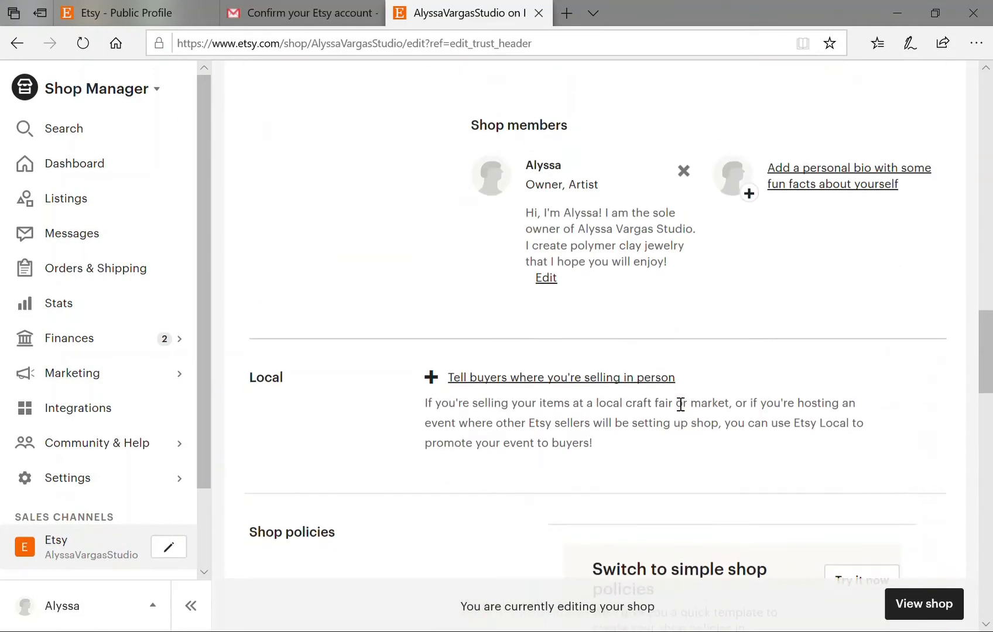
scroll(680, 404, up, 3)
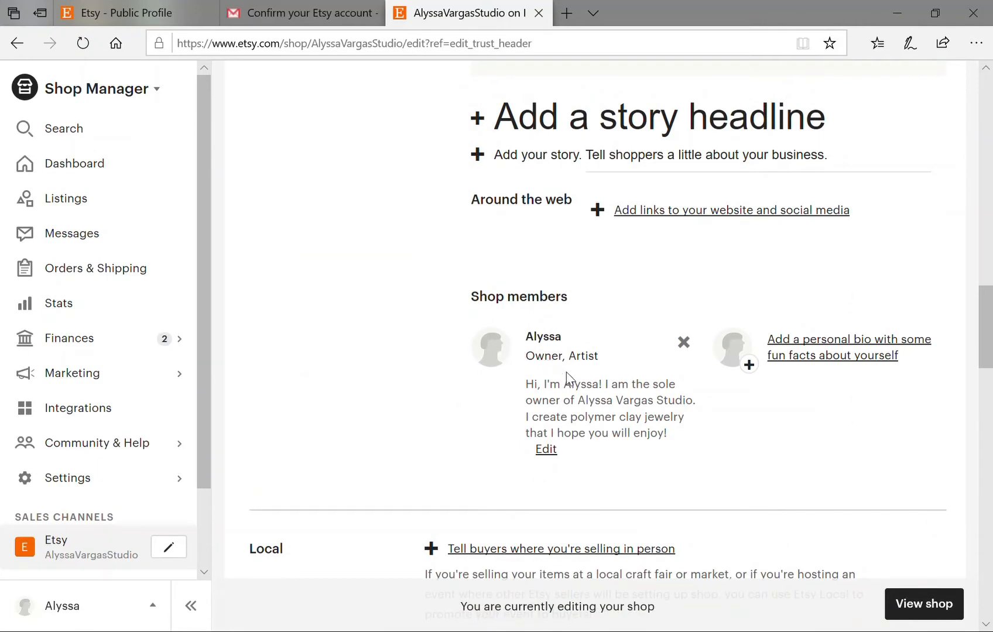
click(551, 452)
click(507, 373)
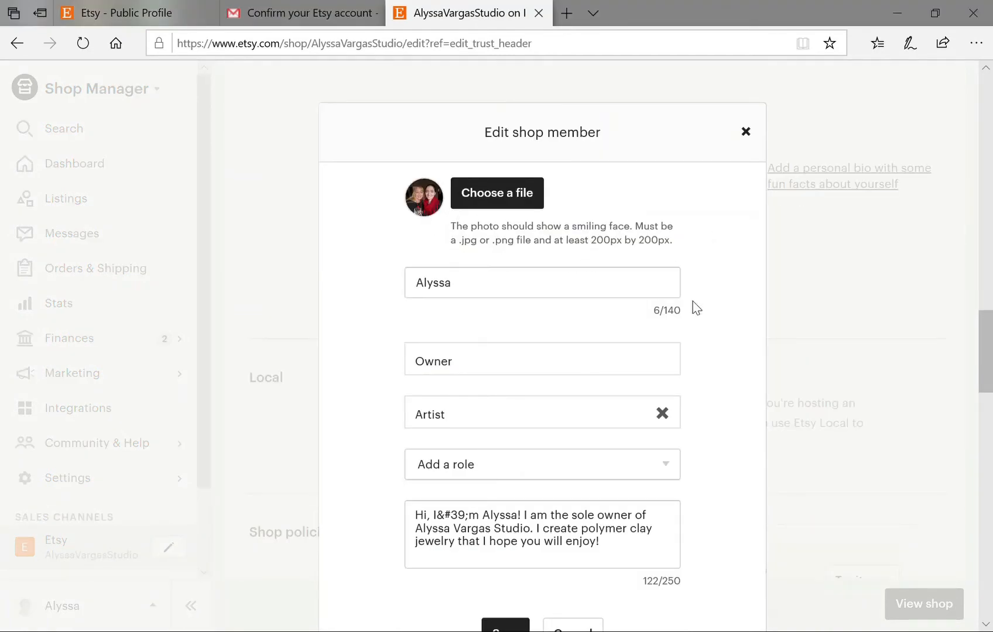
scroll(693, 321, down, 4)
click(523, 379)
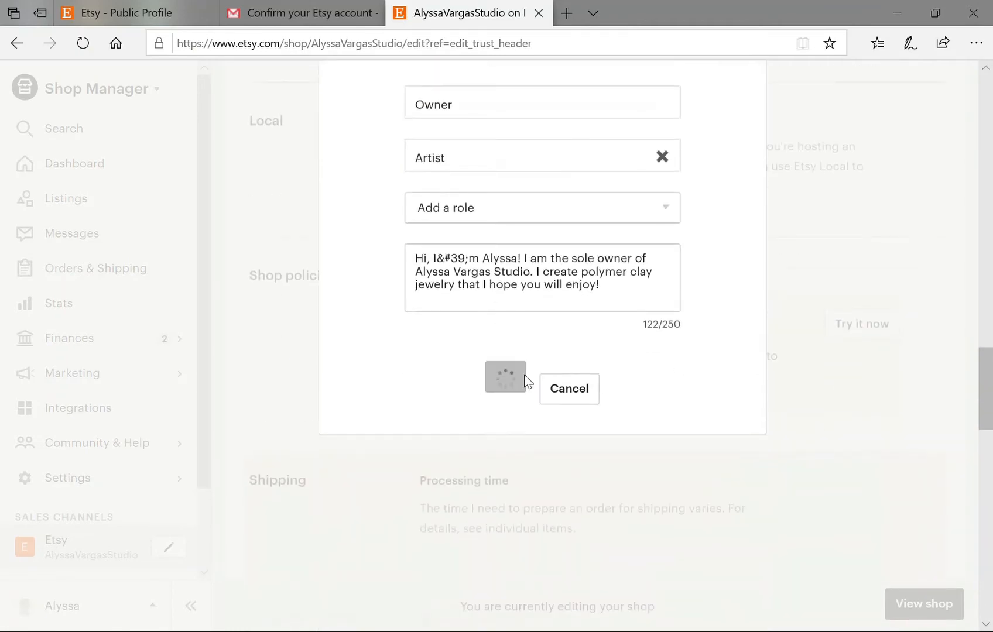
scroll(644, 372, up, 4)
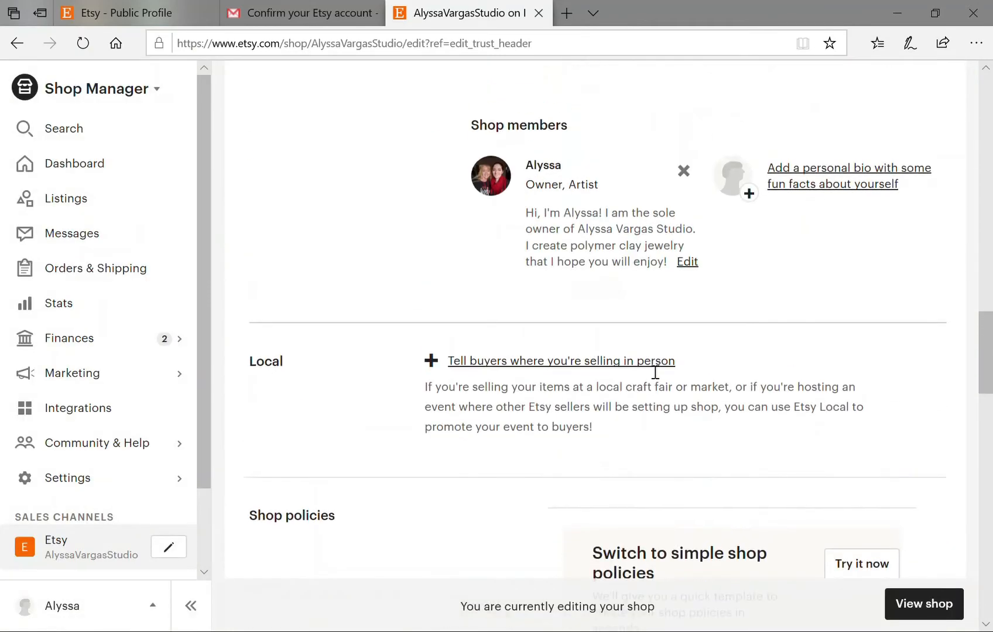
Edit the return policies to accept cancellations and stop accepting exchanges.
scroll(543, 346, down, 5)
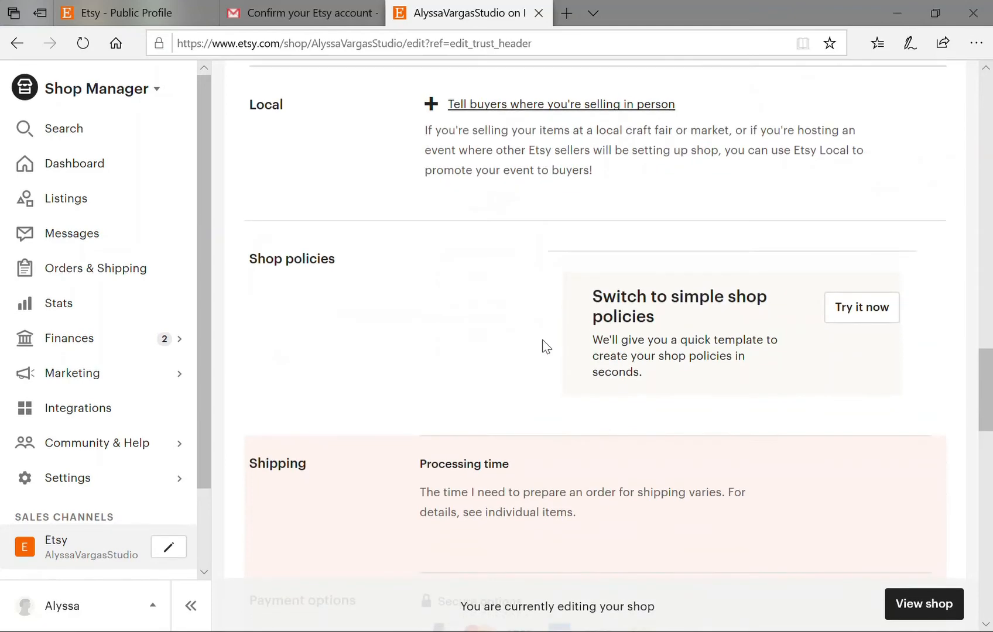
scroll(543, 342, down, 8)
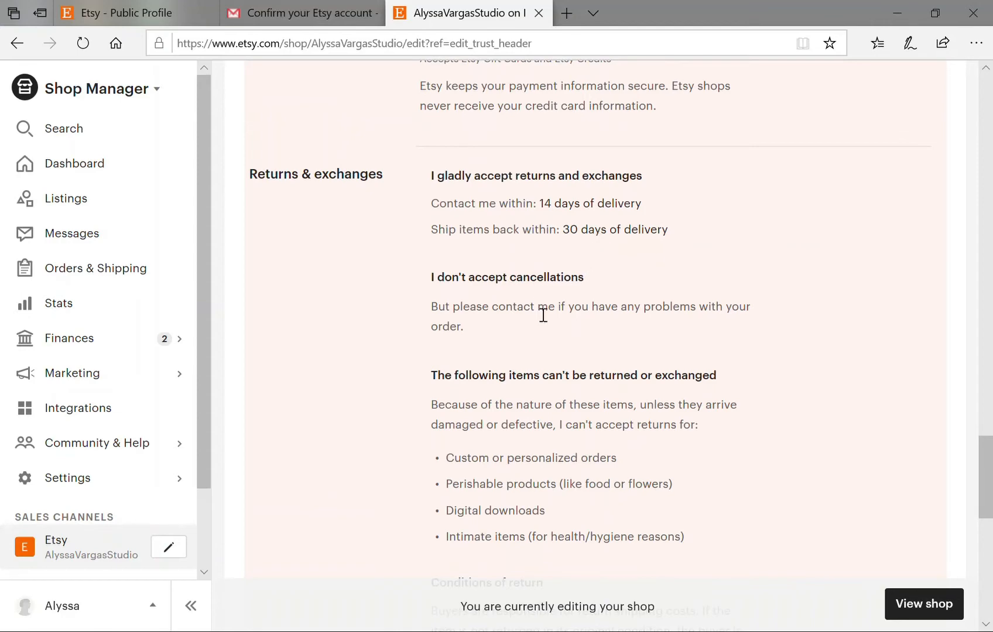
scroll(544, 320, down, 5)
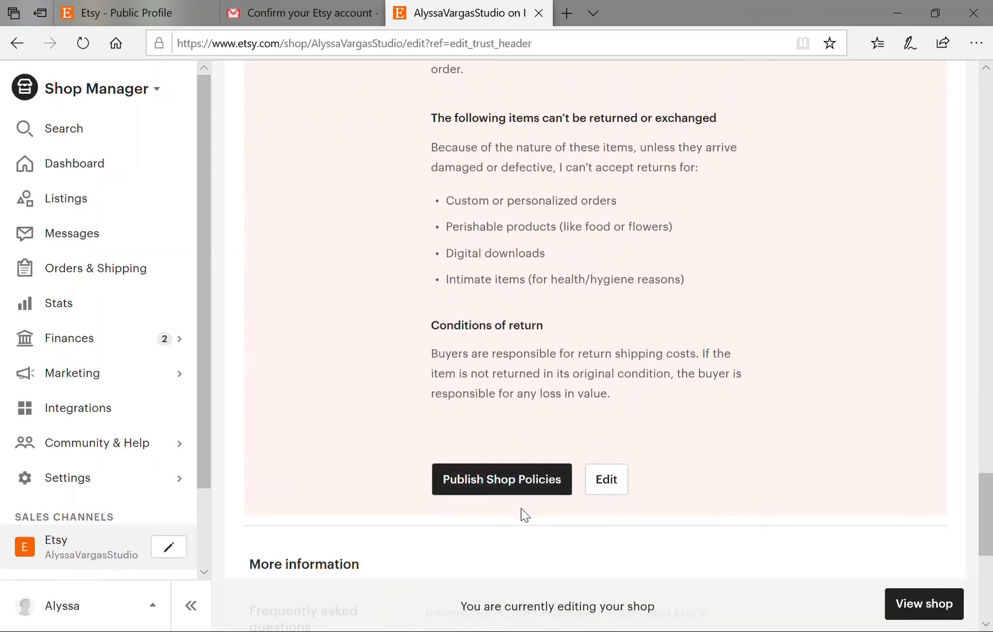
click(609, 483)
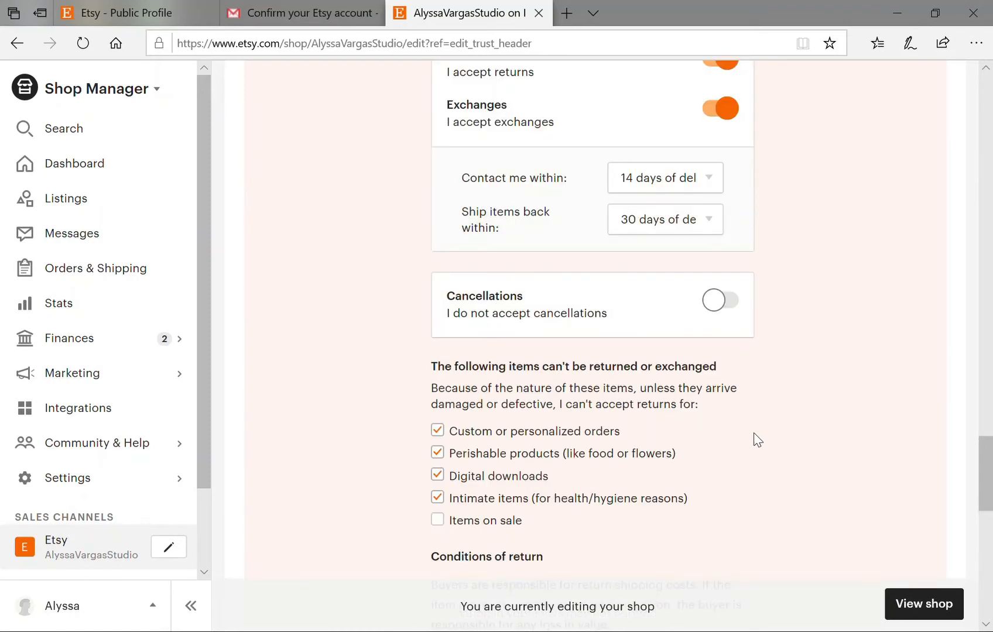
scroll(754, 434, up, 3)
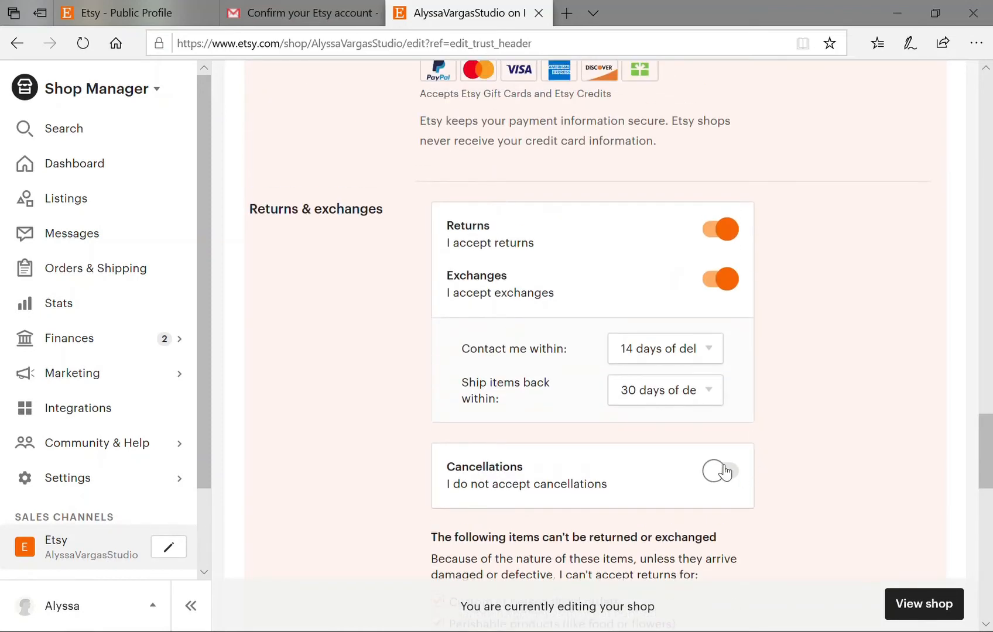
click(725, 471)
scroll(859, 435, down, 2)
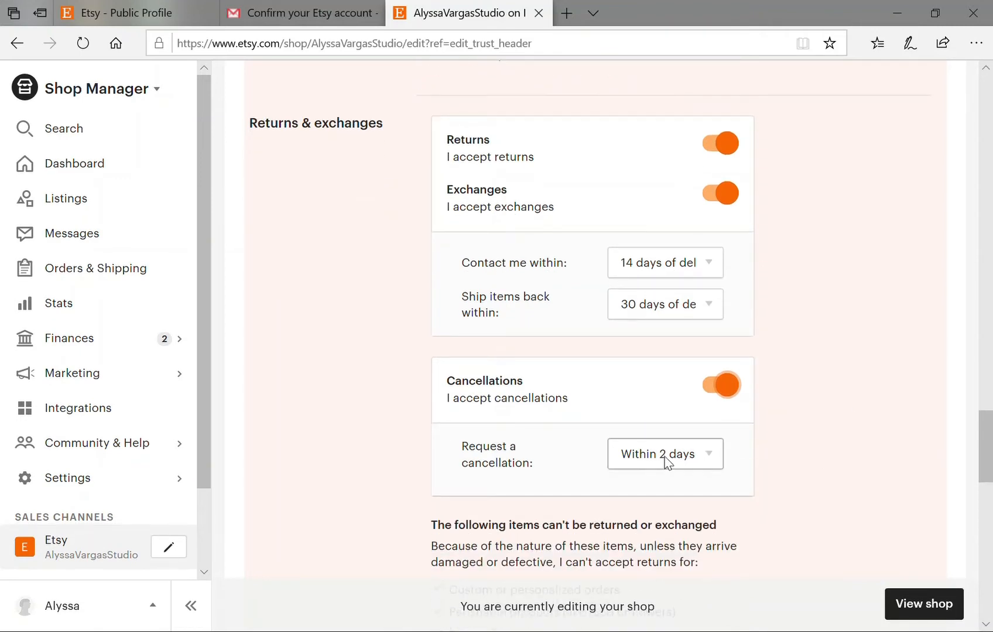
scroll(773, 383, up, 3)
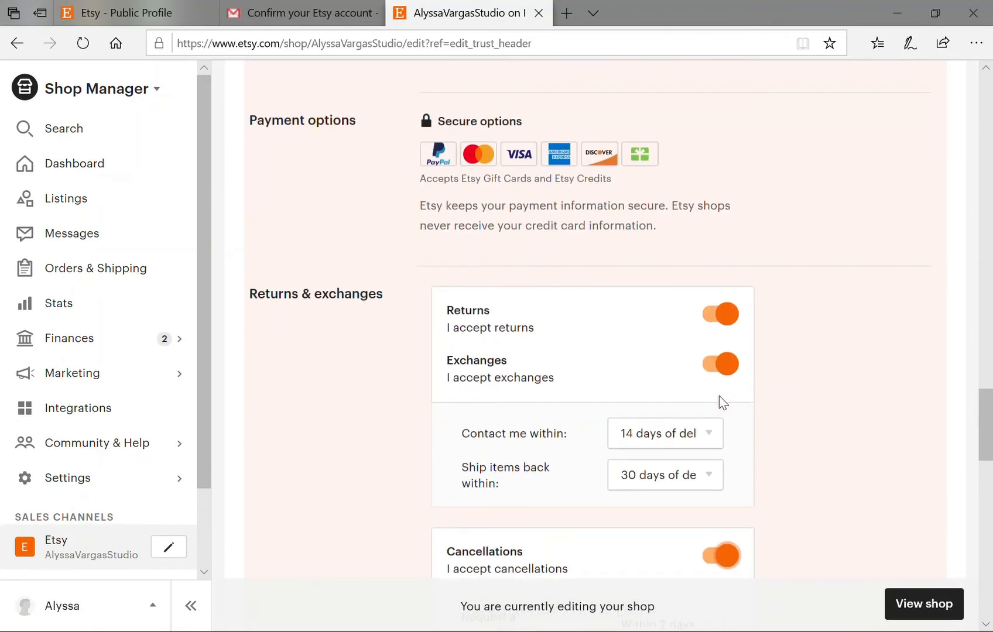
click(726, 369)
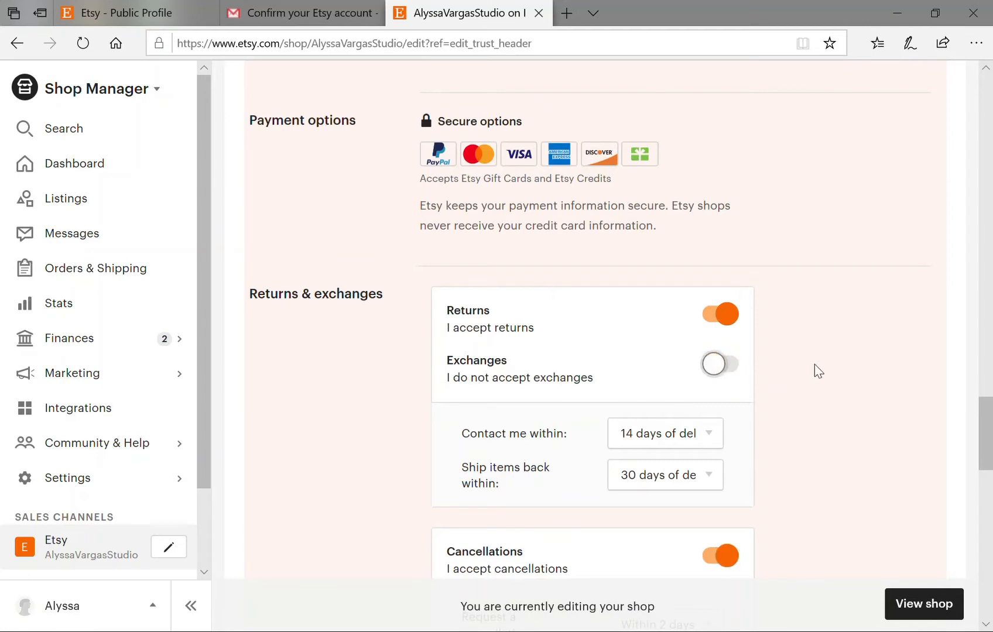
Mark items on sale as non-returnable and publish the shop policies.
scroll(811, 377, up, 4)
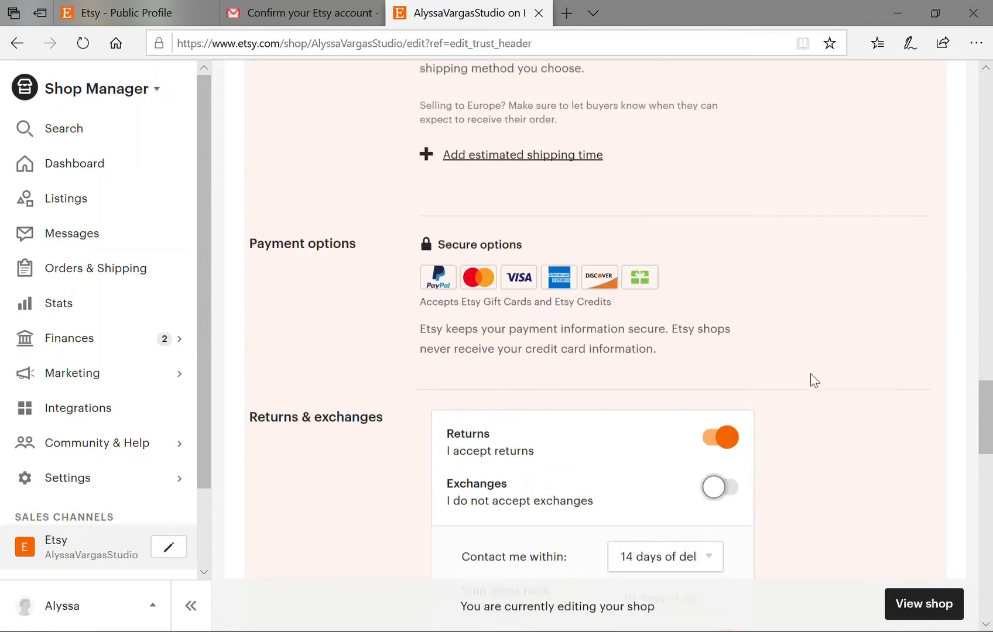
scroll(811, 384, down, 7)
scroll(812, 389, down, 4)
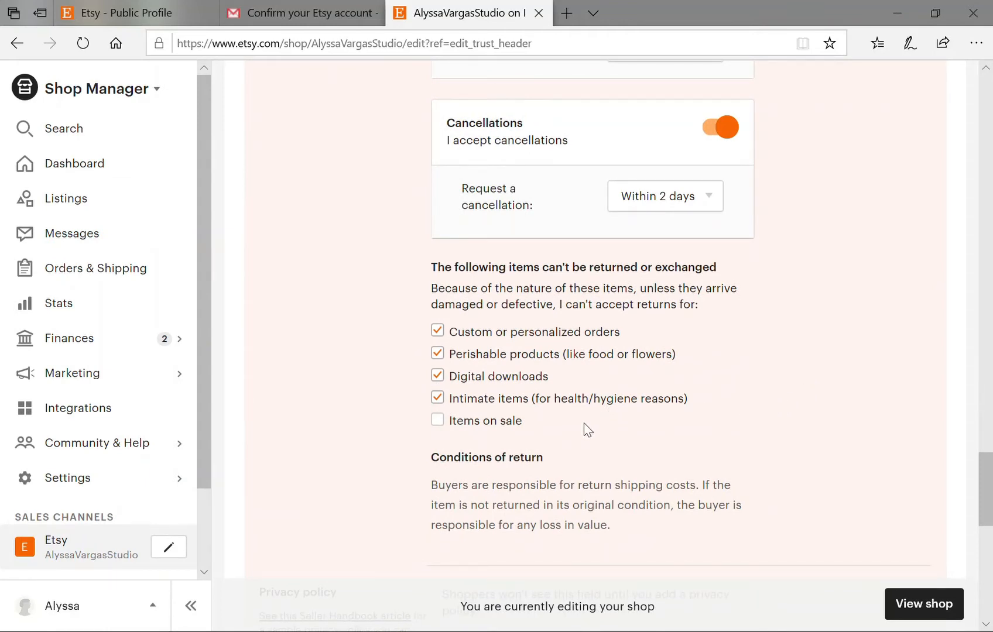
scroll(587, 430, down, 1)
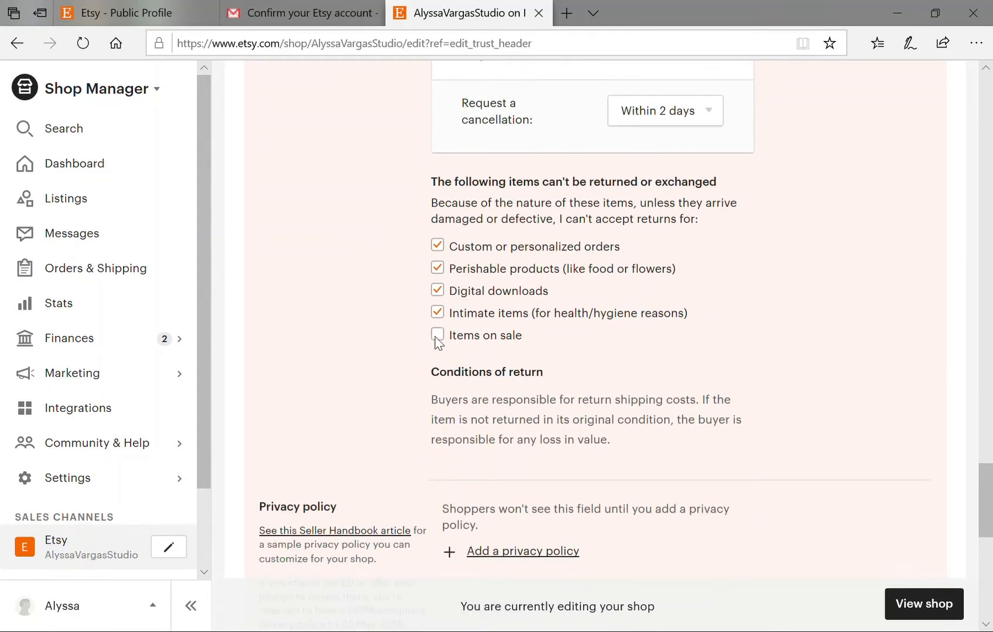
click(437, 335)
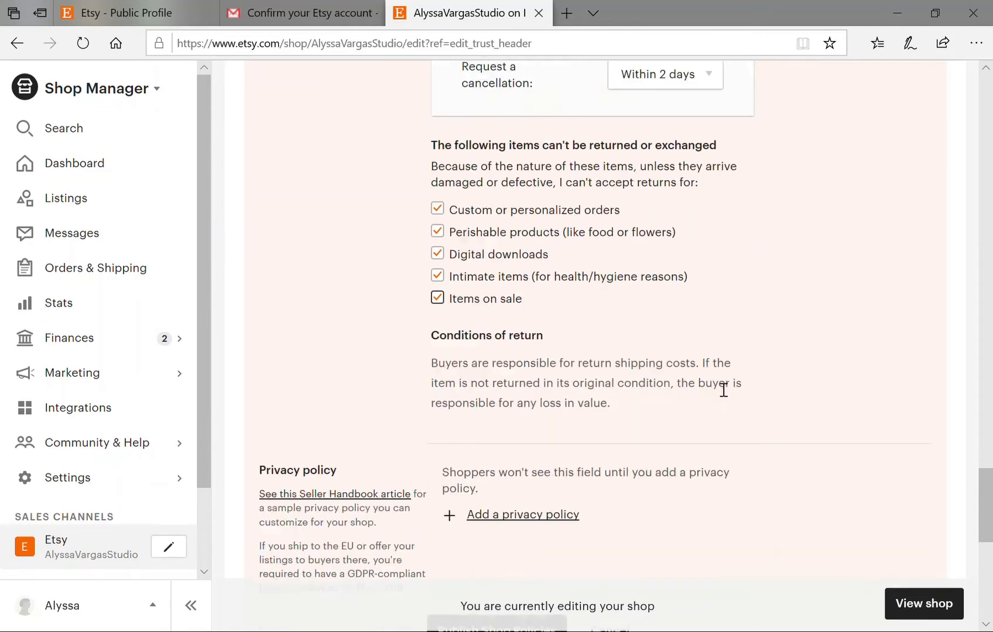
scroll(718, 386, down, 1)
scroll(719, 390, down, 1)
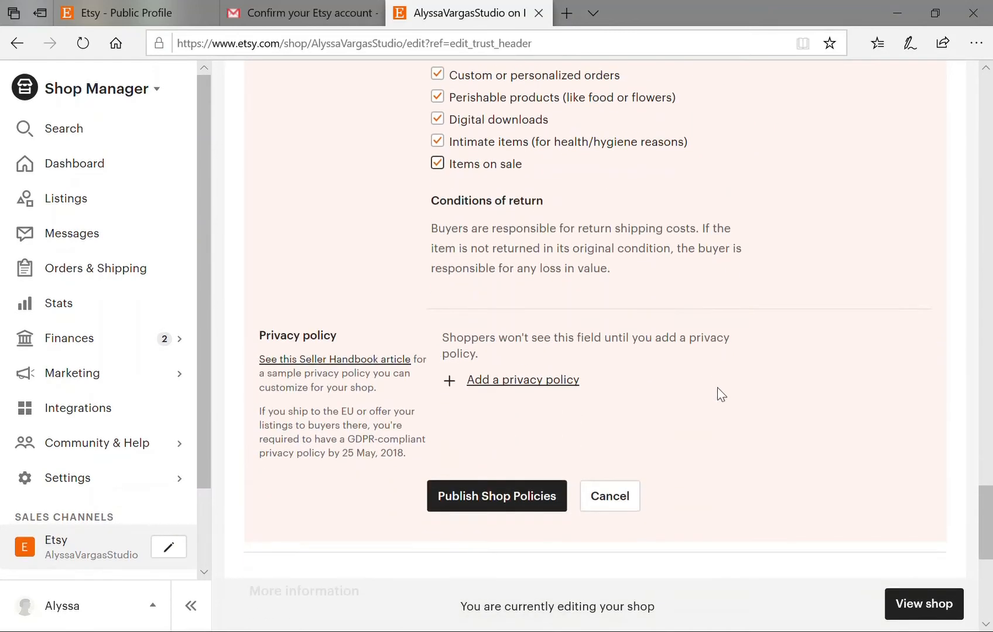
scroll(721, 394, down, 1)
click(496, 294)
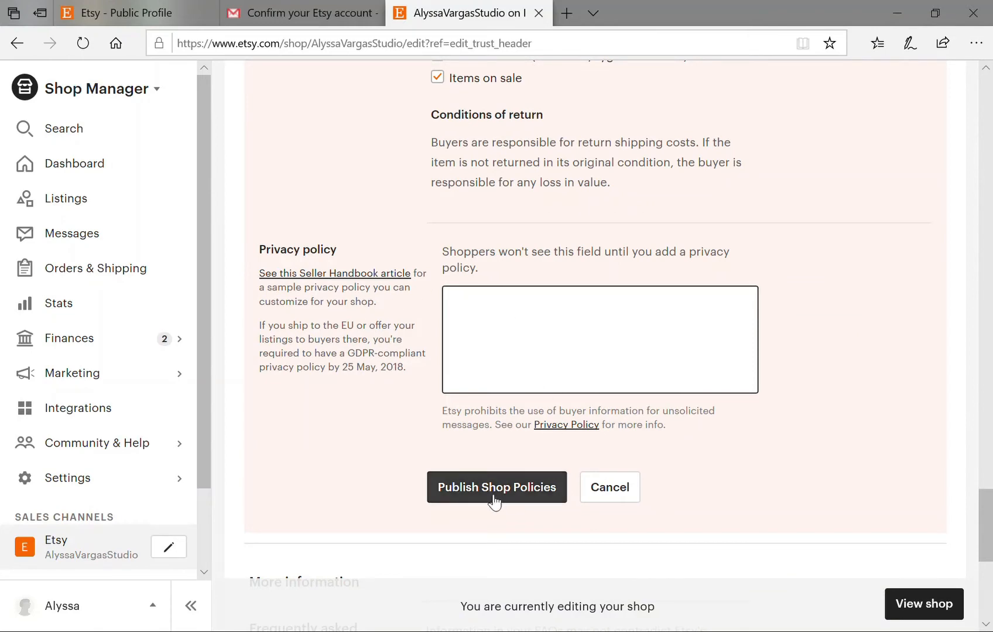
click(475, 485)
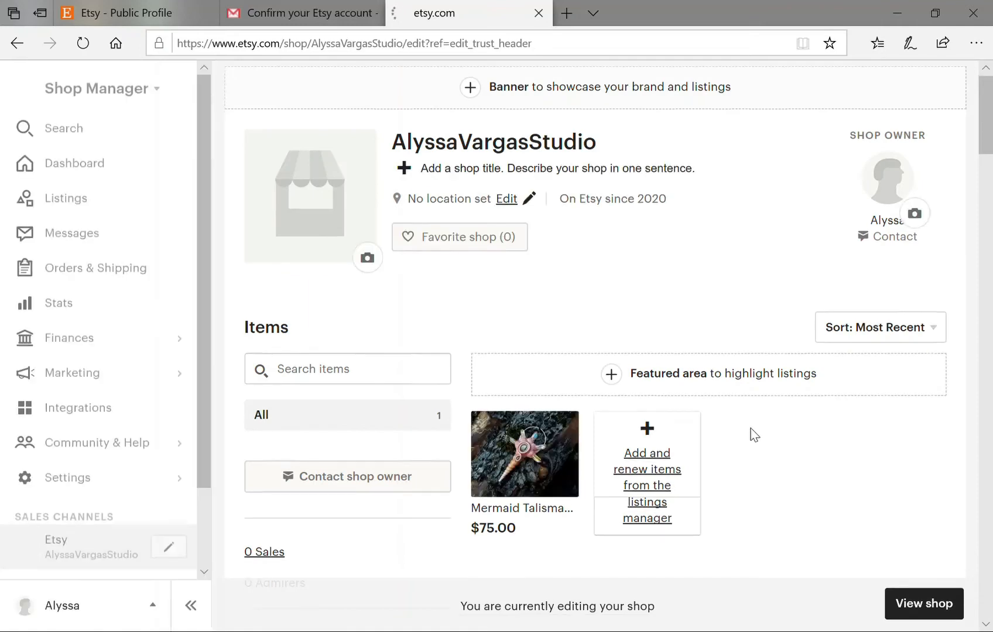
Add a Standard grid Featured items section showing the $75.00 Mermaid Talisman listing and save.
scroll(754, 436, down, 4)
scroll(754, 436, down, 2)
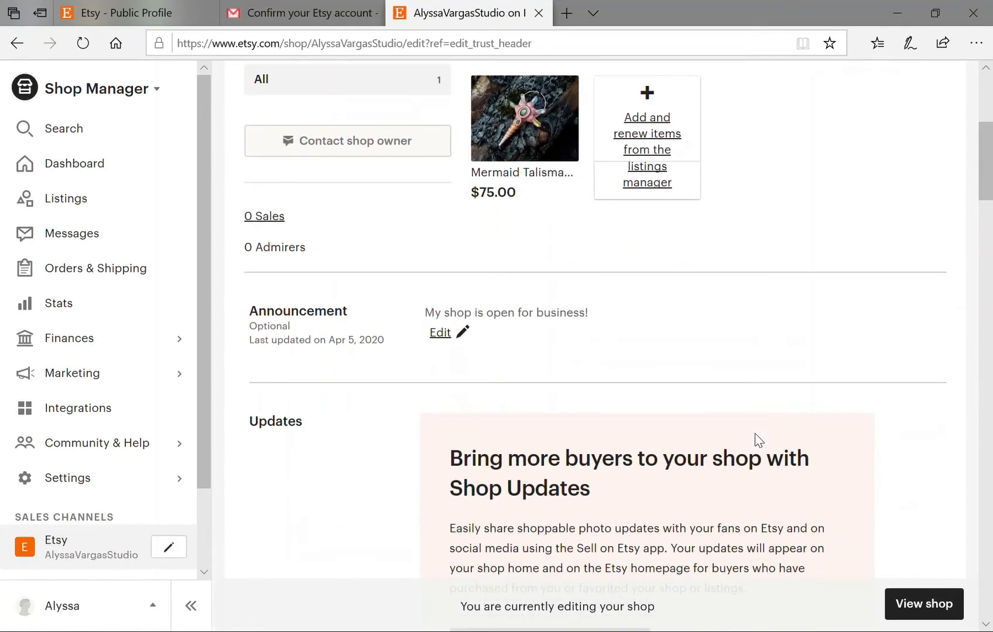
scroll(754, 434, down, 3)
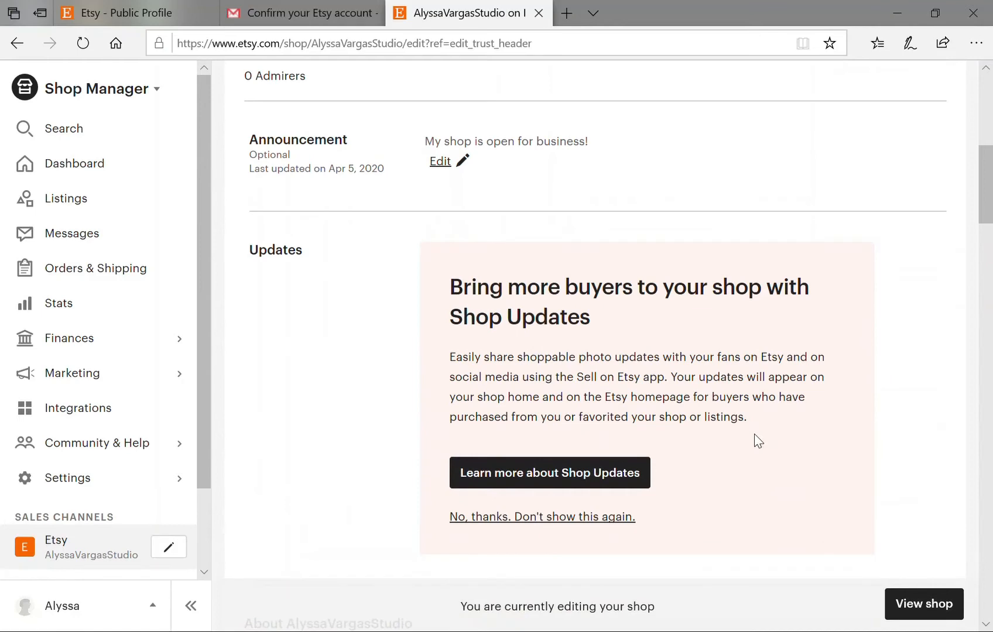
scroll(753, 435, up, 7)
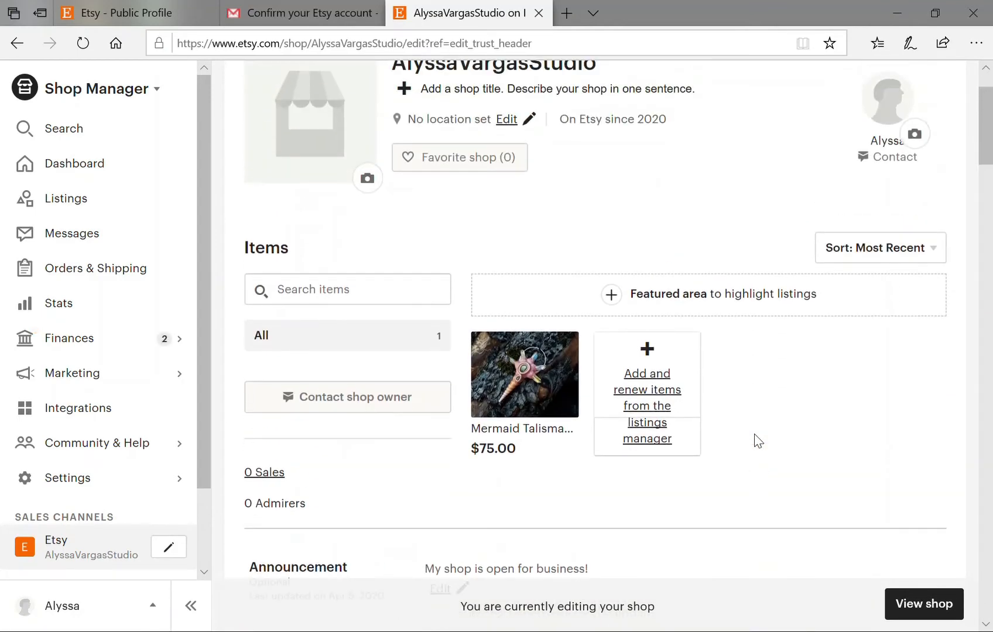
scroll(761, 443, up, 2)
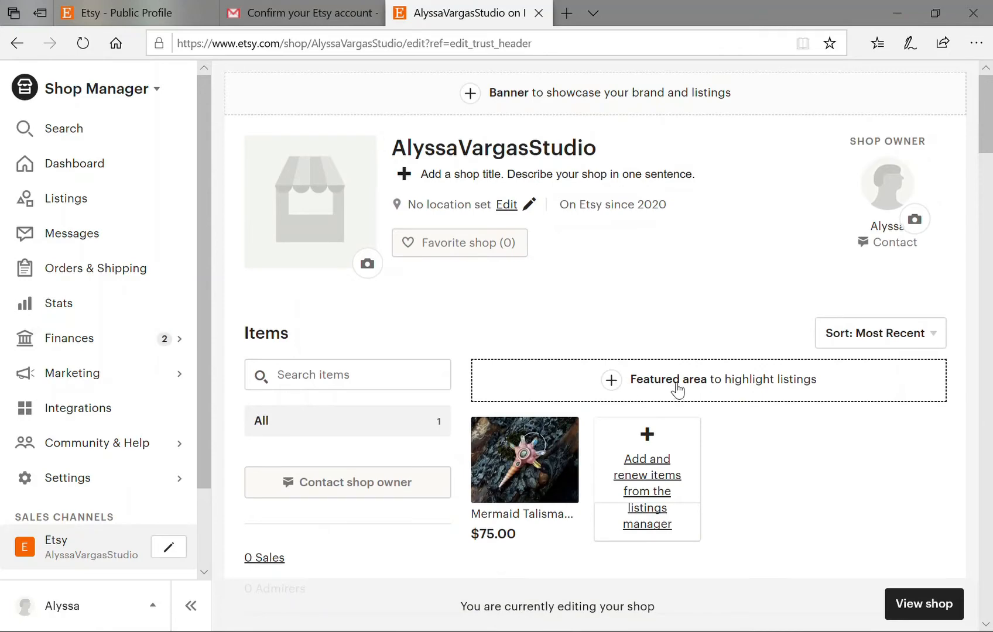
click(708, 400)
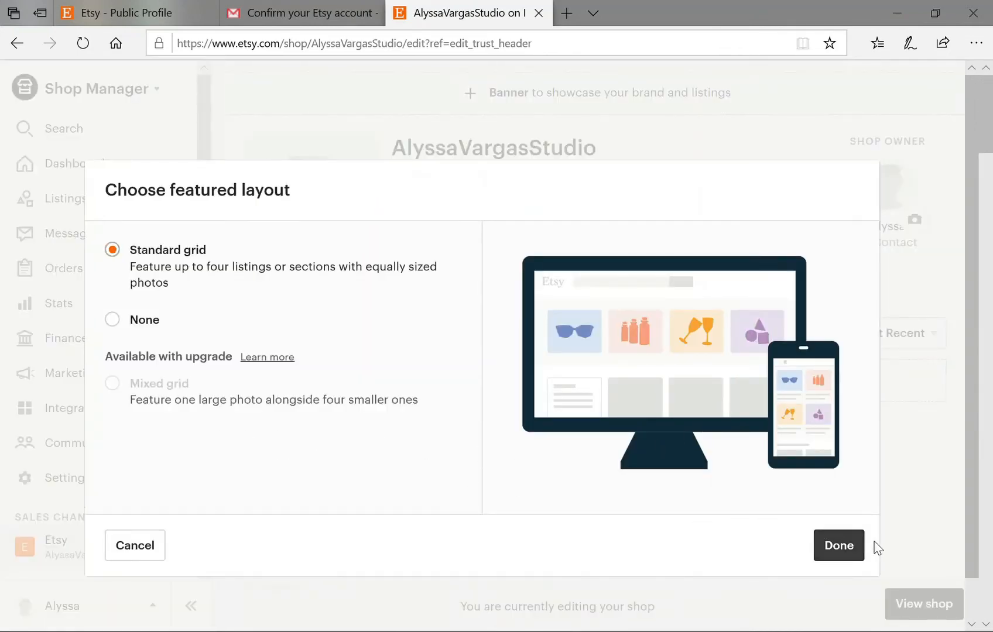
click(838, 546)
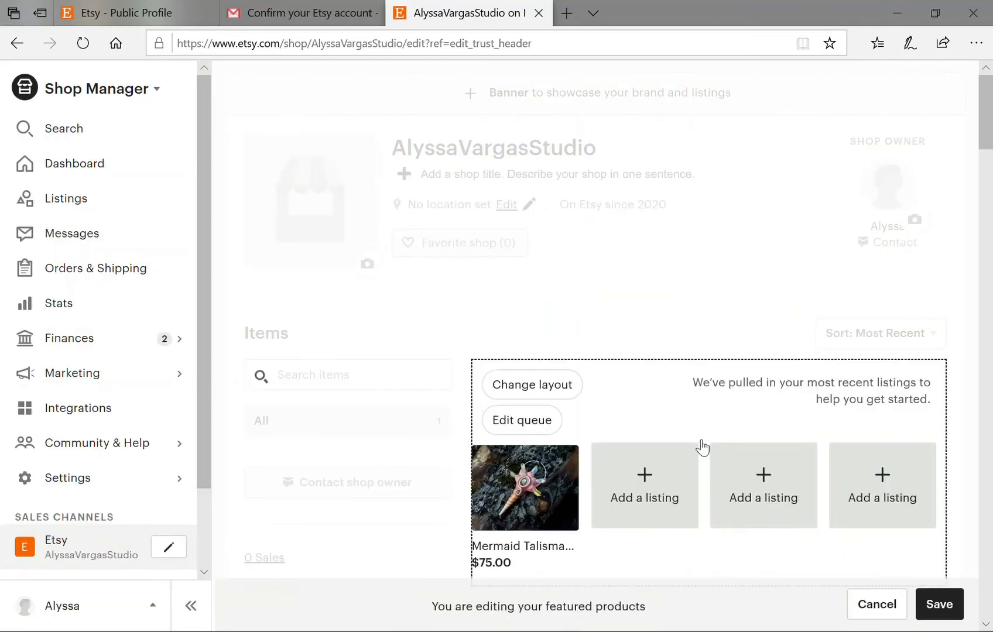
scroll(703, 449, down, 1)
scroll(702, 450, down, 2)
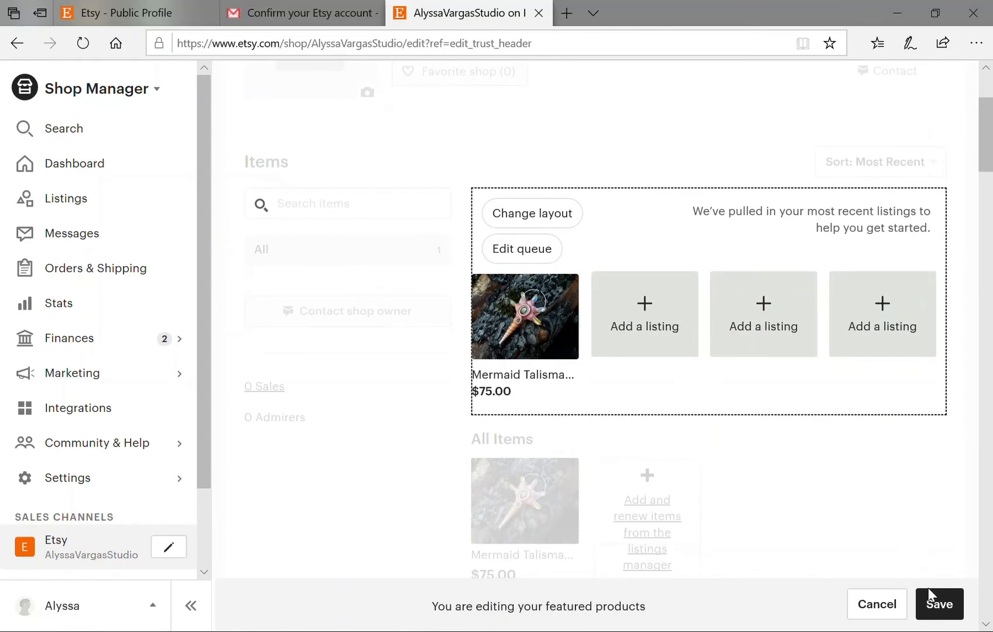
click(941, 607)
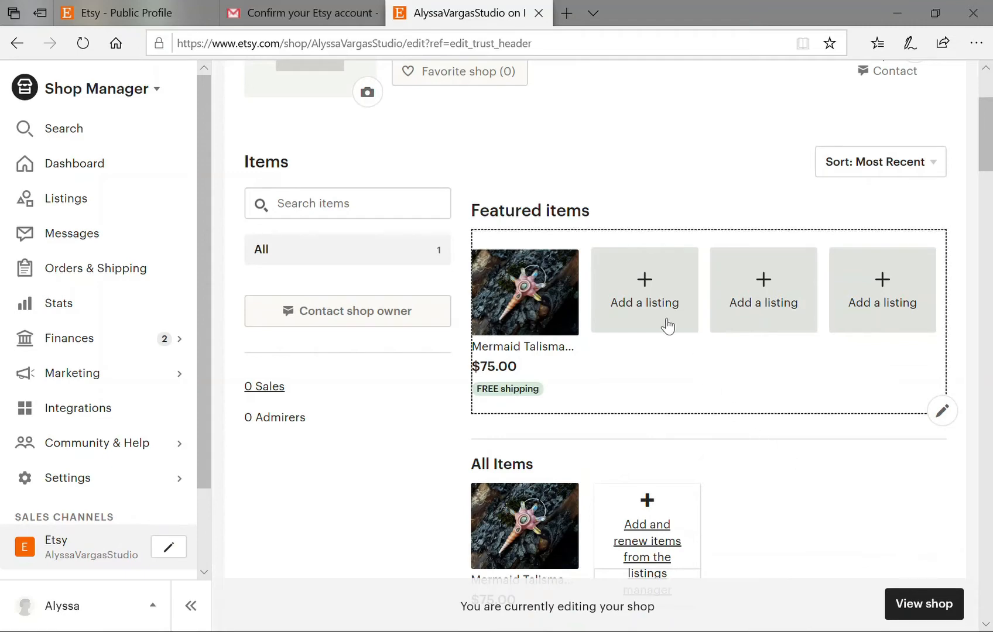
scroll(674, 296, up, 3)
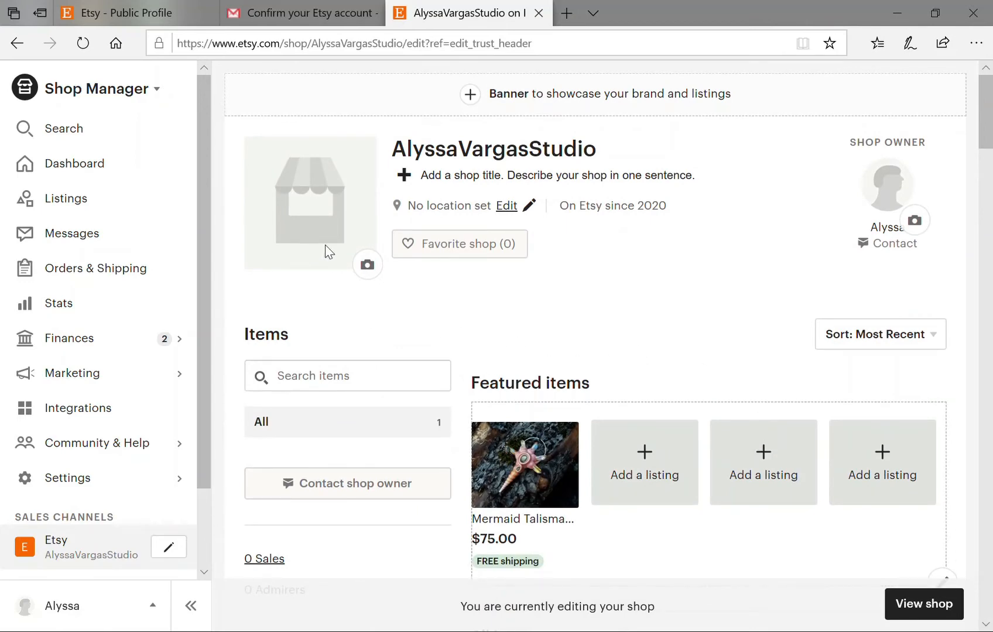
Upload and crop a seashell photo as the shop icon, then begin uploading an owner photo.
click(367, 266)
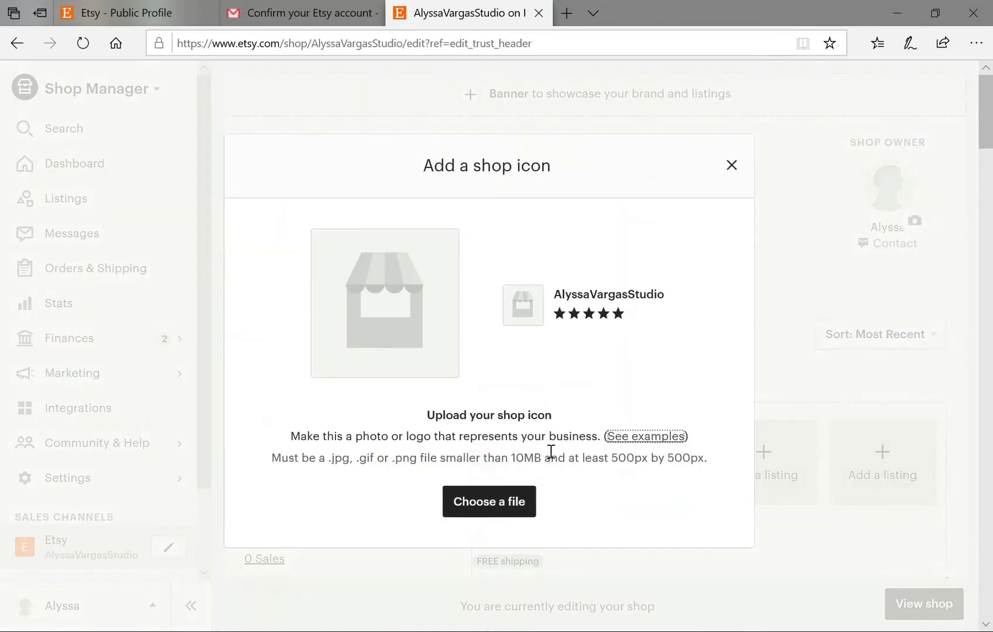
click(503, 494)
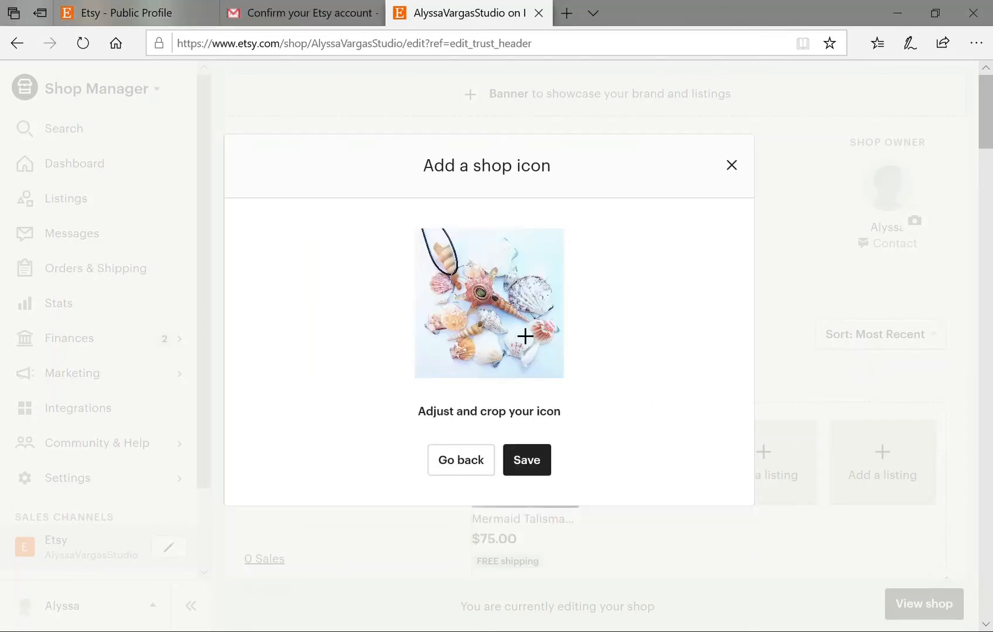
drag(509, 331, 538, 359)
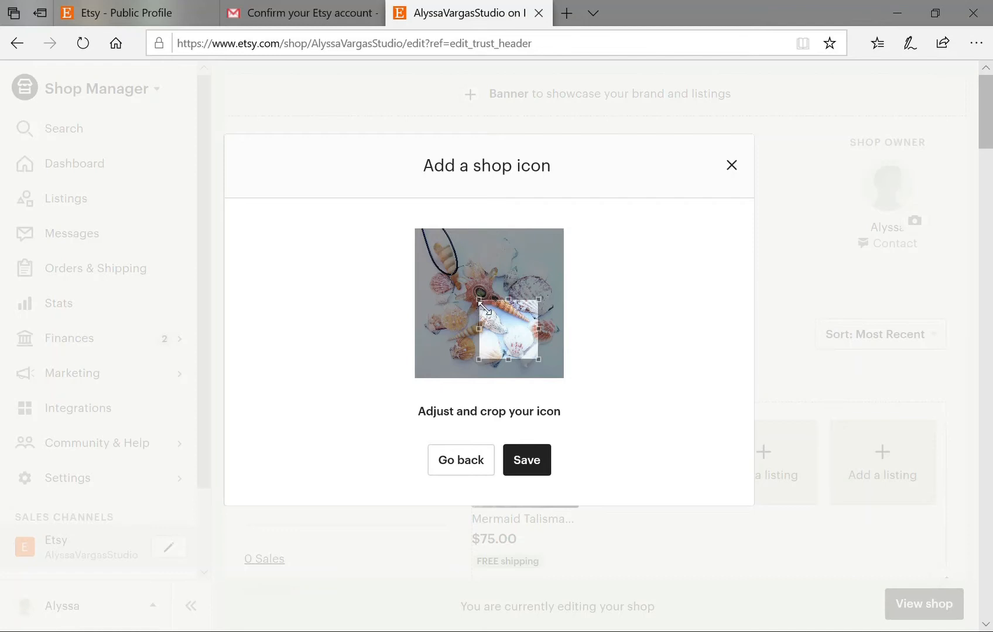
drag(481, 303, 423, 244)
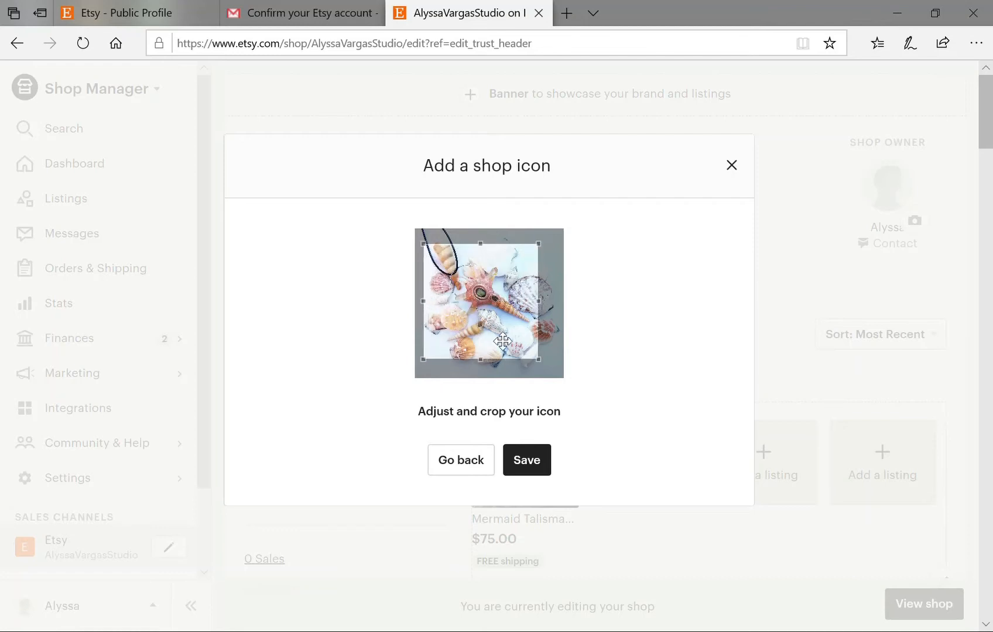
mouse_move(494, 327)
mouse_down()
mouse_move(514, 312)
mouse_move(504, 323)
mouse_up()
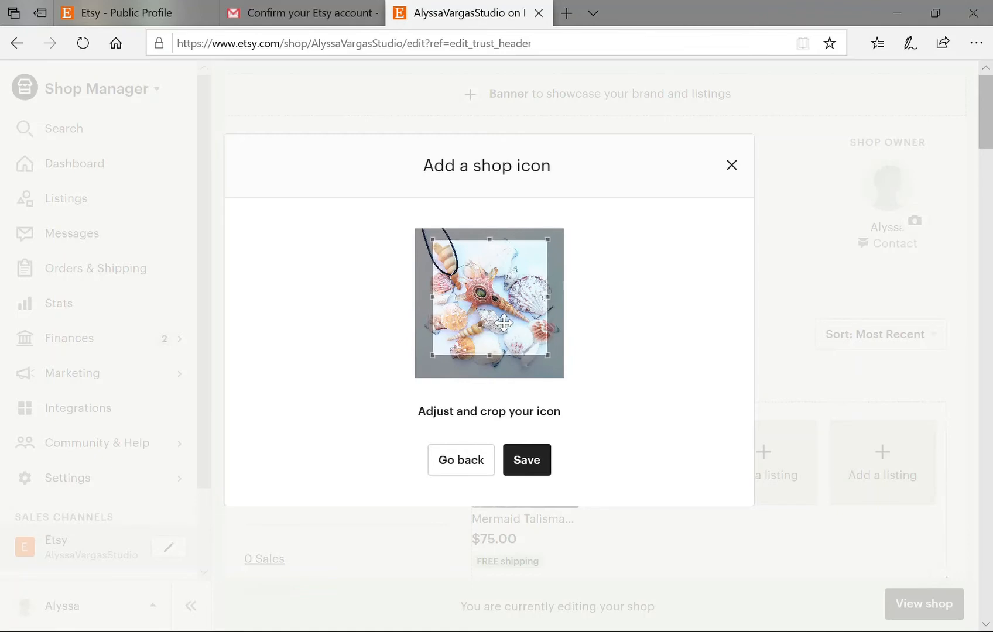
click(530, 461)
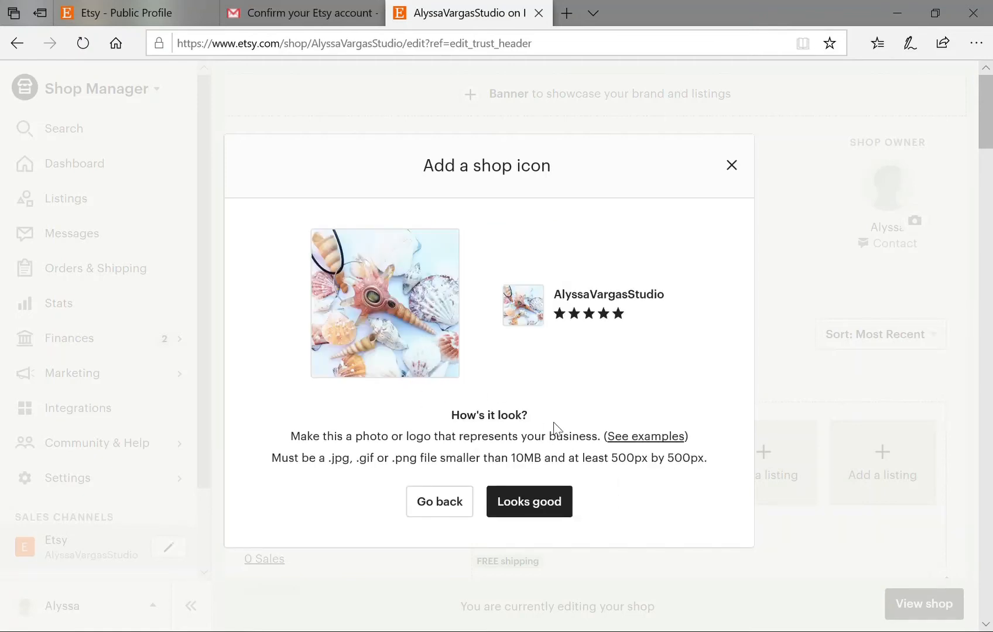
click(530, 505)
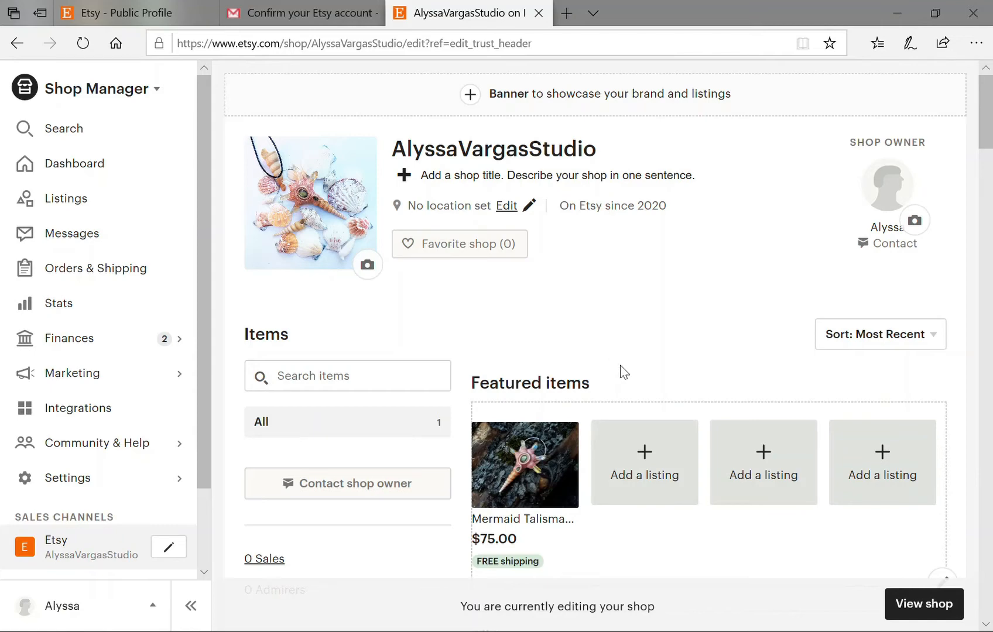
click(915, 221)
click(491, 493)
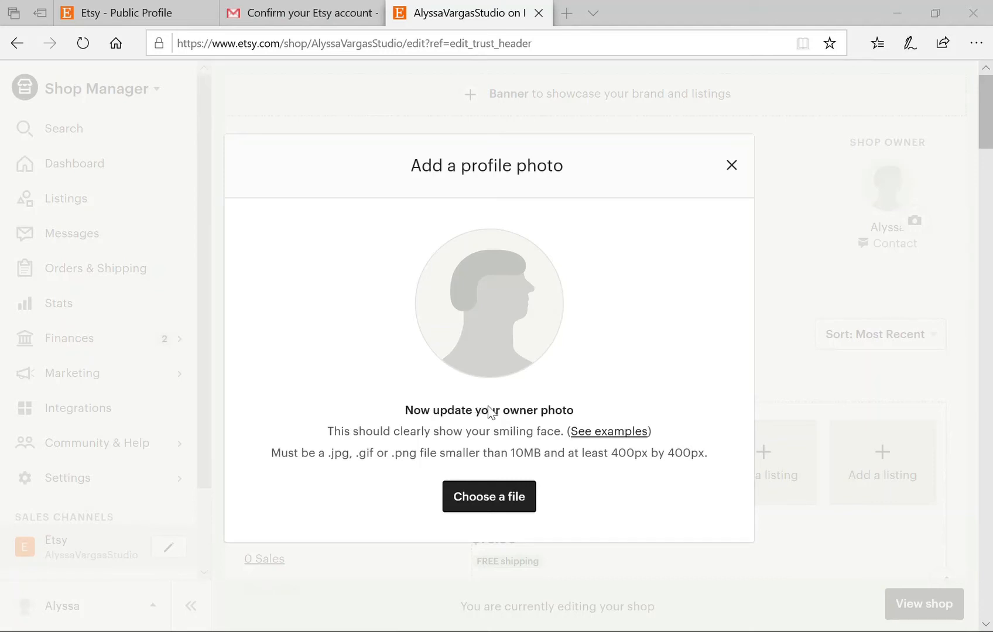
Upload the photo of two smiling people and save it as the owner's profile photo.
click(634, 508)
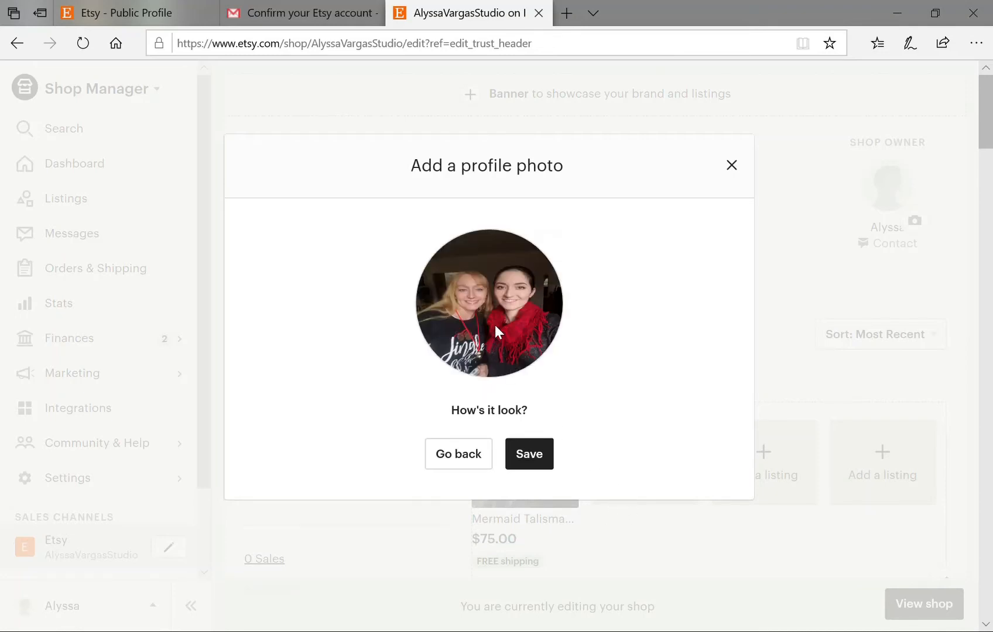
click(533, 467)
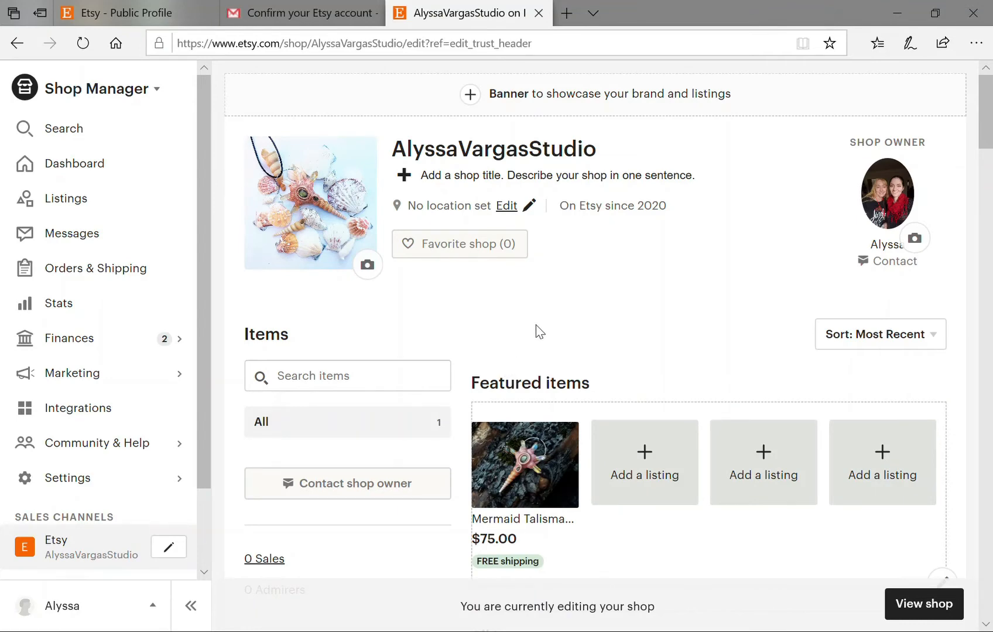
Add a new shop banner using the Mini Banner style.
click(477, 97)
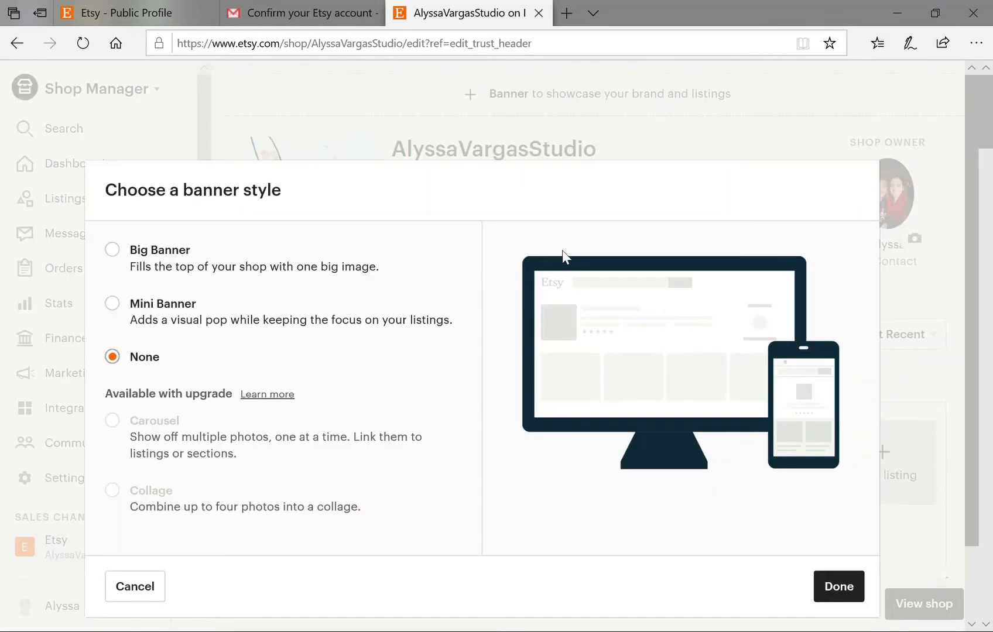
click(109, 305)
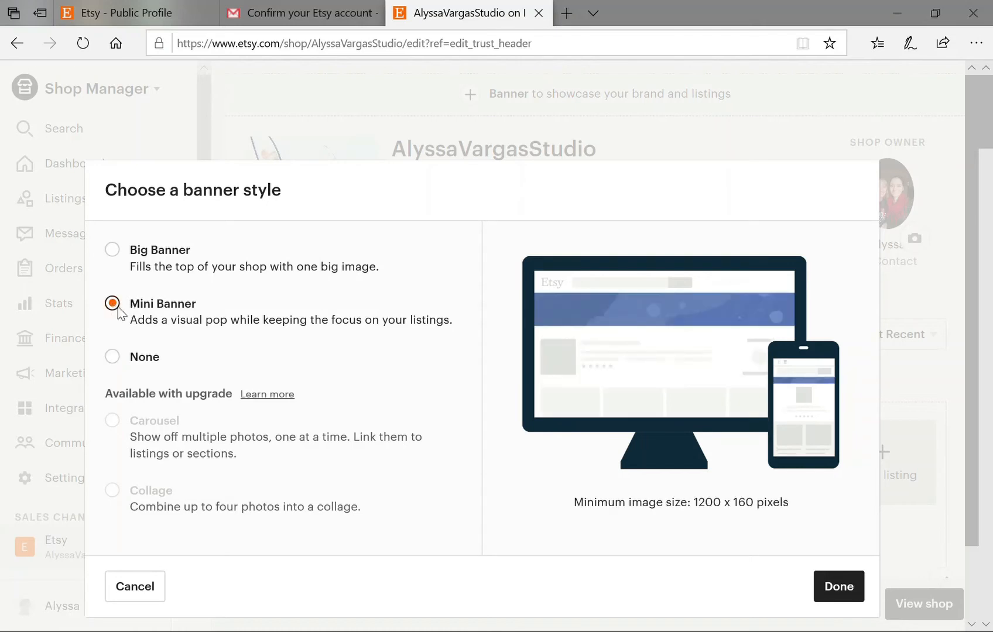
click(838, 585)
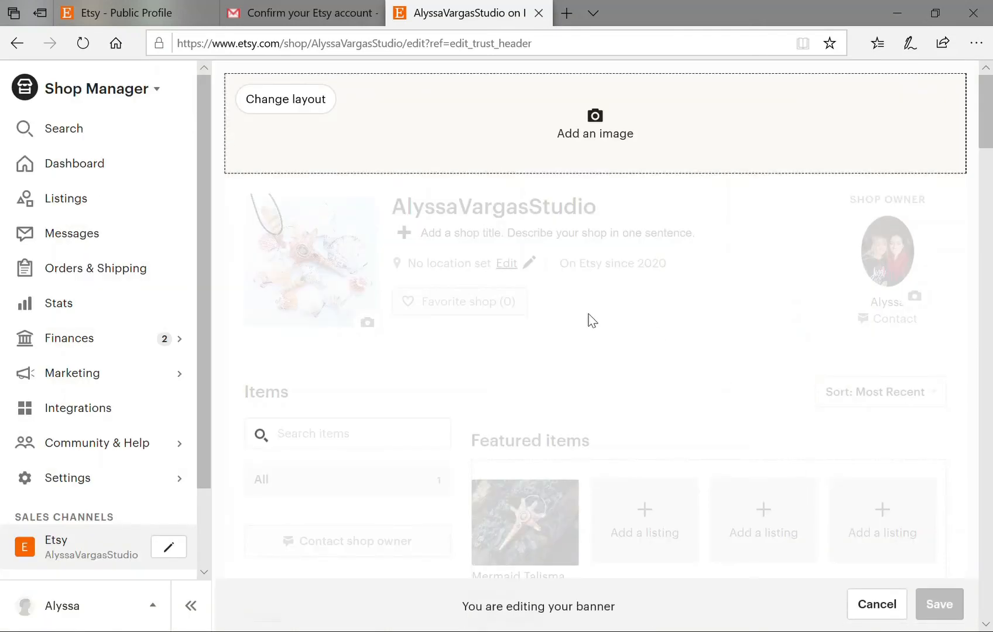
Upload the pink pendant on dark bark photo, reposition it in the banner, and save.
click(598, 148)
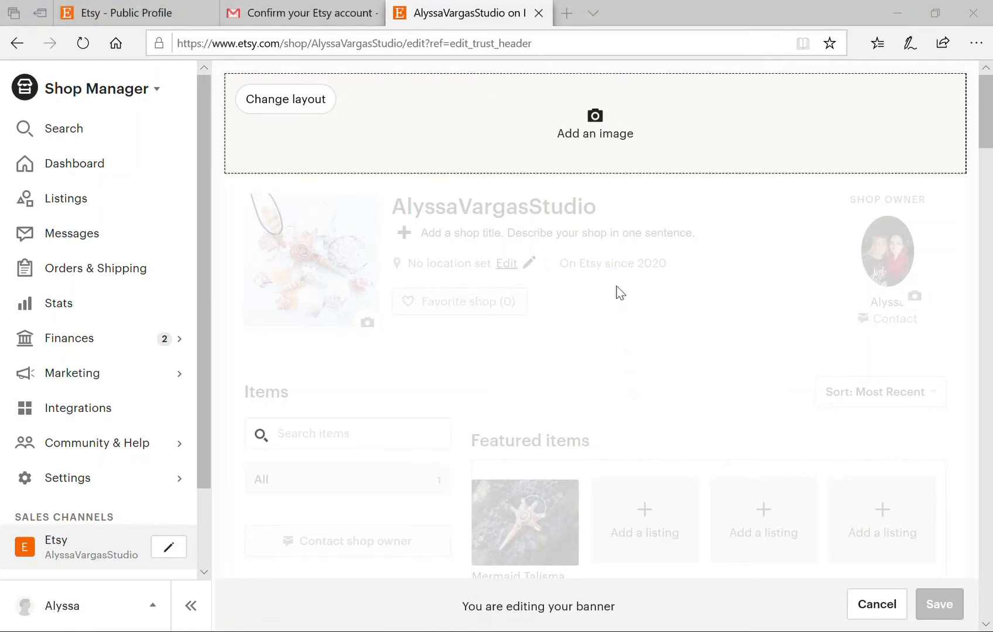
click(649, 508)
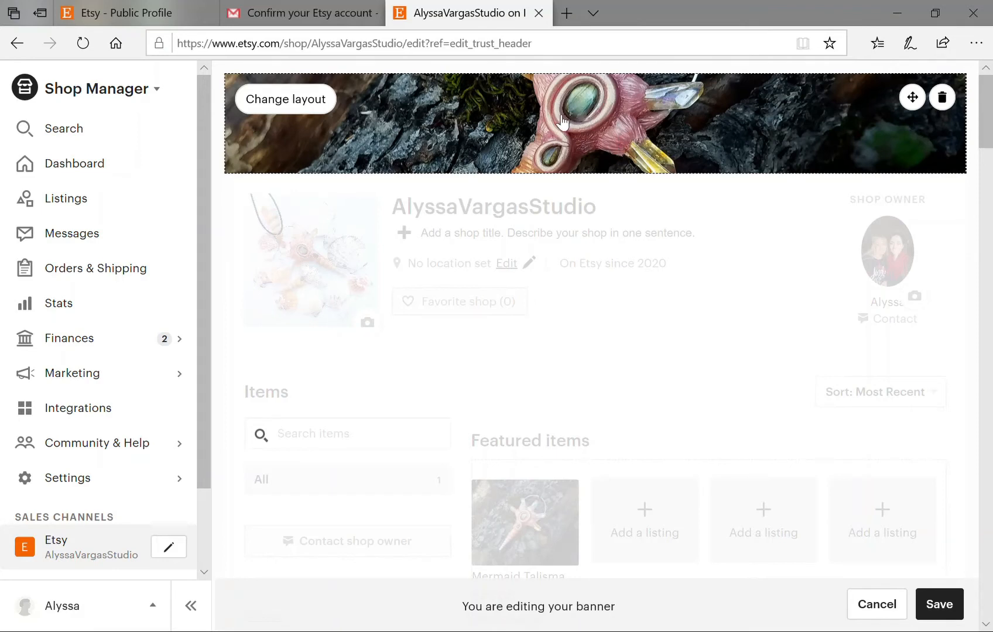
click(913, 97)
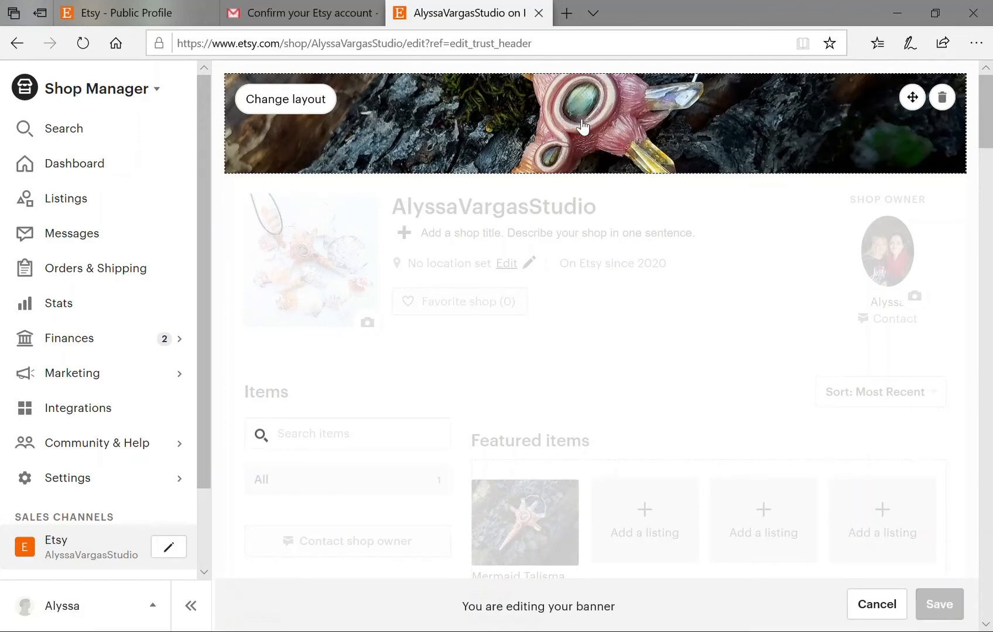
drag(583, 124, 627, 126)
click(913, 96)
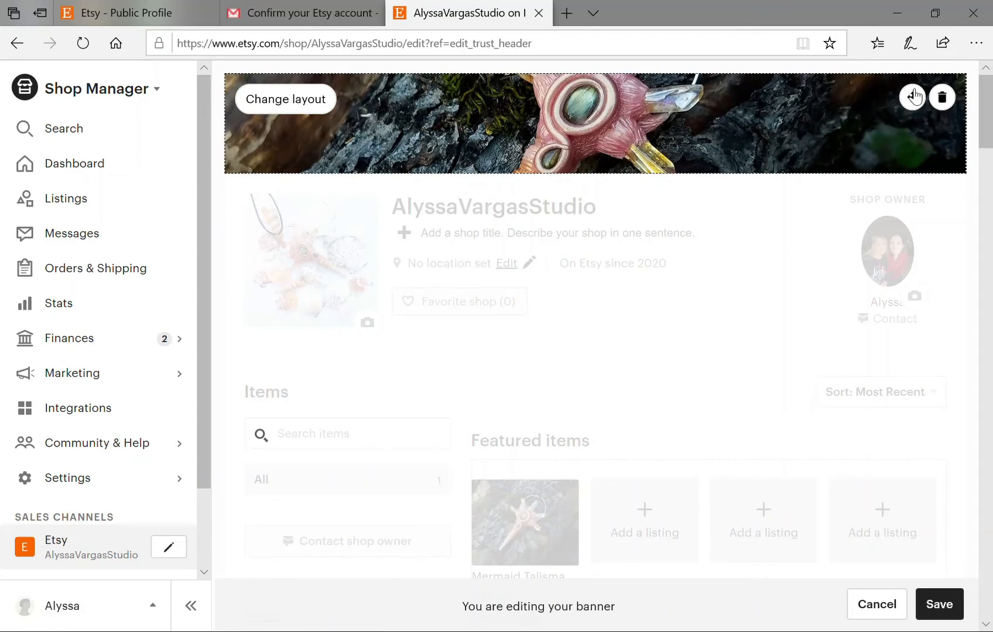
click(941, 612)
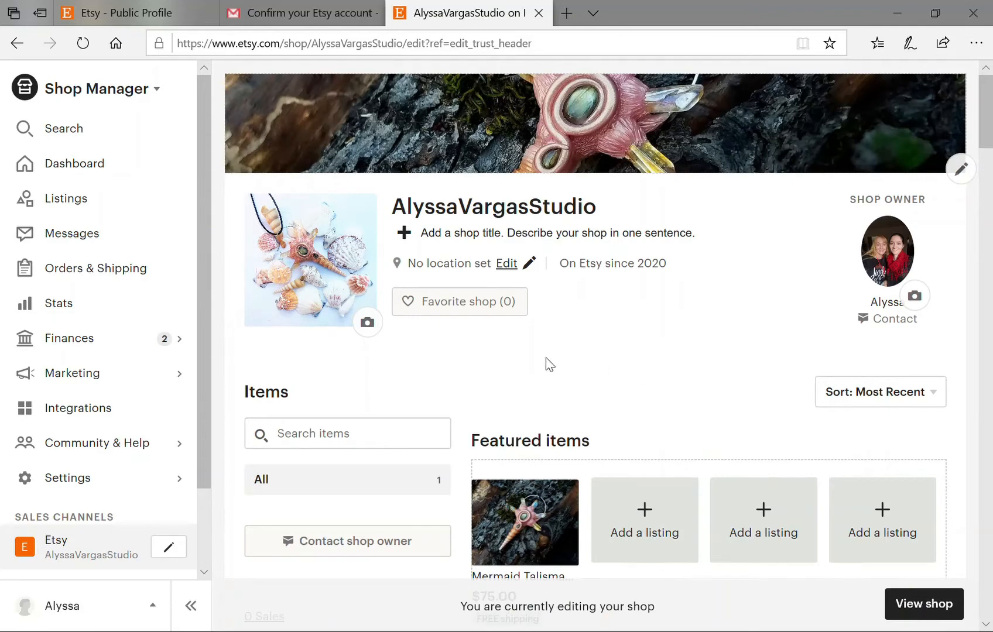
Set the shop location to Pioneer, California, United States Of America and save it.
click(507, 264)
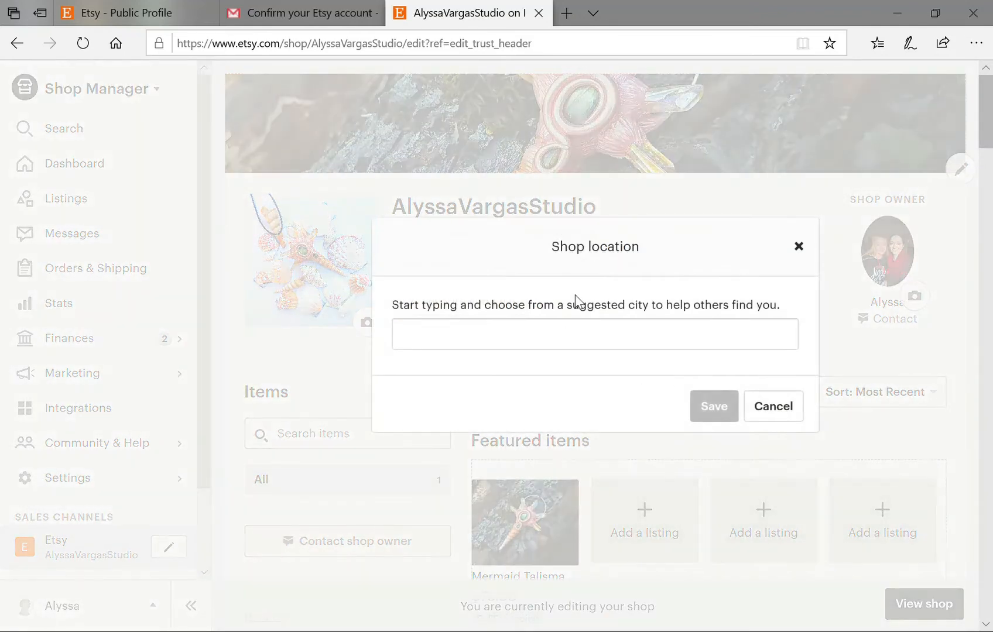
click(518, 348)
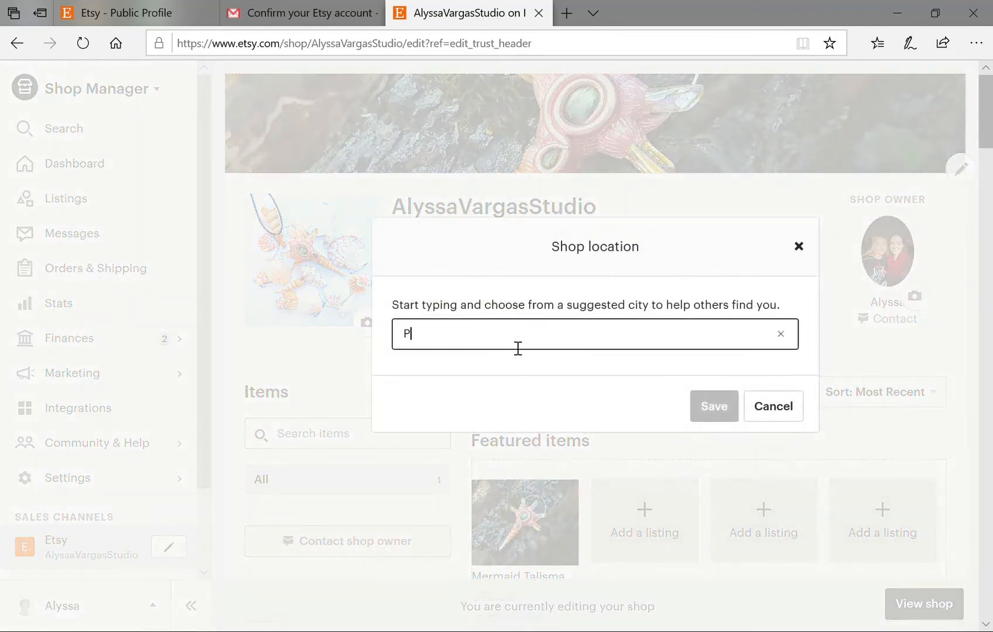
text(Pio)
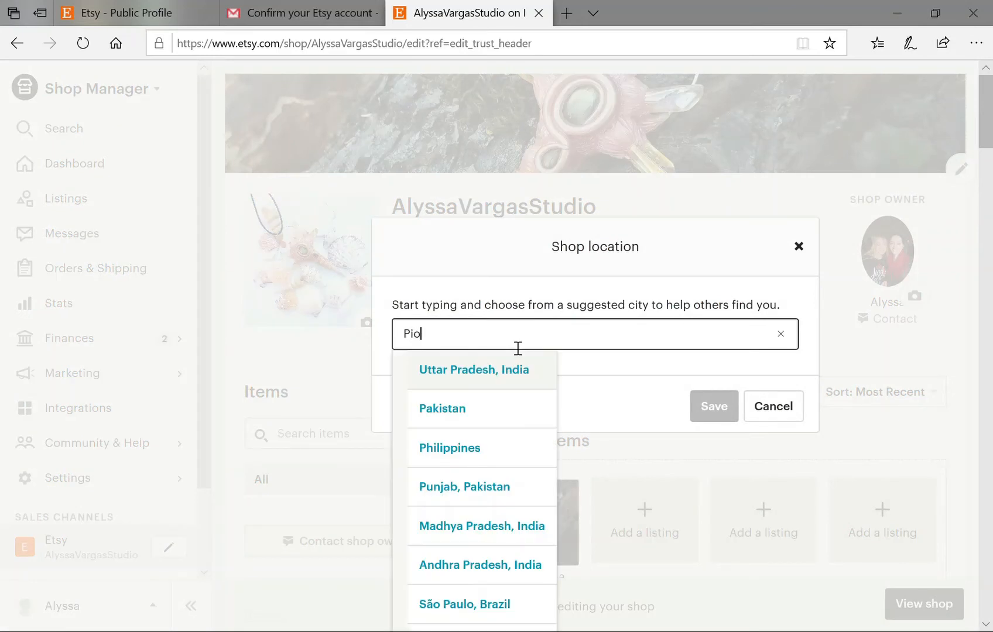
text(neer)
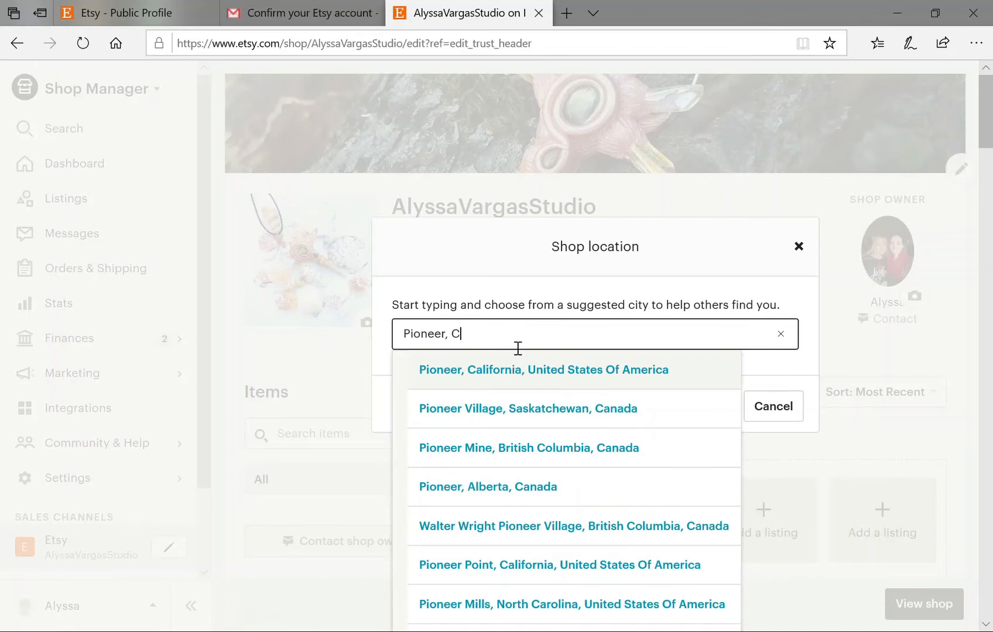
text(, C)
click(540, 370)
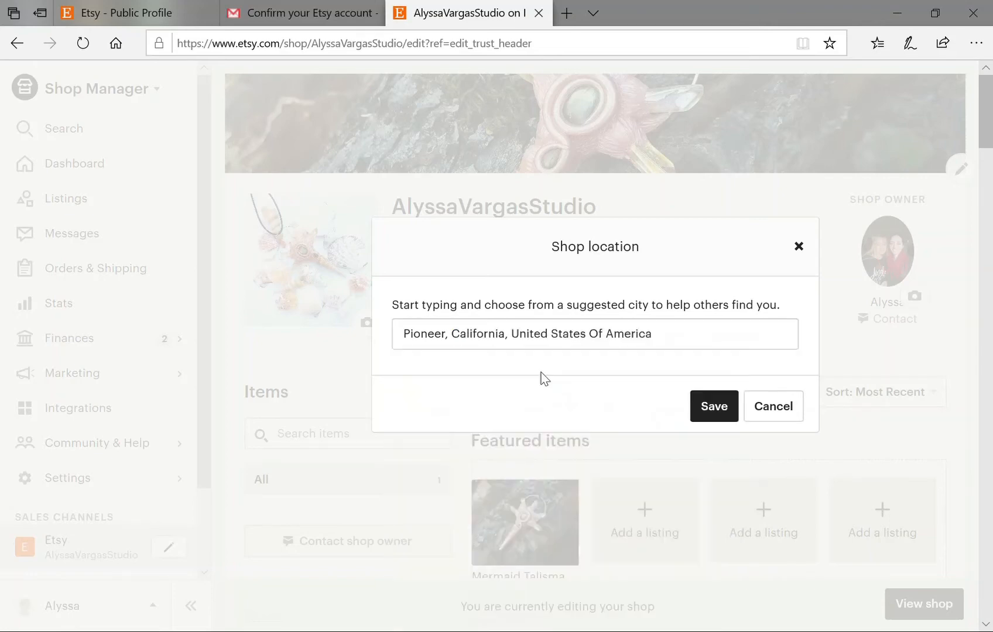
click(730, 412)
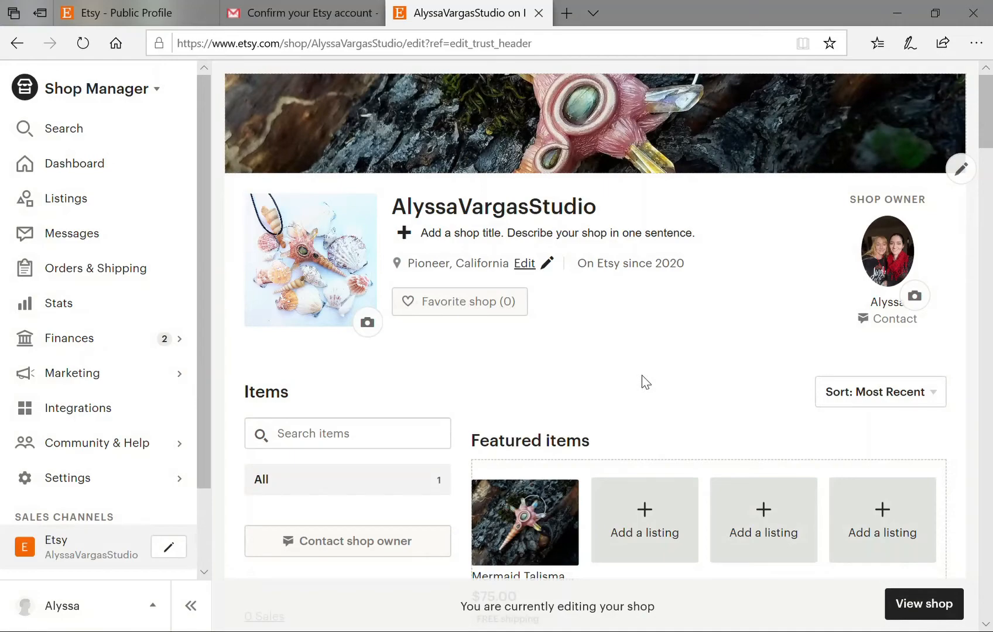
Scroll down the shop editor until More information and Add an FAQ are visible.
scroll(644, 379, down, 10)
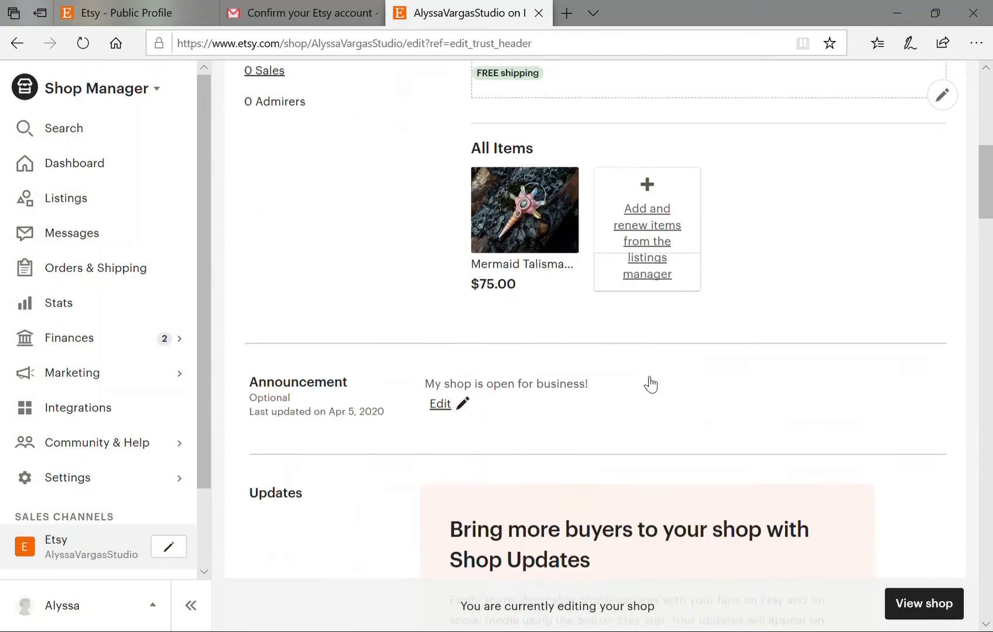
scroll(650, 385, down, 15)
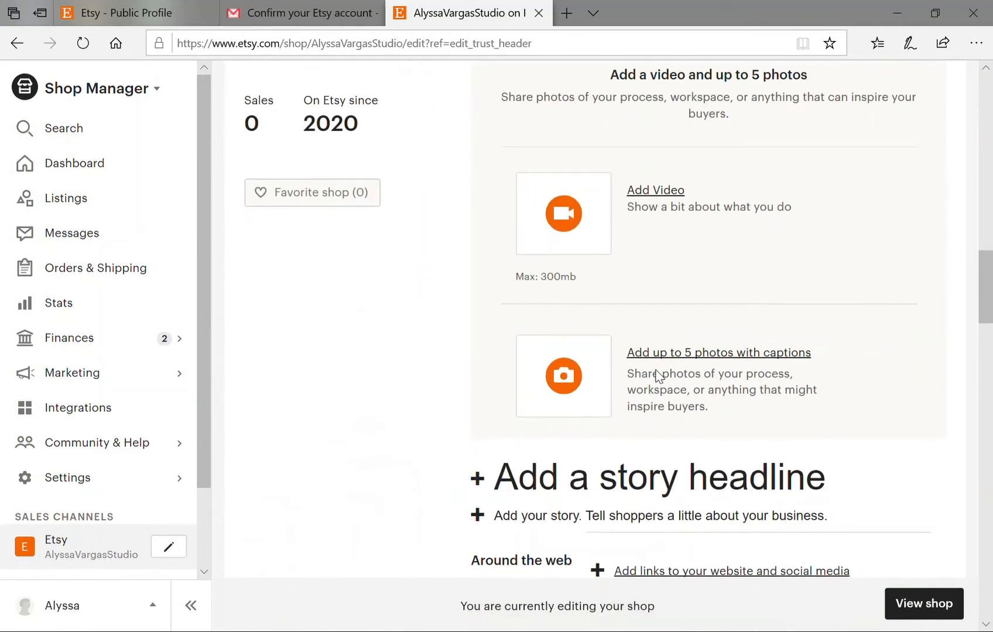
scroll(988, 334, down, 5)
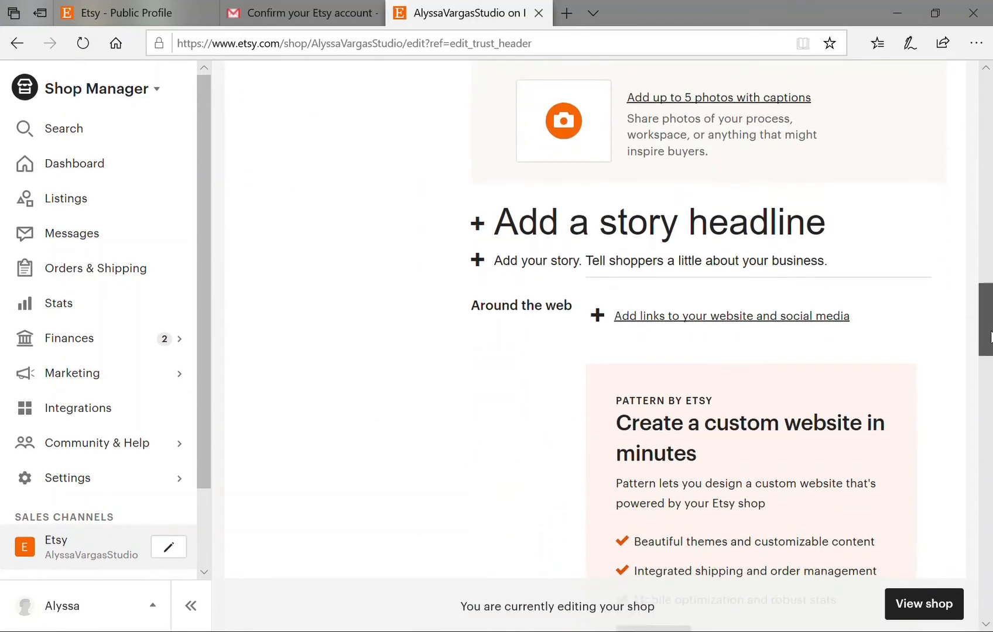
drag(989, 336, 990, 580)
Start a new FAQ with 'Gift wrapping and packaging' as the question.
click(505, 361)
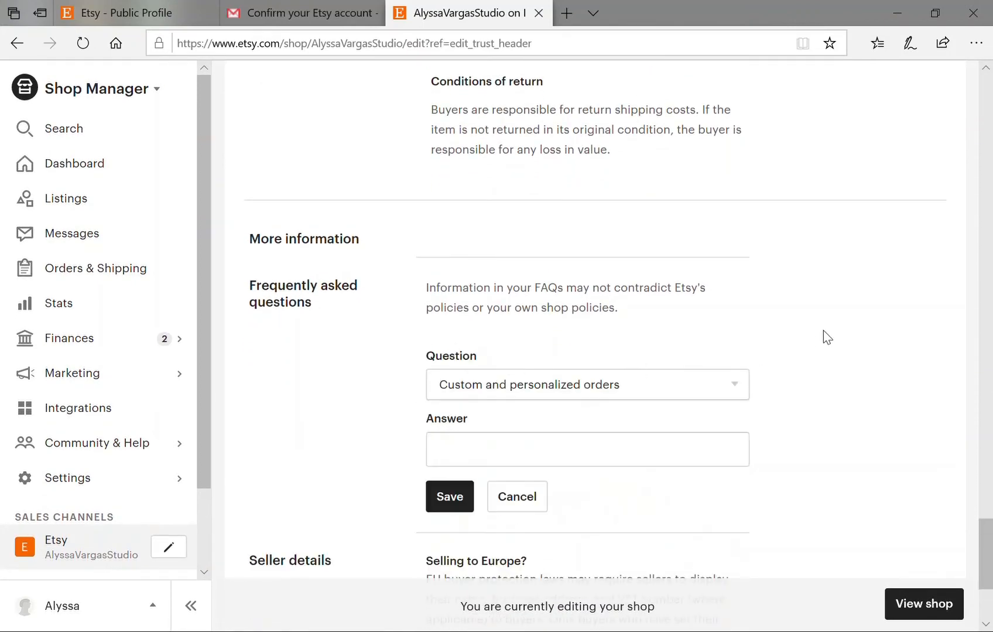
scroll(518, 408, down, 2)
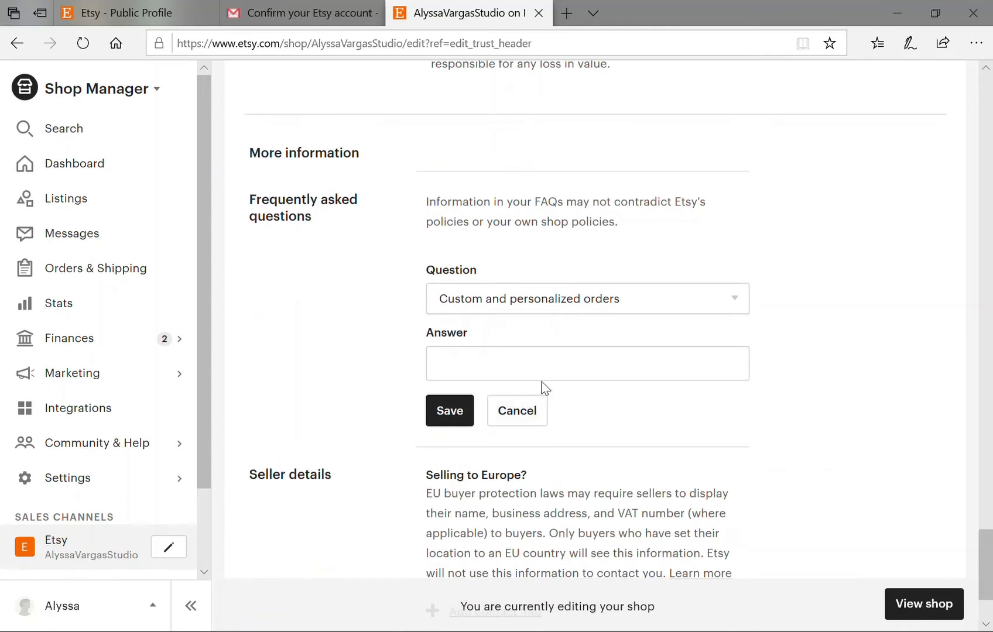
click(624, 302)
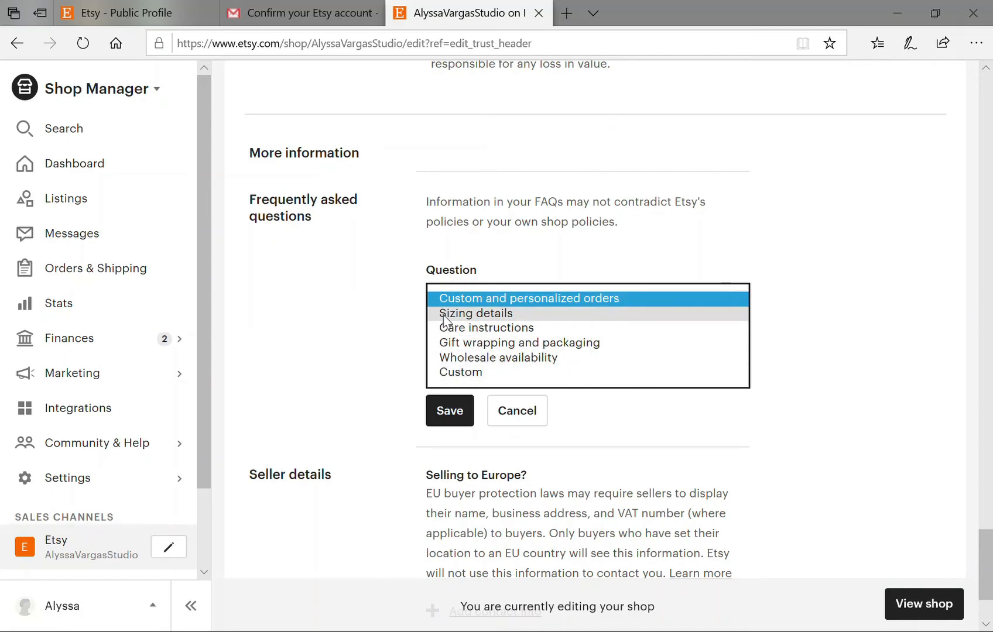
click(461, 341)
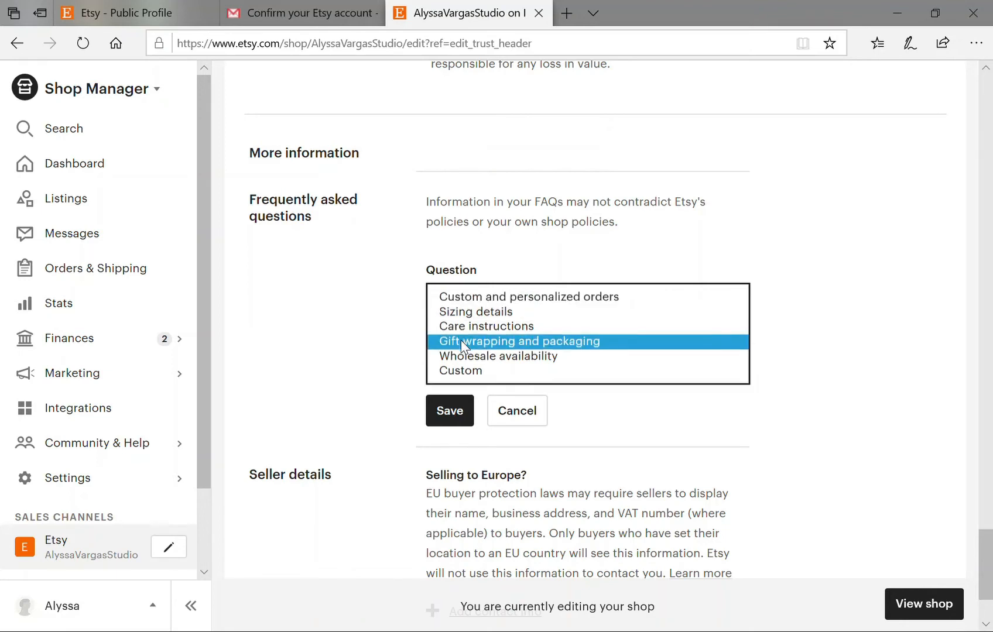
click(522, 368)
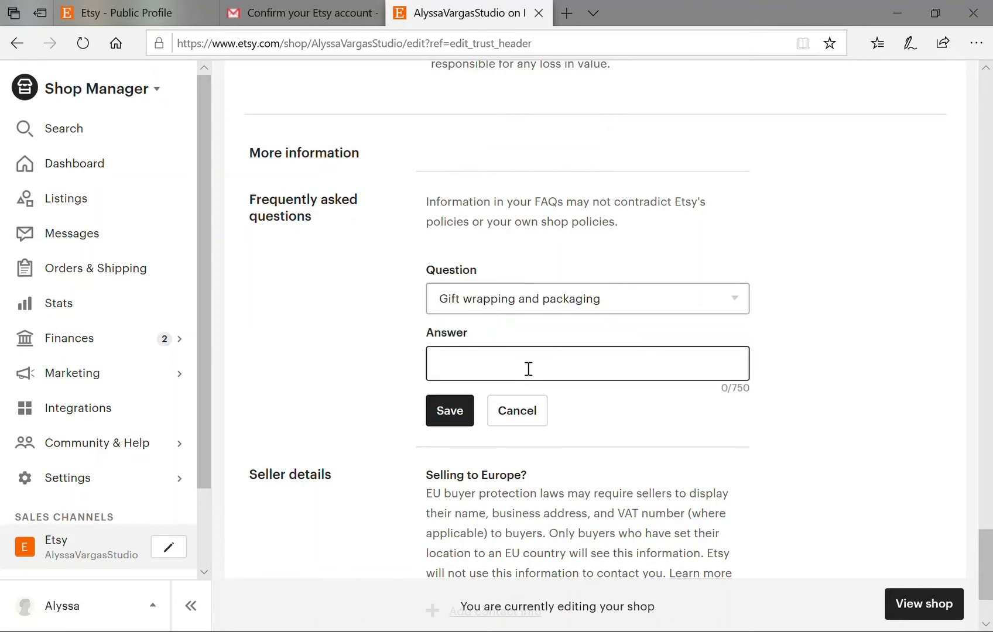
Answer 'I currently do not have gift wrapping options available.' and save the FAQ.
text(I currently do not)
click(287, 336)
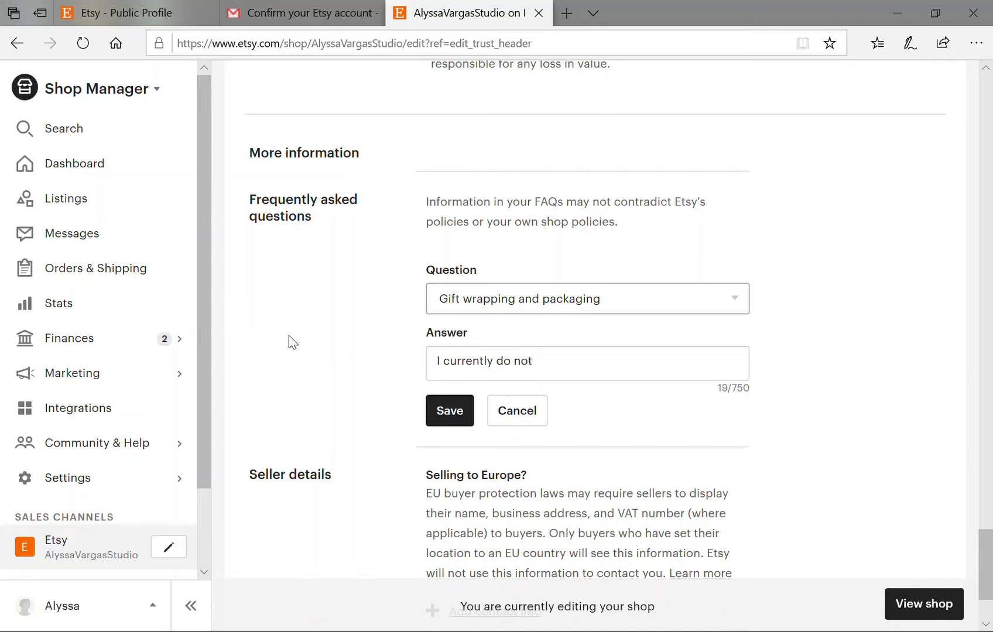
click(587, 376)
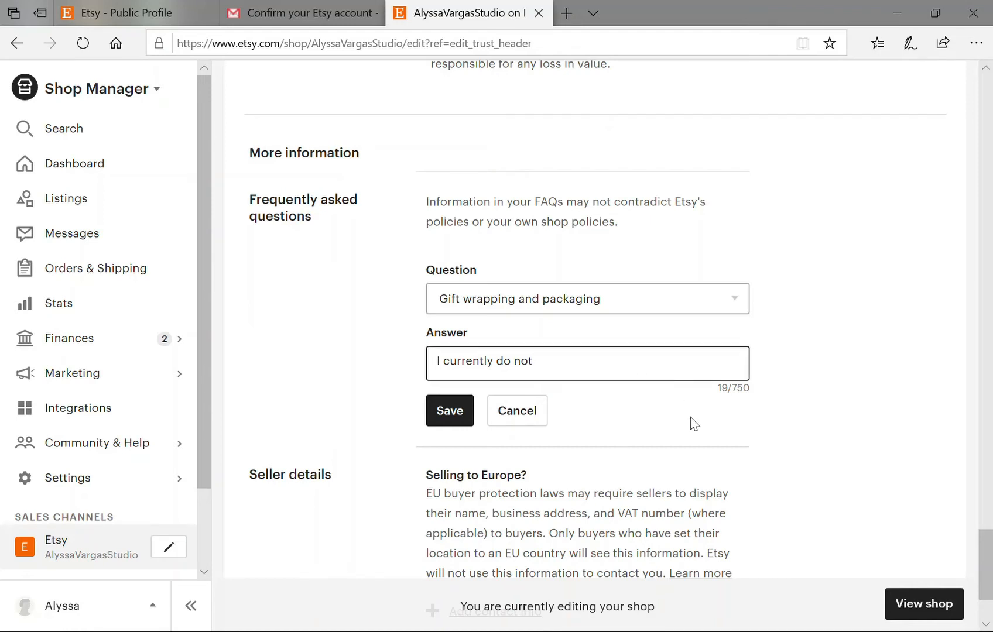
text(have i)
text(ift wrapp)
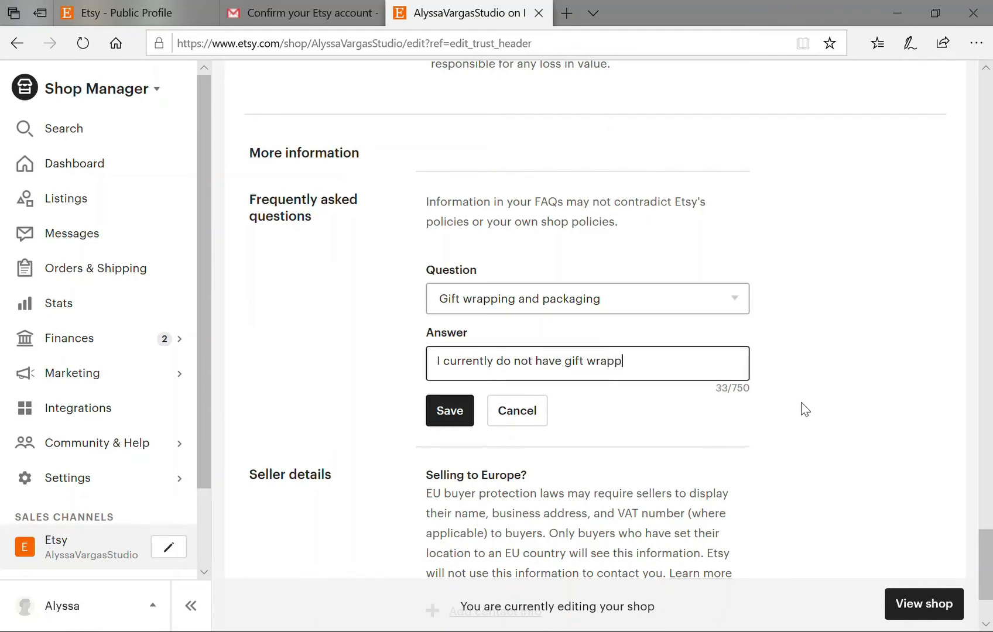
text(ing options available.)
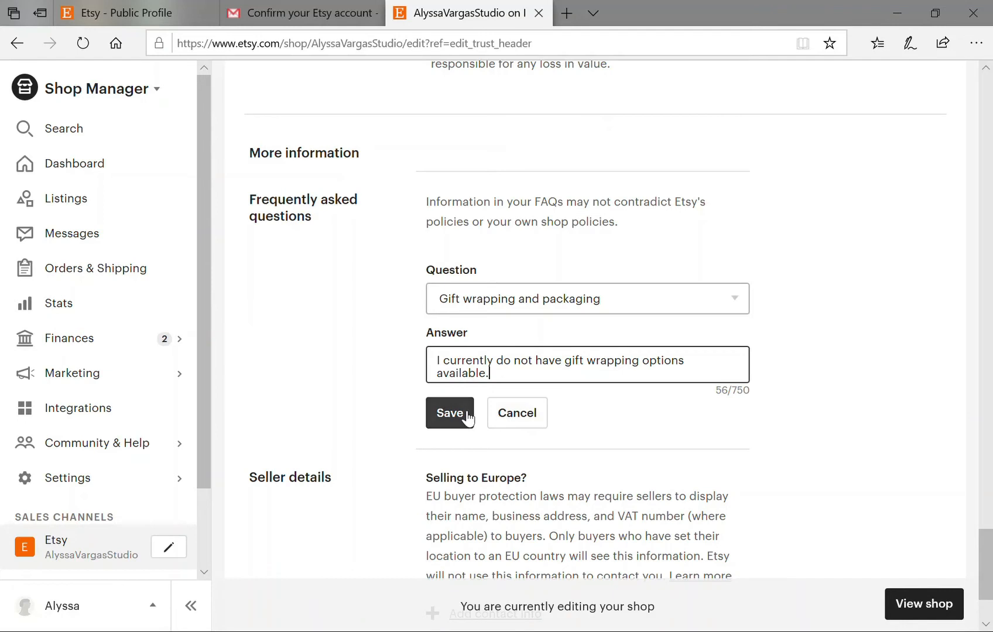
click(450, 412)
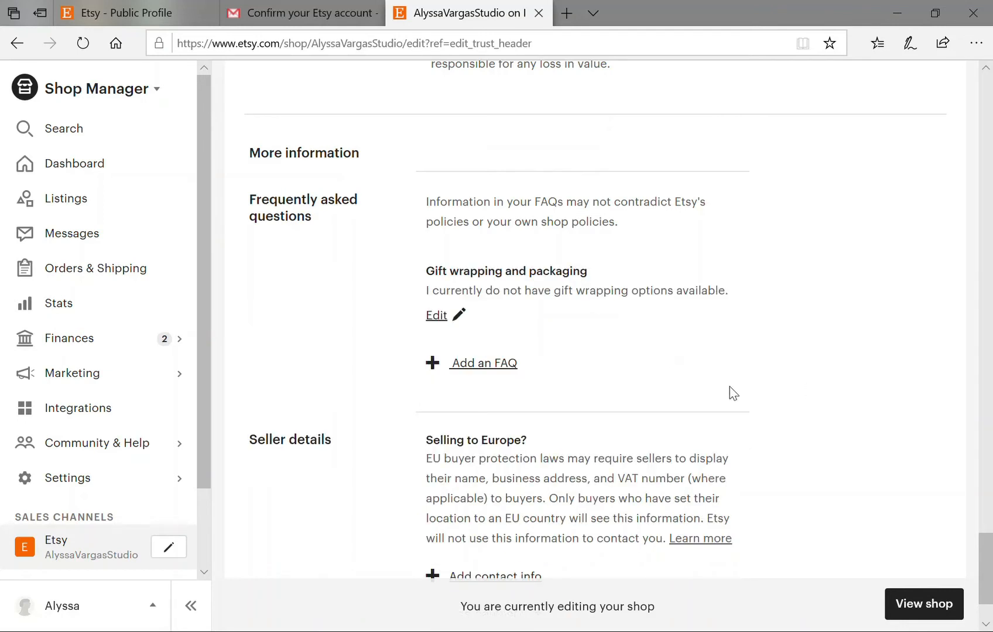
scroll(733, 392, down, 2)
scroll(741, 375, down, 1)
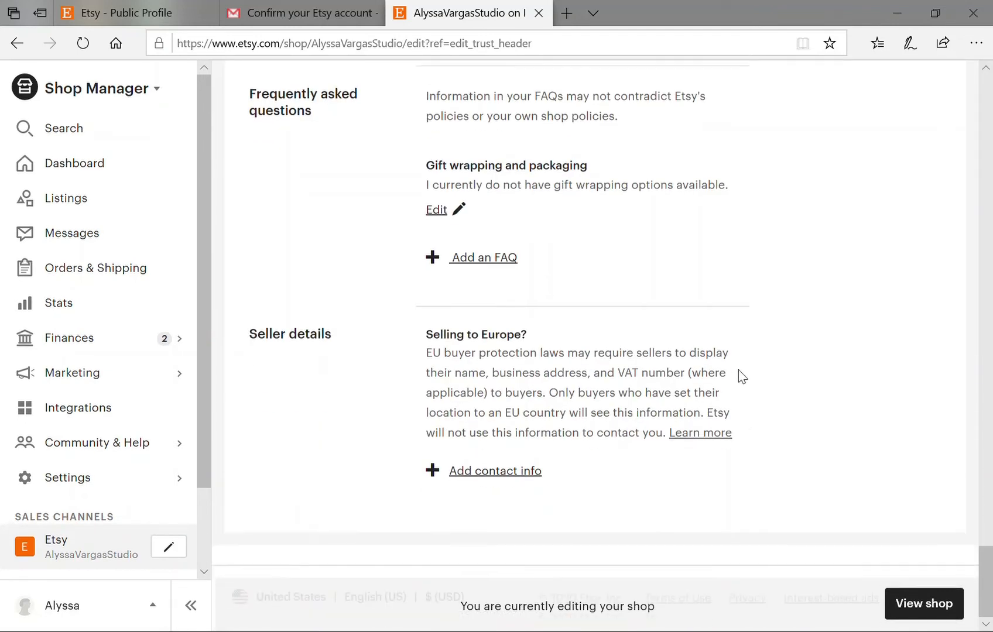
Save a Custom and personalized orders FAQ: 'Ask me about custom orders!…one of a kind piece for you!'.
click(484, 262)
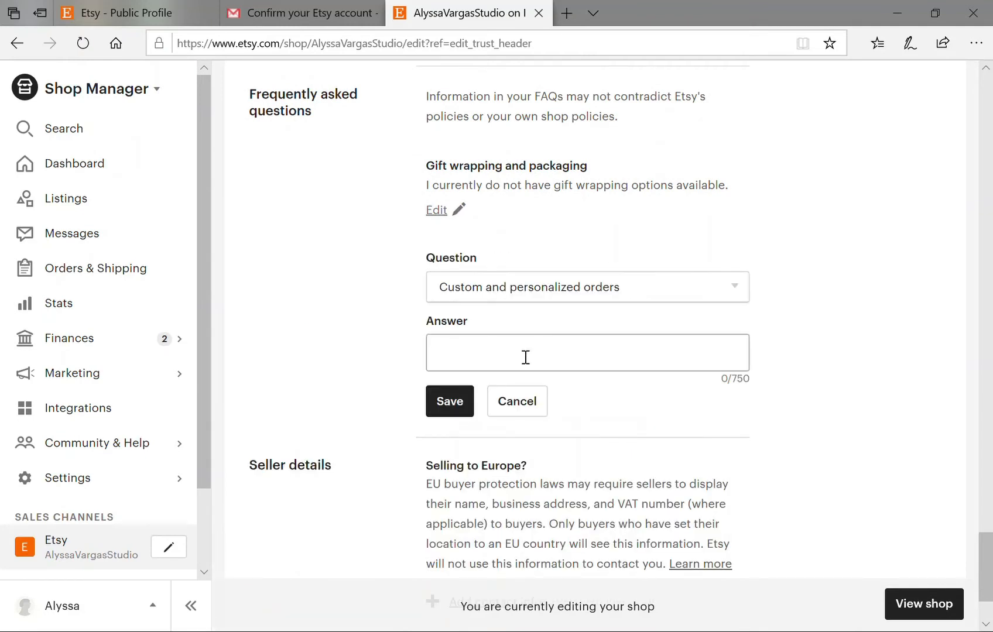
click(581, 360)
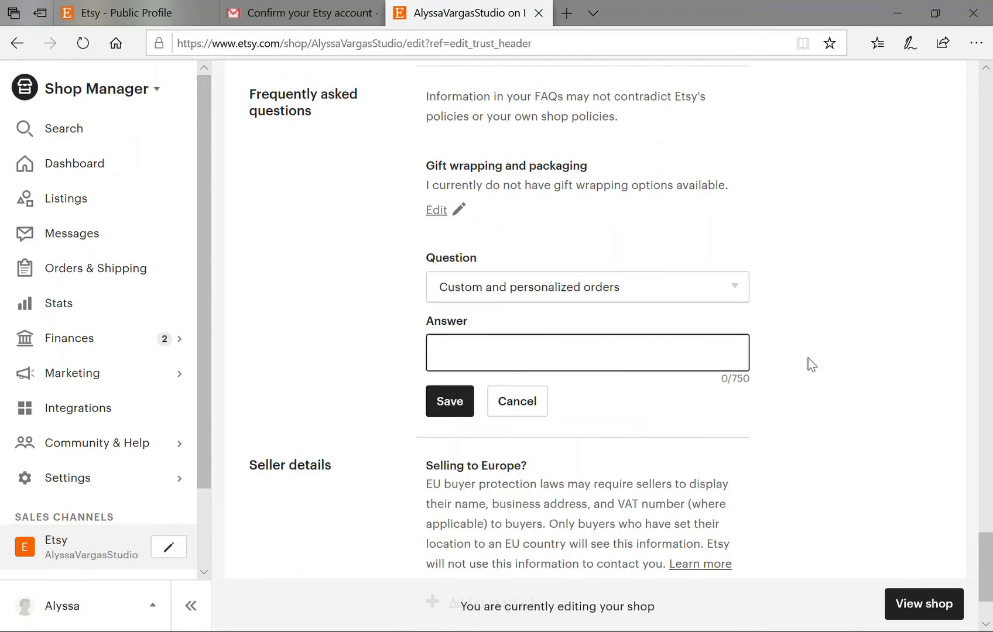
text(Ask me about c)
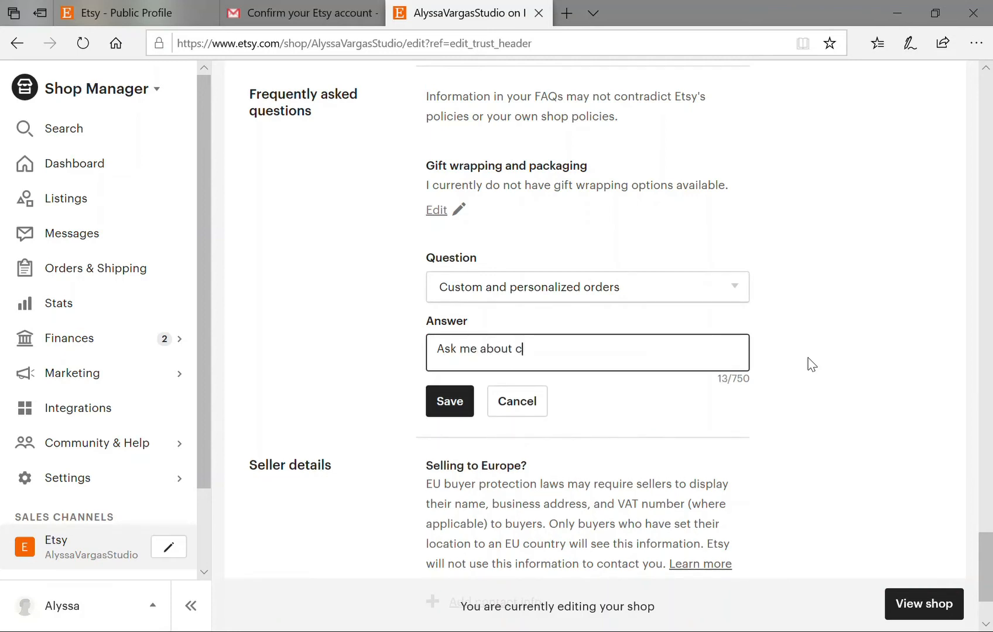
text(ustom orders! I wou)
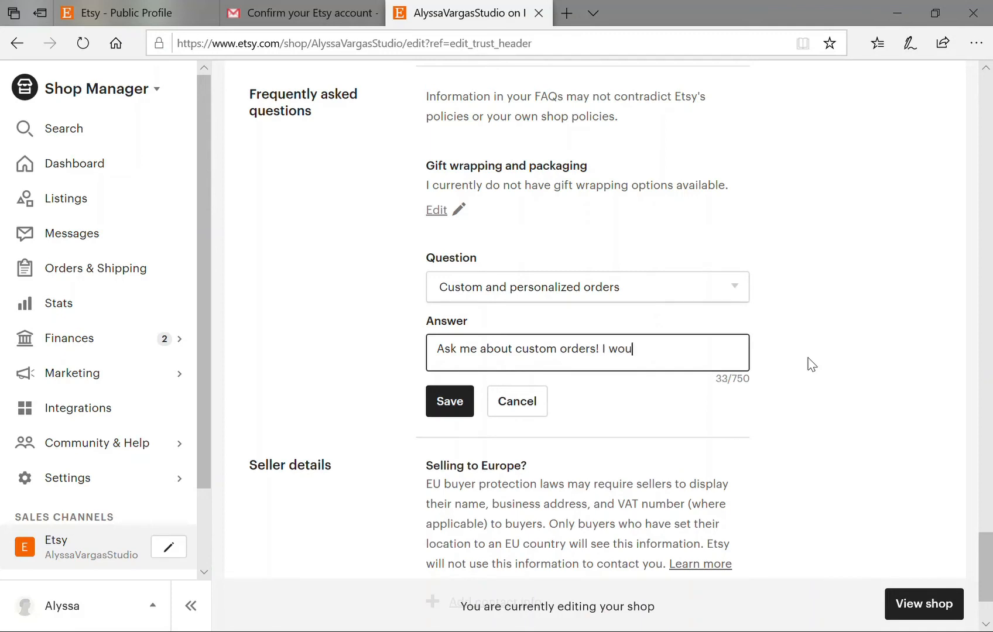
text(ld be more tha)
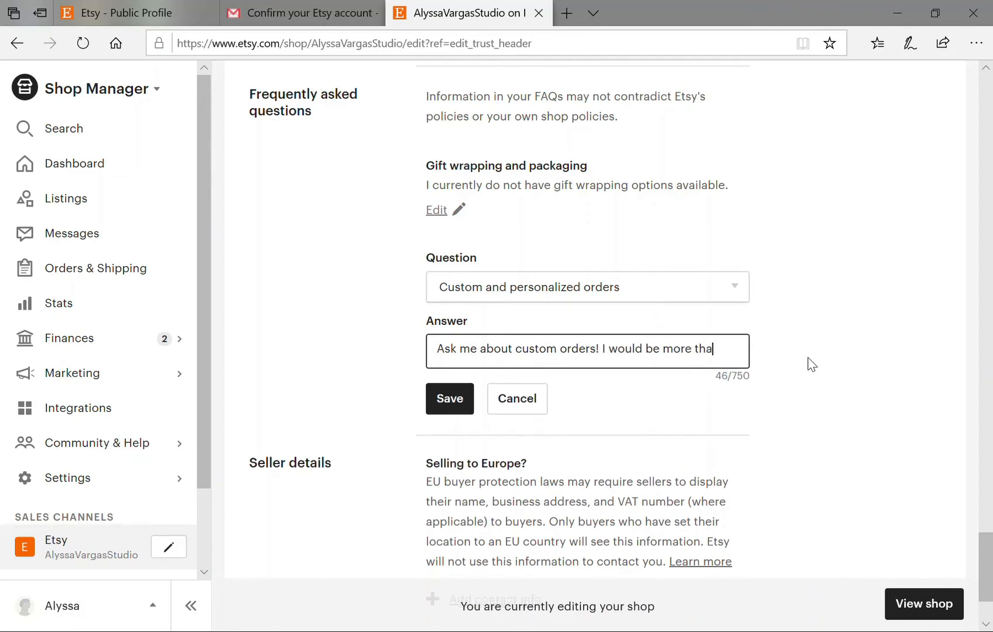
text(n happy to make a unique, on)
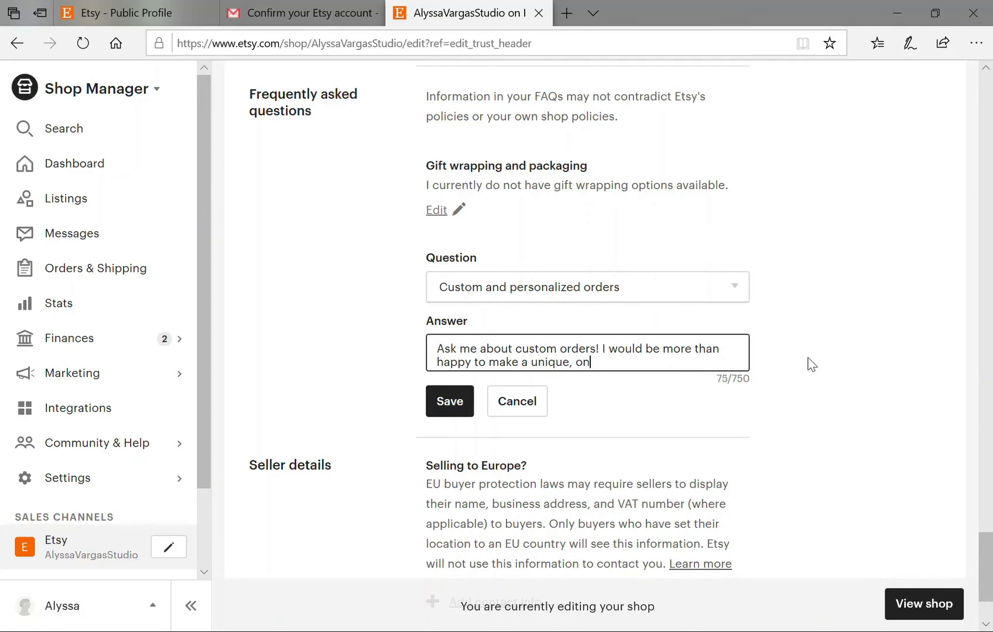
text(e of a kind piece yo)
key(BackSpace)
key(BackSpace)
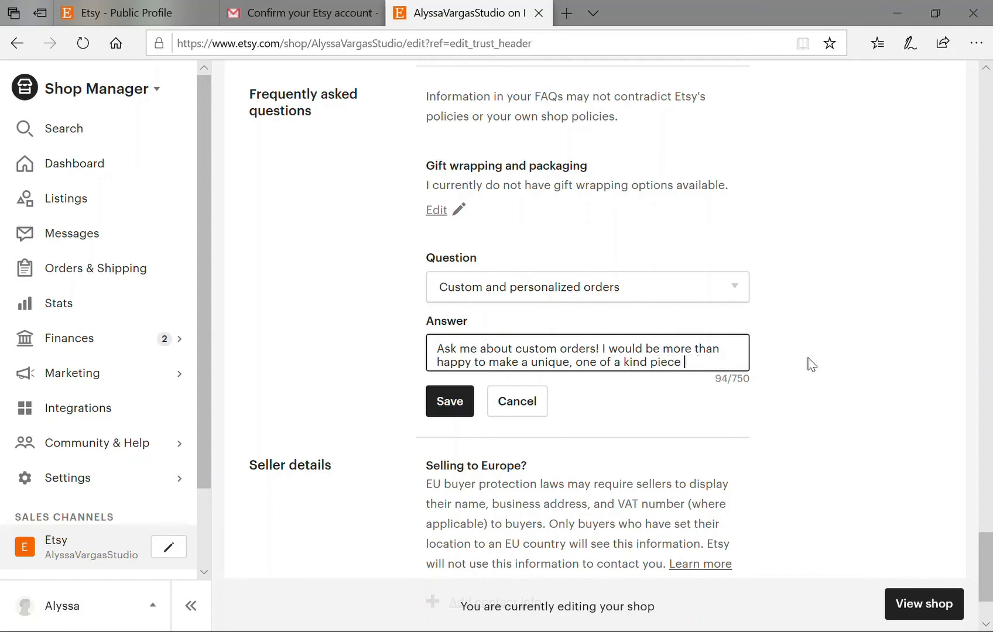
text(for you!)
click(451, 403)
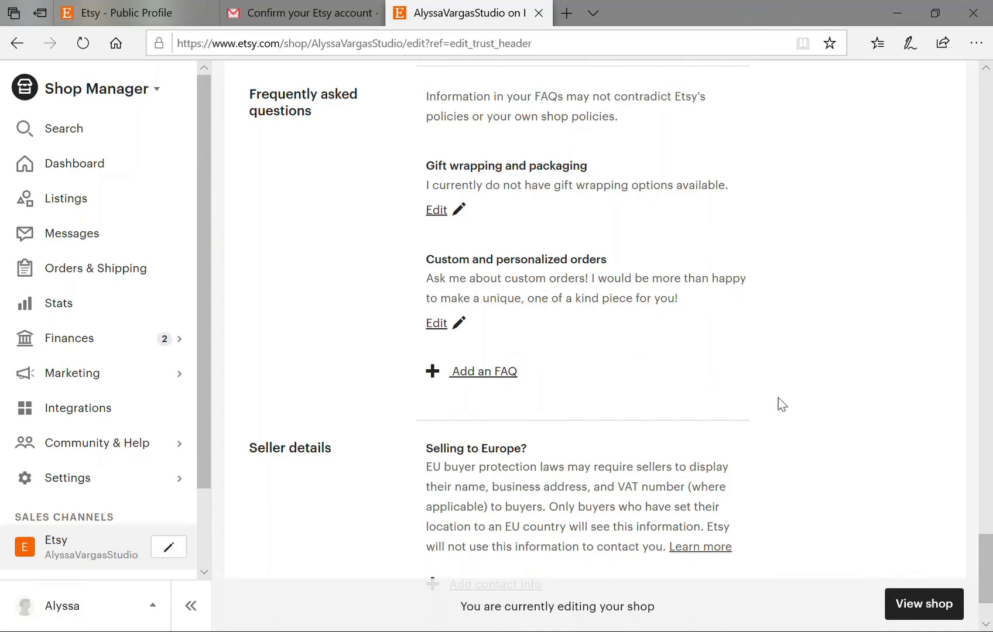
scroll(779, 400, down, 2)
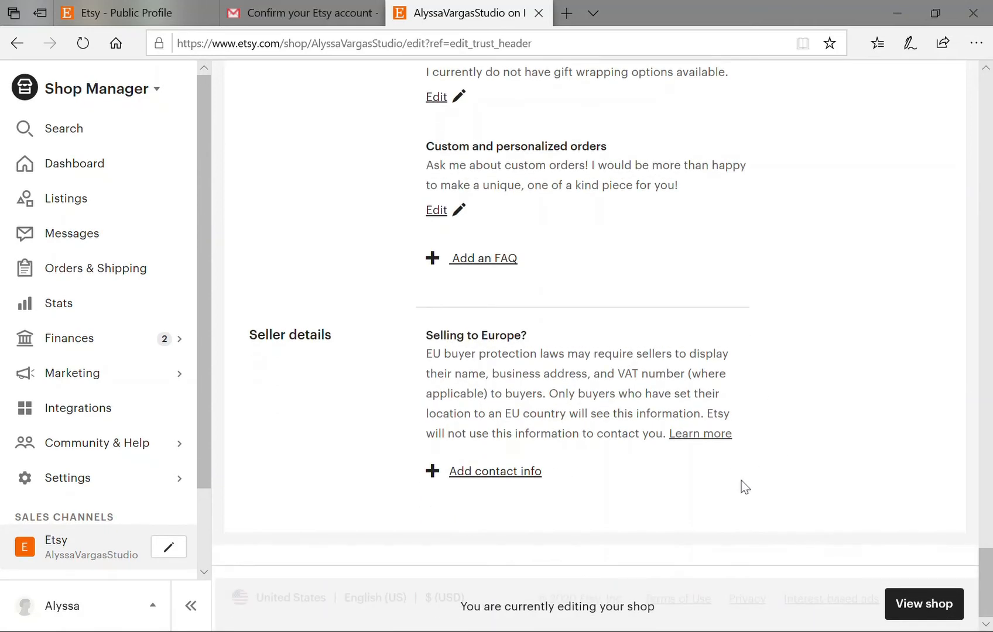
Add the paragraph 'Please note that custom orders cannot be returned/exchanged.' to the custom orders answer and save.
click(438, 212)
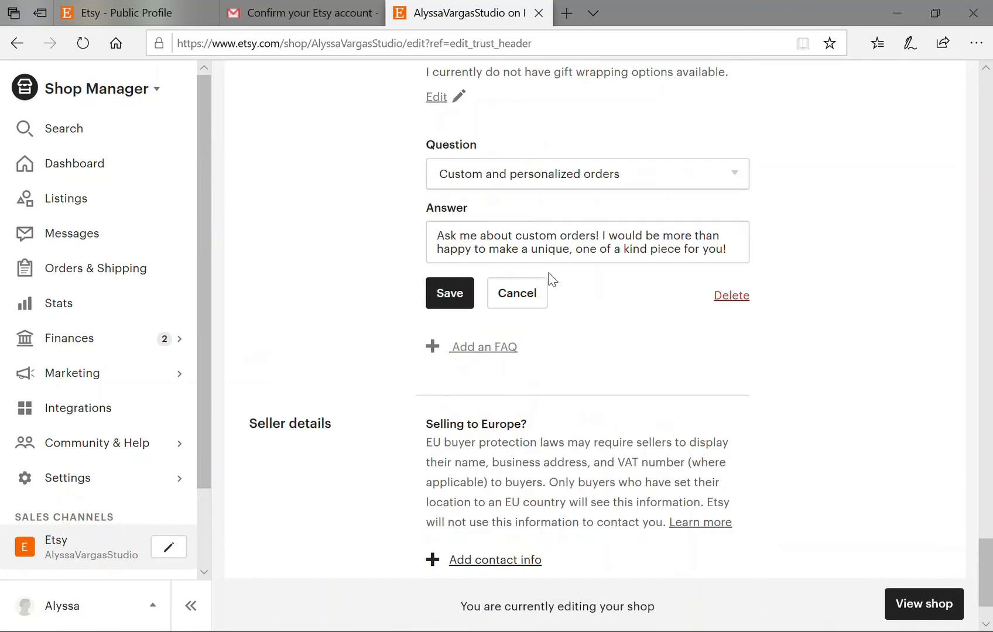
key(Return)
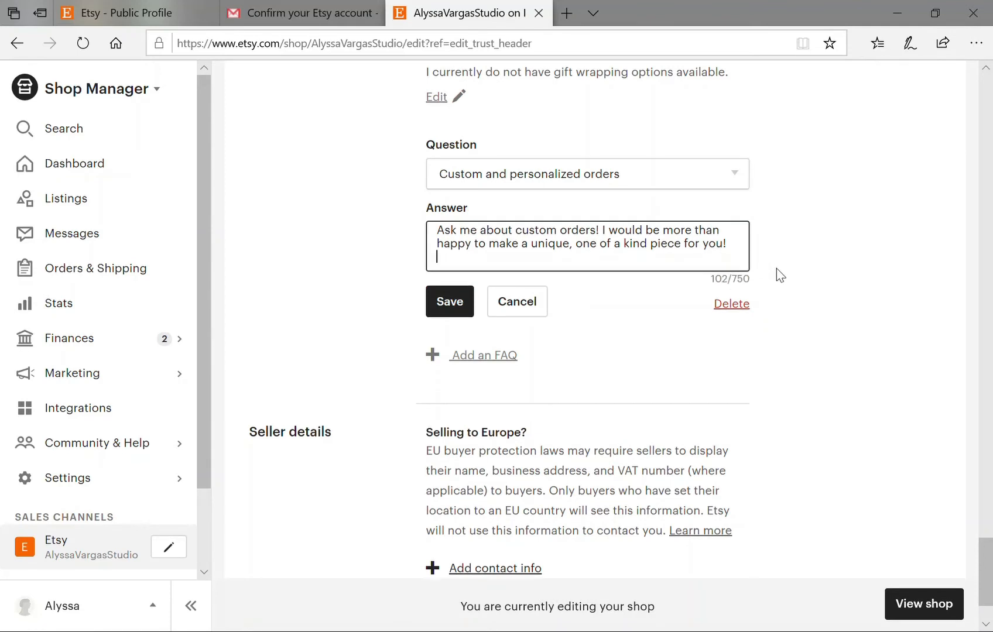
key(Return)
text(Please not)
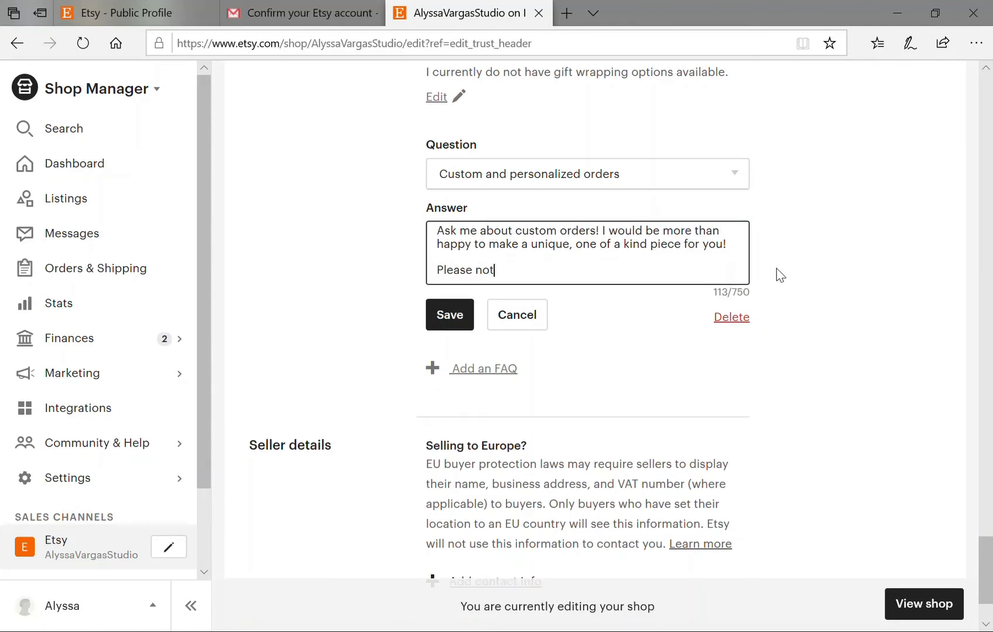
text(e that custom )
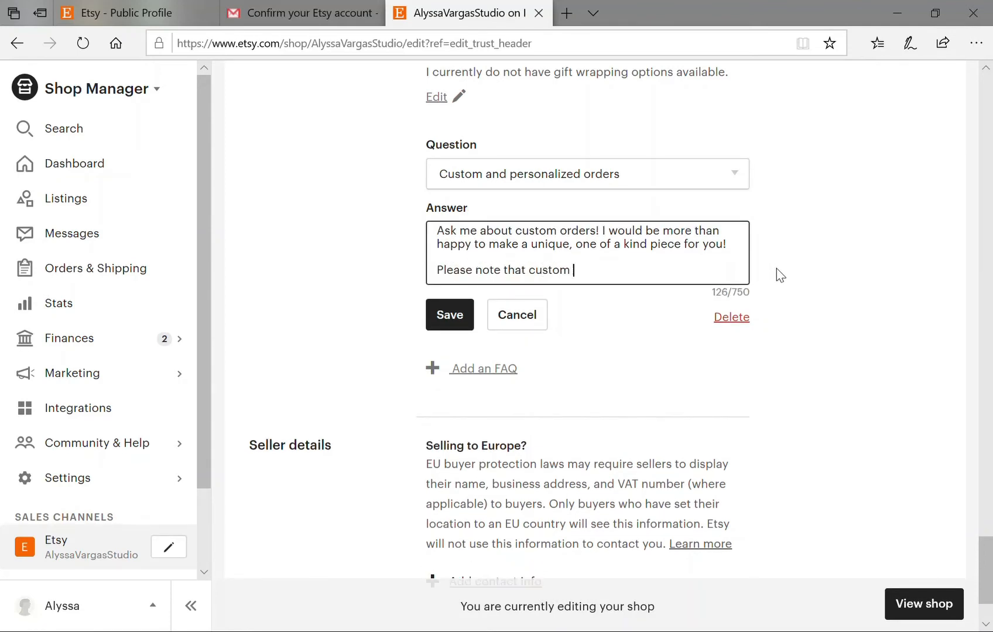
text(orders cannot be returned)
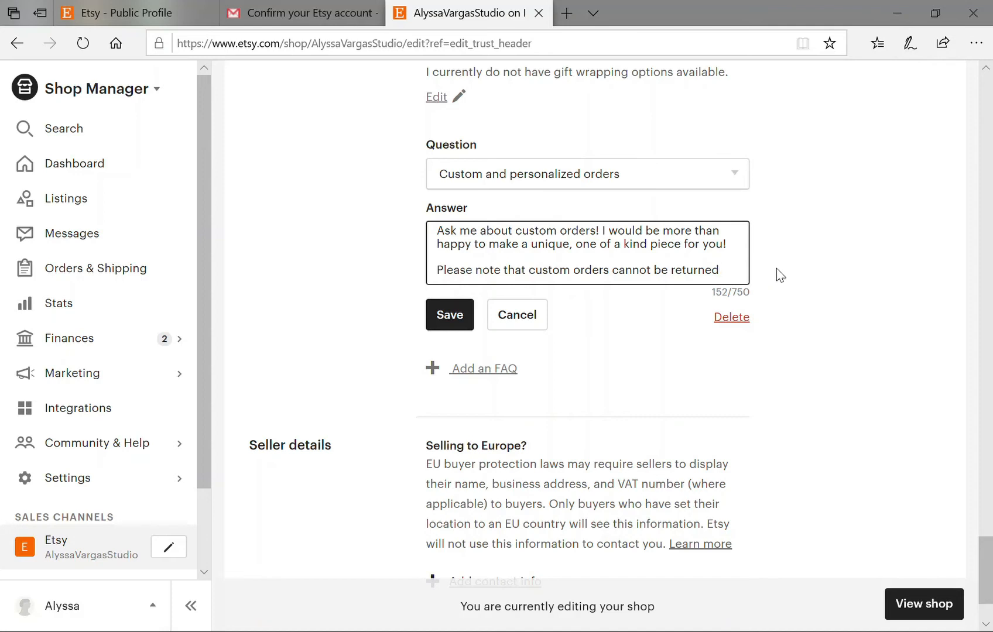
text(/exchanged.)
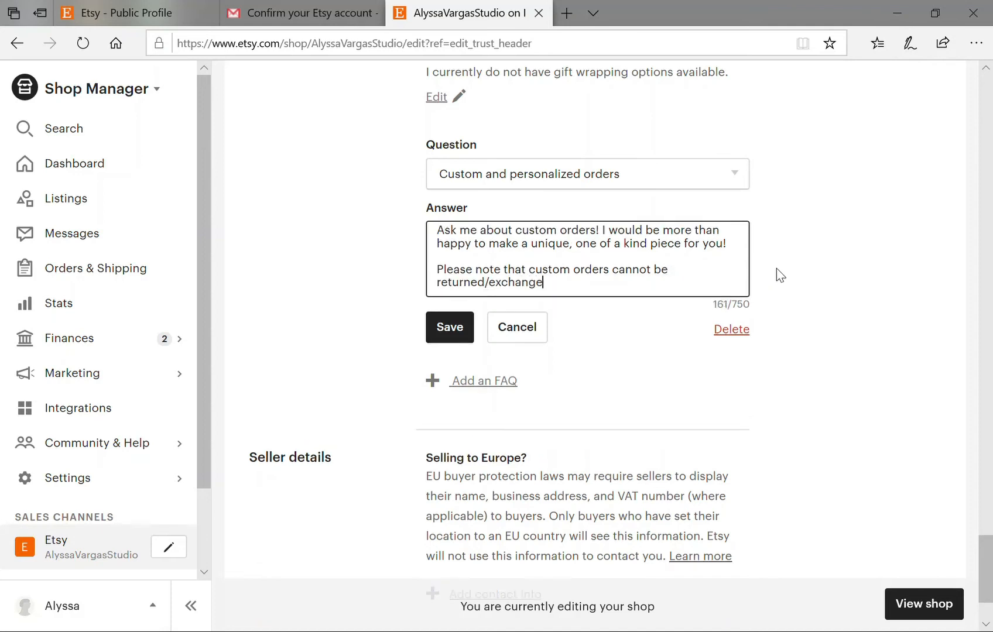
click(466, 338)
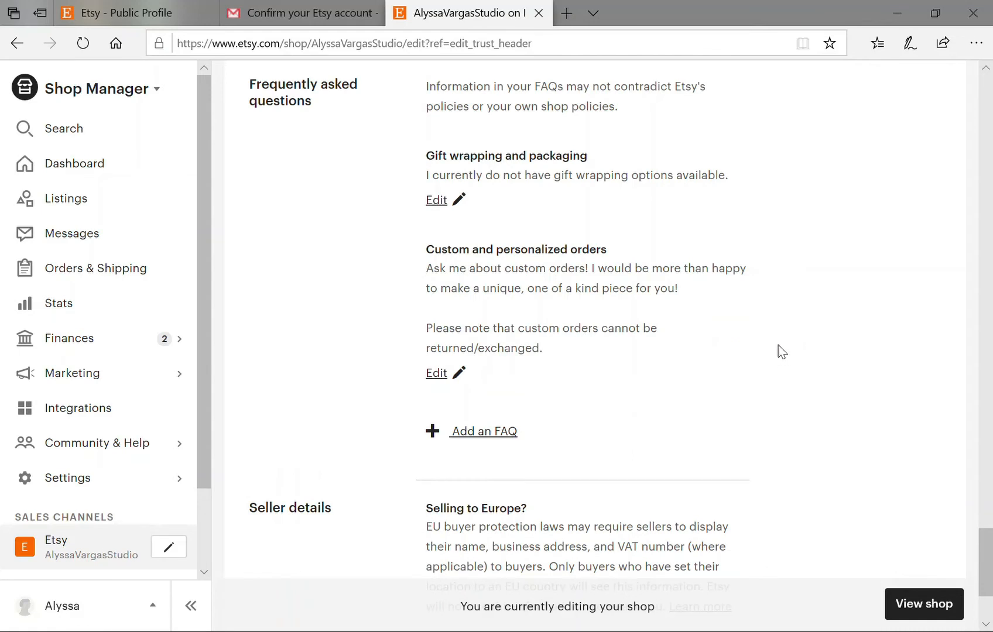
scroll(781, 351, down, 3)
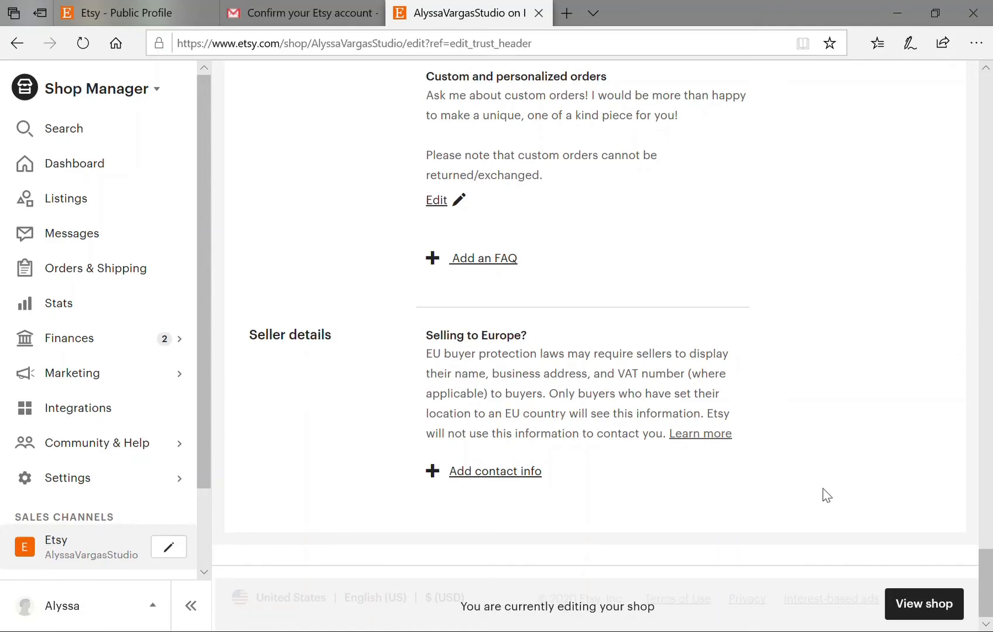
Open the public shop page to review the new shop.
scroll(822, 488, up, 10)
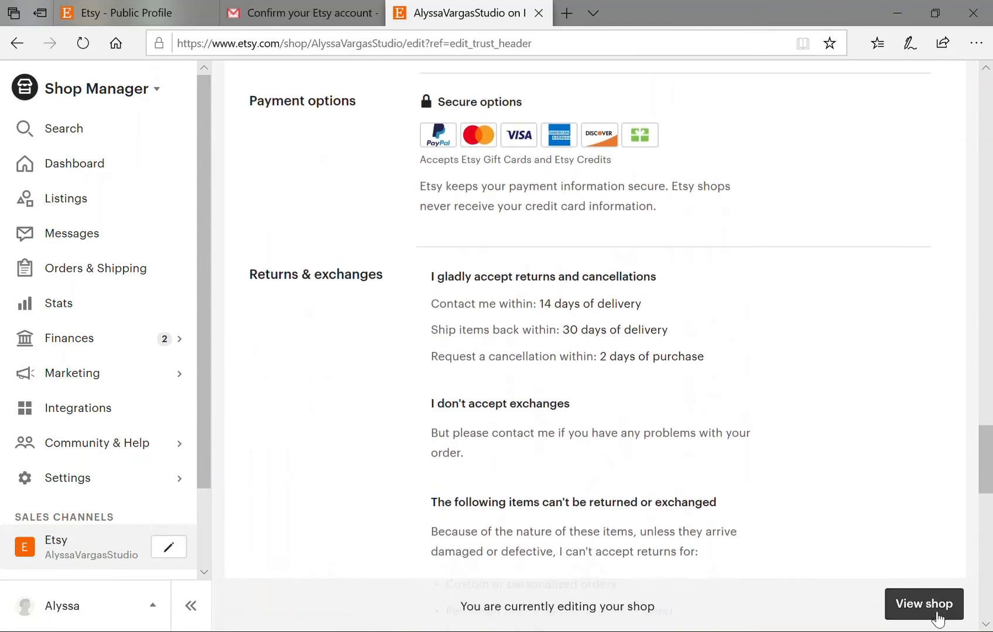
click(930, 607)
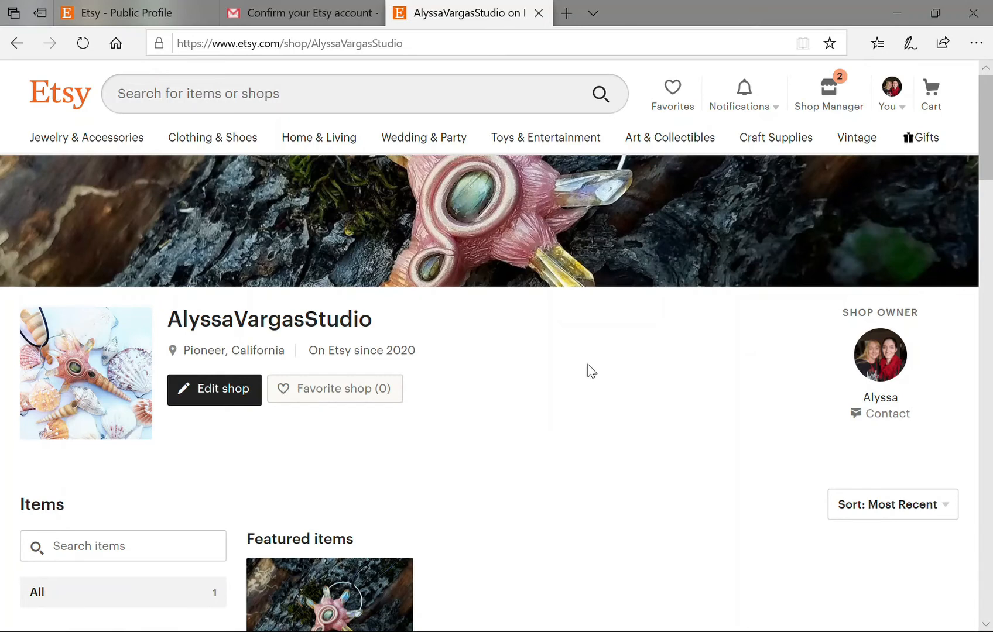
scroll(591, 370, down, 5)
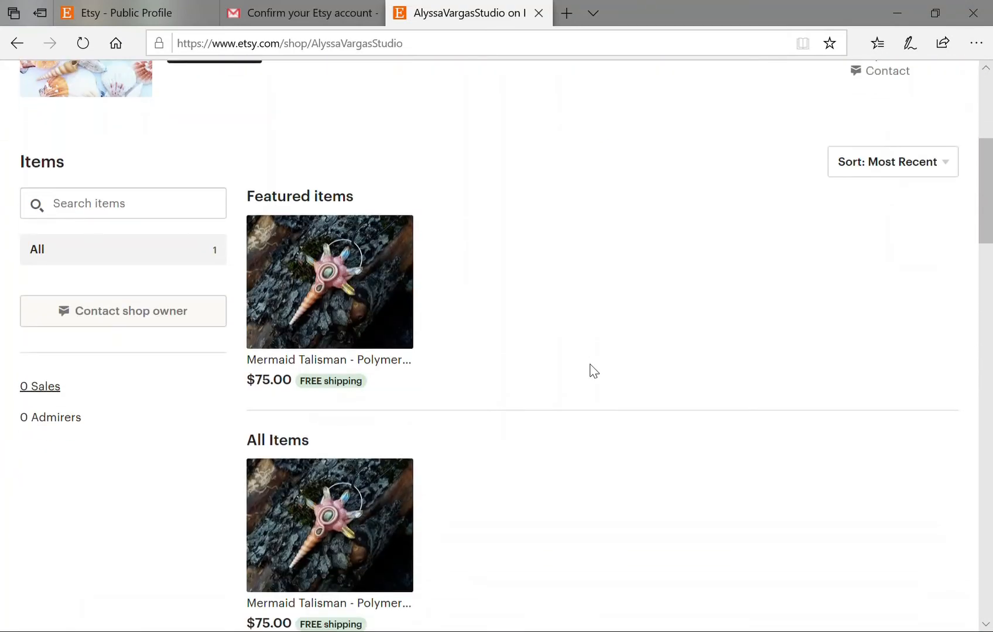
scroll(593, 370, down, 4)
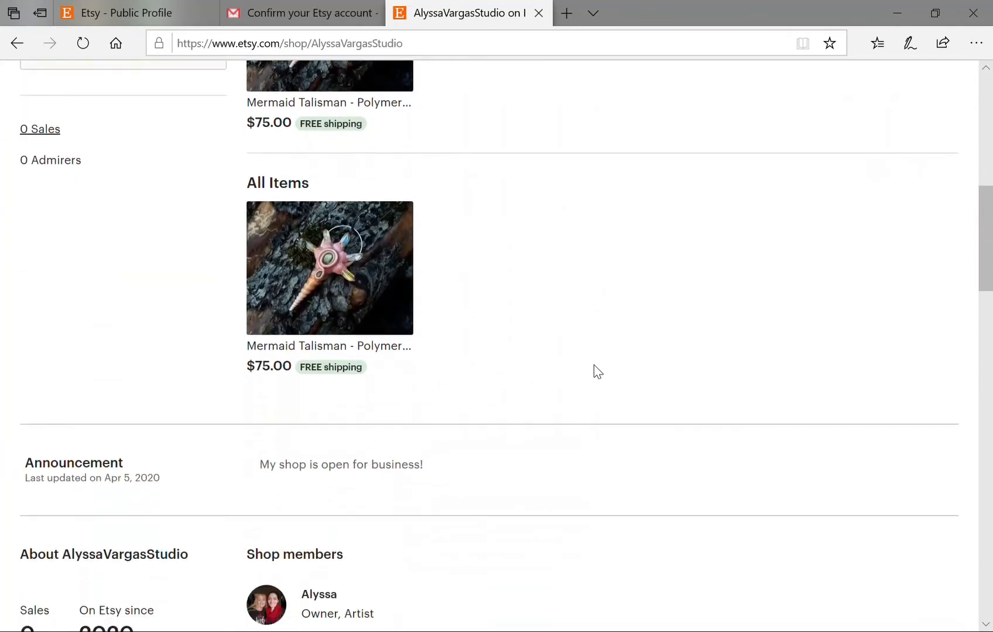
scroll(592, 366, up, 3)
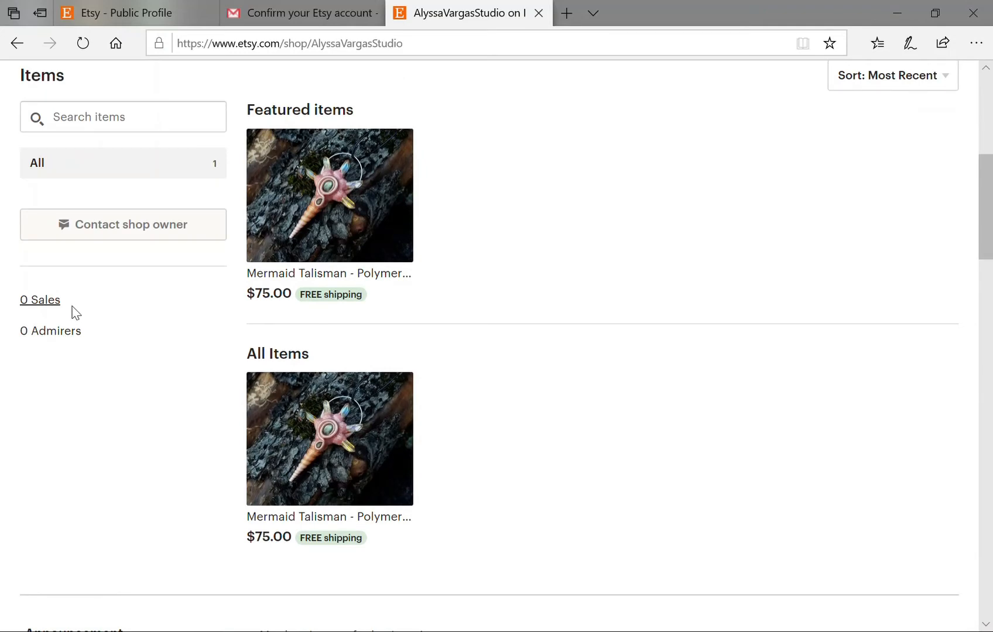
Scroll through the shop to its policies: 14-day returns, 2-day cancellations, no exchanges.
scroll(461, 373, down, 6)
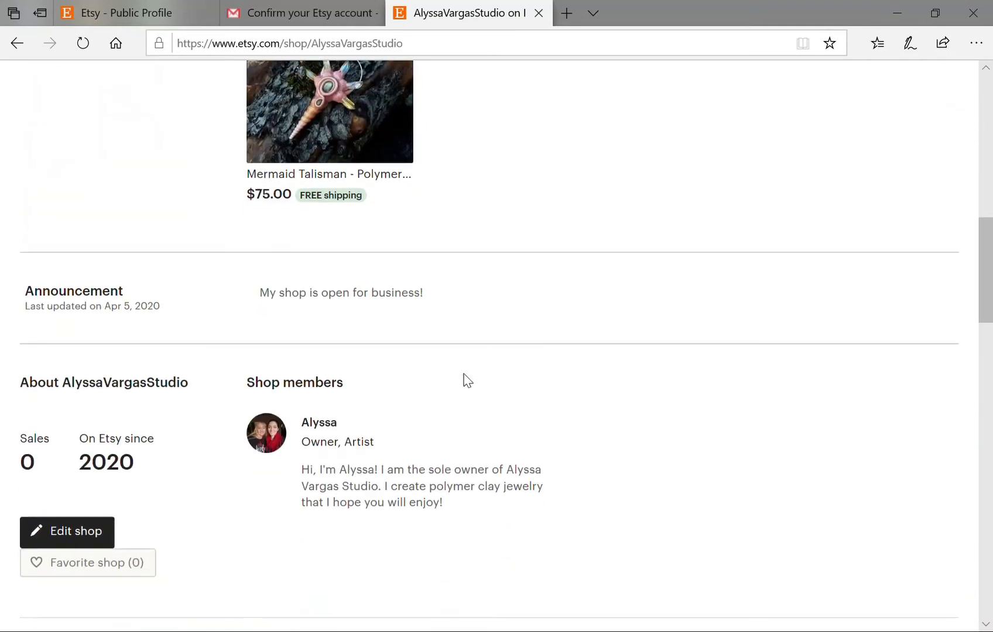
scroll(470, 376, down, 4)
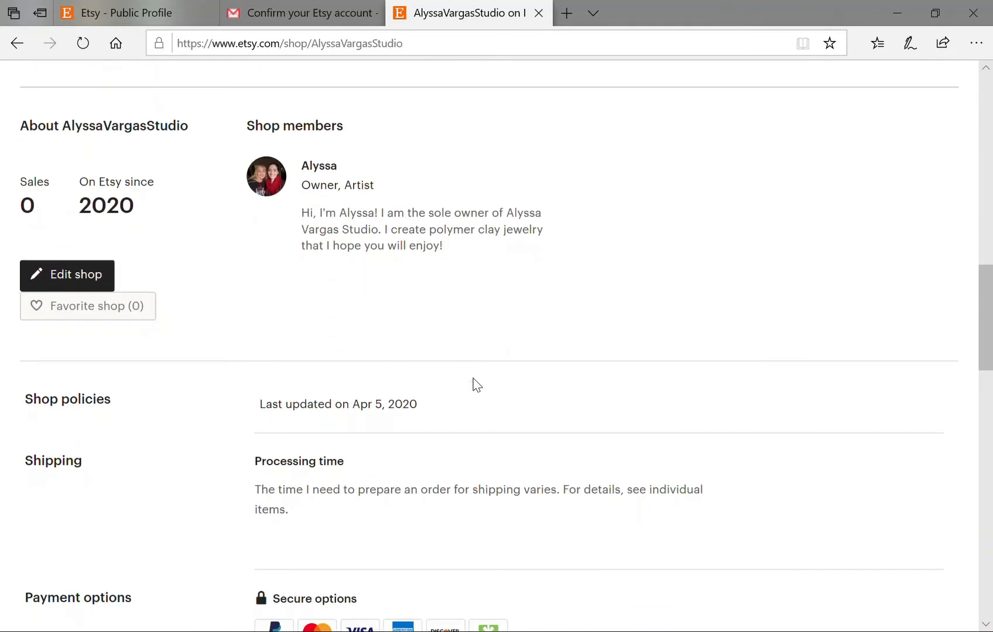
scroll(480, 389, down, 1)
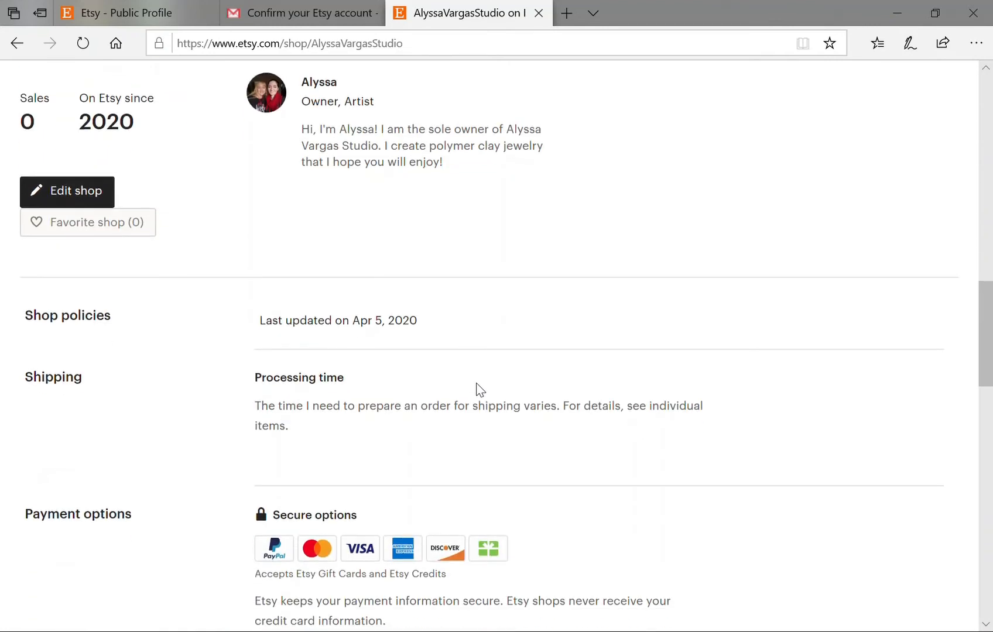
scroll(480, 389, down, 1)
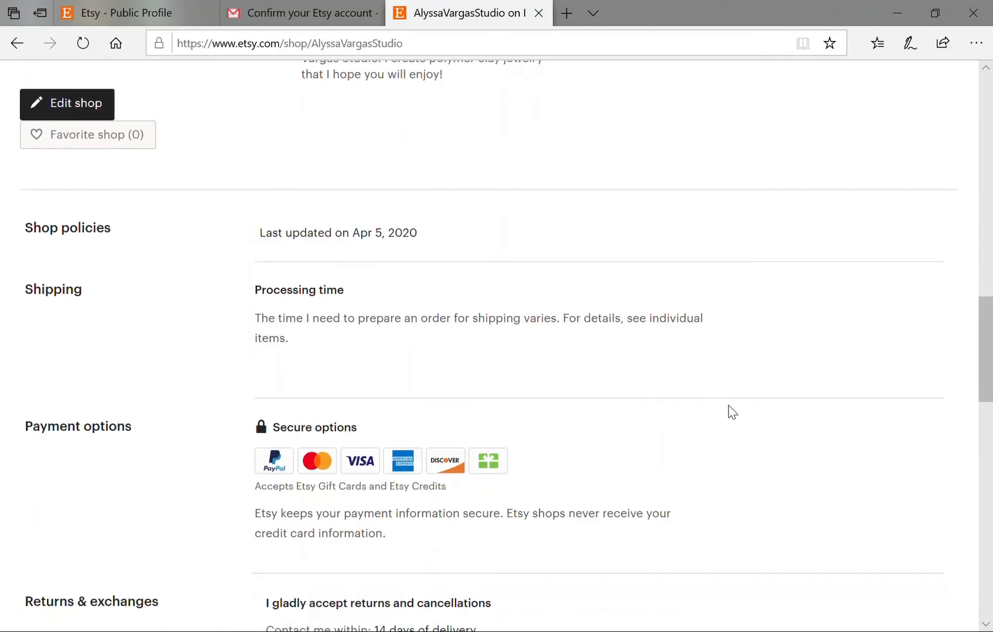
scroll(732, 410, down, 3)
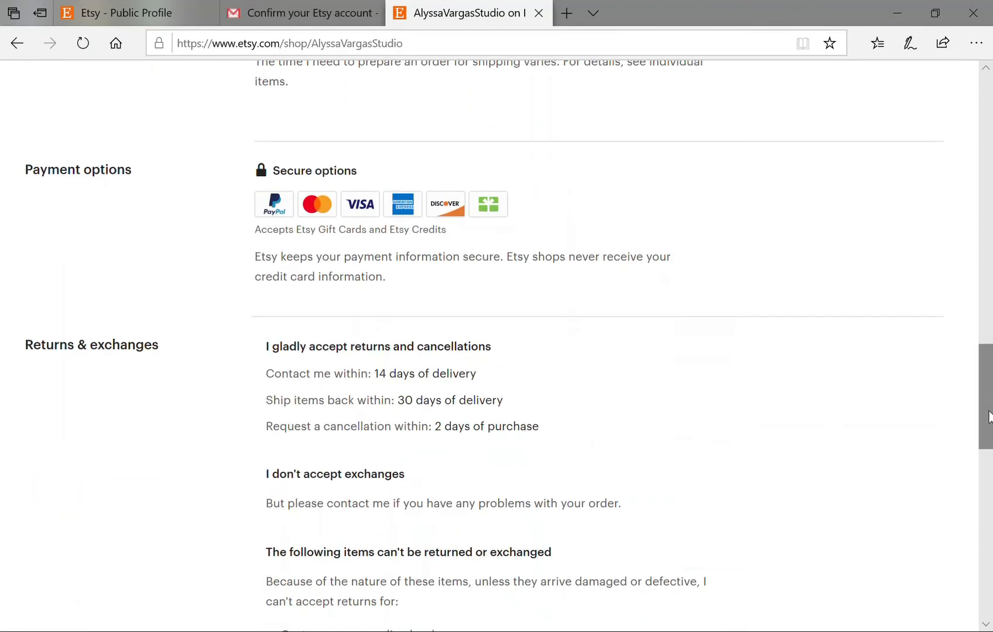
drag(990, 416, 991, 146)
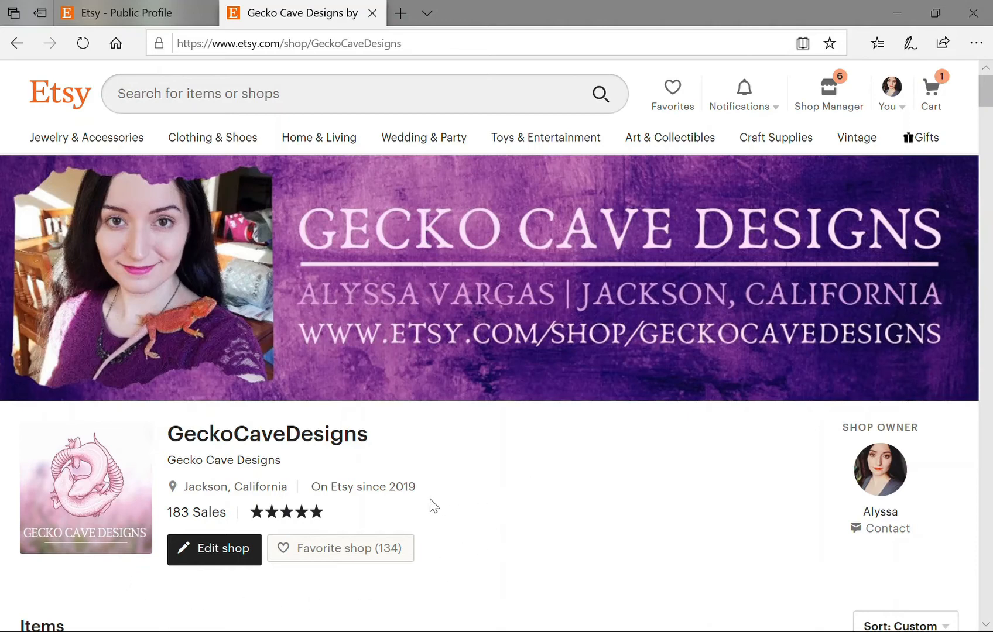
Scroll down the GeckoCaveDesigns shop page and expand the full COVID-19 announcement with Read more.
scroll(425, 498, down, 2)
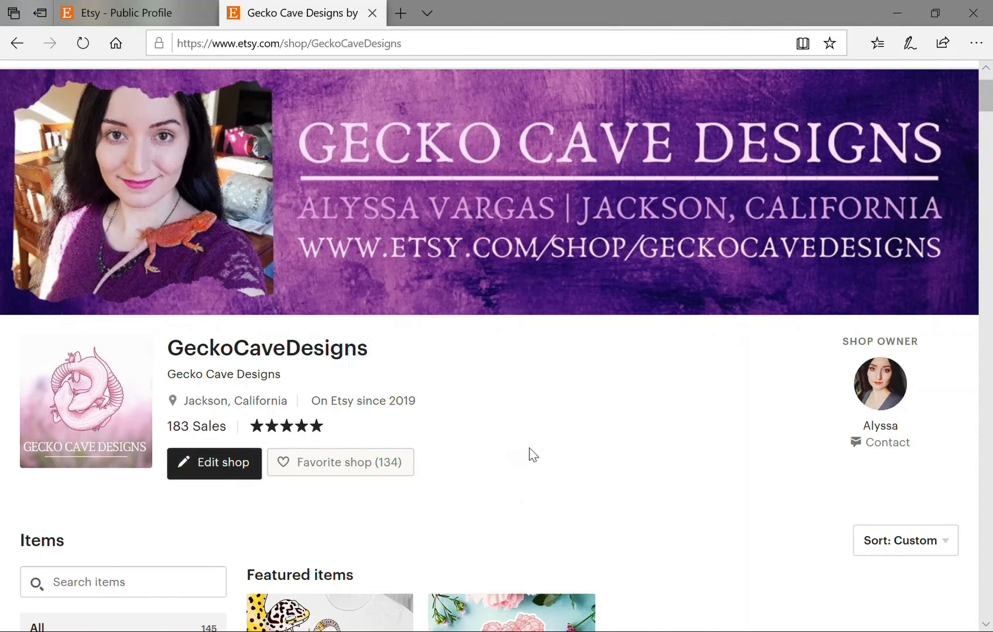
scroll(529, 455, down, 2)
scroll(592, 413, down, 4)
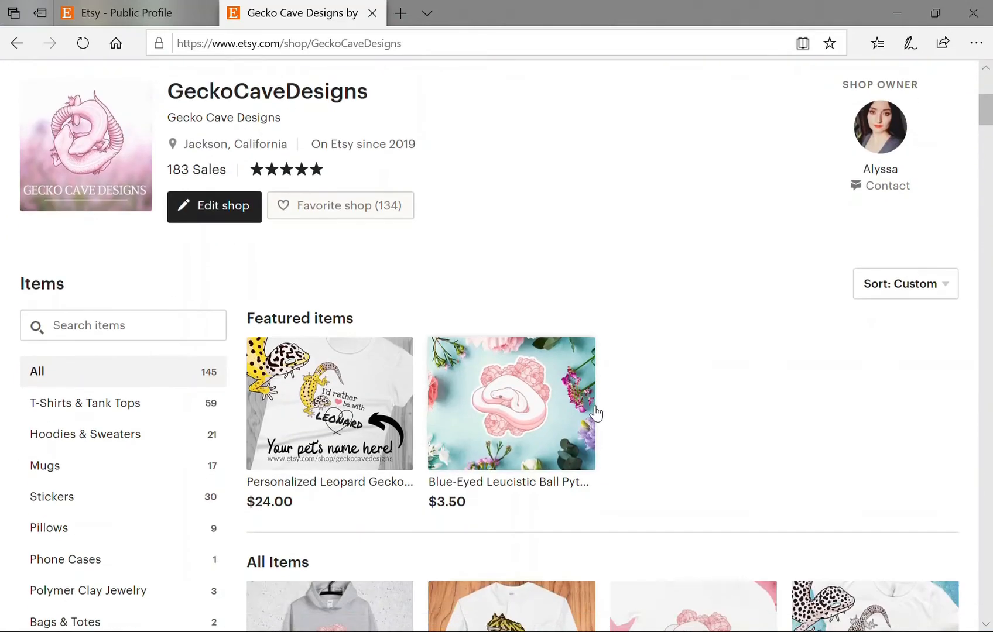
scroll(593, 412, down, 2)
scroll(665, 416, down, 2)
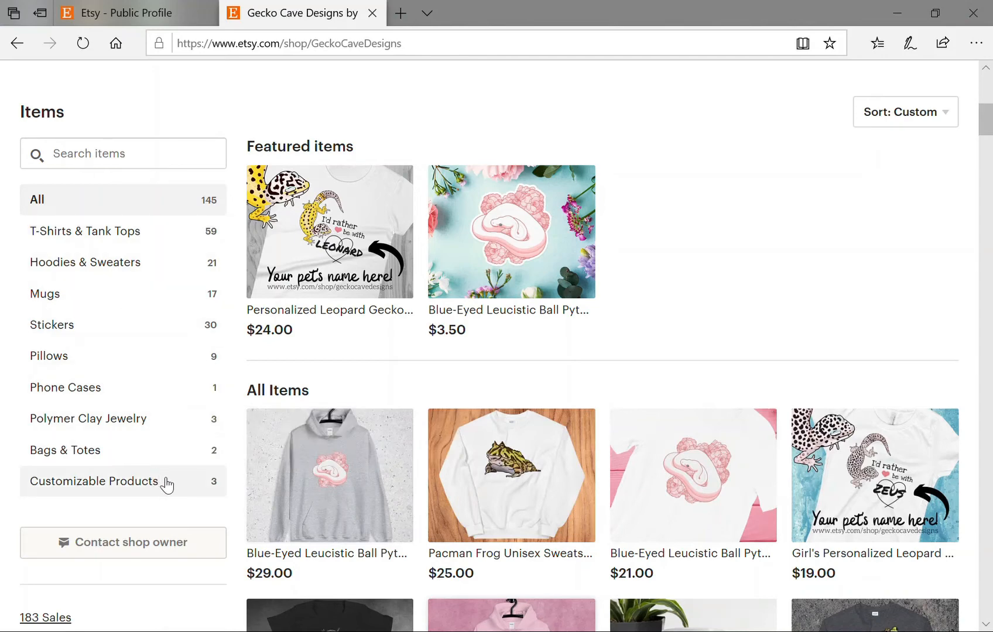
scroll(819, 269, down, 1)
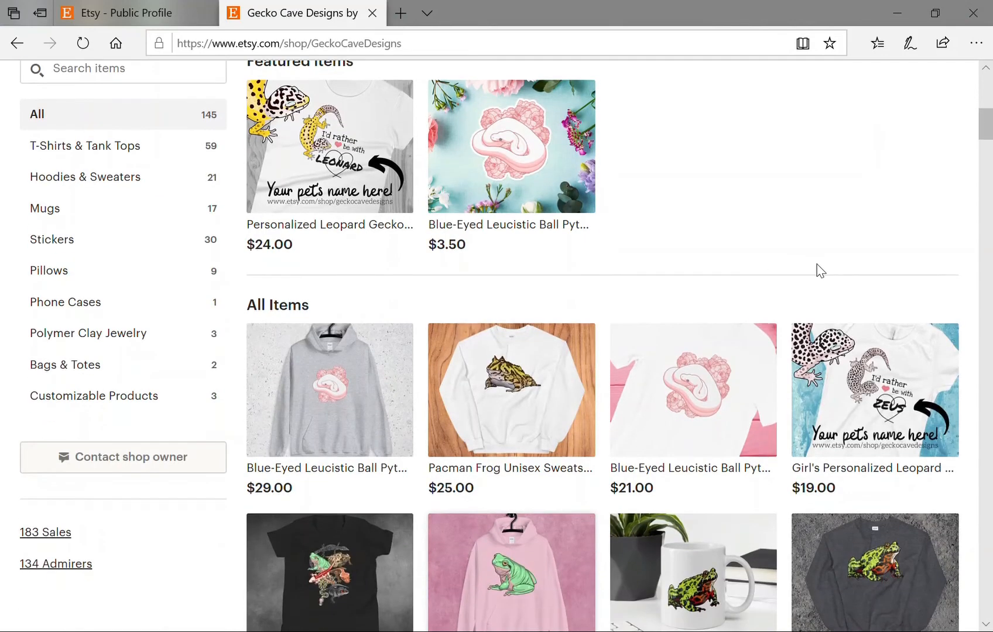
scroll(792, 297, down, 5)
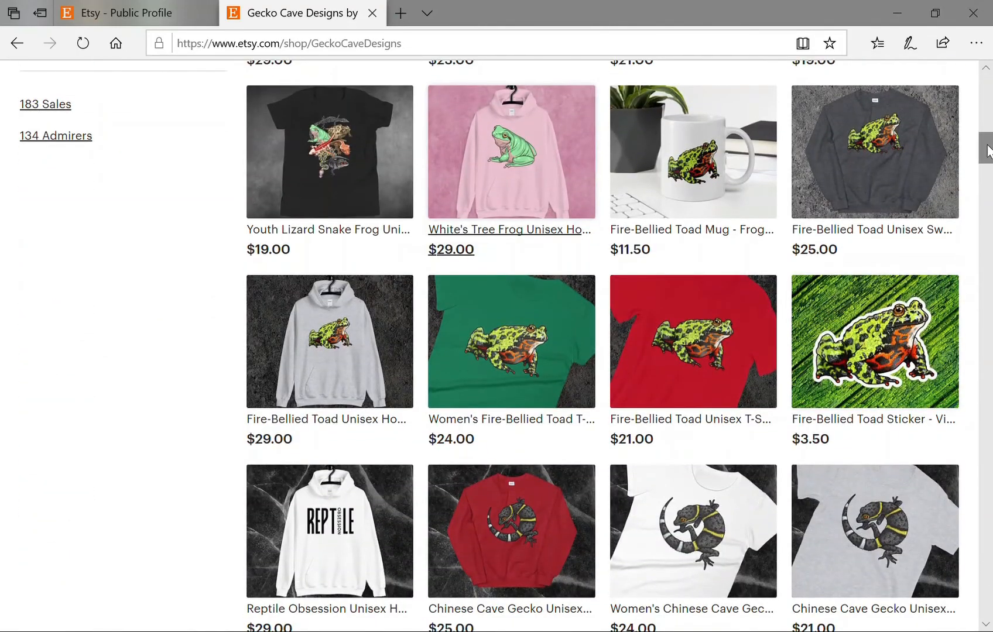
drag(989, 151, 989, 239)
scroll(966, 243, up, 2)
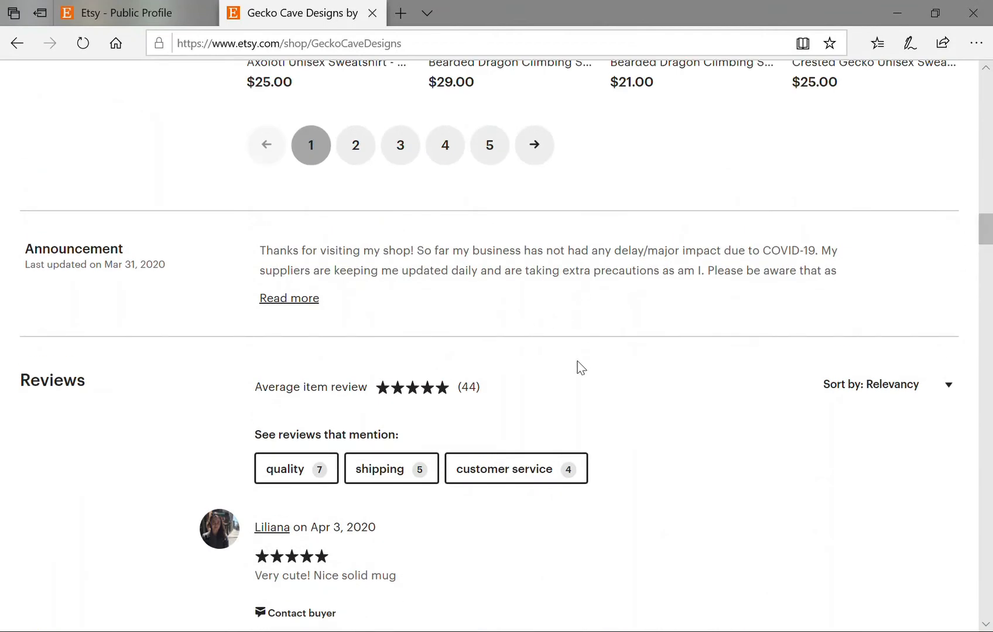
click(286, 299)
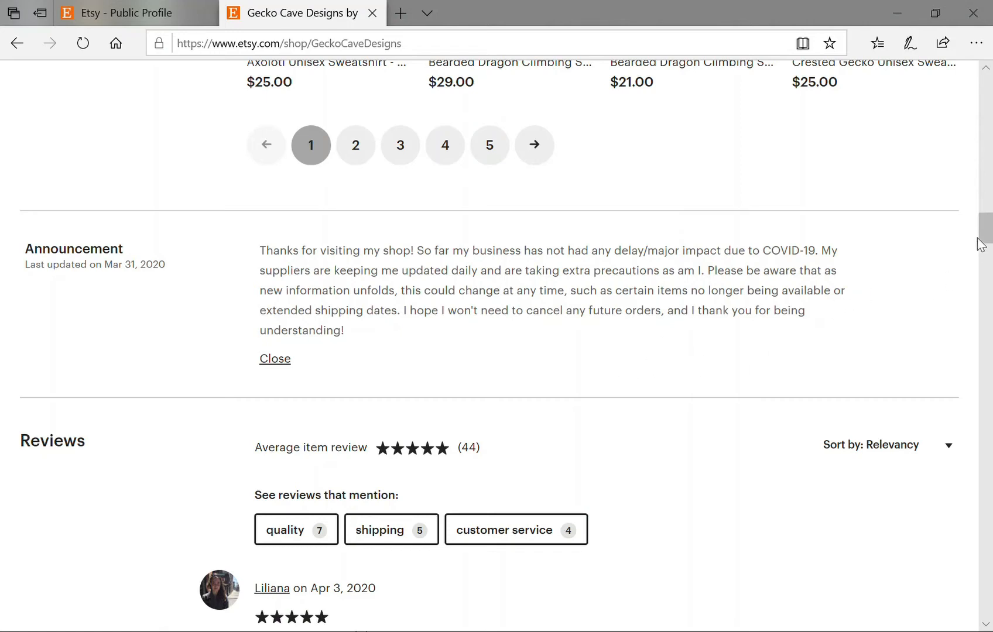
drag(981, 234, 991, 466)
Play the GeckoCaveDesigns About section video, showing a snake drawing being colored in.
scroll(613, 362, up, 2)
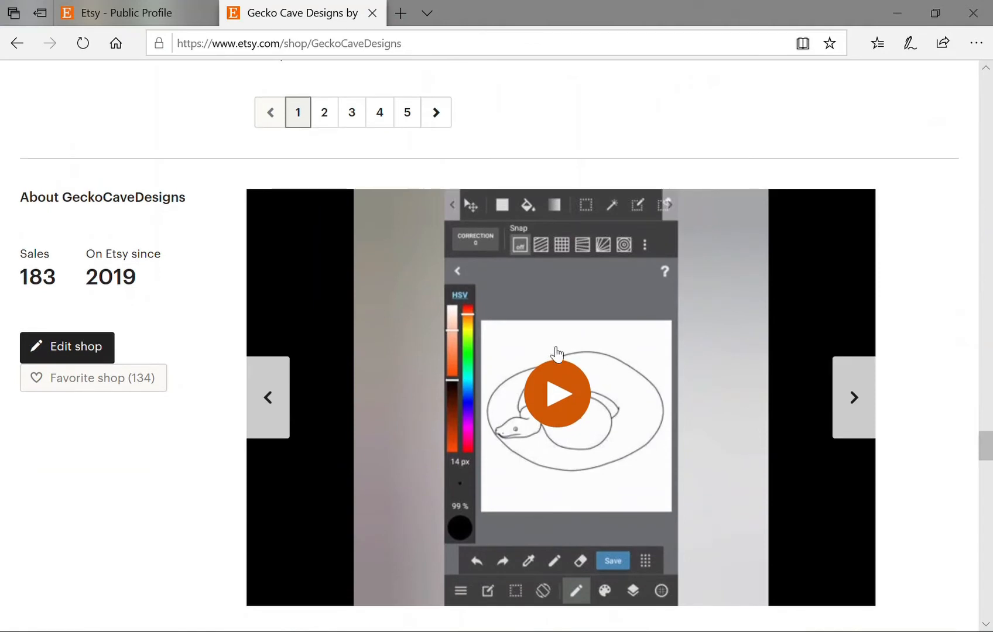
scroll(232, 439, down, 2)
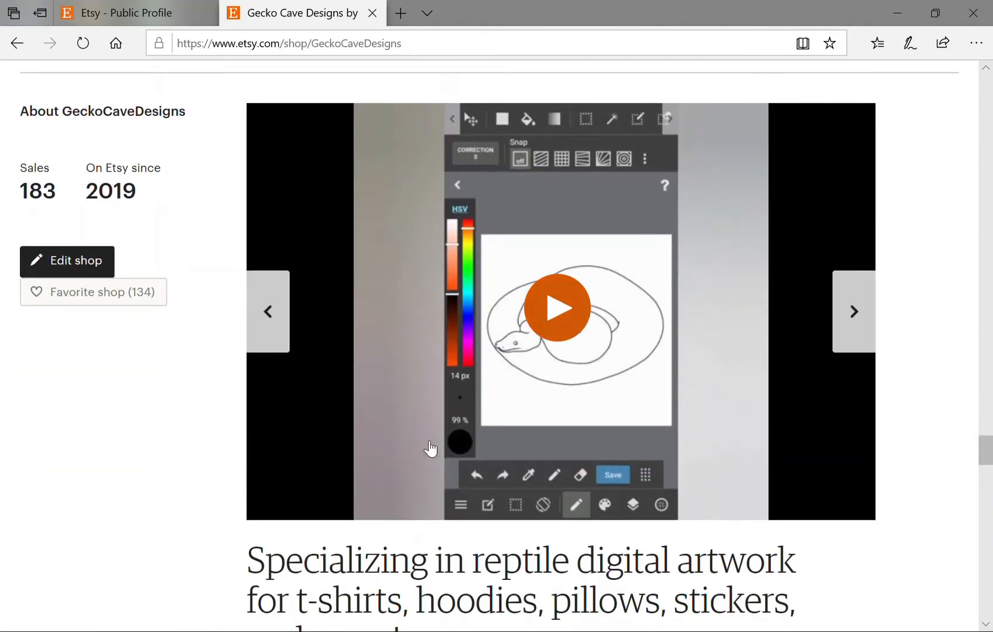
scroll(658, 457, down, 2)
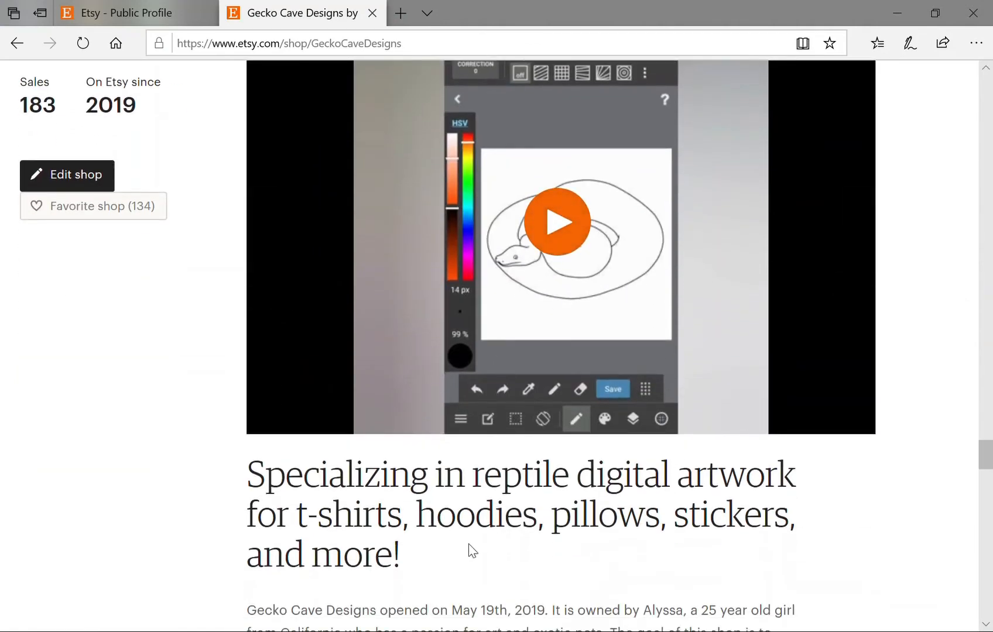
scroll(621, 539, up, 2)
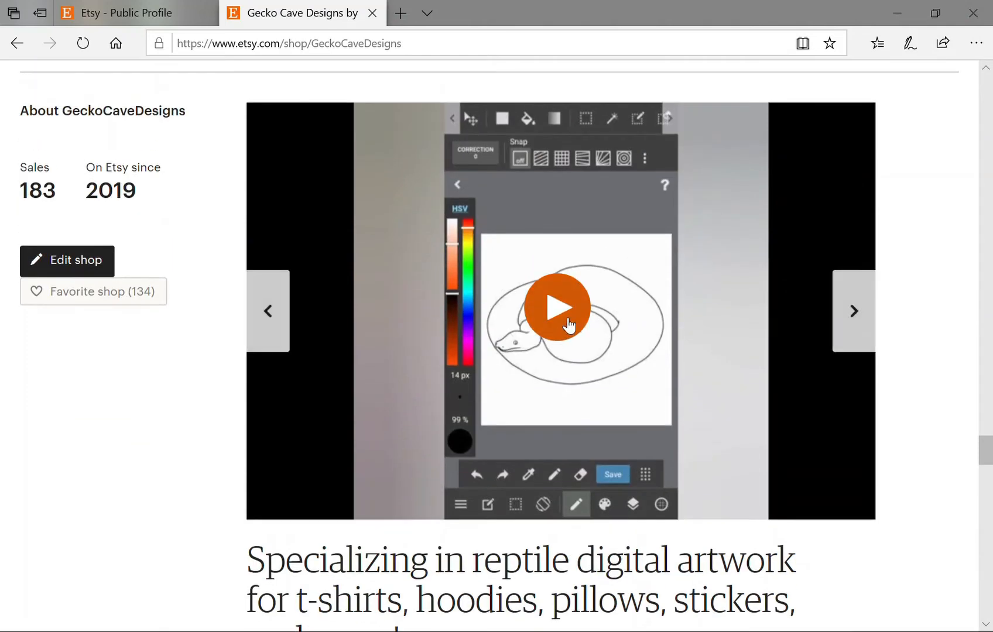
click(608, 346)
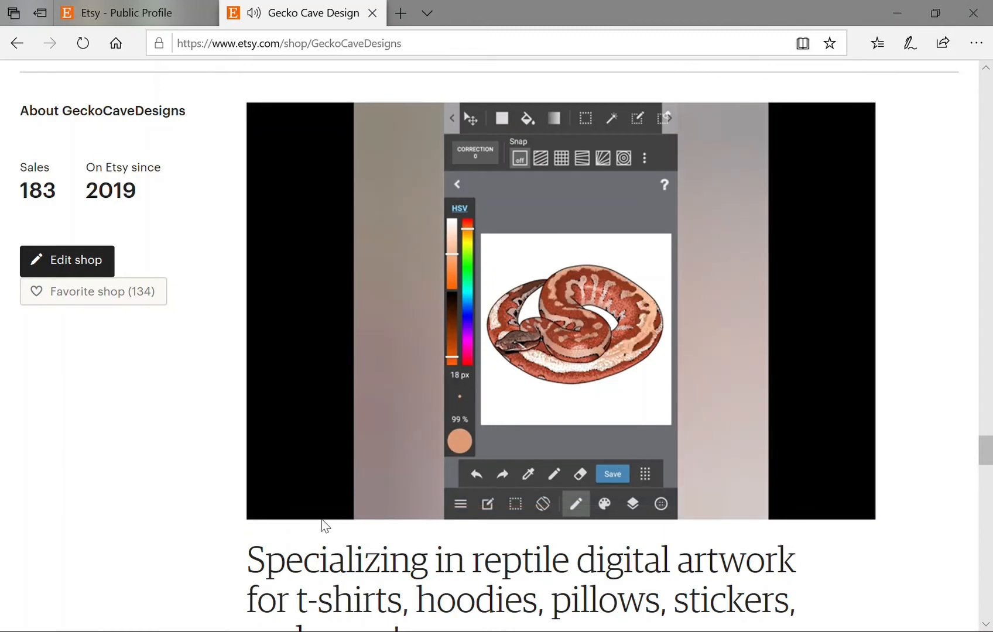
mouse_move(293, 517)
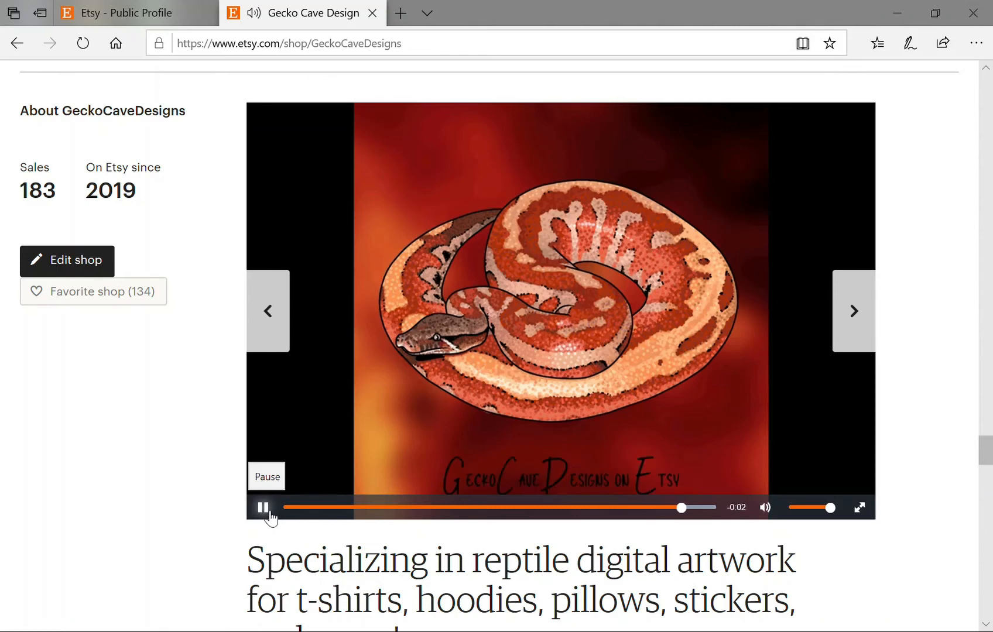
scroll(305, 522, down, 3)
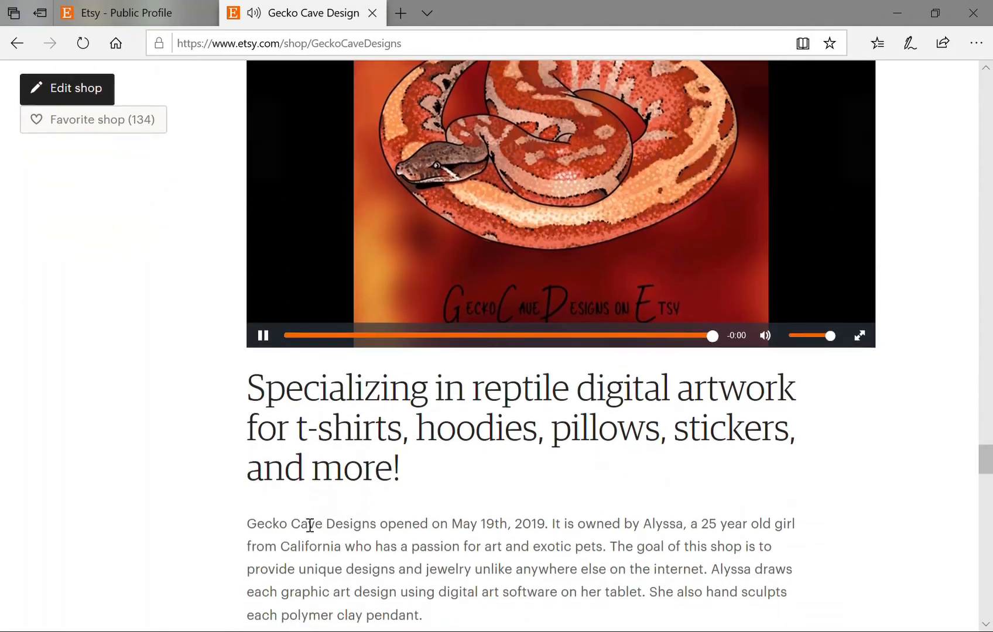
scroll(363, 520, down, 2)
scroll(566, 501, down, 2)
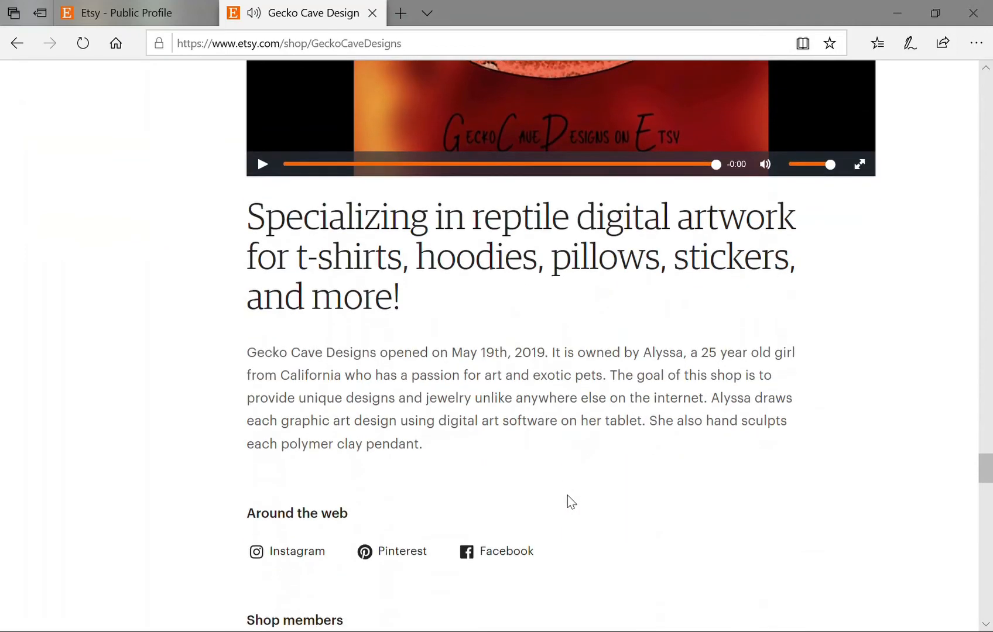
scroll(710, 461, down, 2)
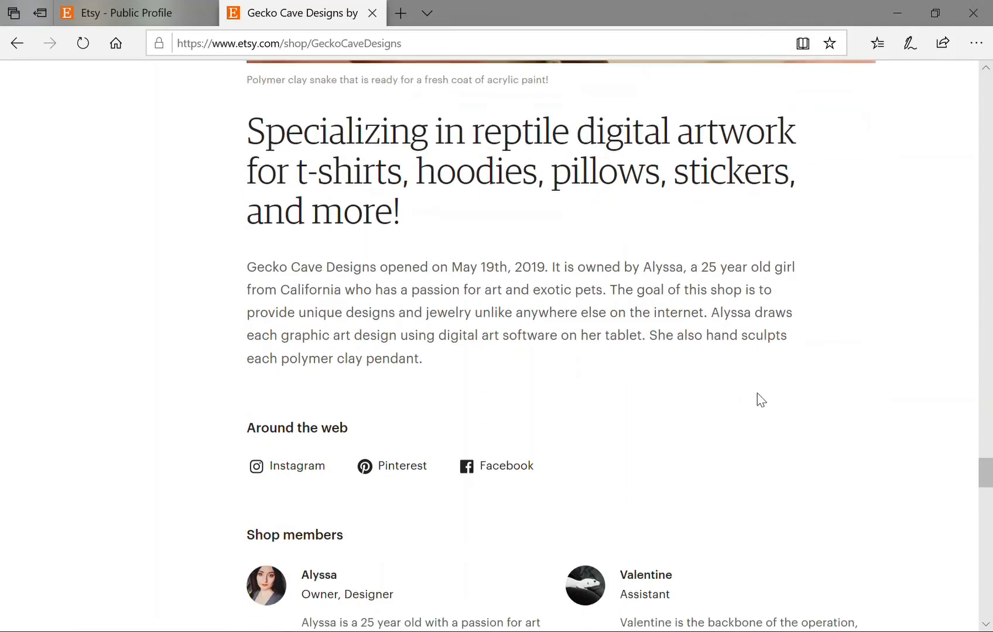
scroll(760, 401, down, 2)
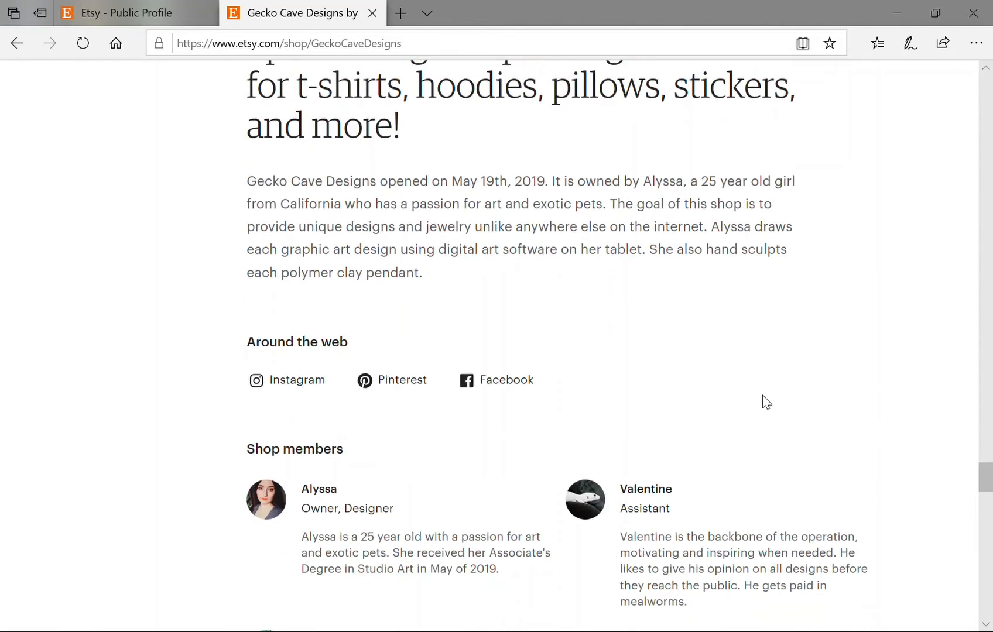
scroll(762, 401, down, 2)
scroll(802, 424, down, 2)
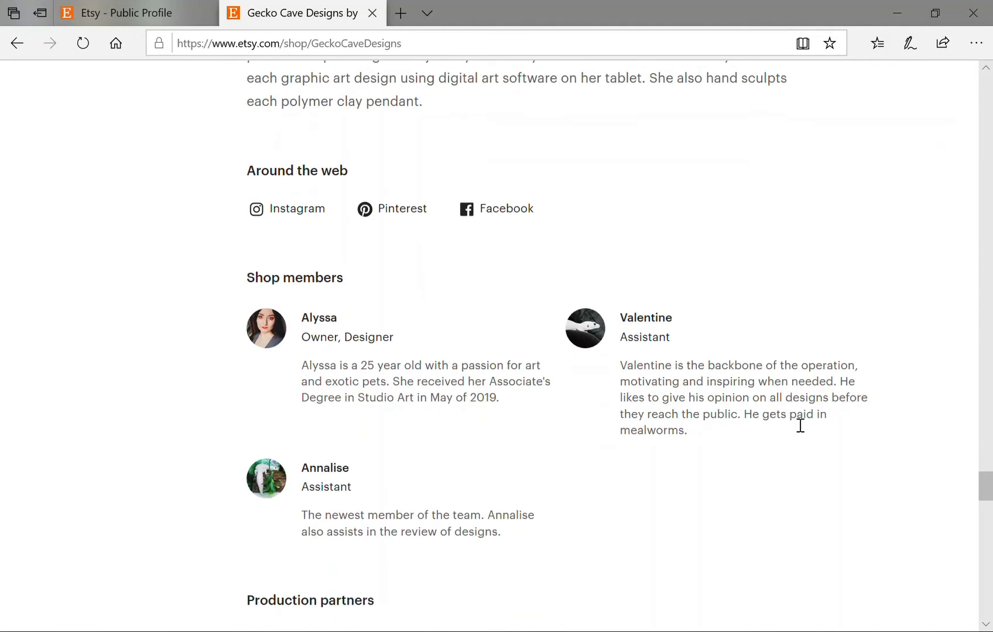
scroll(774, 403, down, 2)
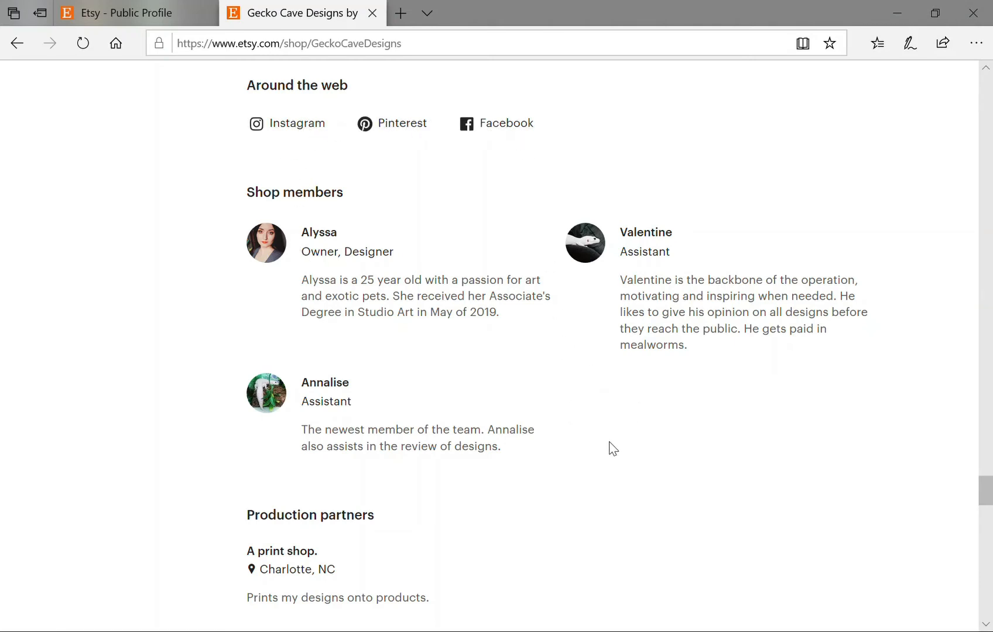
scroll(626, 462, down, 3)
scroll(632, 462, down, 4)
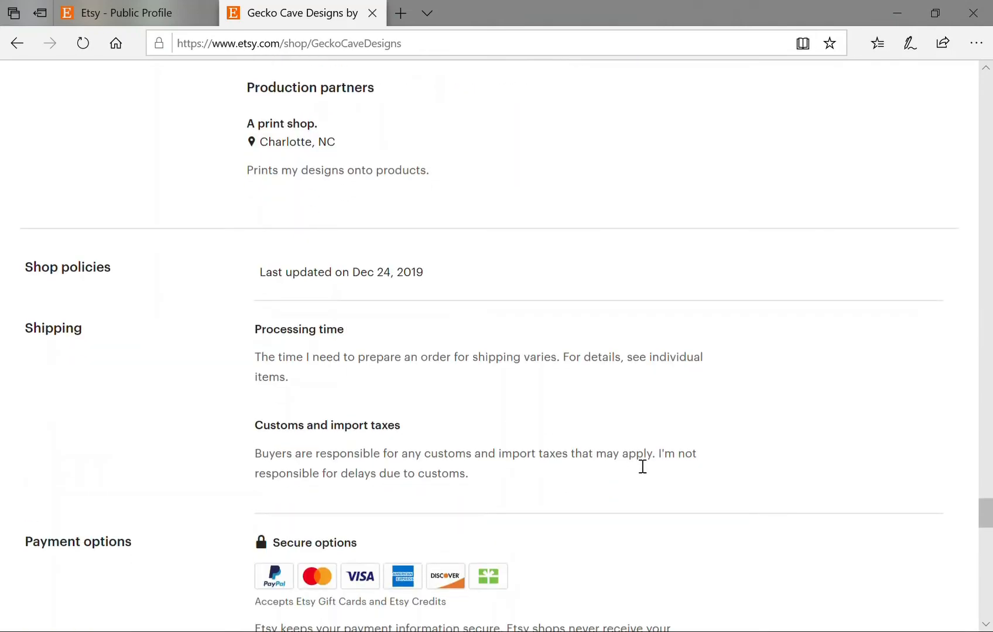
scroll(642, 467, down, 5)
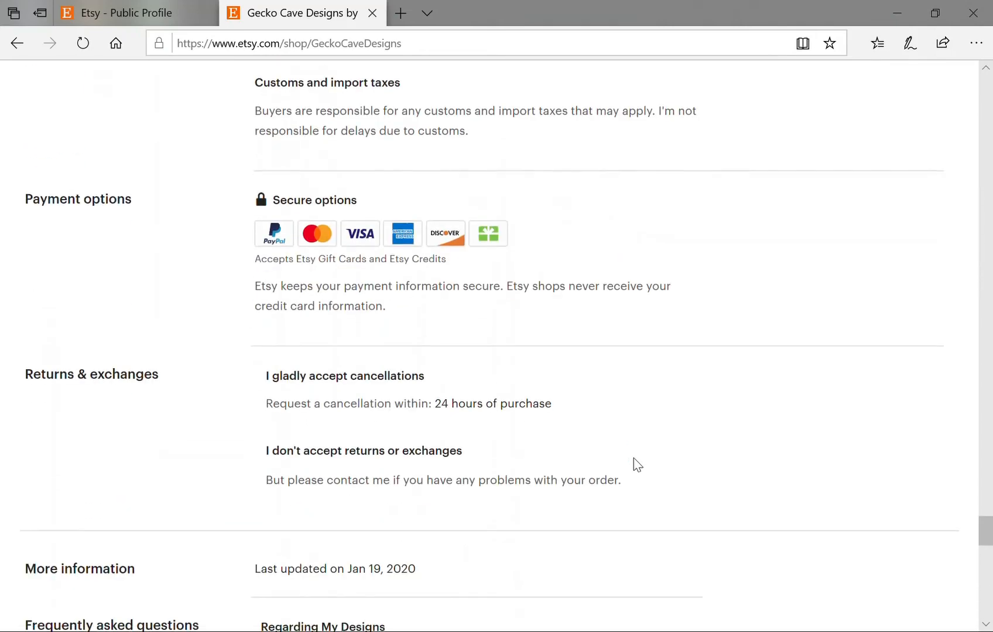
scroll(813, 456, down, 3)
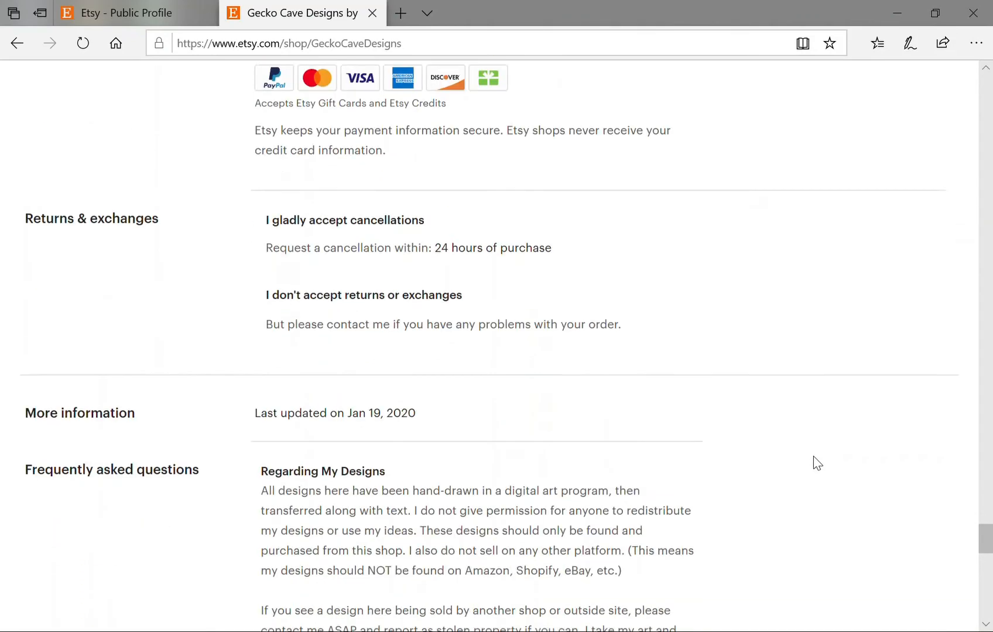
scroll(813, 456, down, 3)
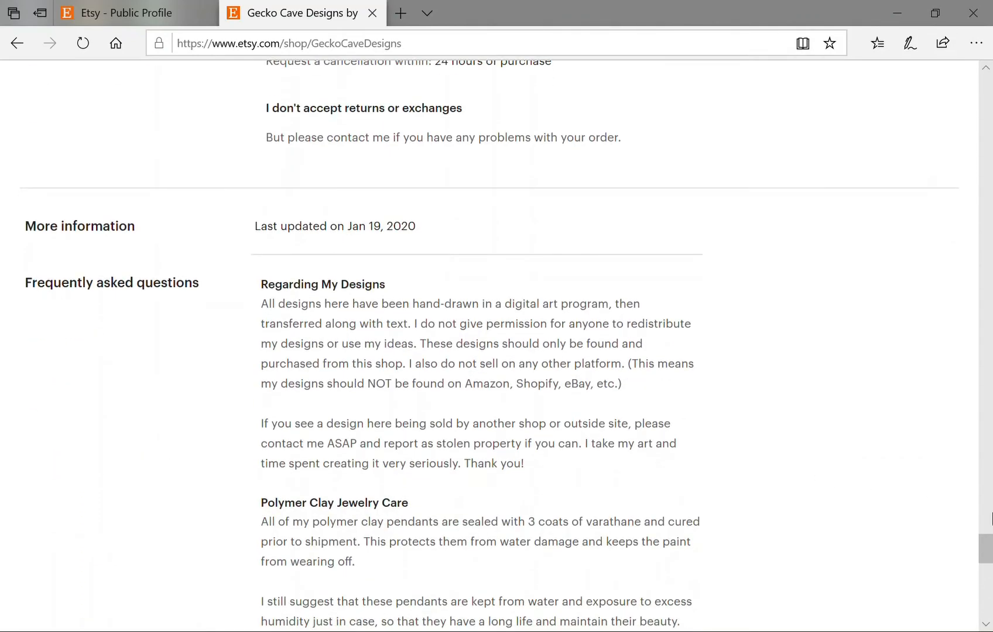
drag(988, 544, 983, 103)
In Edit shop, add the White's Tree Frog Unisex Hoodie to the featured items queue.
click(220, 337)
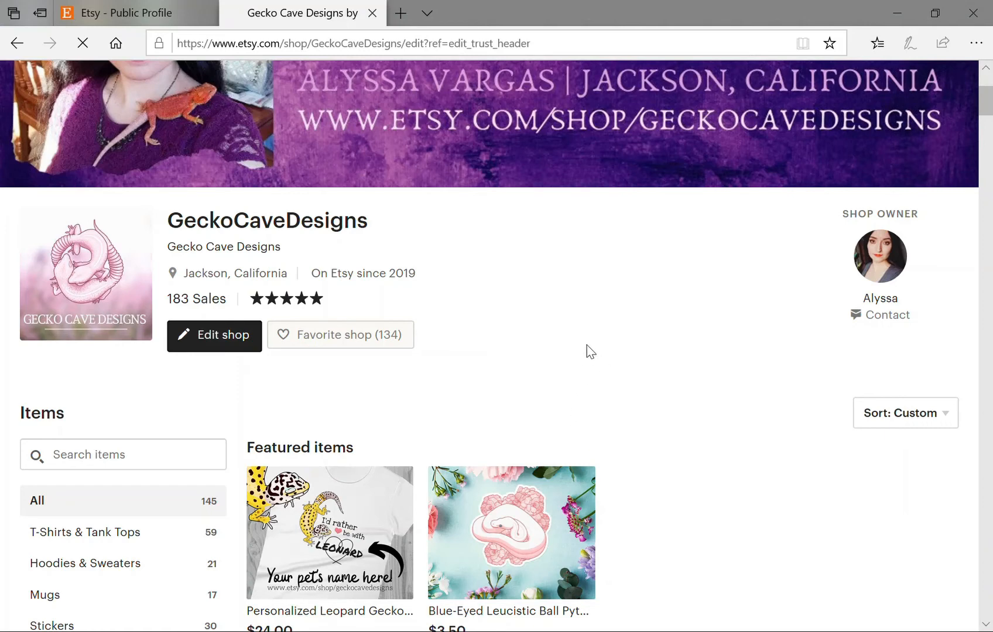
scroll(673, 416, down, 5)
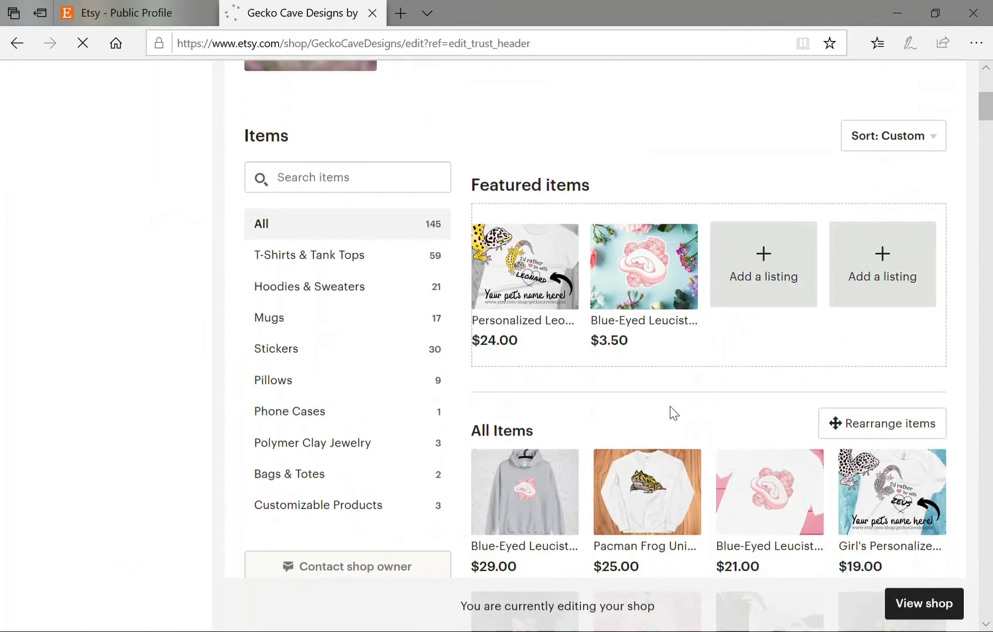
scroll(761, 275, down, 2)
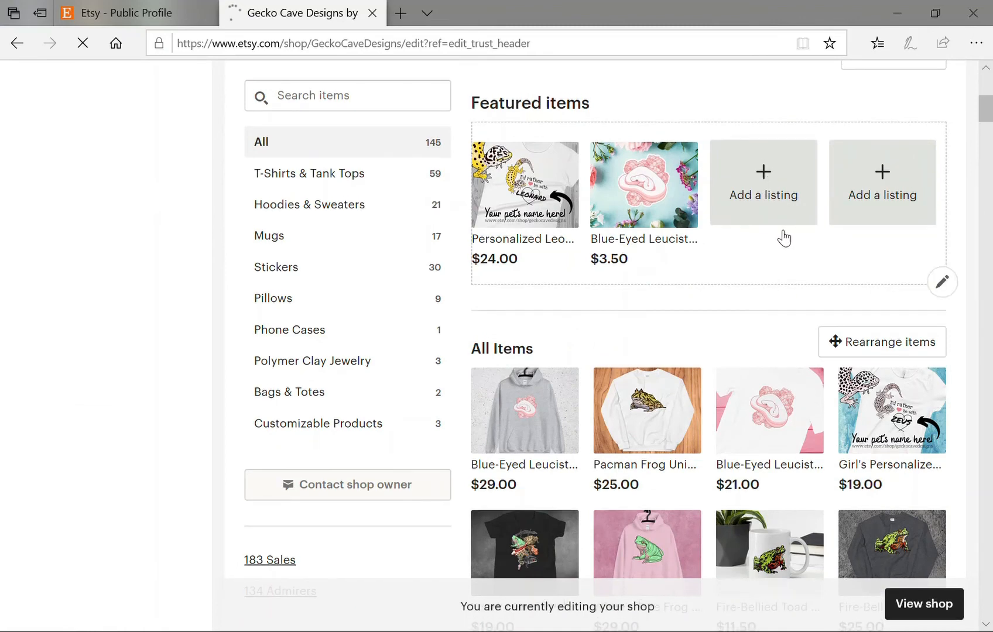
click(936, 284)
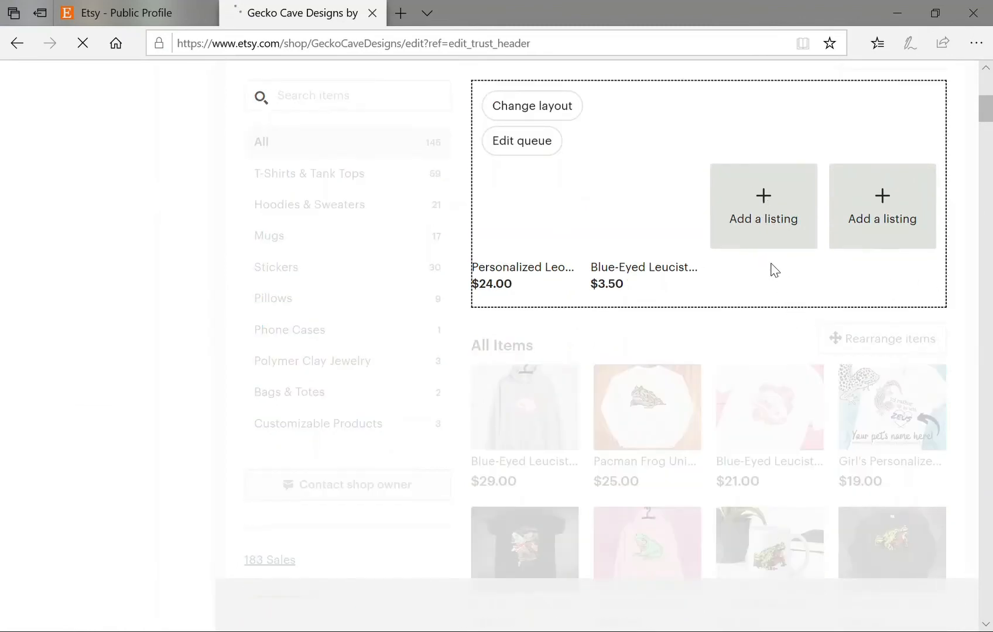
click(768, 213)
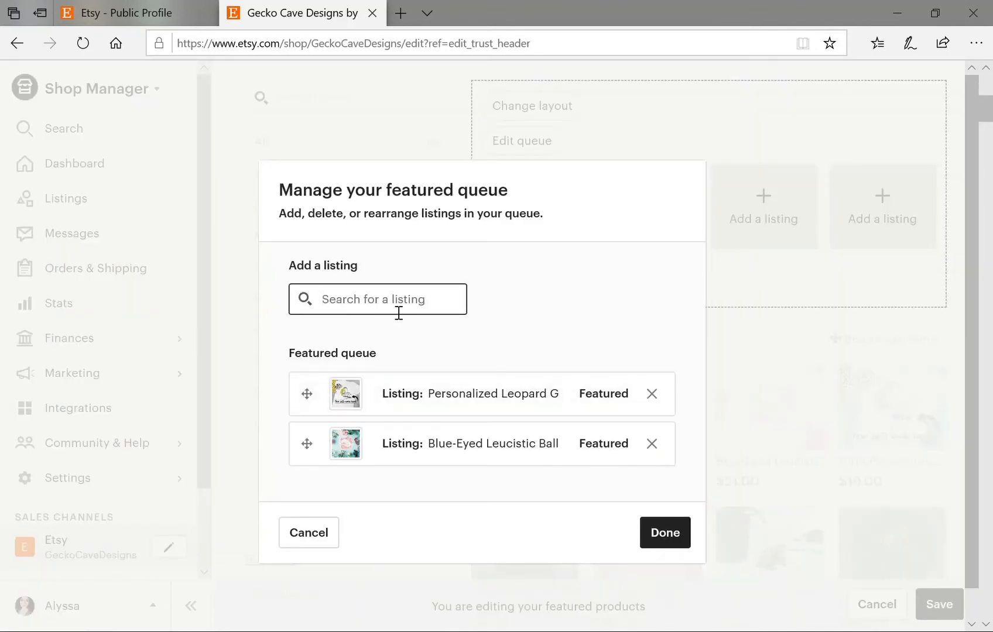
text(white)
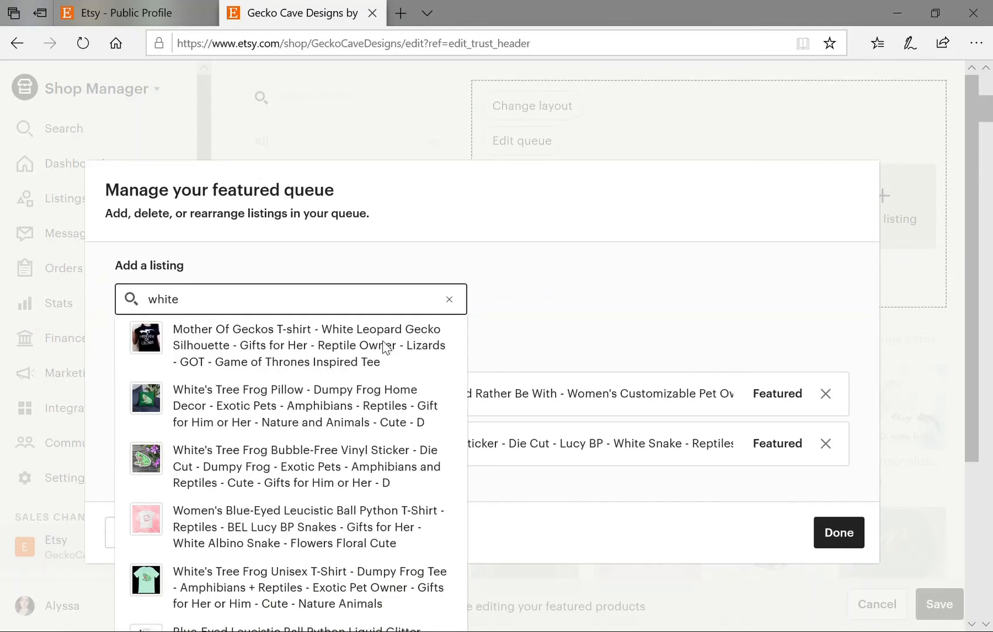
text('s)
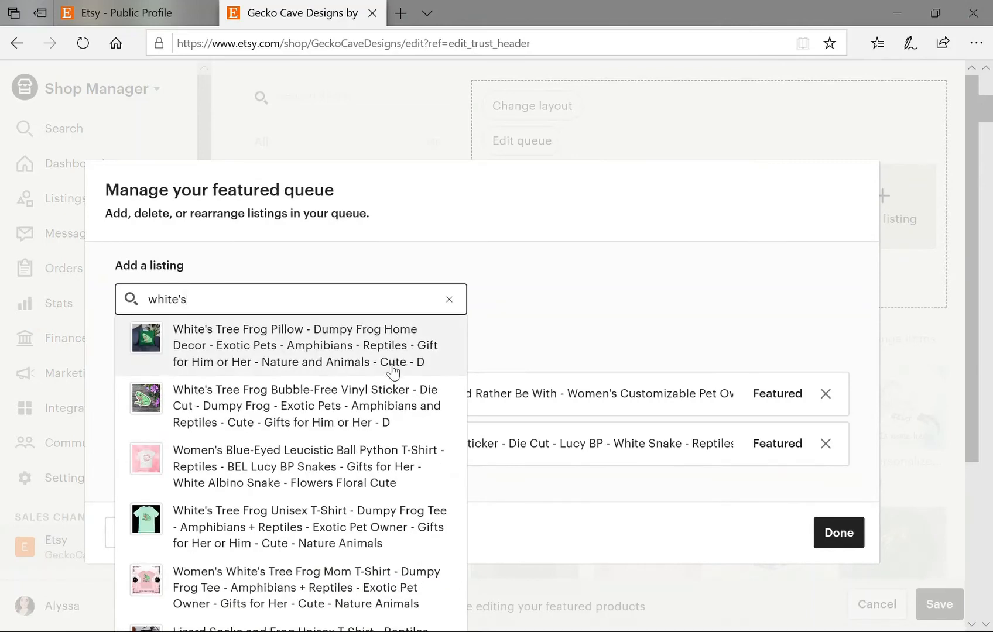
text( tree)
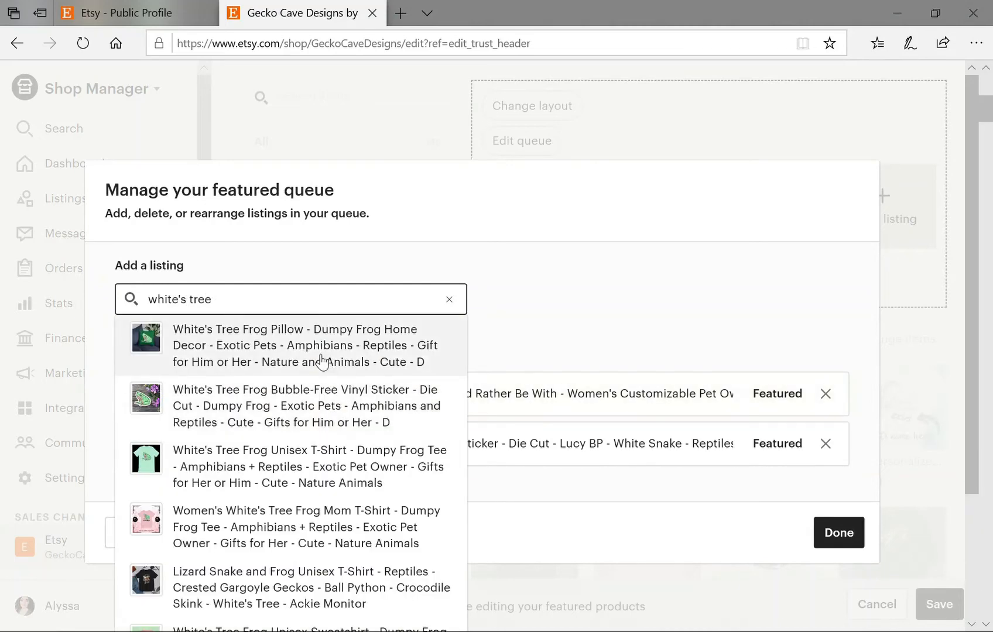
scroll(275, 445, down, 3)
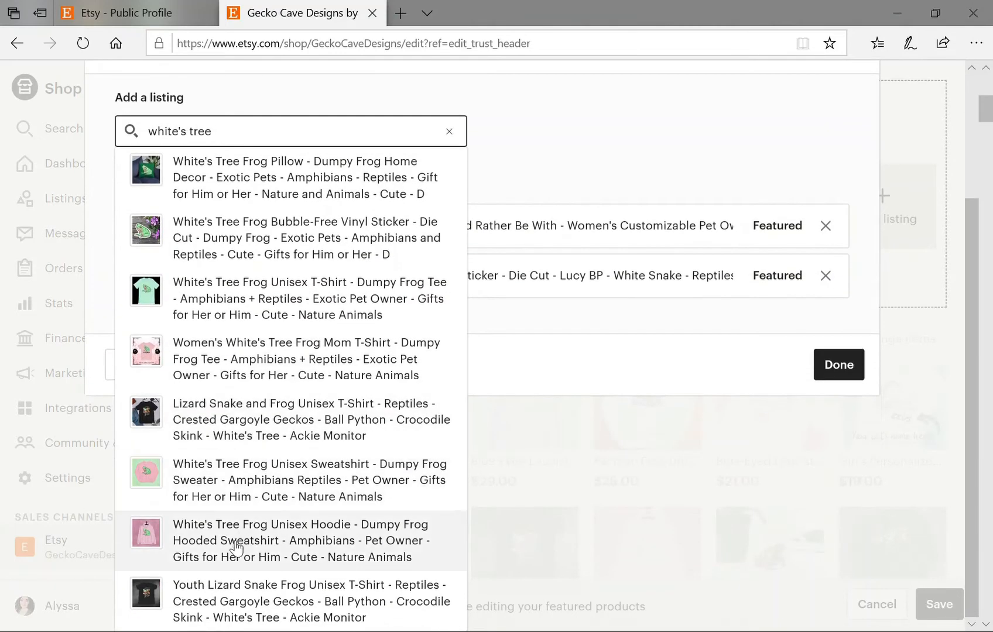
click(236, 549)
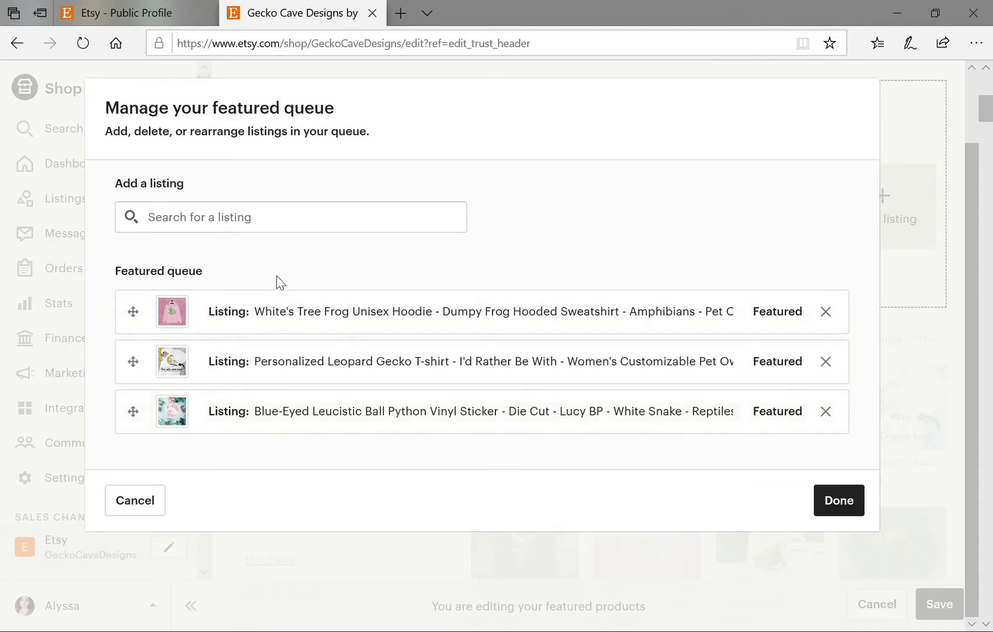
Add the Bearded Dragon Climbing Skull sticker to the queue, save the featured items, then go to Shop Manager.
click(345, 229)
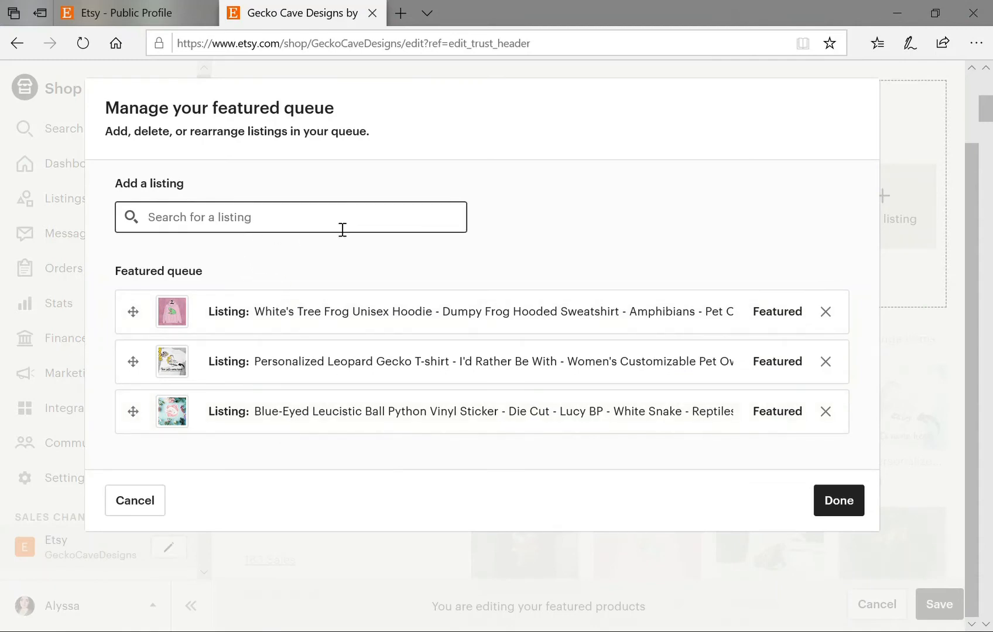
text(bearded)
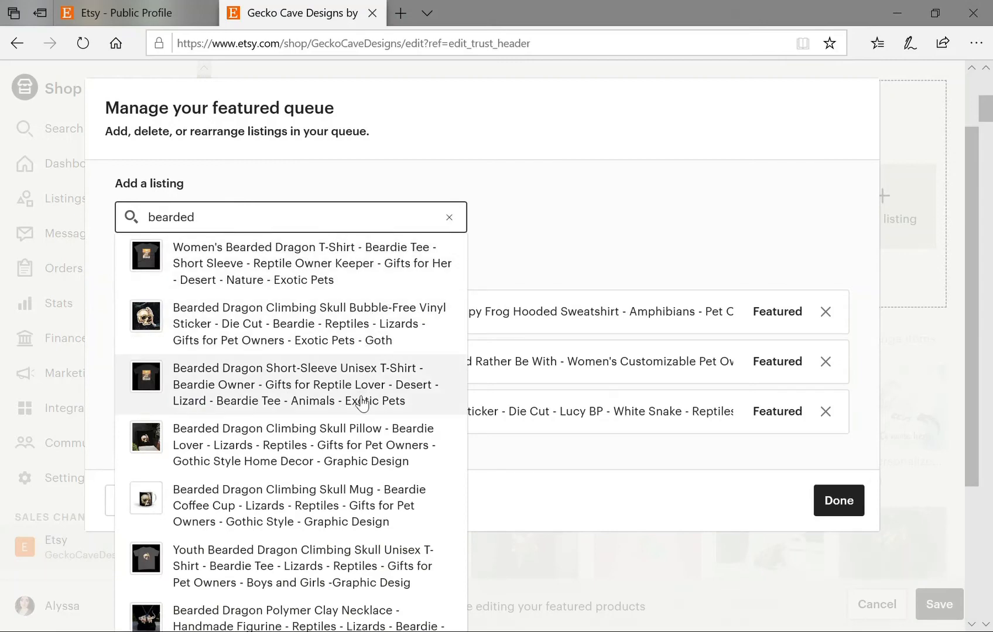
click(221, 321)
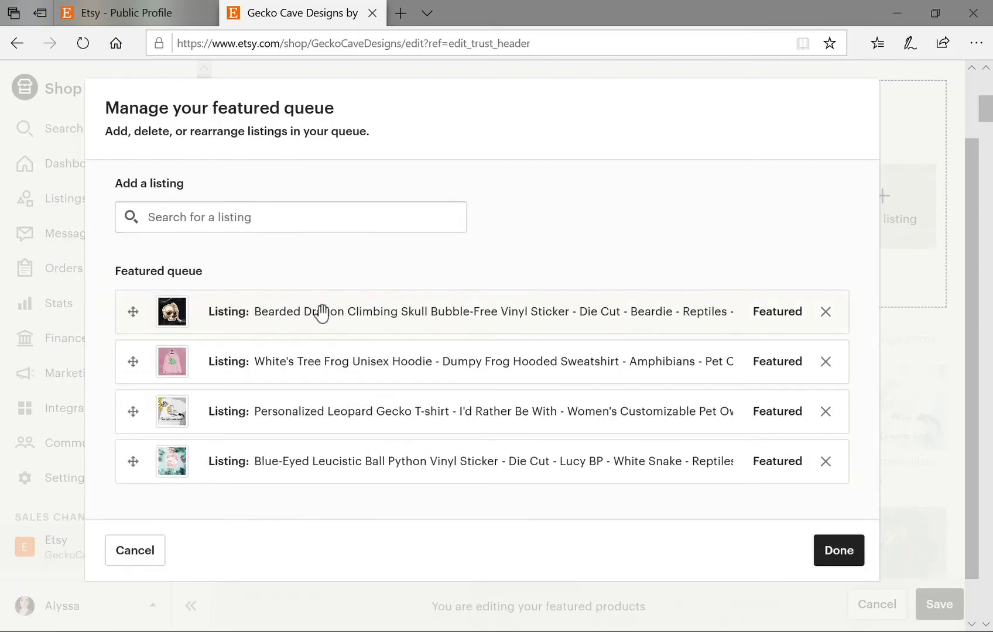
click(843, 555)
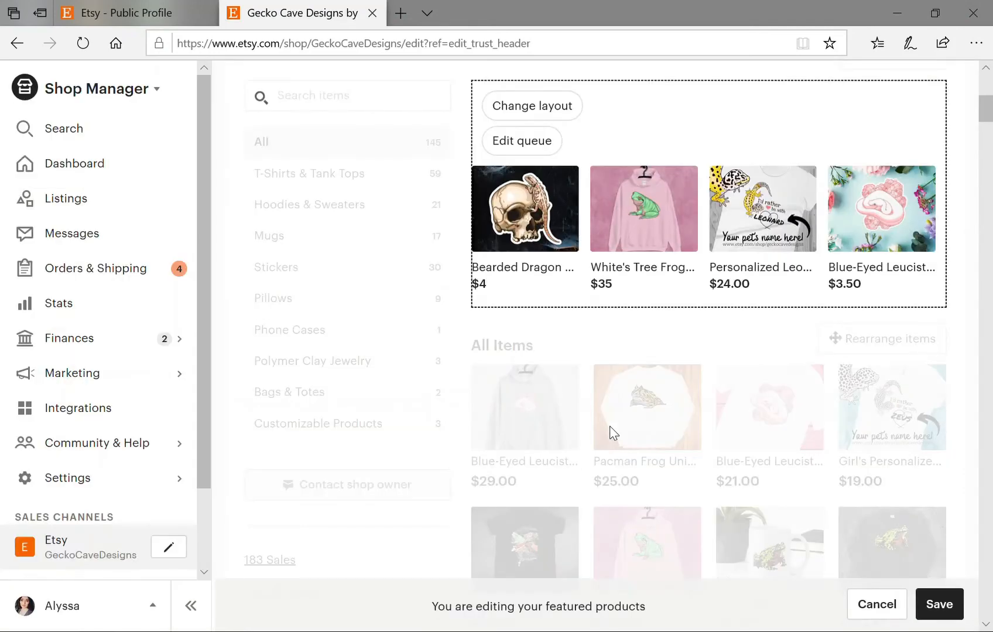
click(938, 604)
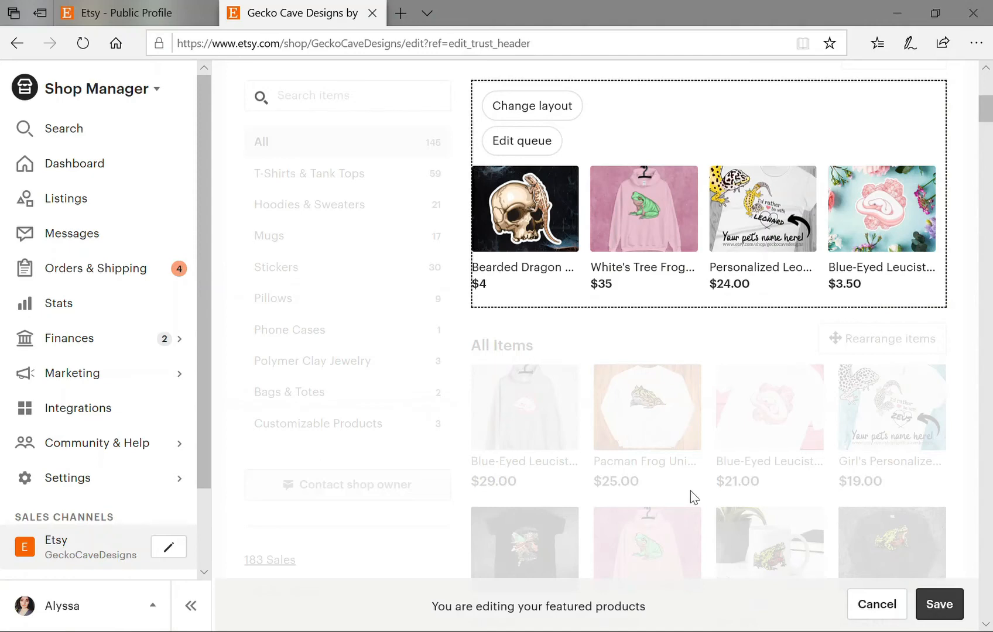
scroll(646, 465, up, 3)
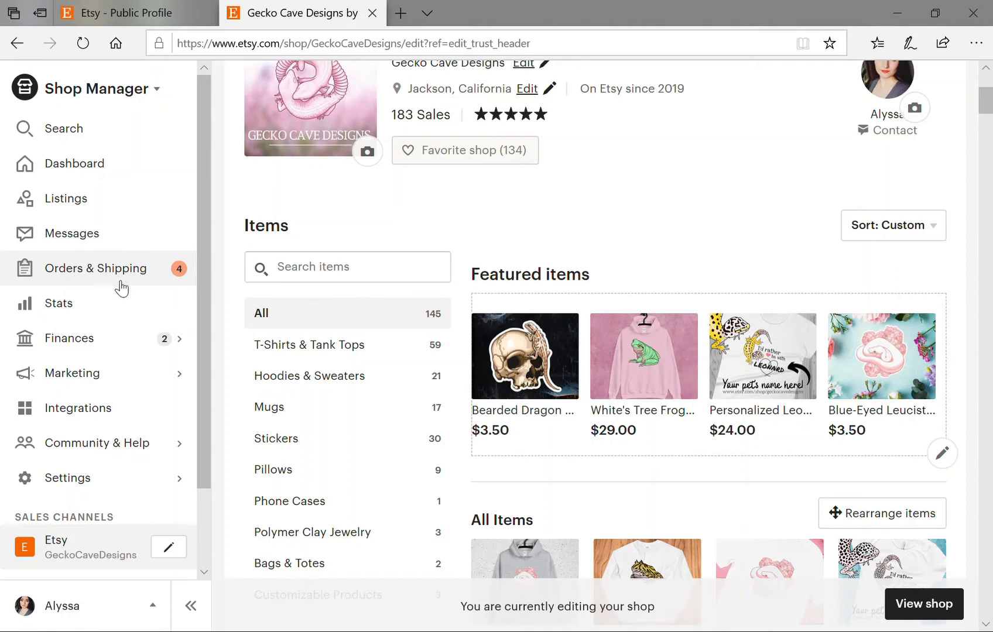
click(166, 281)
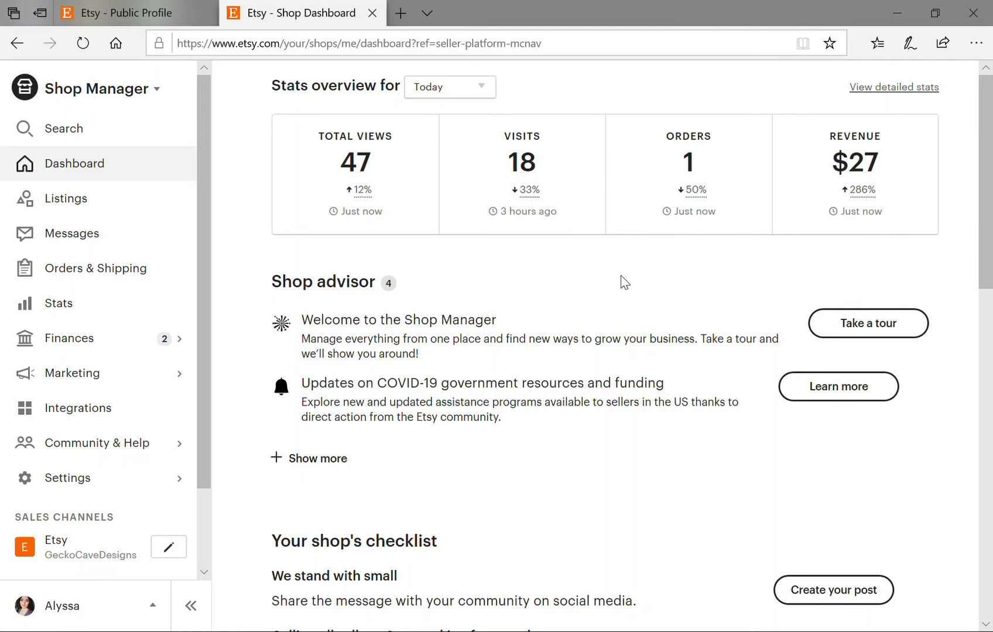
Scroll through the dashboard's stats, checklist, orders, listings and recent activity, then return to the top.
scroll(630, 287, down, 1)
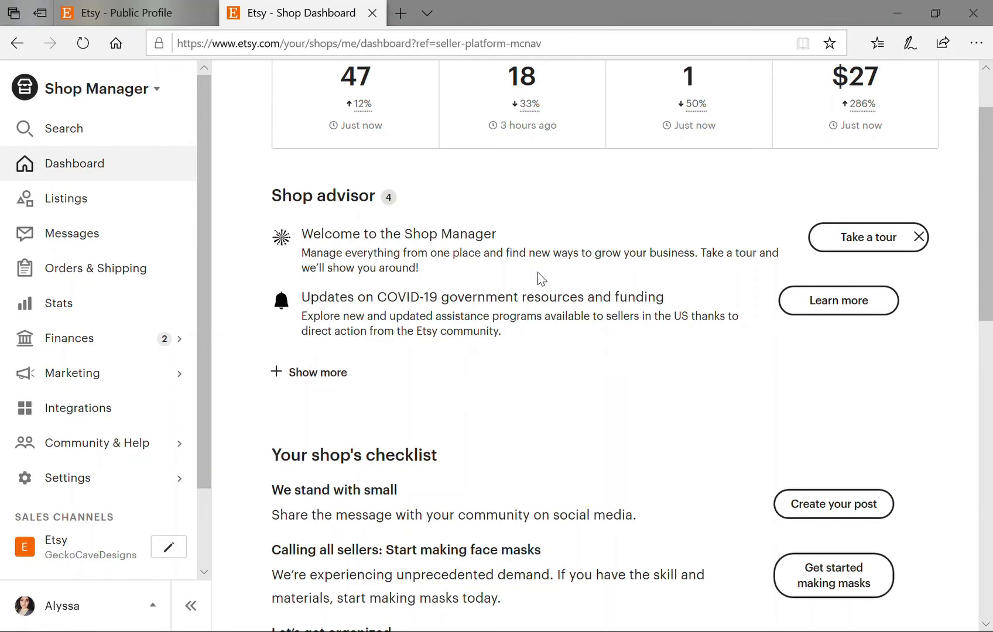
scroll(509, 385, down, 1)
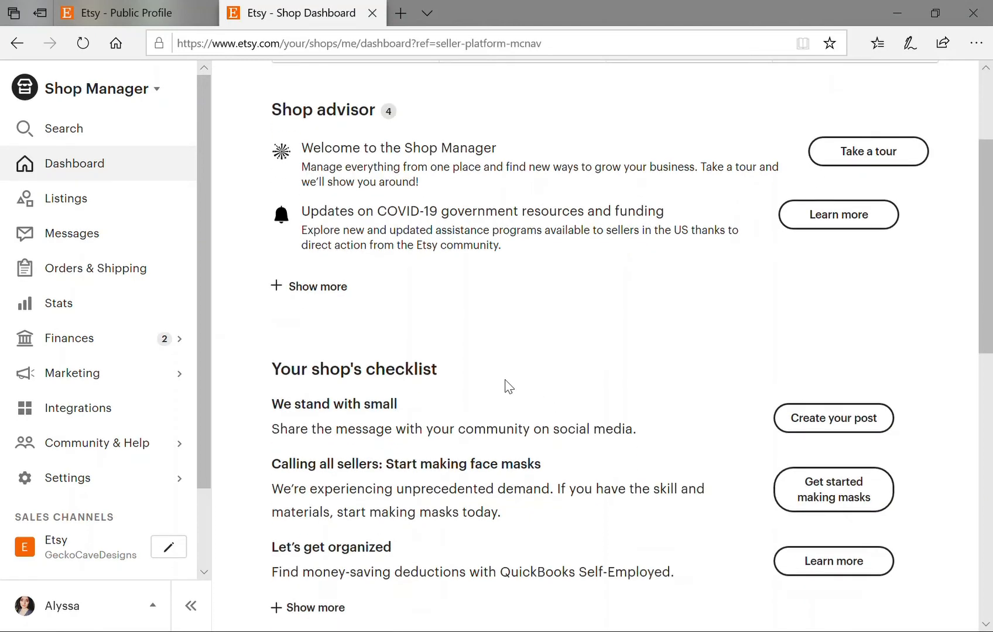
scroll(515, 384, down, 1)
scroll(538, 378, down, 1)
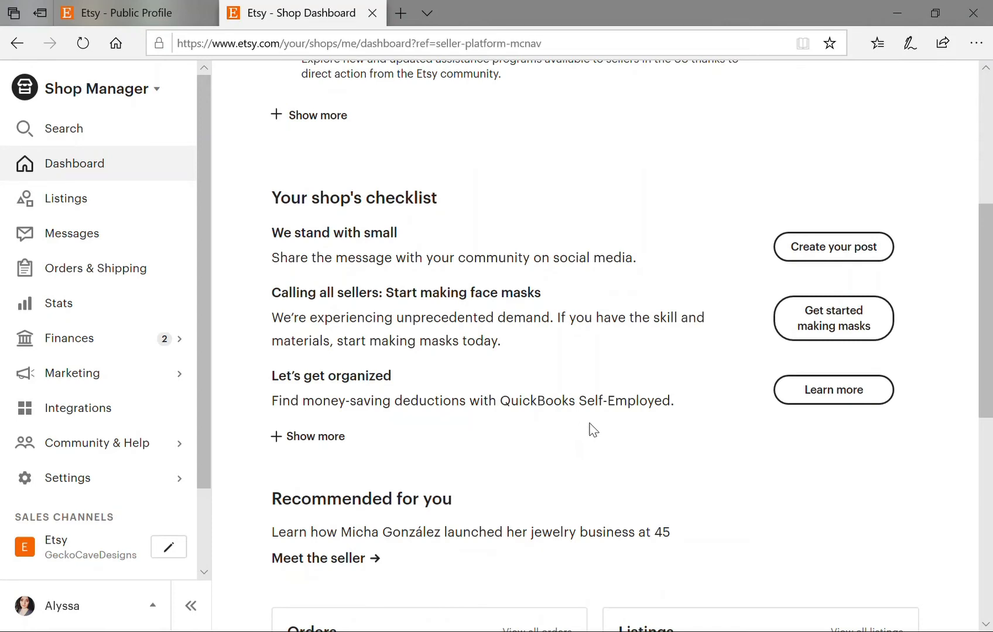
scroll(592, 432, down, 1)
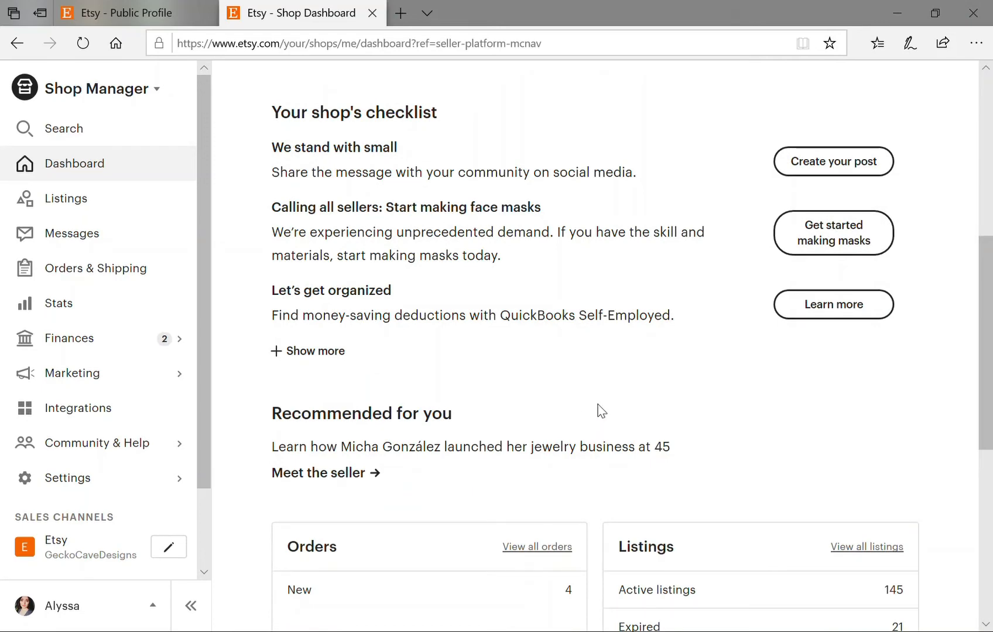
scroll(599, 408, down, 3)
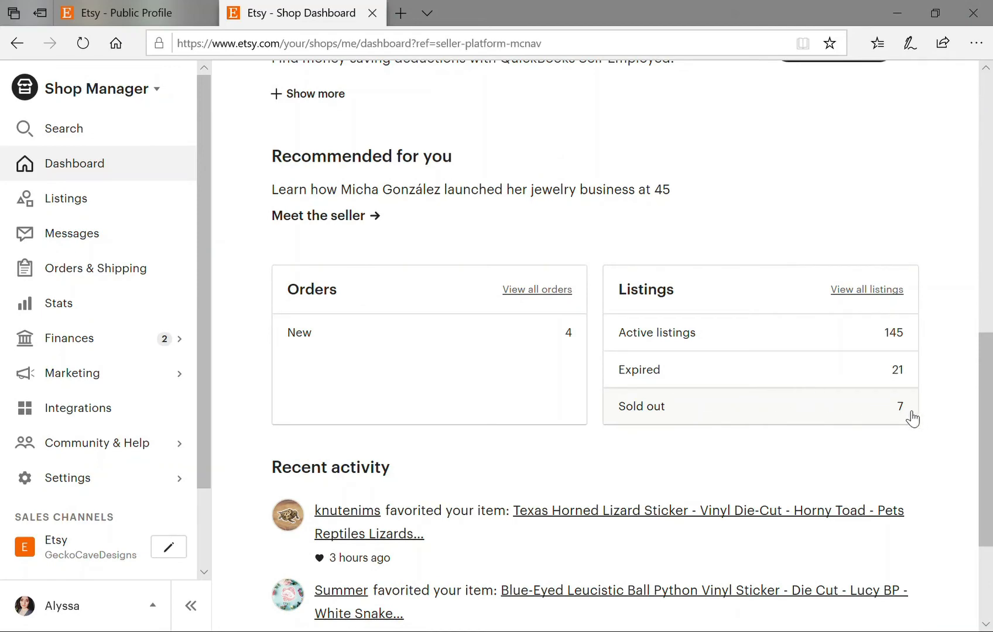
scroll(911, 417, down, 3)
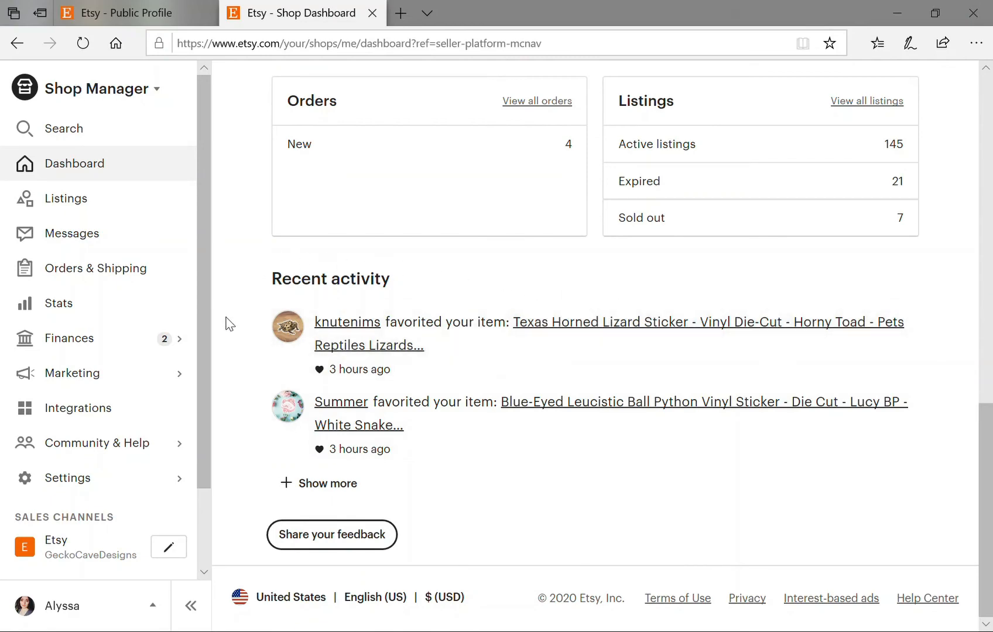
scroll(228, 322, up, 10)
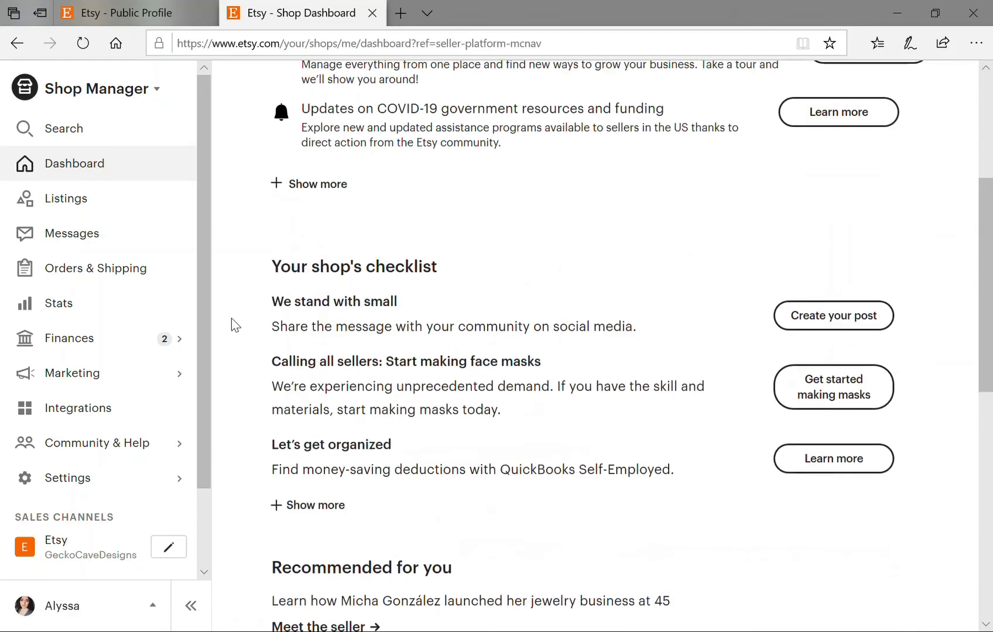
scroll(231, 318, up, 5)
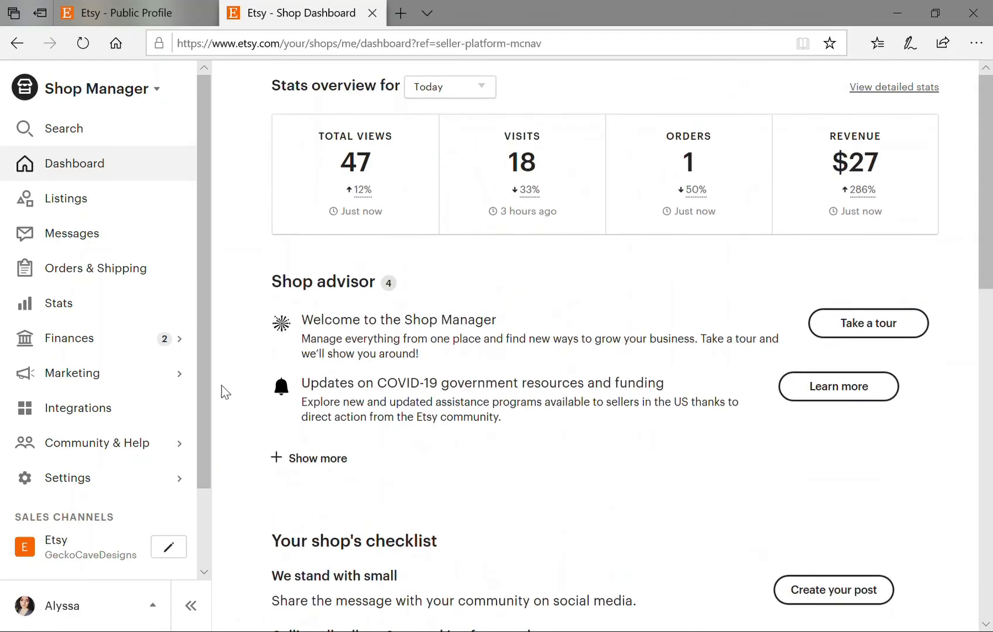
Read through the Custom web address page under Marketing, then bring up the Marketing menu again.
click(116, 381)
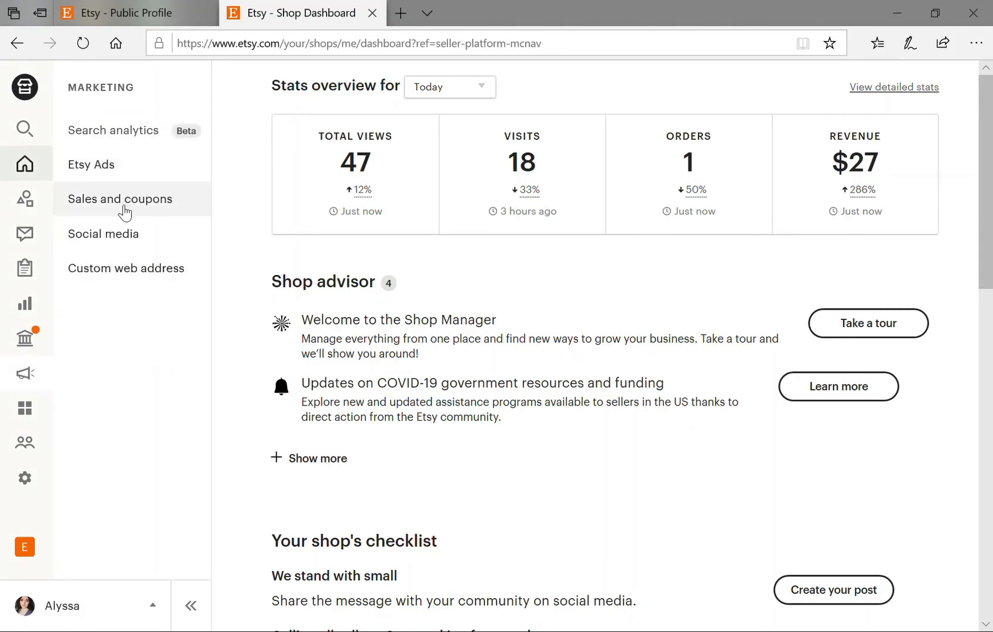
click(130, 275)
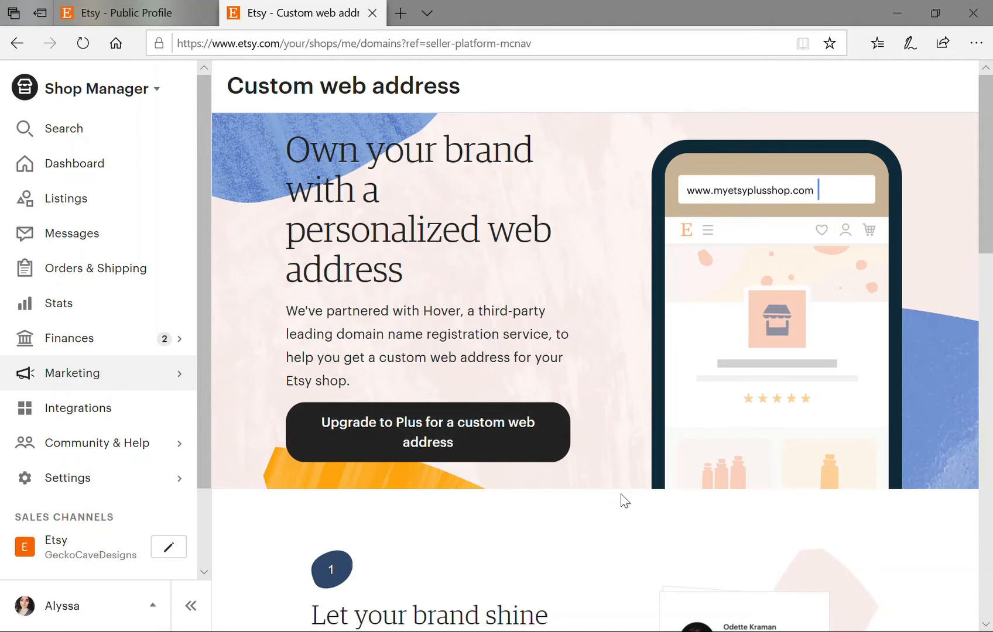
scroll(636, 501, down, 5)
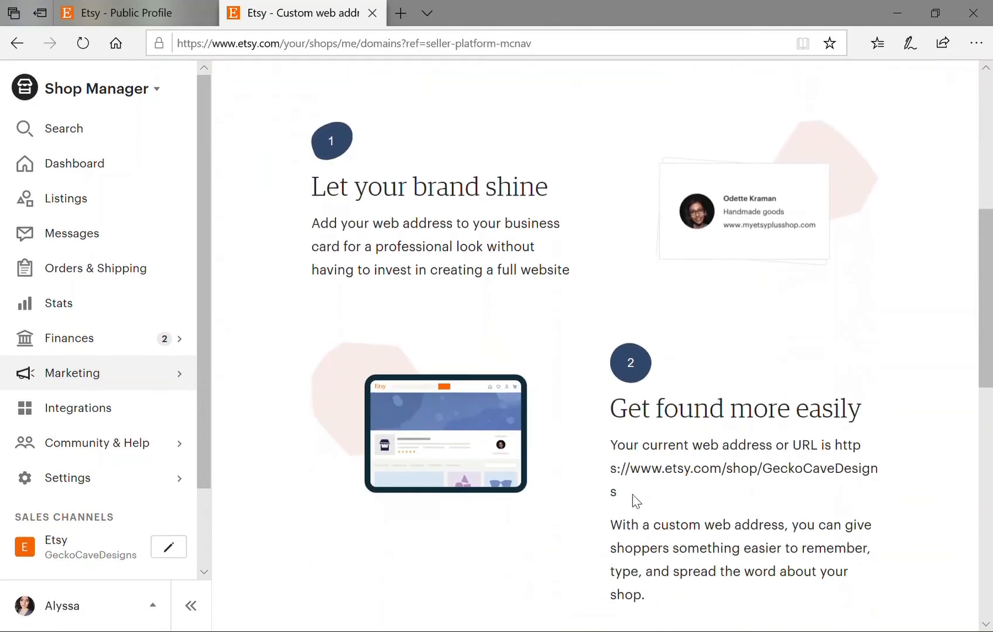
scroll(637, 500, down, 3)
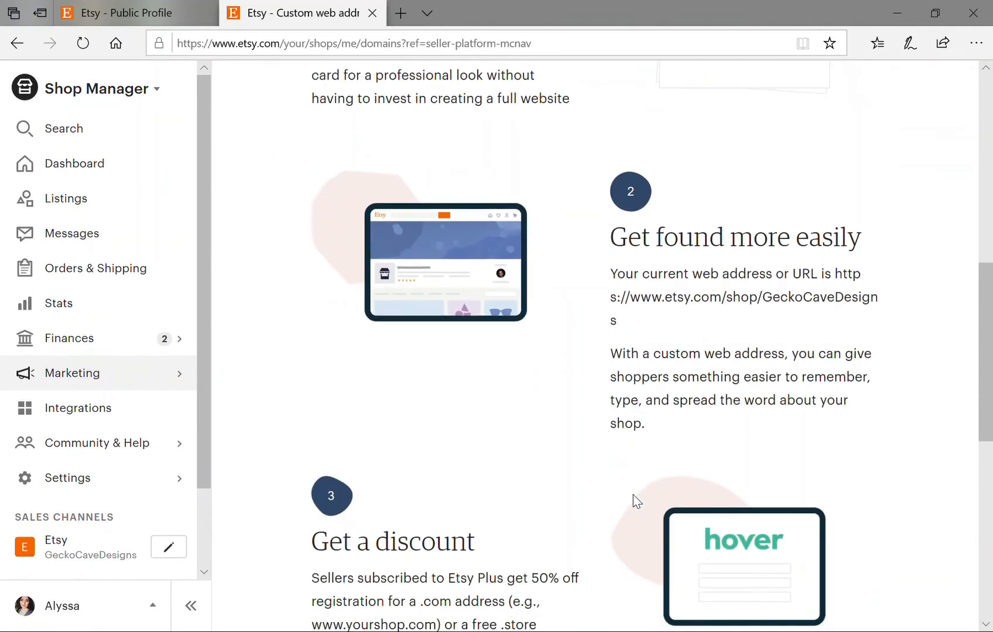
scroll(638, 498, down, 4)
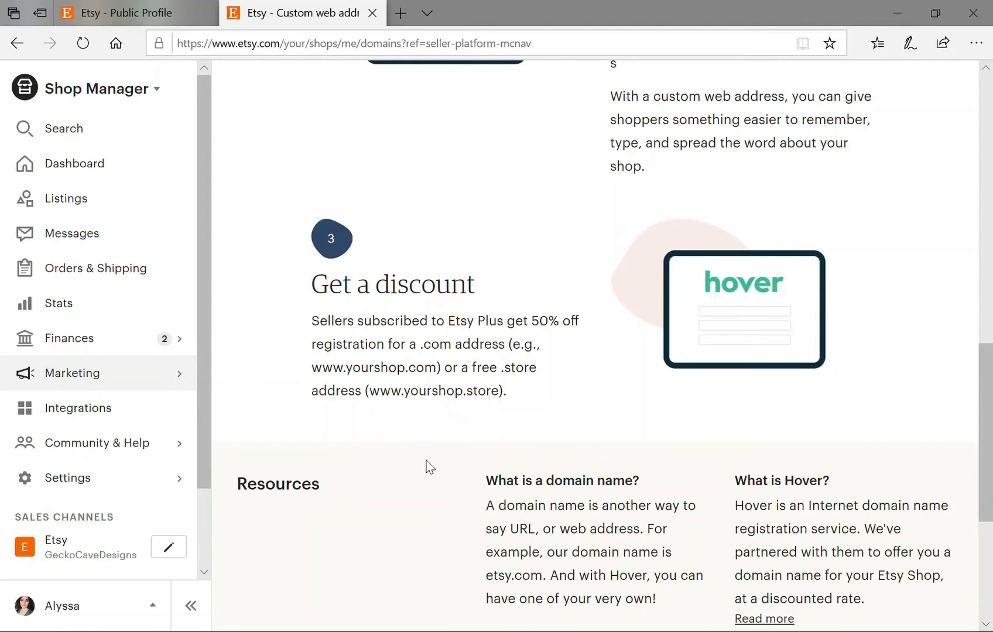
scroll(424, 465, down, 5)
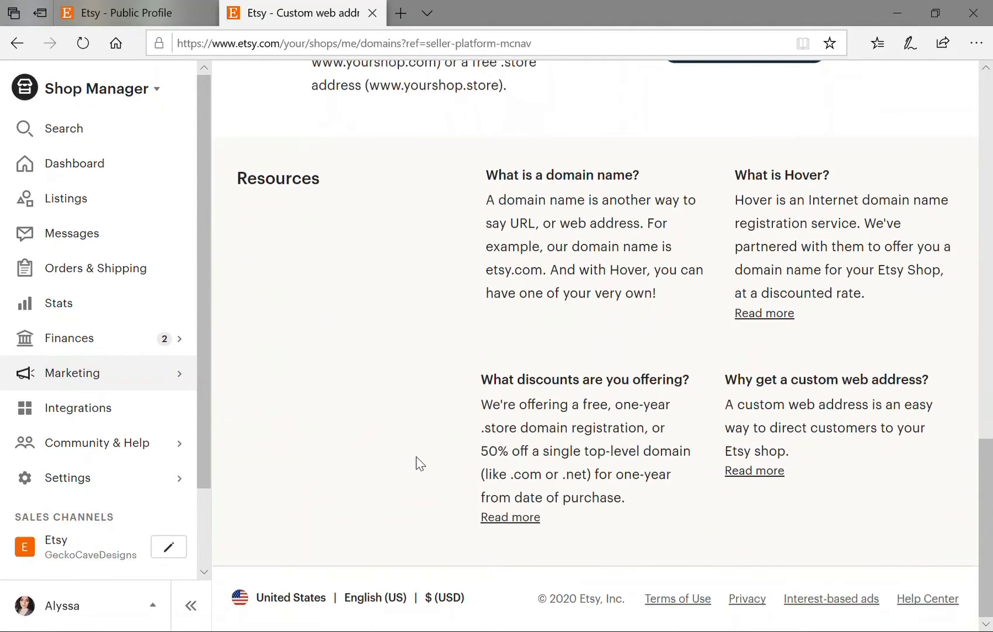
scroll(420, 463, up, 14)
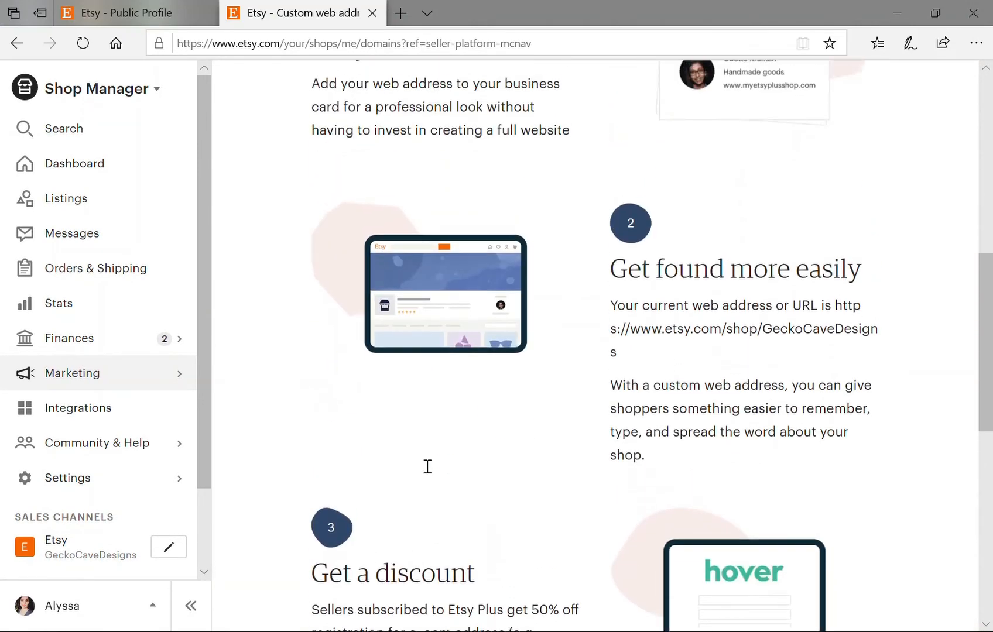
scroll(420, 464, up, 5)
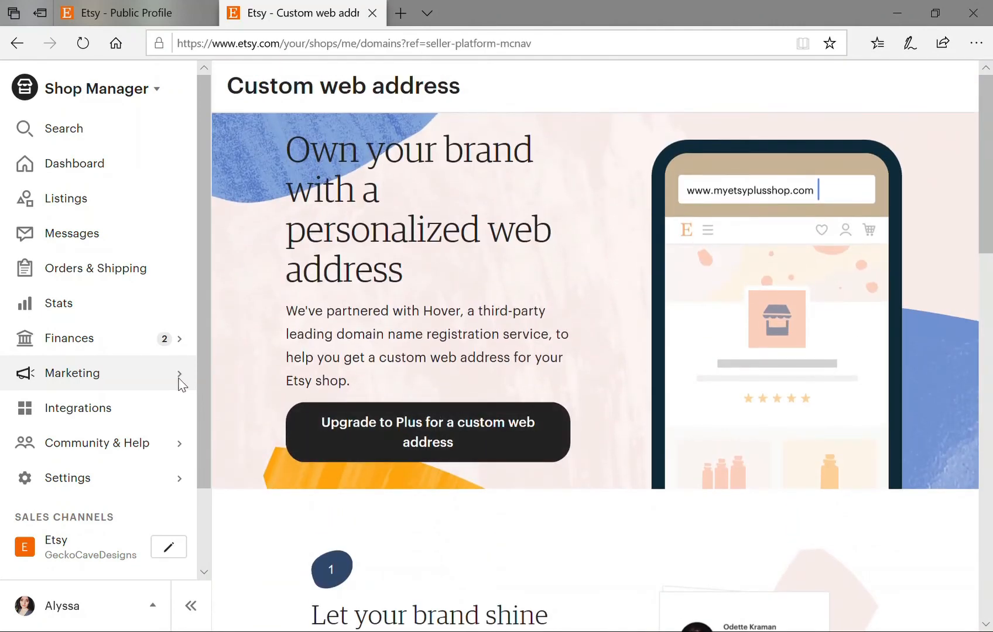
click(179, 379)
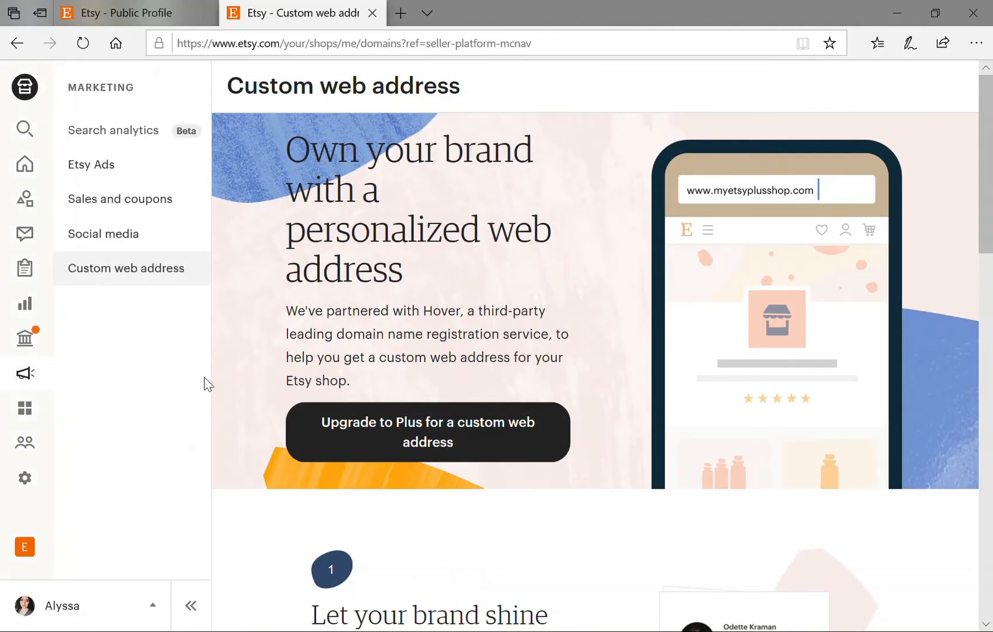
Review the paused Etsy Ads campaign's zero stats, then go to Sales and coupons.
click(93, 176)
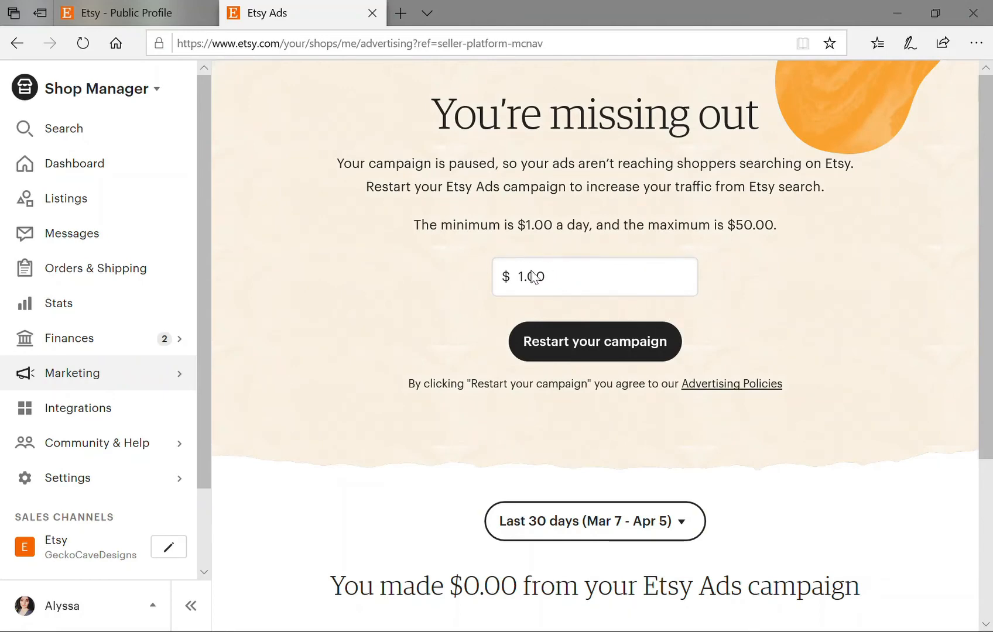
scroll(480, 398, down, 4)
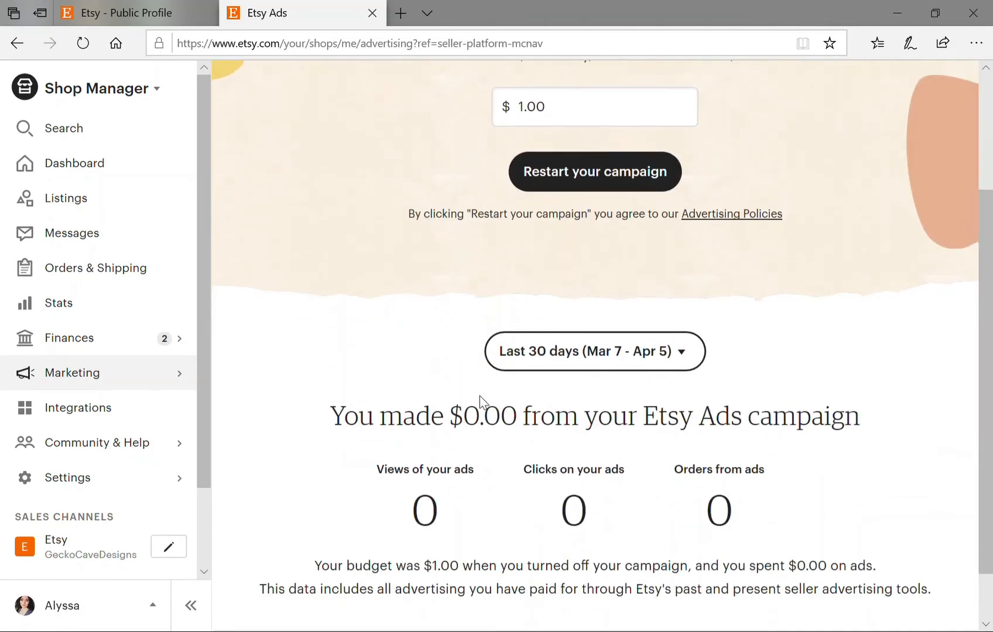
scroll(479, 398, up, 4)
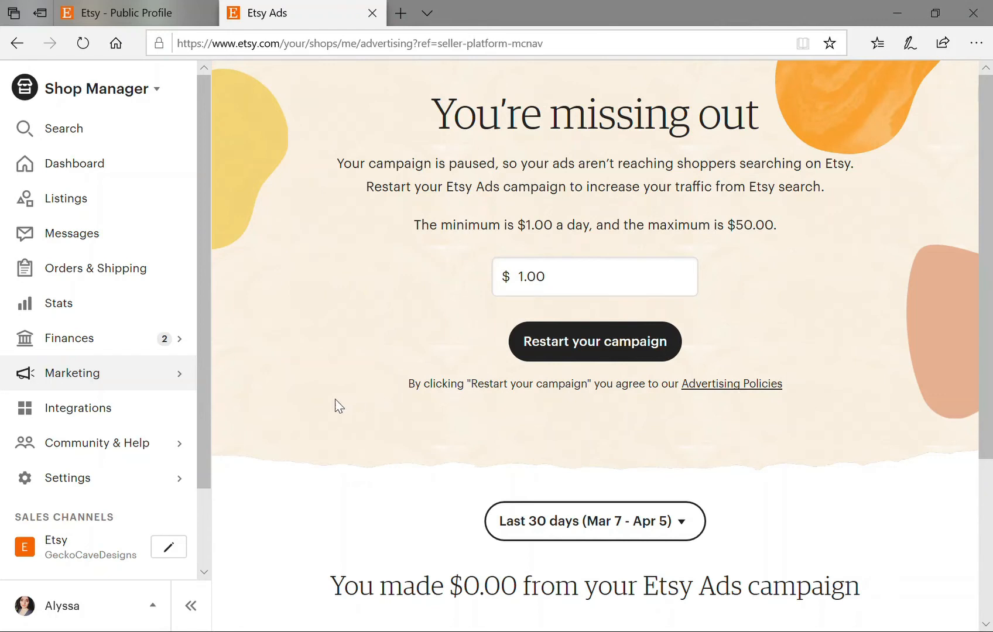
click(174, 377)
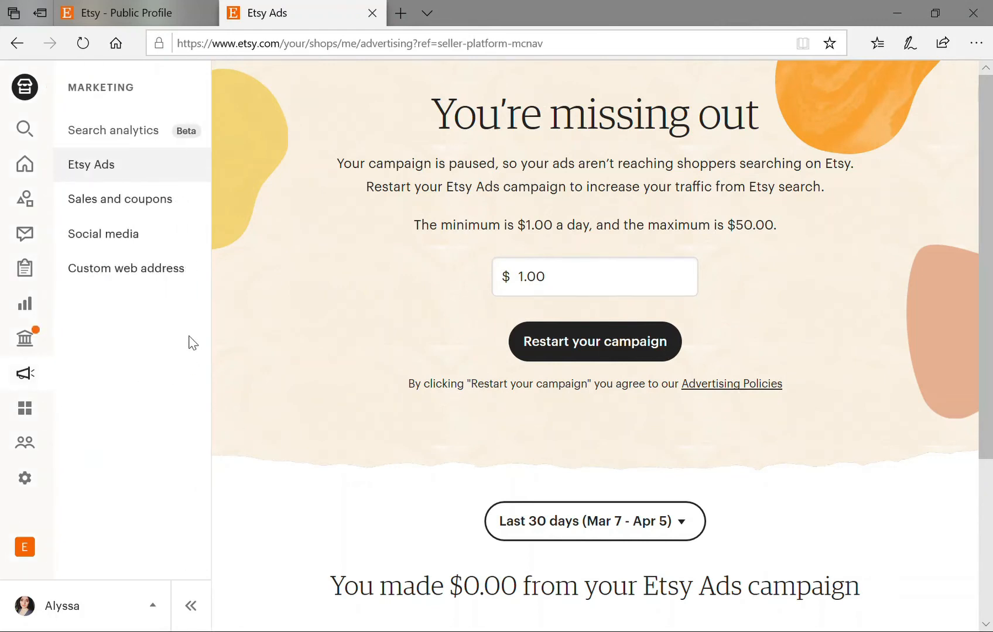
click(153, 204)
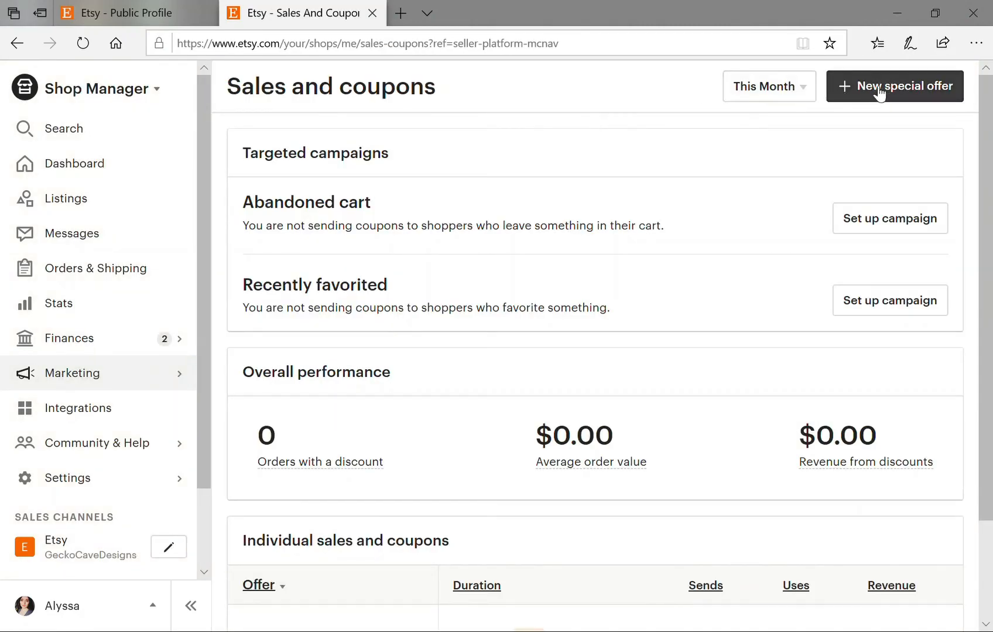
Start a new special offer and choose Create coupon.
click(854, 88)
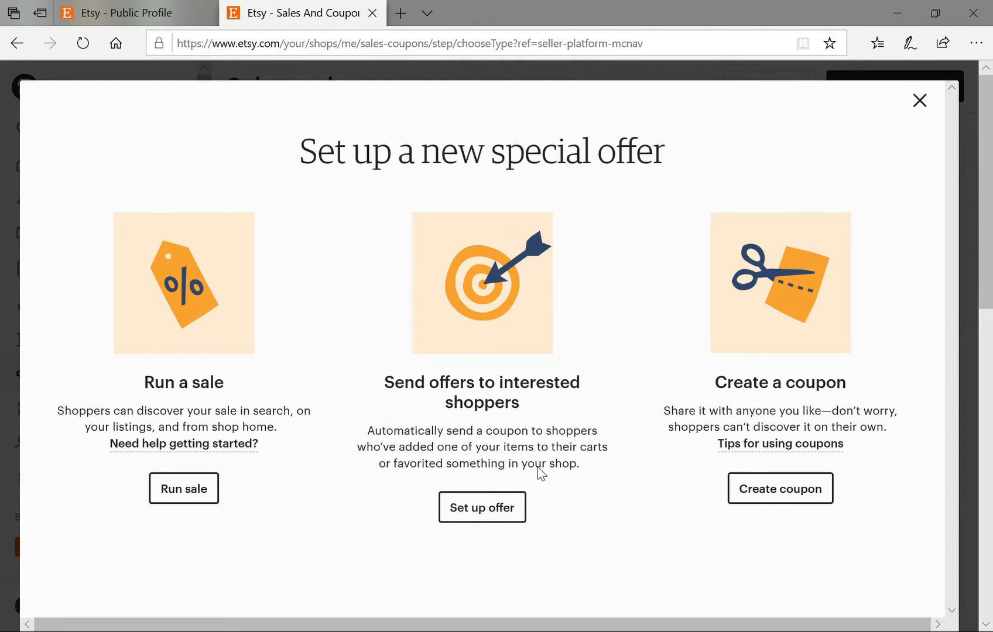
mouse_move(820, 438)
click(764, 501)
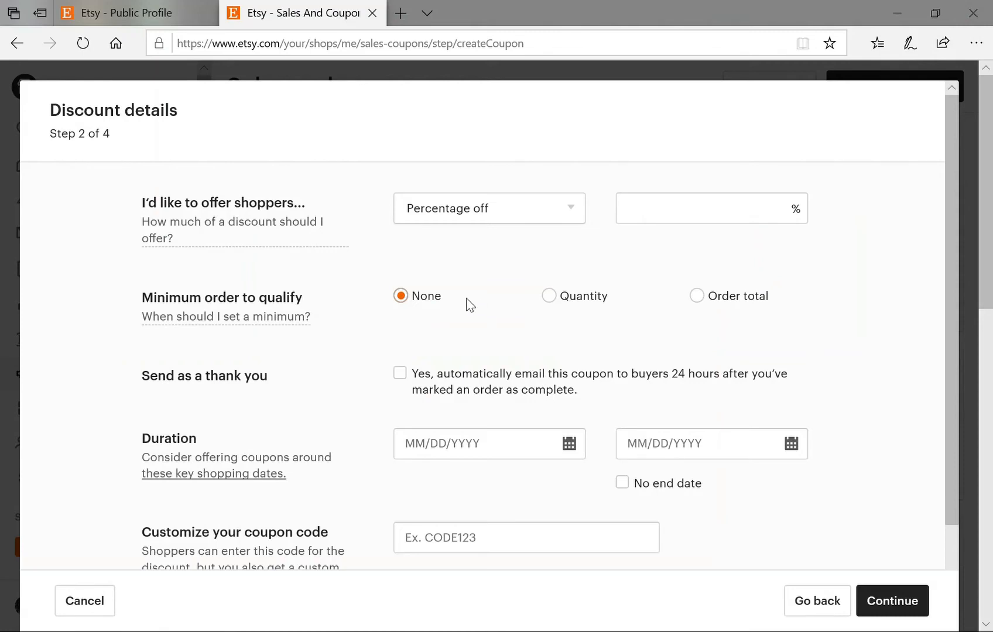
Set the coupon to 10% off, running from 04/04/2020 to 04/05/2020.
click(671, 222)
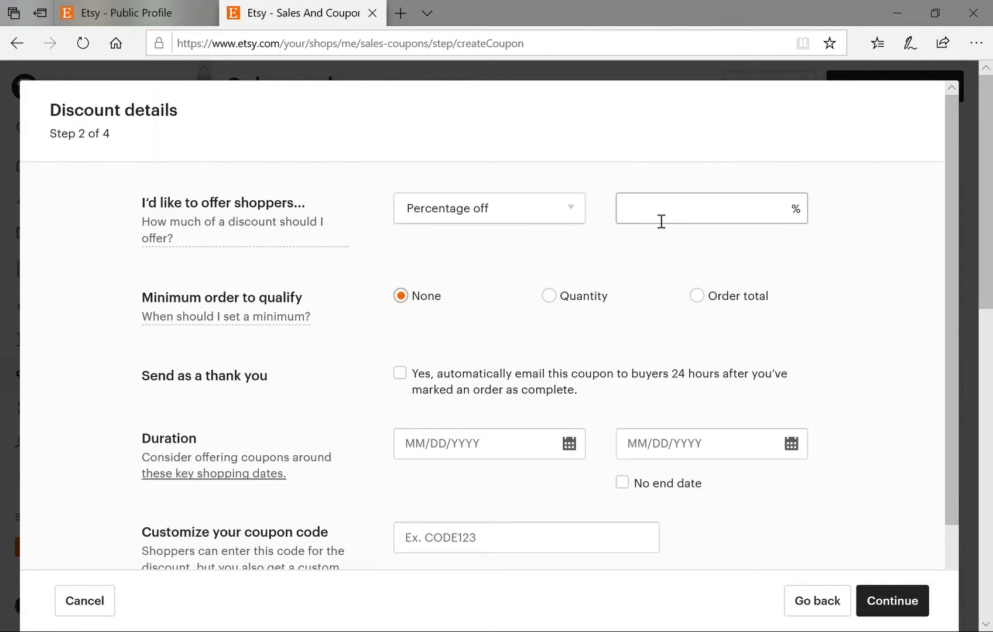
click(660, 222)
text(10)
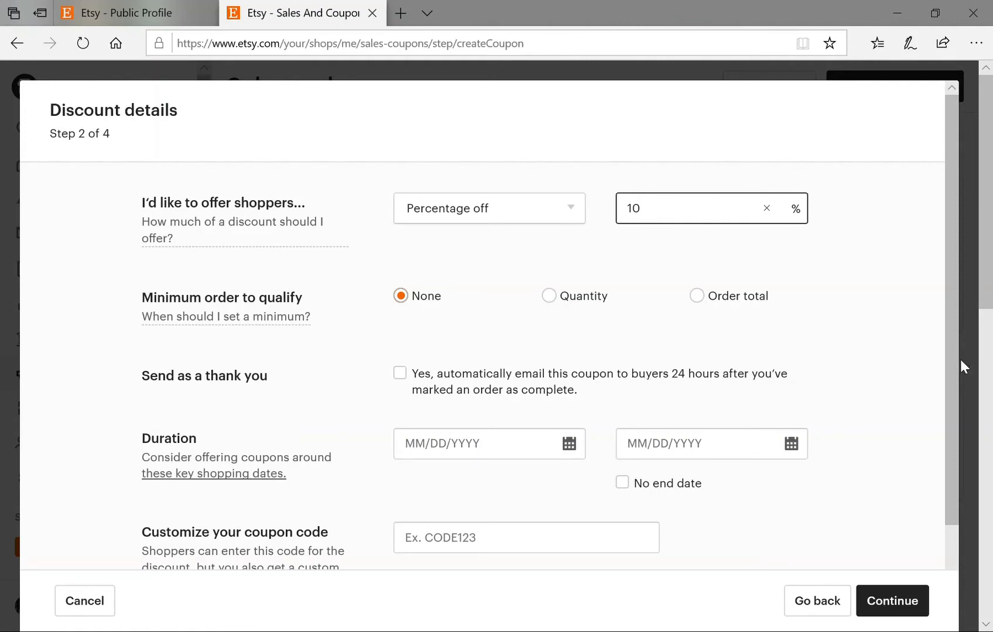
drag(951, 359, 952, 413)
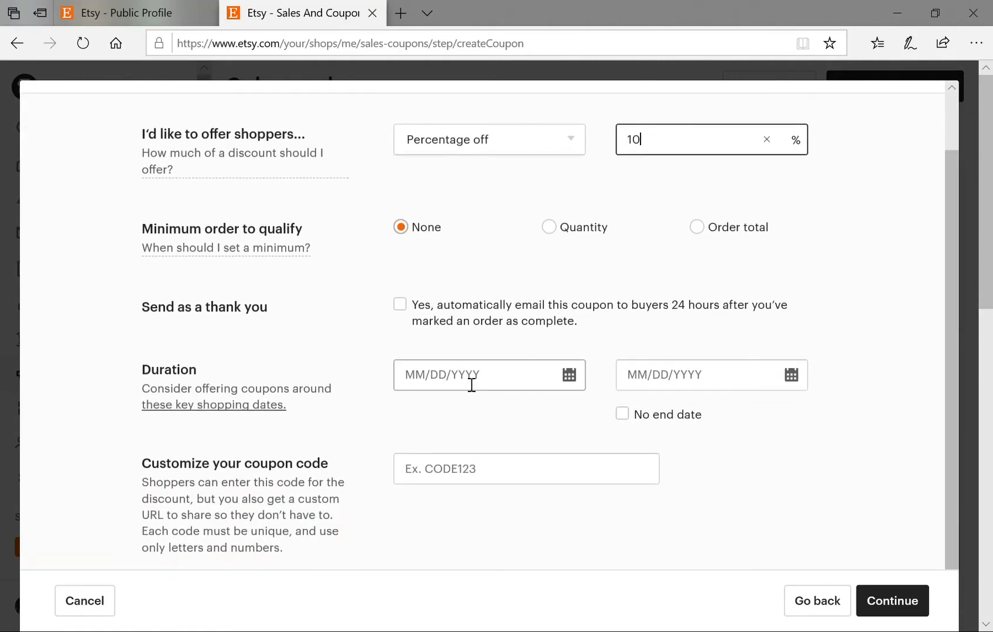
click(453, 382)
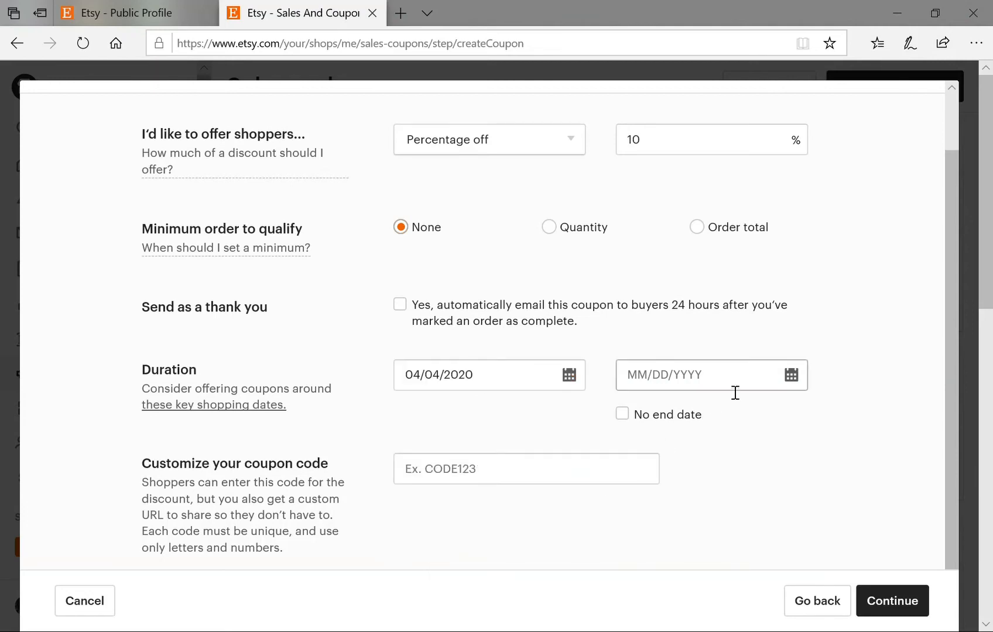
click(780, 391)
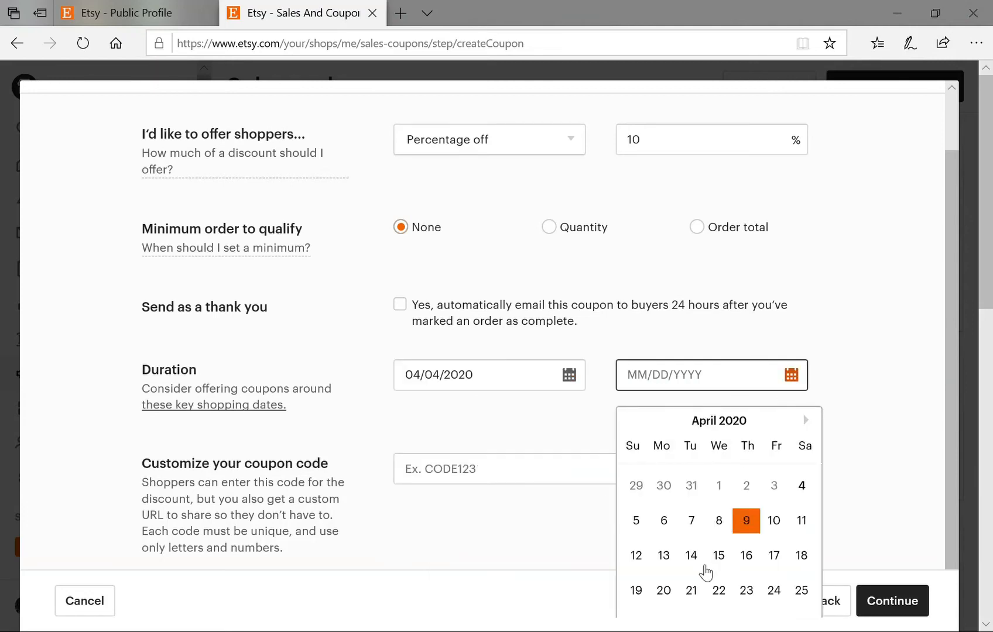
click(644, 525)
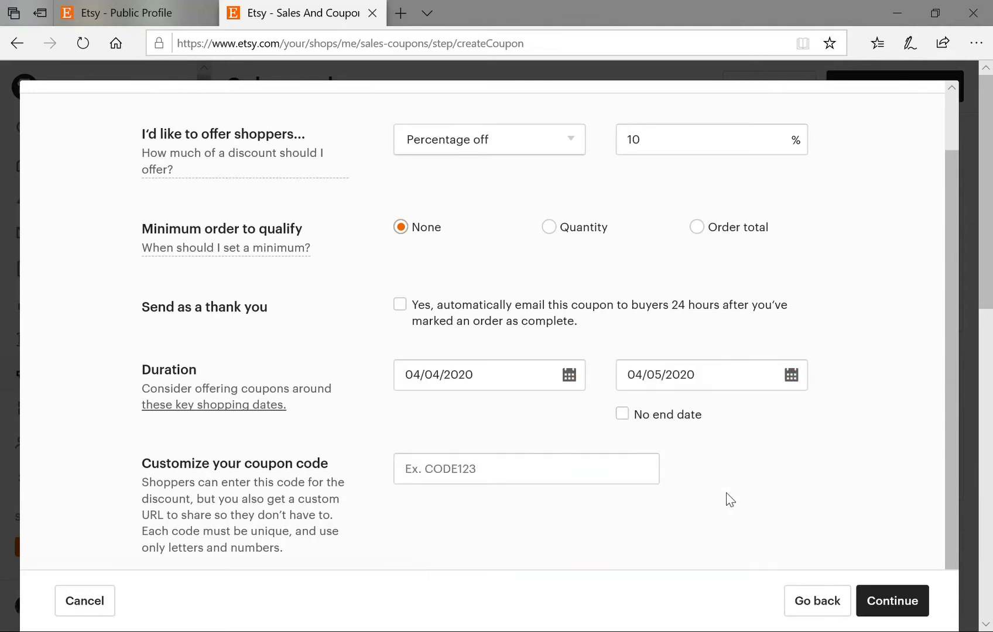
Enter coupon code 10OFF and continue to choosing listings.
click(471, 479)
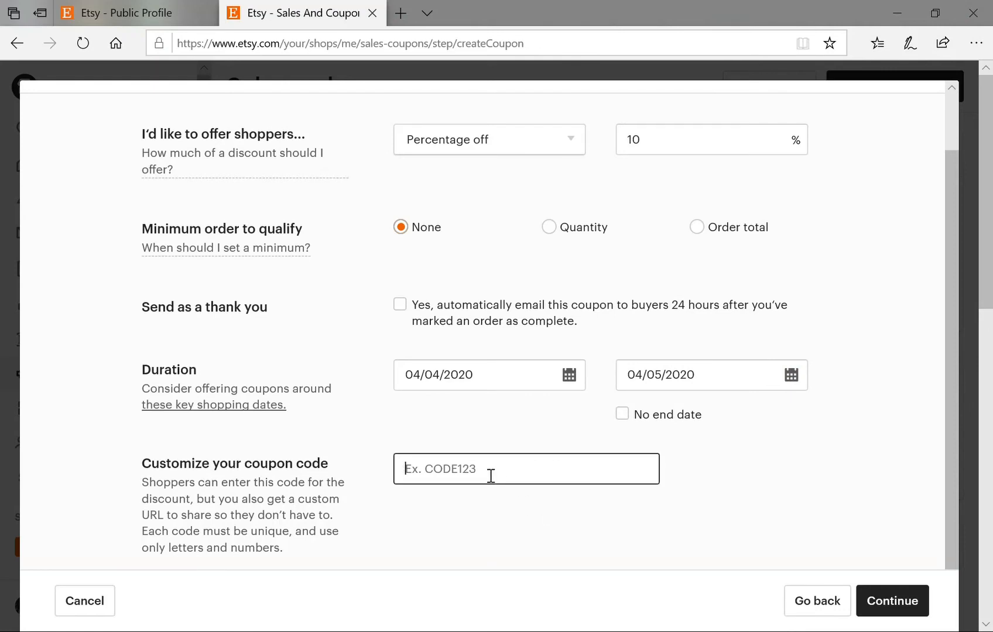
text(10OFF)
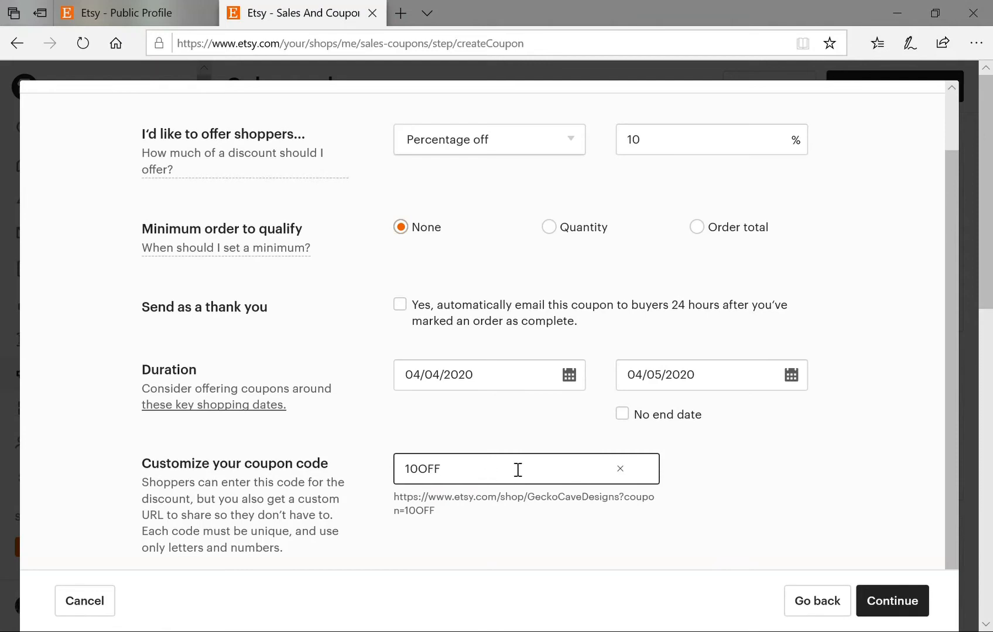
click(909, 608)
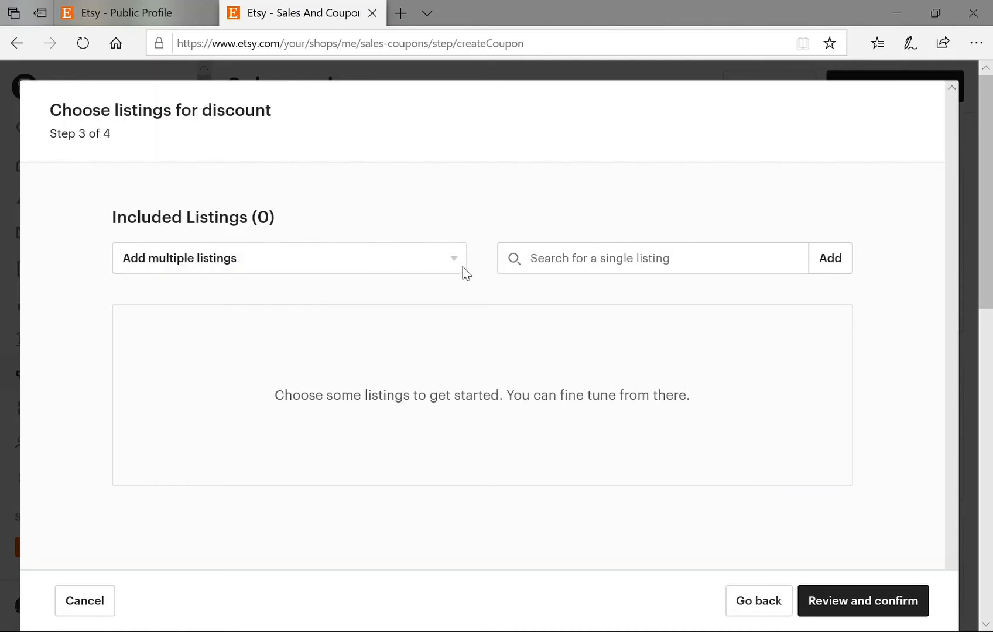
Add all three Polymer Clay Jewelry section listings to the coupon and proceed to Review and confirm.
click(429, 267)
click(429, 267)
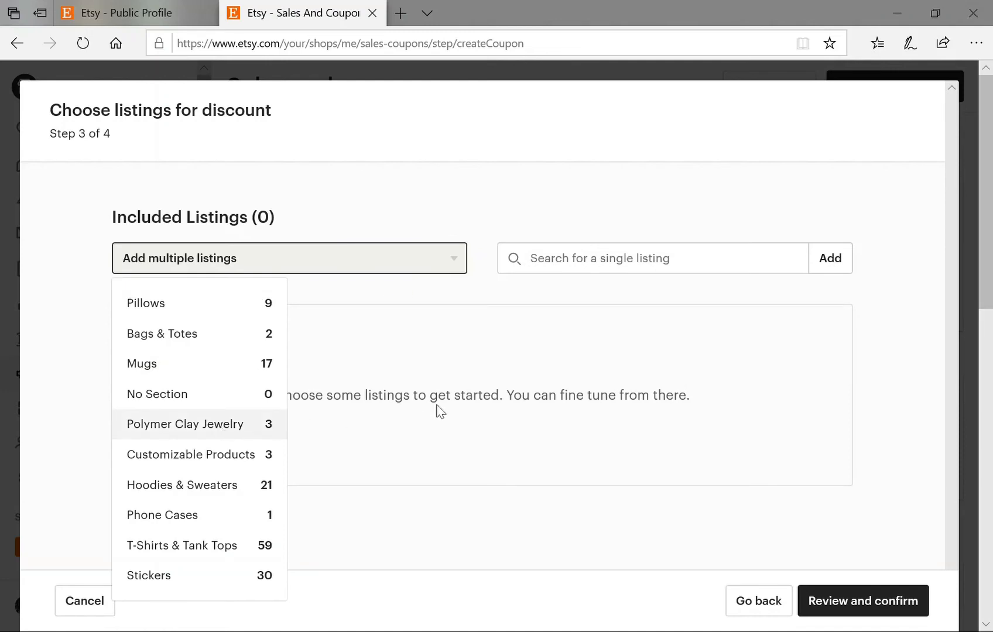
click(434, 471)
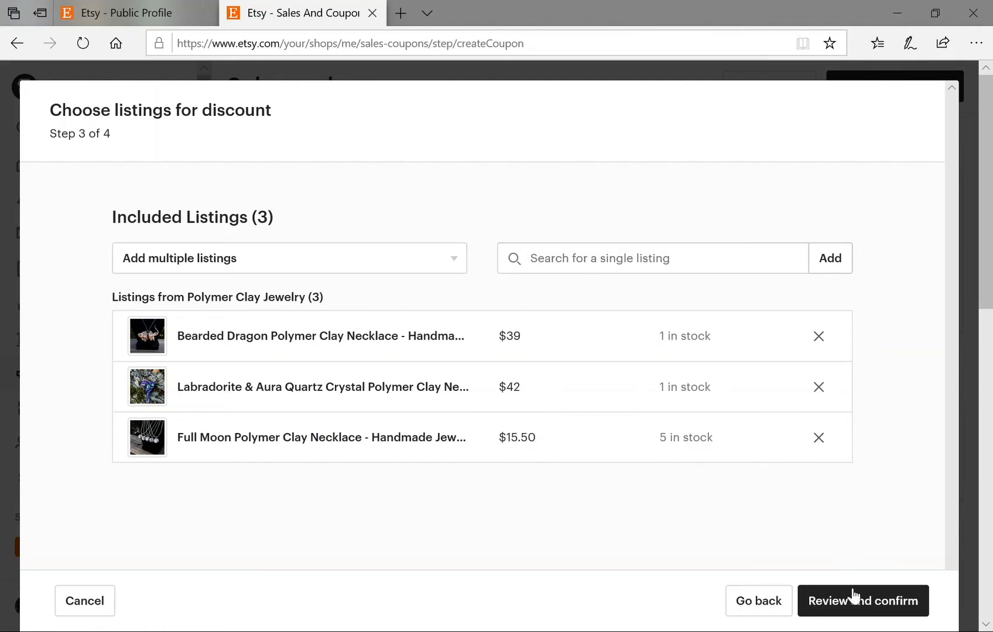
click(860, 608)
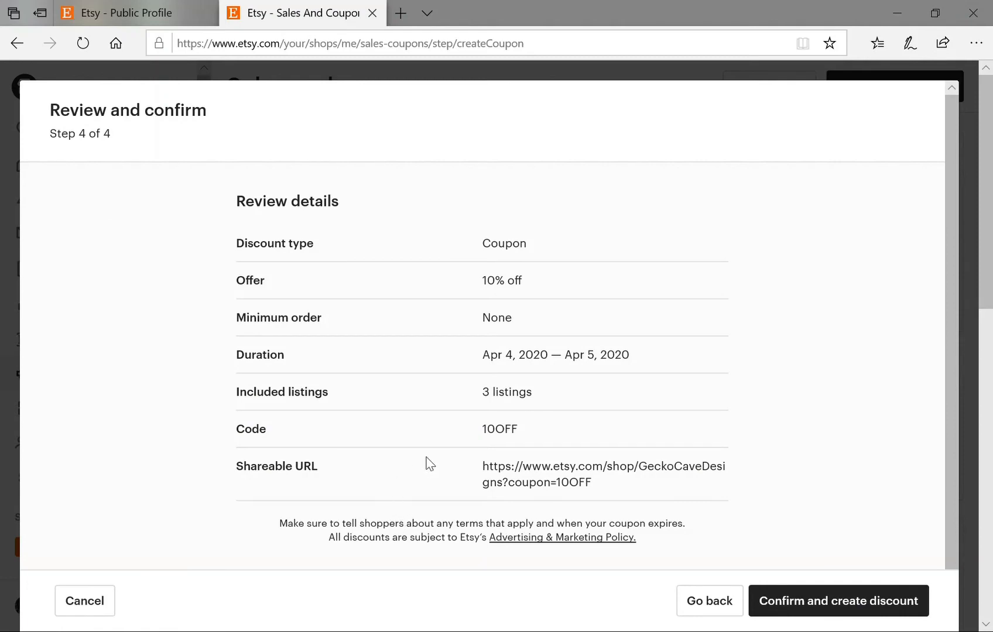
Confirm and create the 10OFF coupon, dismiss the success message, then go to Listings.
click(847, 610)
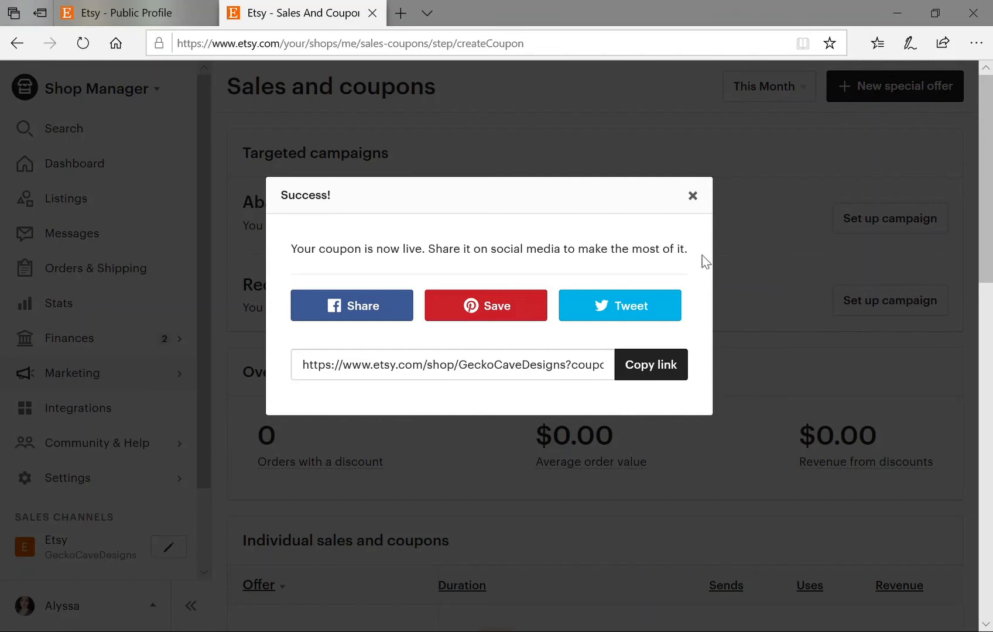
click(692, 196)
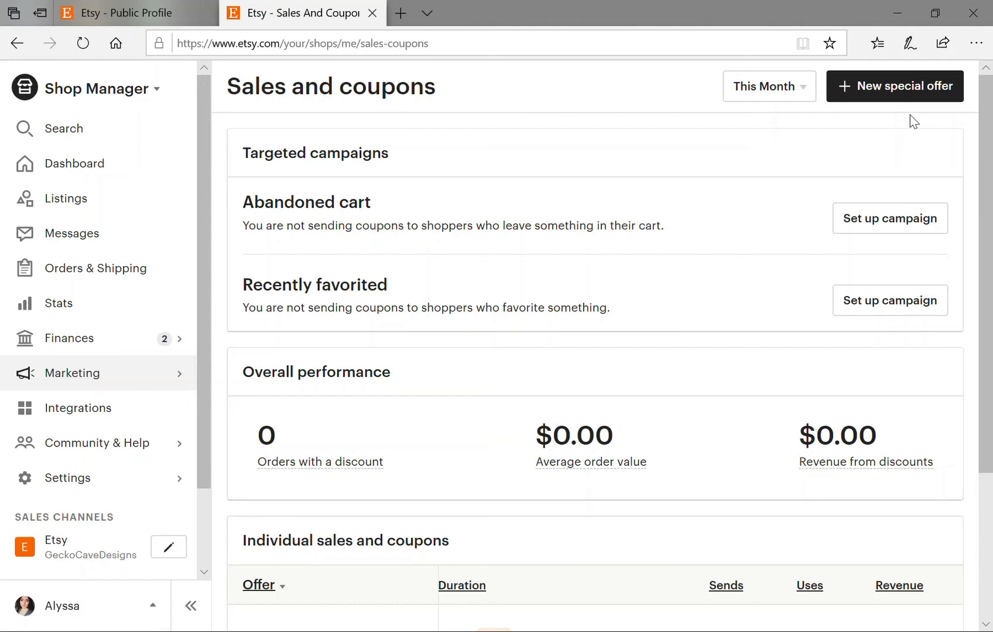
click(77, 202)
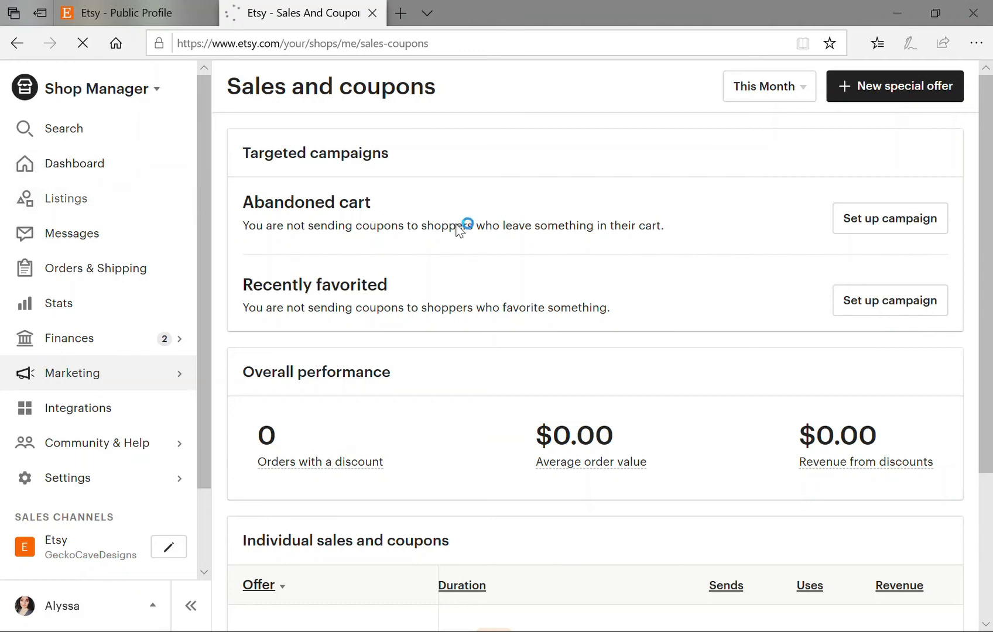
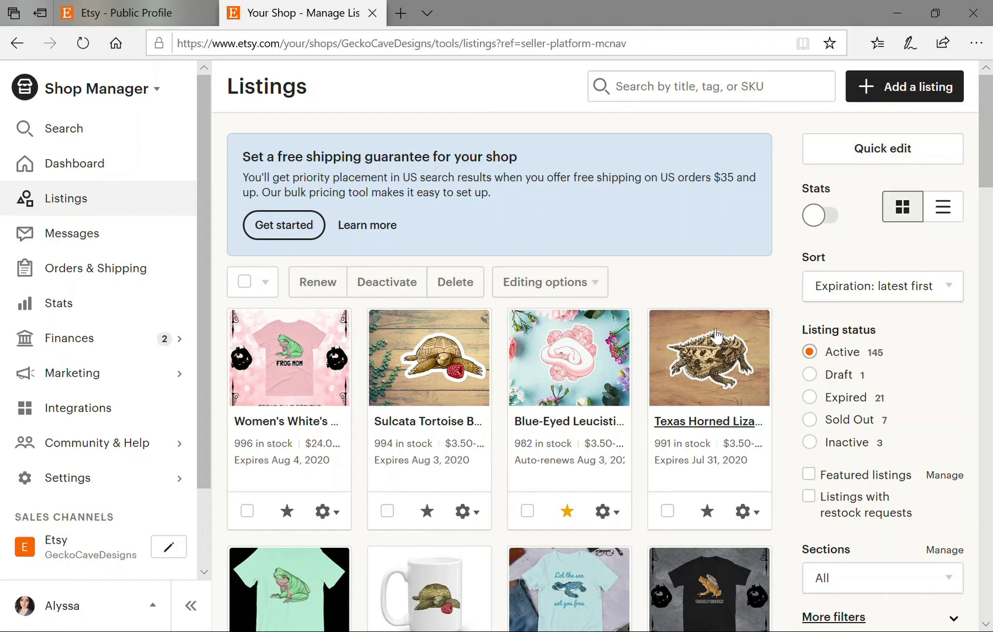
Open the Texas Horned Lizard listing's gear menu, then close it again.
scroll(677, 282, down, 1)
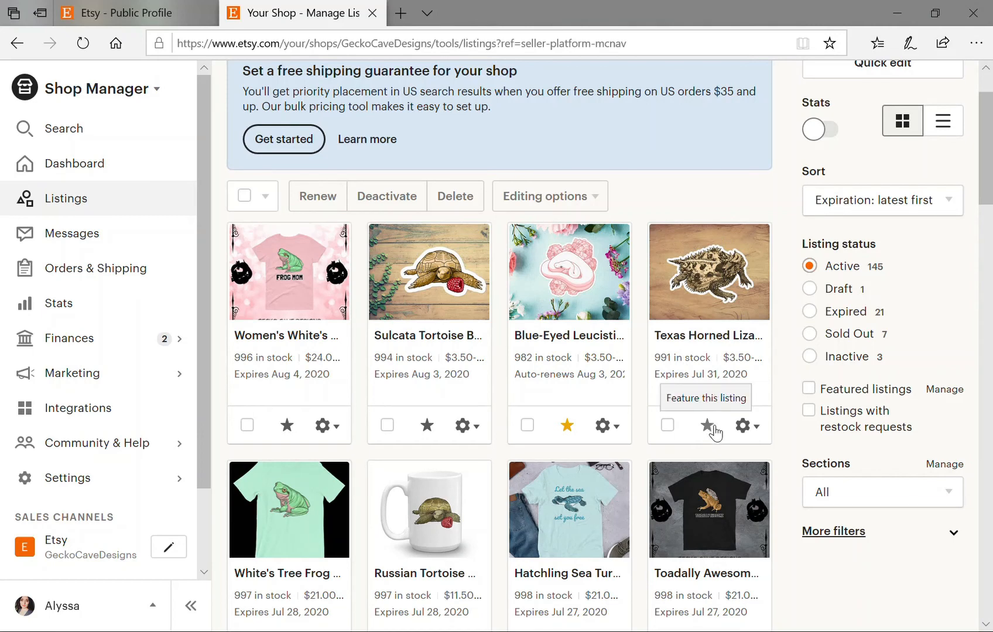
click(748, 426)
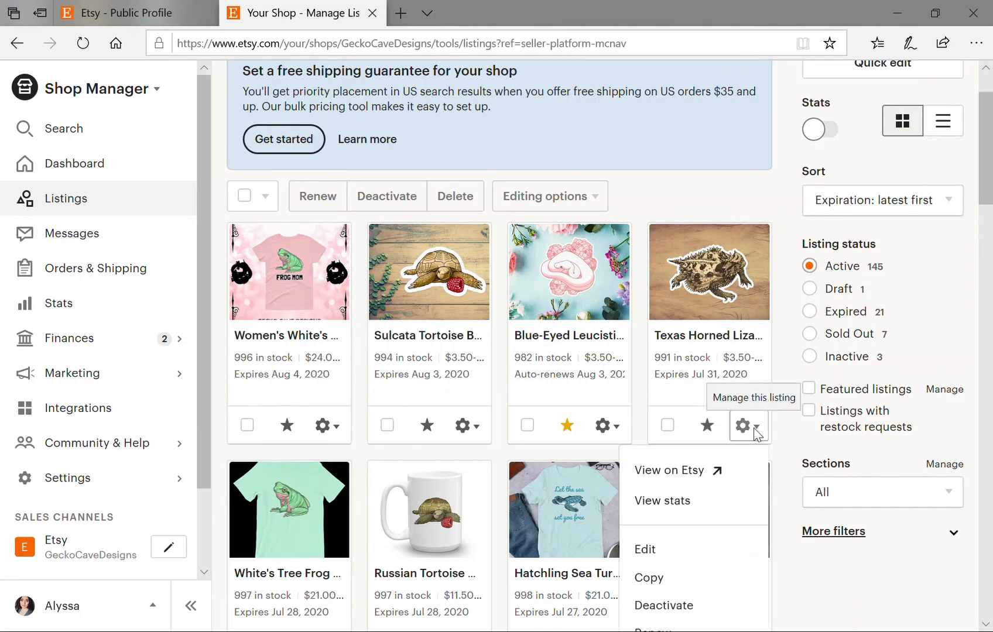
scroll(745, 452, down, 2)
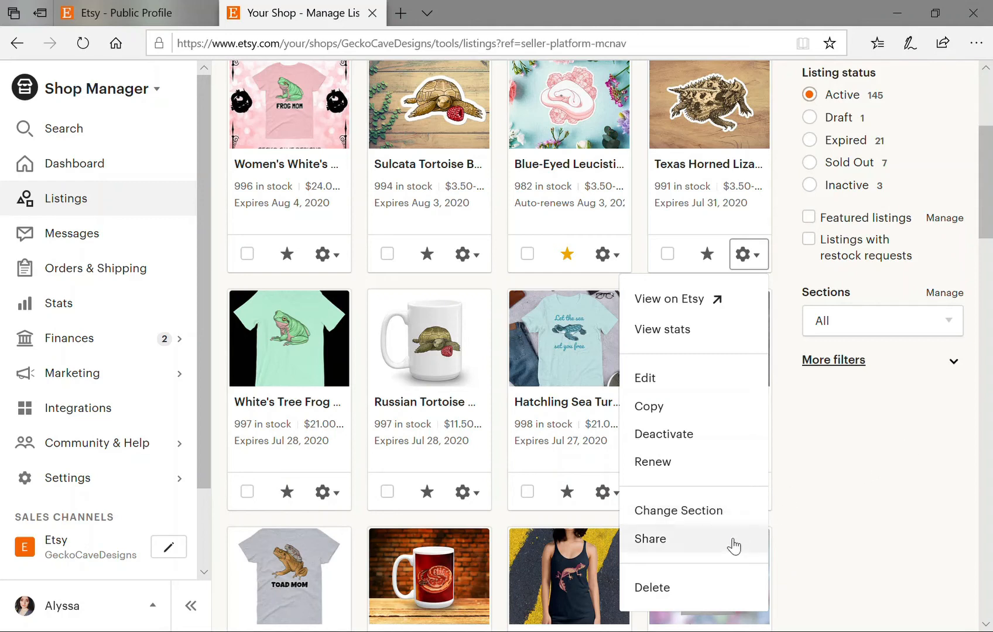
click(867, 449)
Filter the listings to Expired status to show the 21 expired listings.
scroll(863, 460, up, 2)
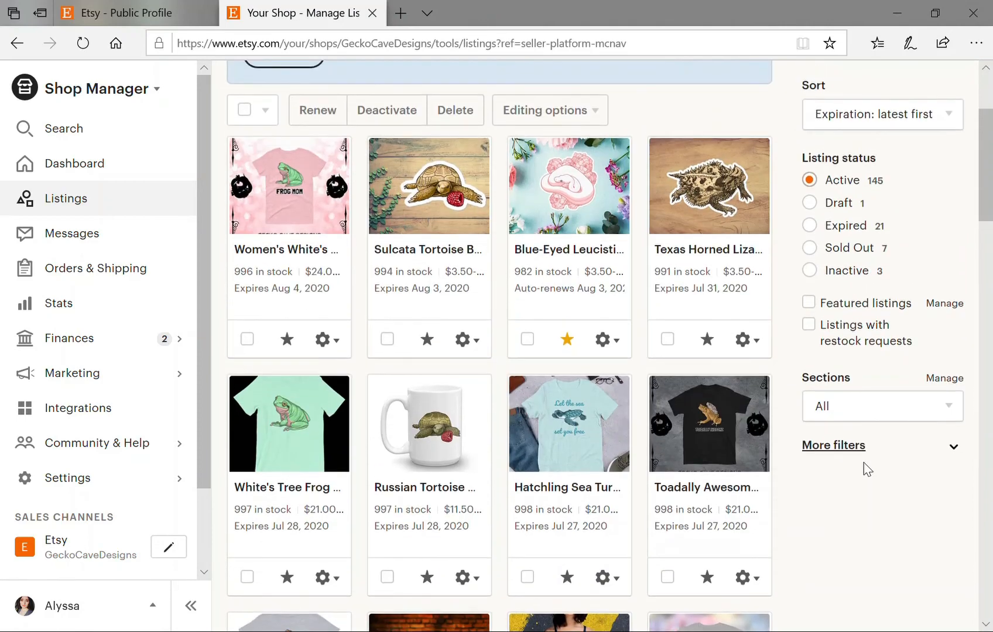
scroll(863, 463, up, 2)
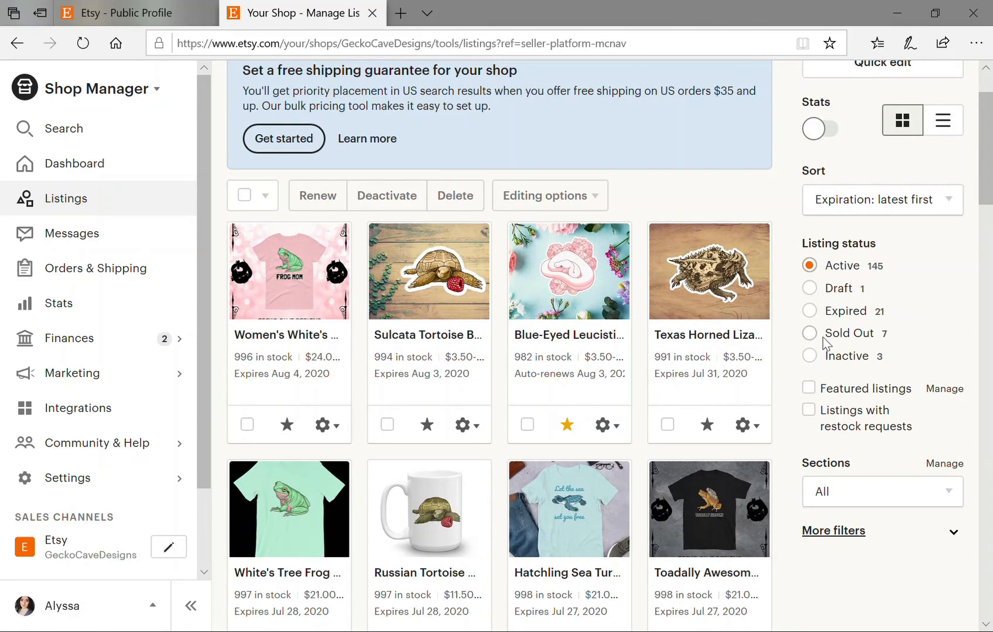
click(819, 314)
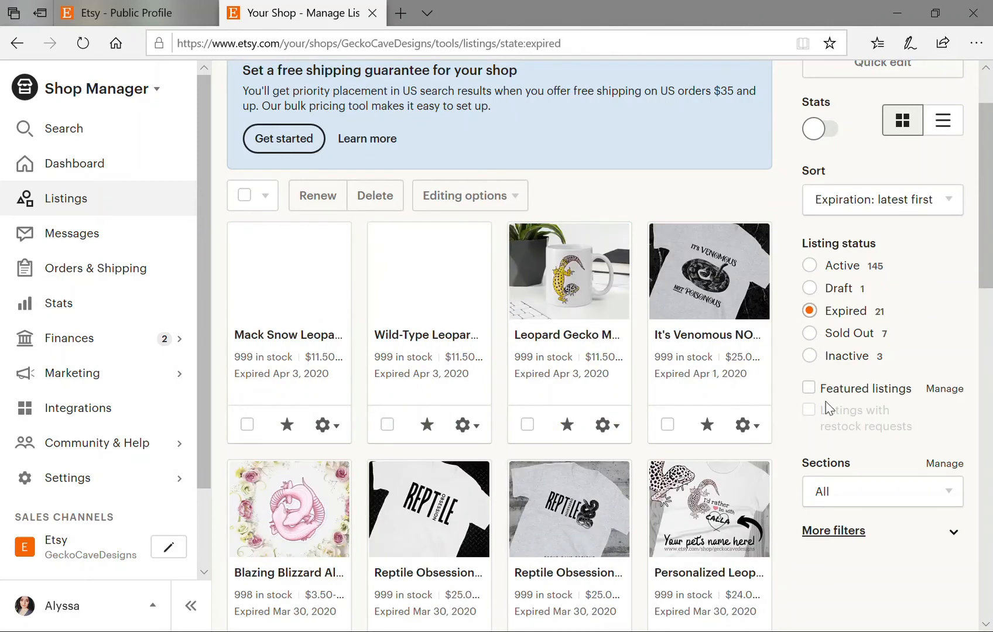
Select the three gecko mugs, Venomous shirt, Blazing Blizzard sticker and a reptile obsession shirt.
scroll(620, 393, down, 1)
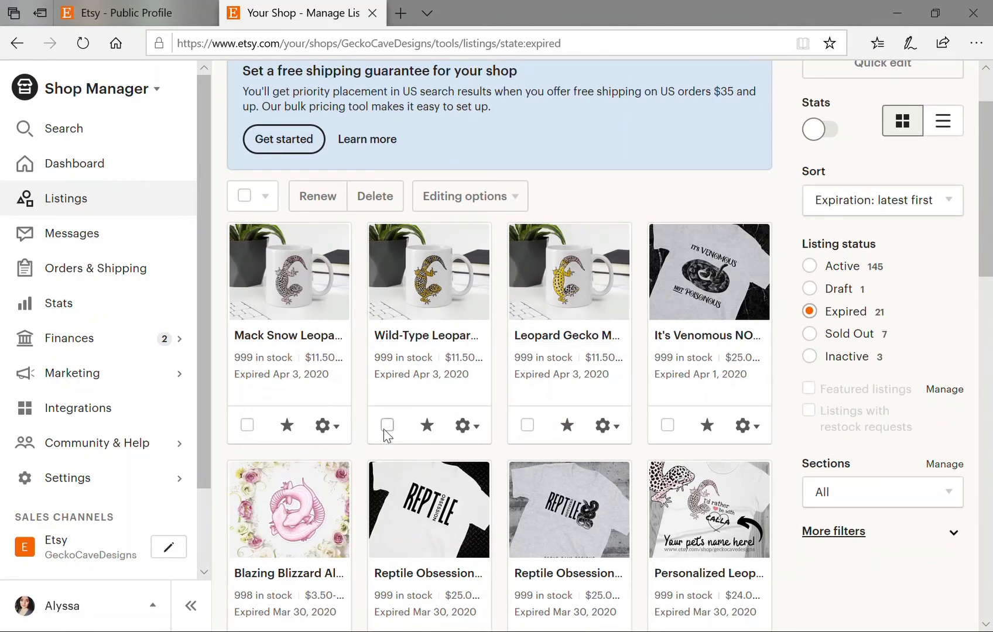
drag(248, 434, 305, 443)
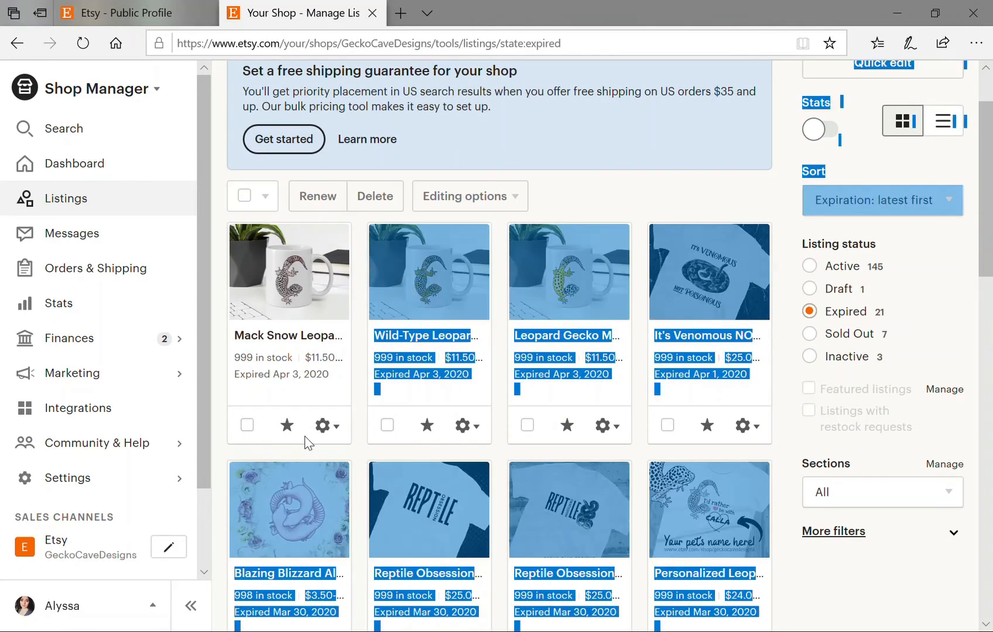
click(247, 425)
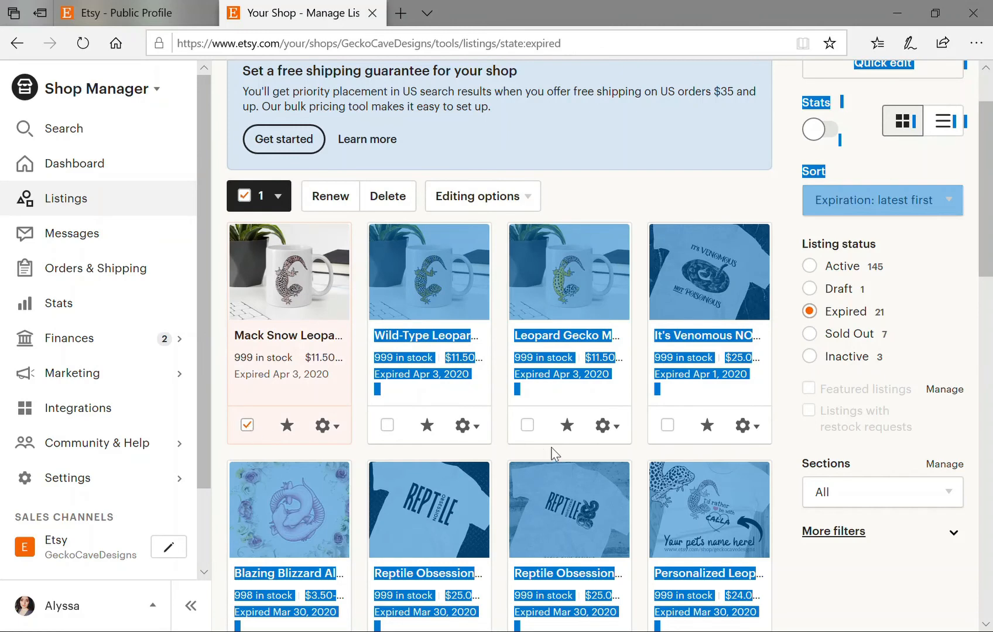
click(841, 575)
click(387, 426)
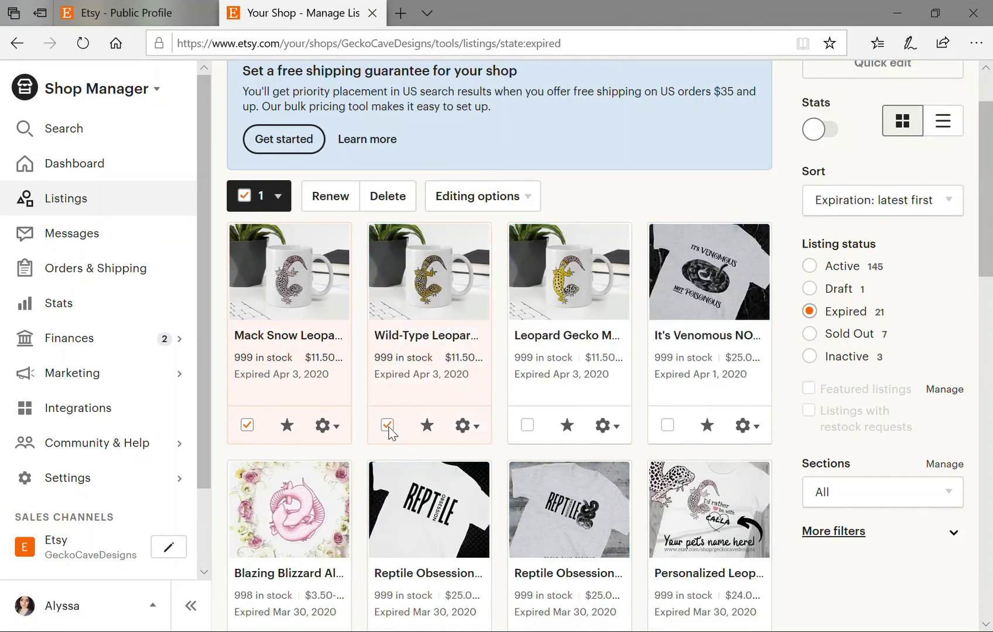
click(527, 425)
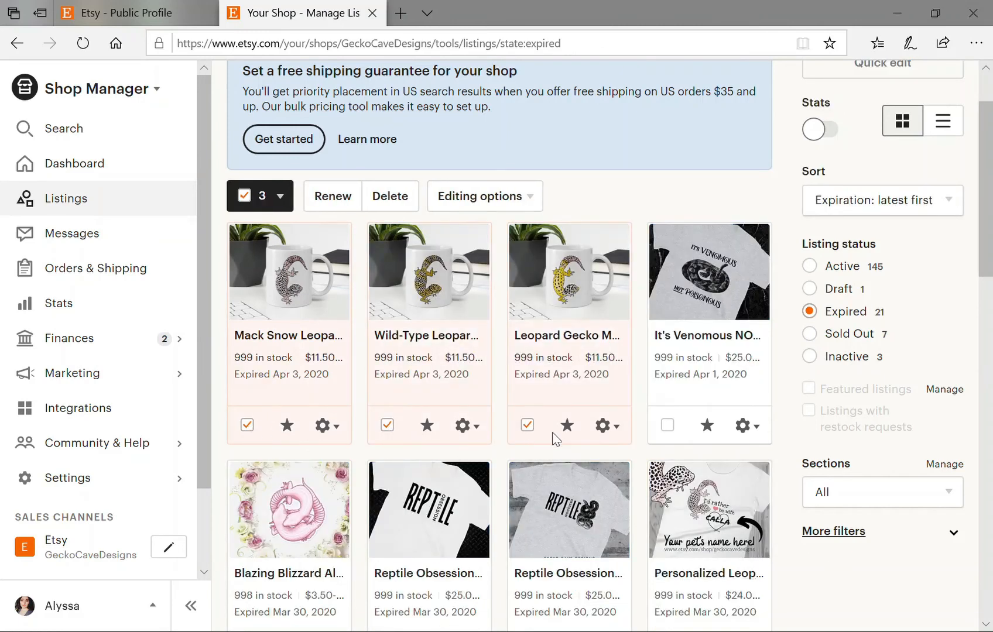
click(667, 425)
scroll(319, 486, down, 3)
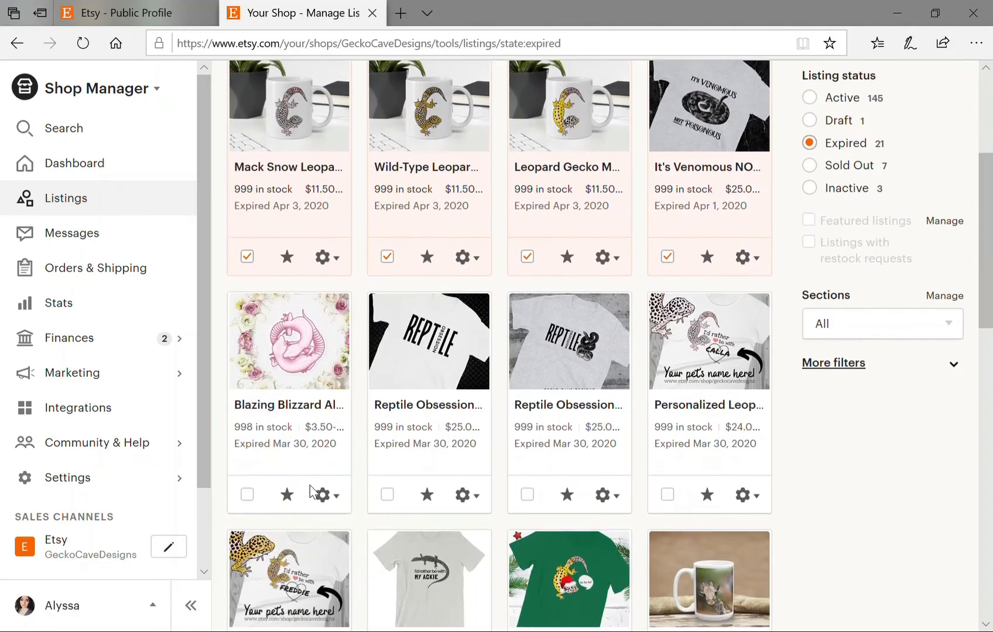
click(247, 492)
click(386, 493)
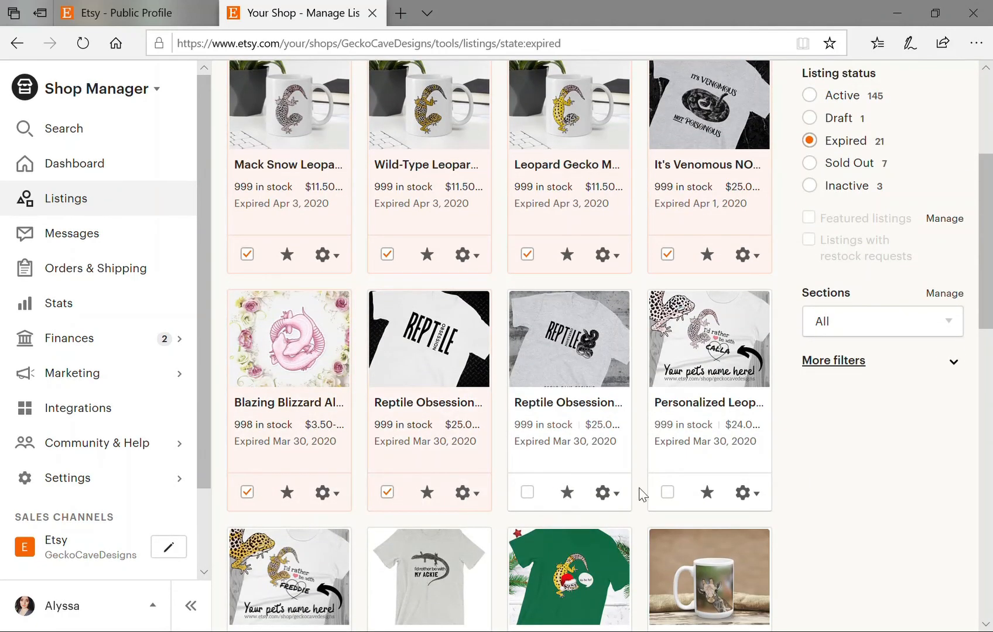
Select eight more: reptile shirt, CALLA, FREDDIE, MY ACKIE shirts, Giraffe Mug, three giraffe tops.
scroll(642, 492, down, 2)
click(528, 408)
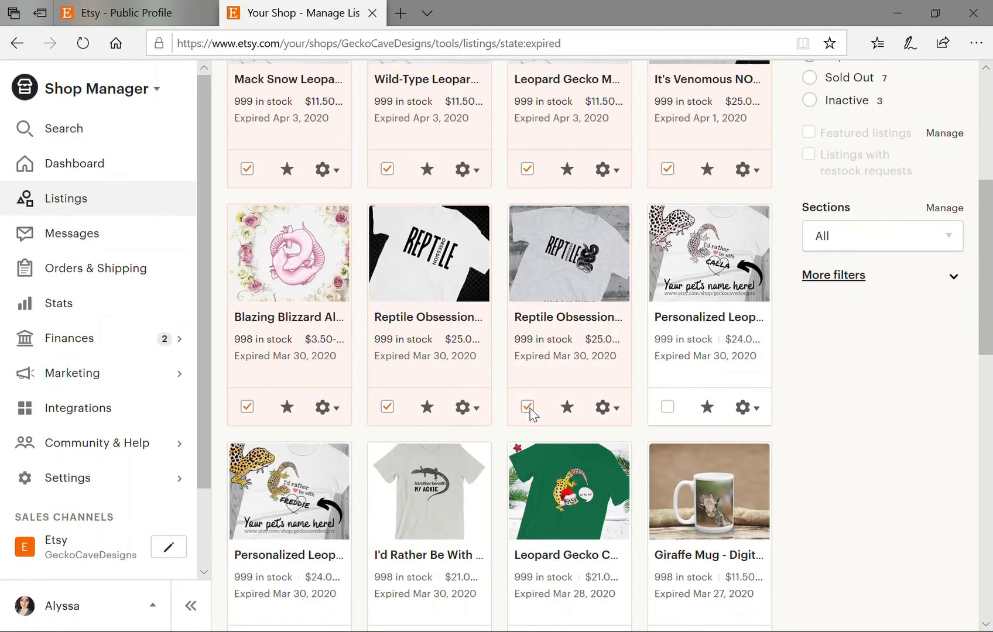
click(668, 407)
scroll(636, 454, down, 2)
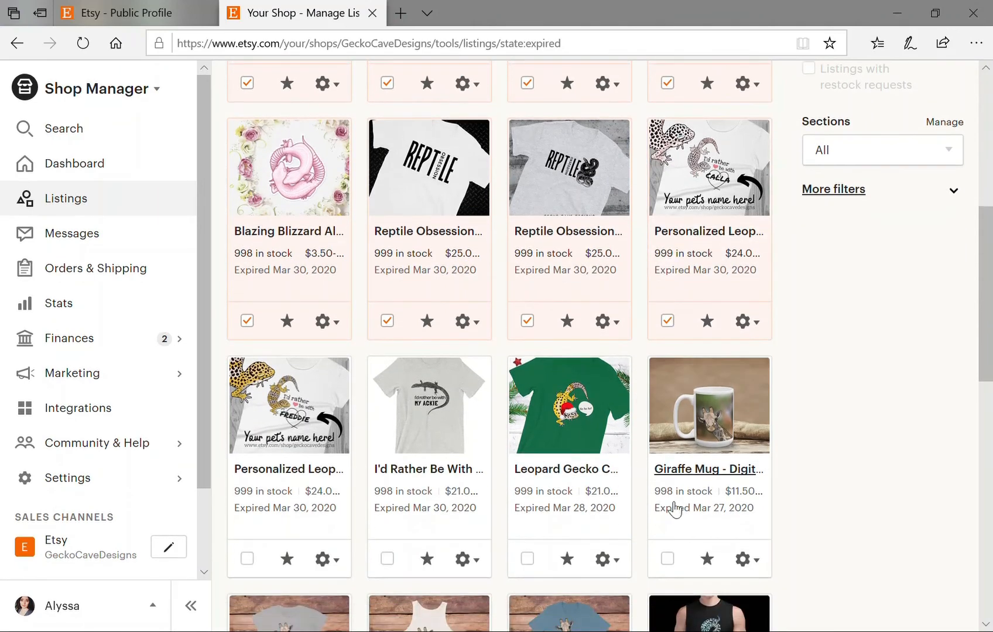
click(668, 559)
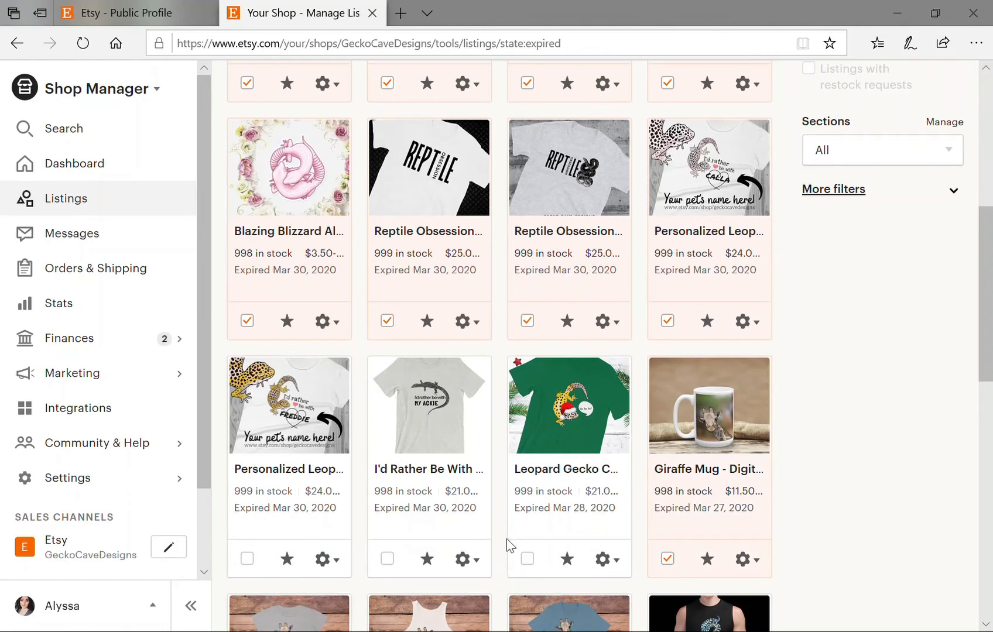
scroll(515, 450, down, 2)
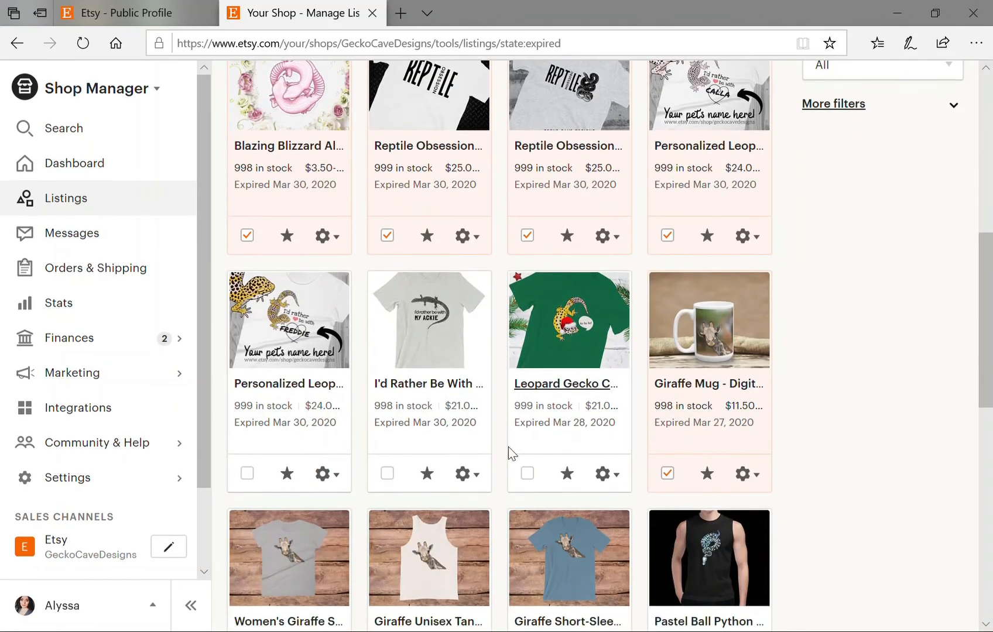
click(247, 473)
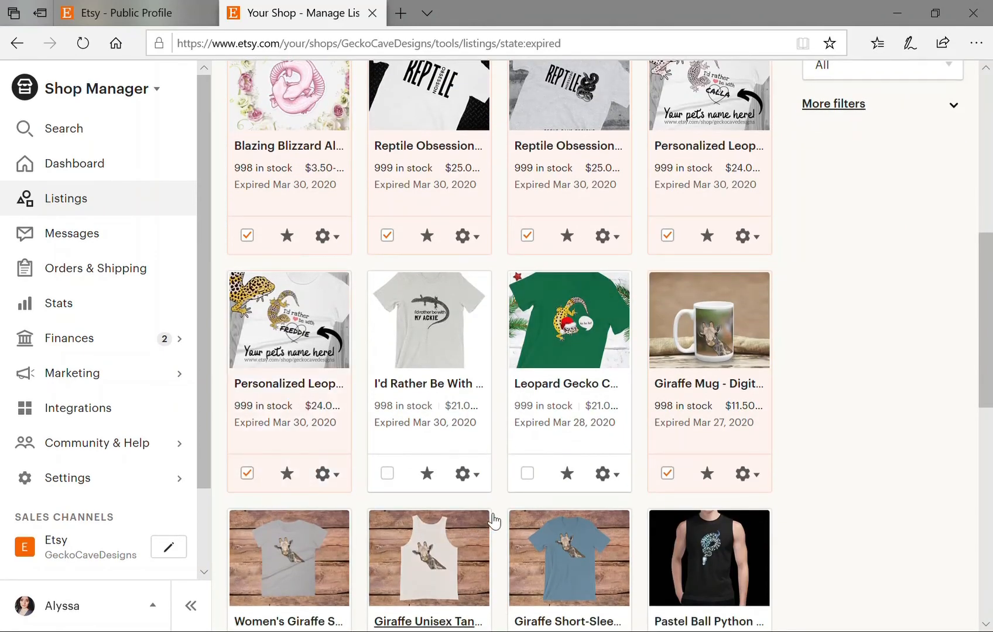
click(387, 473)
scroll(386, 473, down, 2)
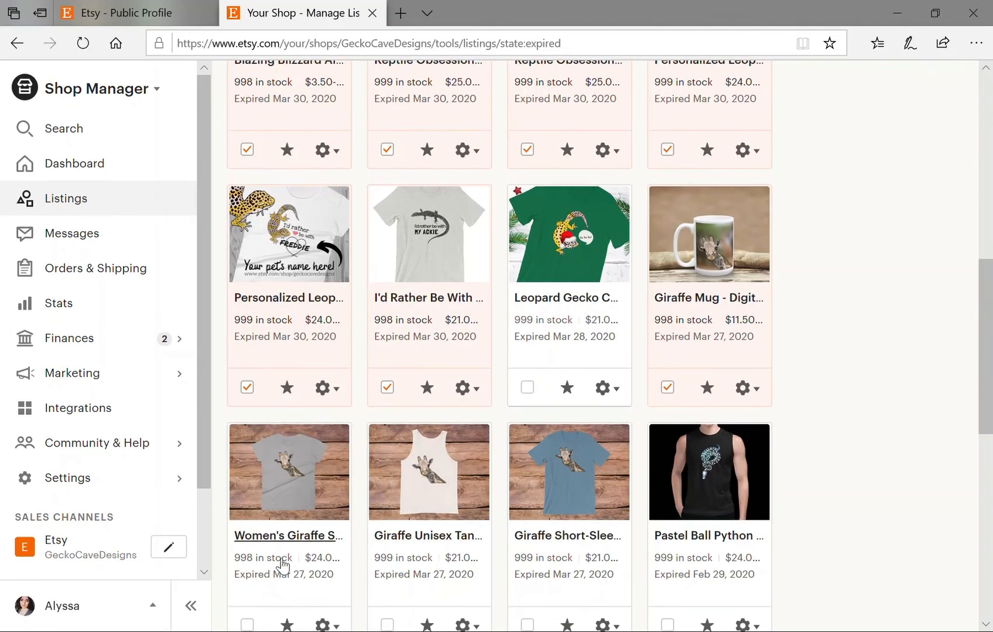
scroll(275, 550, down, 4)
click(247, 454)
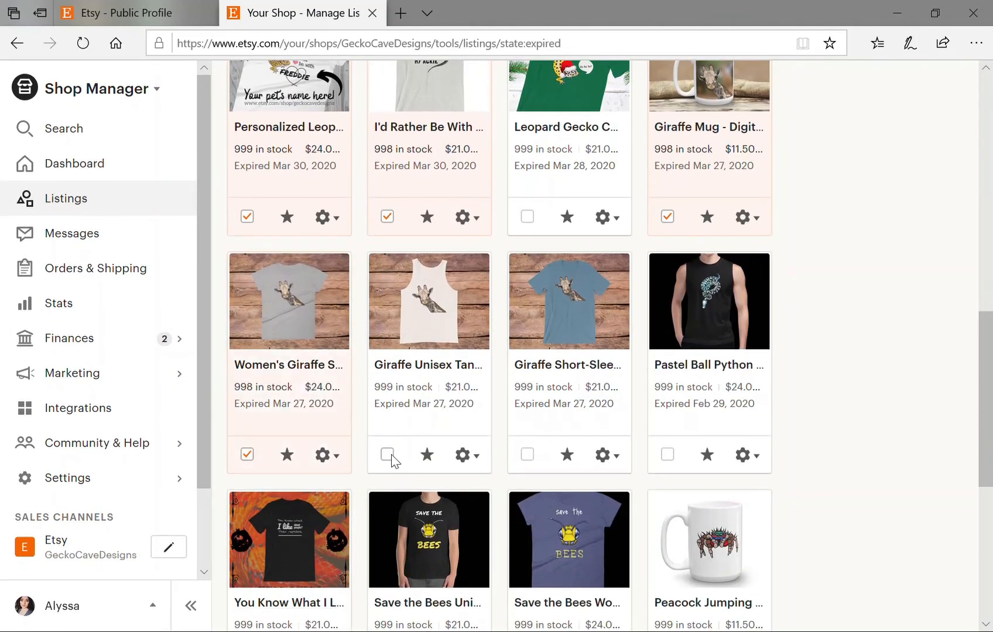
click(388, 455)
click(529, 456)
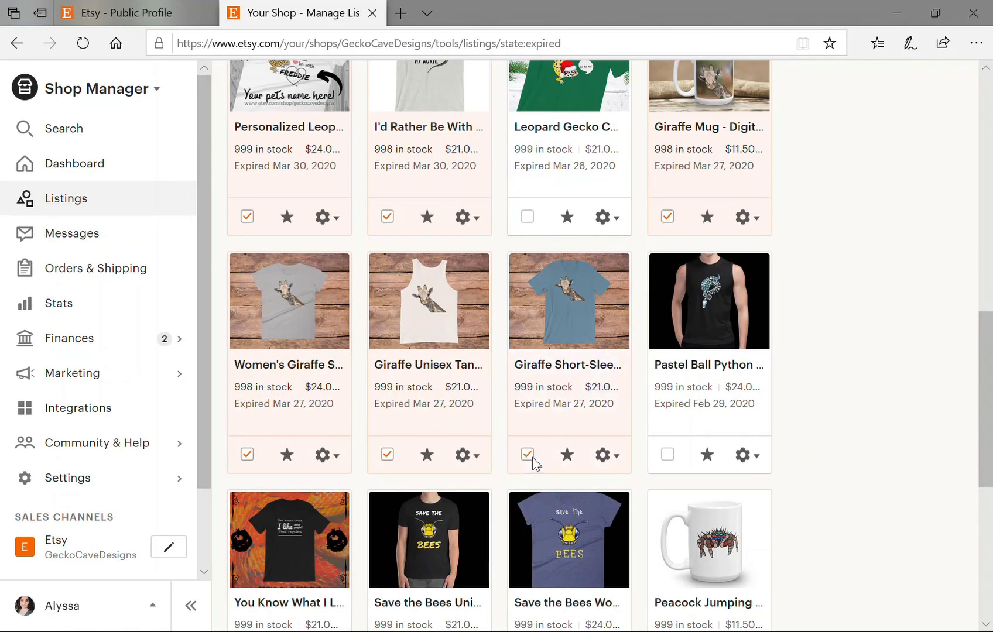
Start a bulk renewal of the 14 selected expired listings.
scroll(532, 465, down, 8)
scroll(532, 465, up, 10)
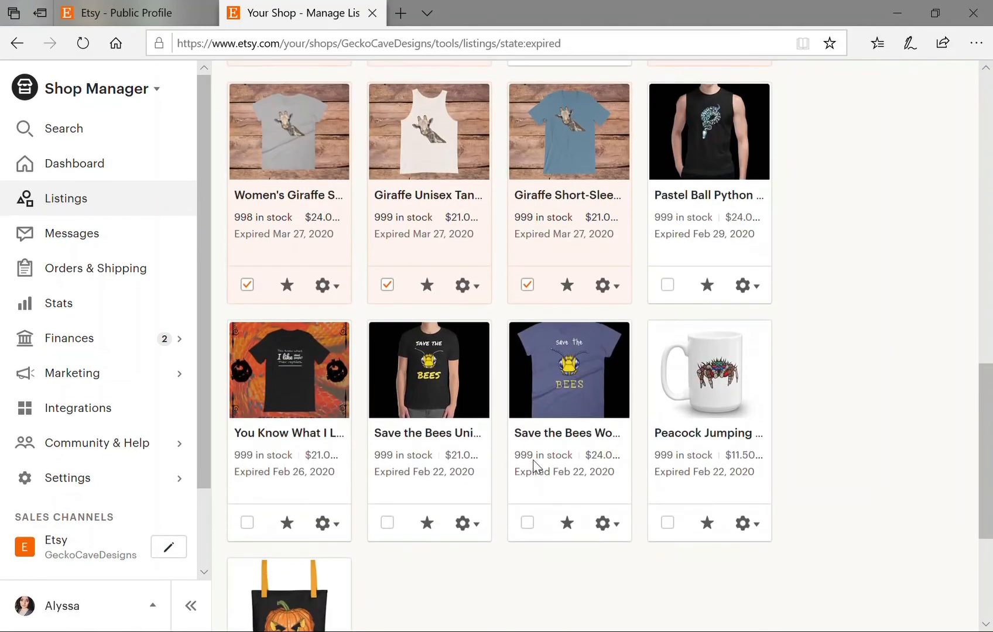
scroll(537, 468, up, 10)
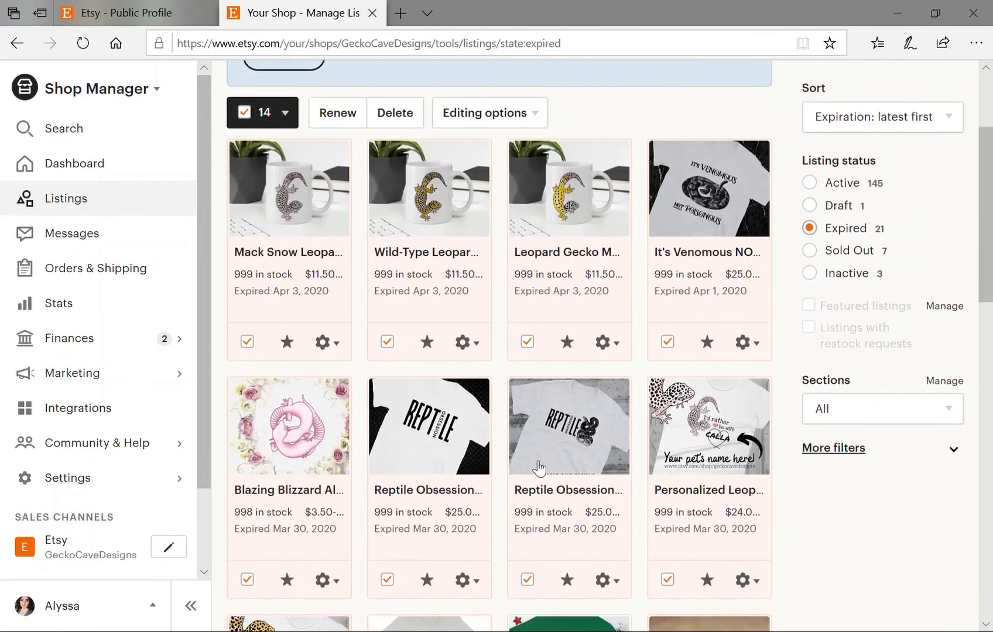
scroll(392, 489, up, 3)
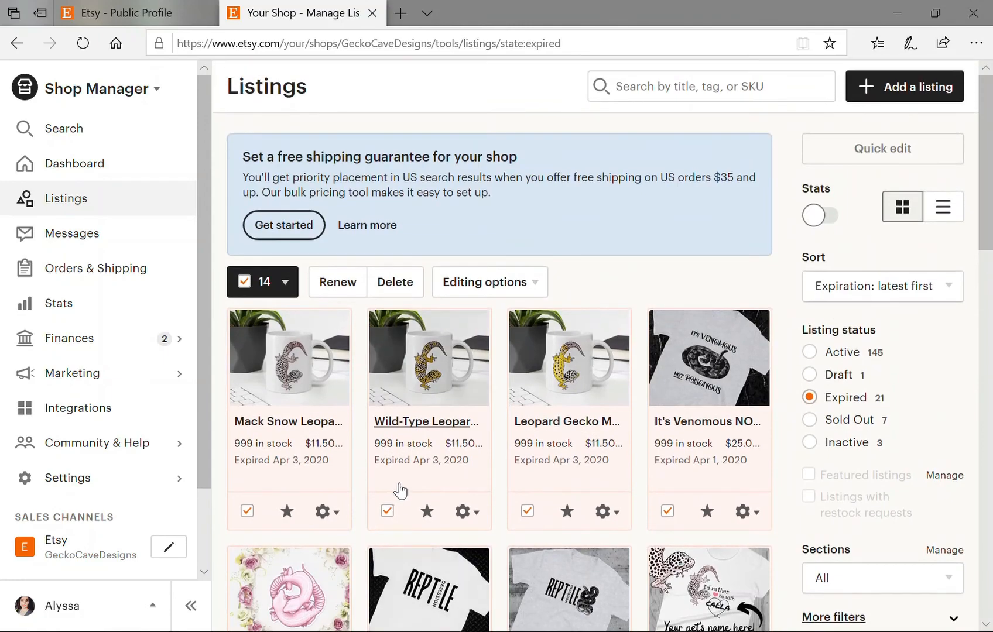
scroll(401, 487, down, 7)
scroll(403, 487, down, 2)
scroll(404, 488, up, 6)
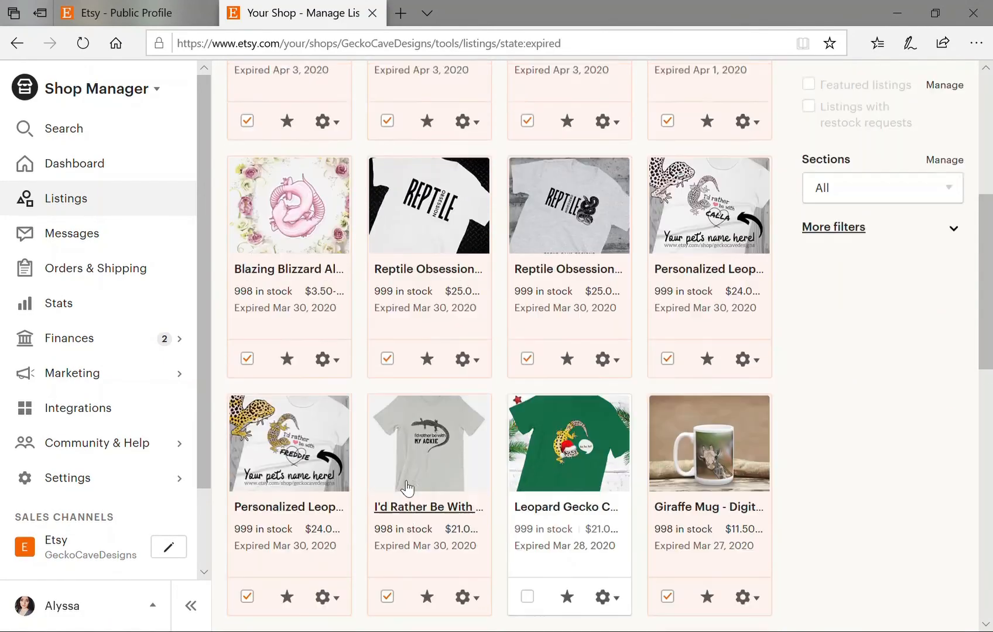
scroll(403, 486, up, 2)
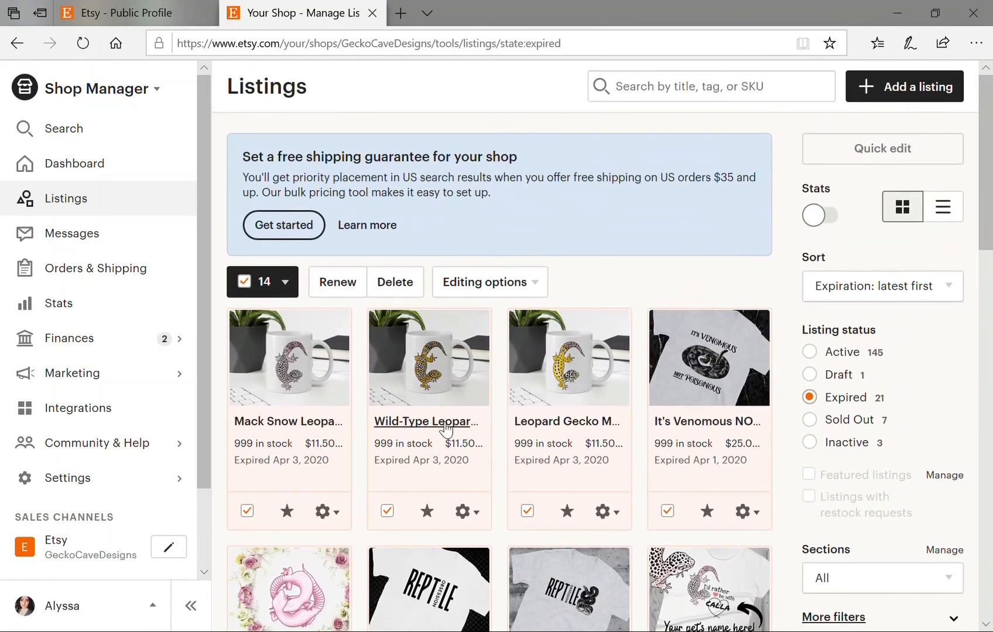
click(334, 288)
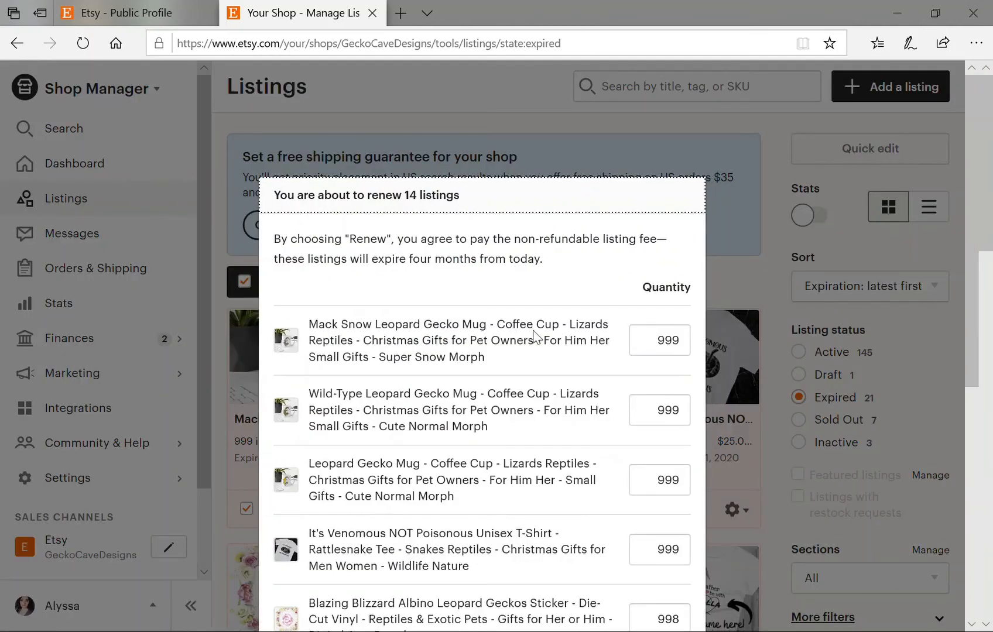
Review the $2.80 total and confirm renewing the 14 listings at $0.20 each.
scroll(482, 410, down, 7)
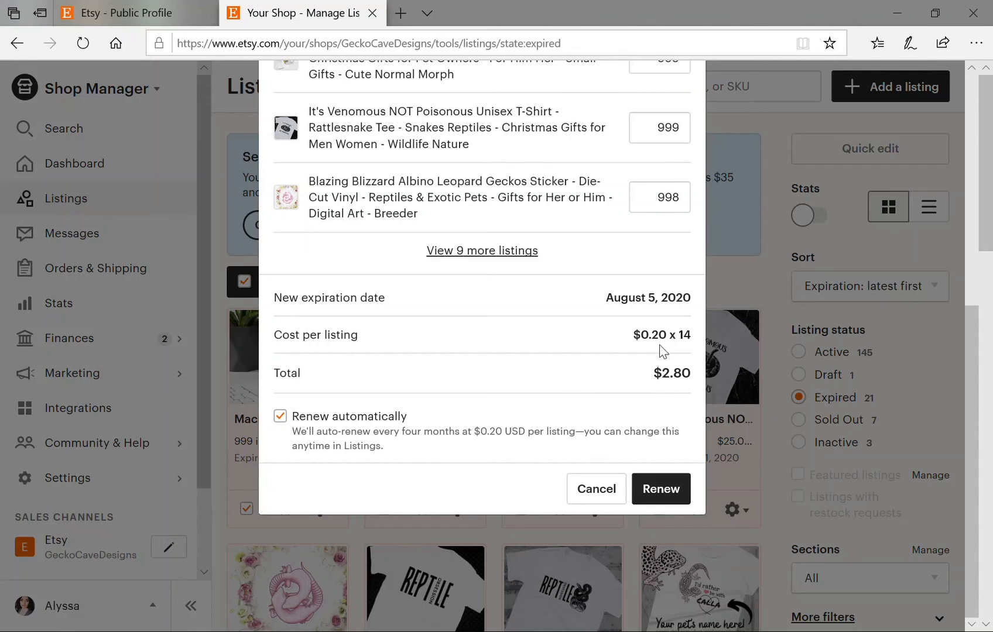
click(662, 488)
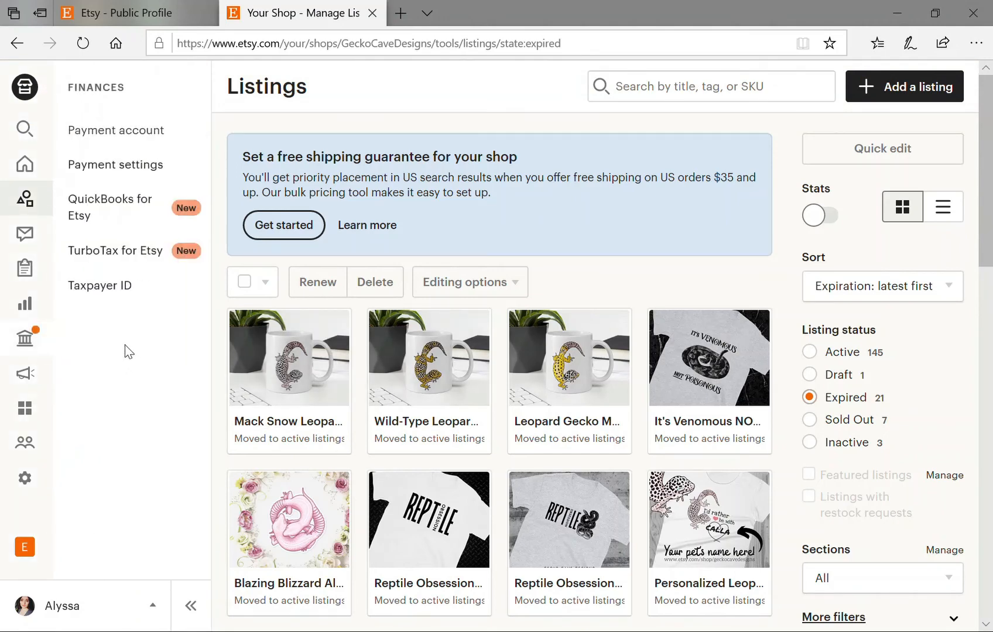
Open Finances > Payment account to see the $0.20 renewal fees and $42.50 balance.
click(148, 133)
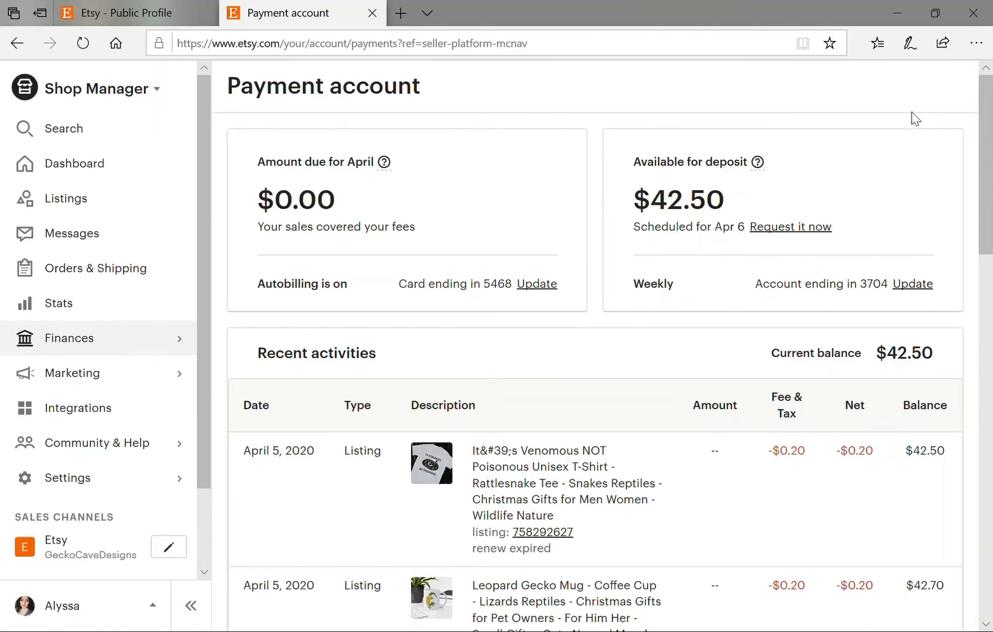
Load older payment activity back to the April 4 sale and review the fees.
scroll(686, 329, down, 4)
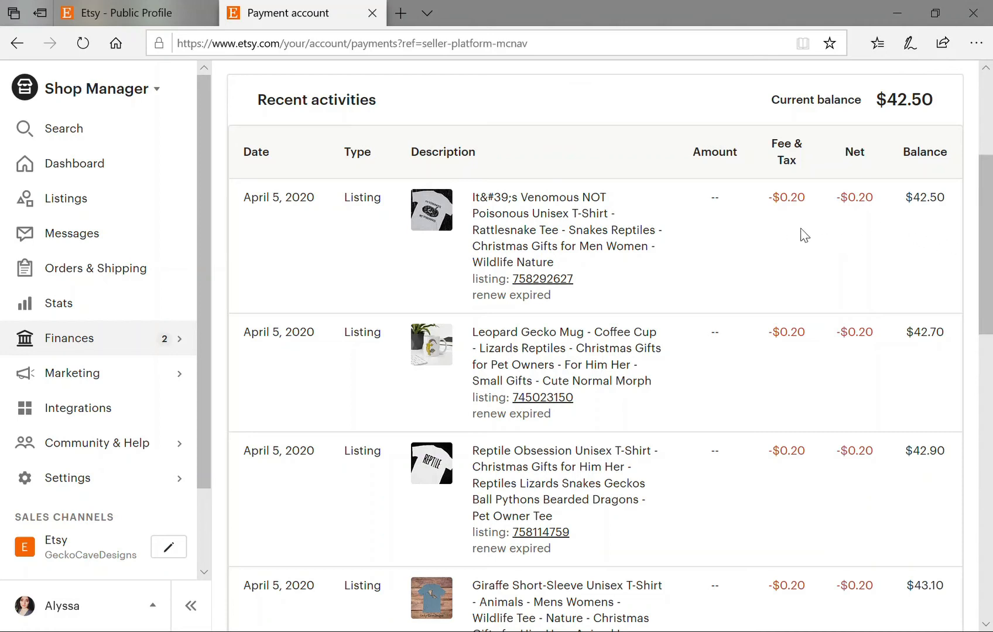
drag(990, 249, 967, 381)
click(748, 417)
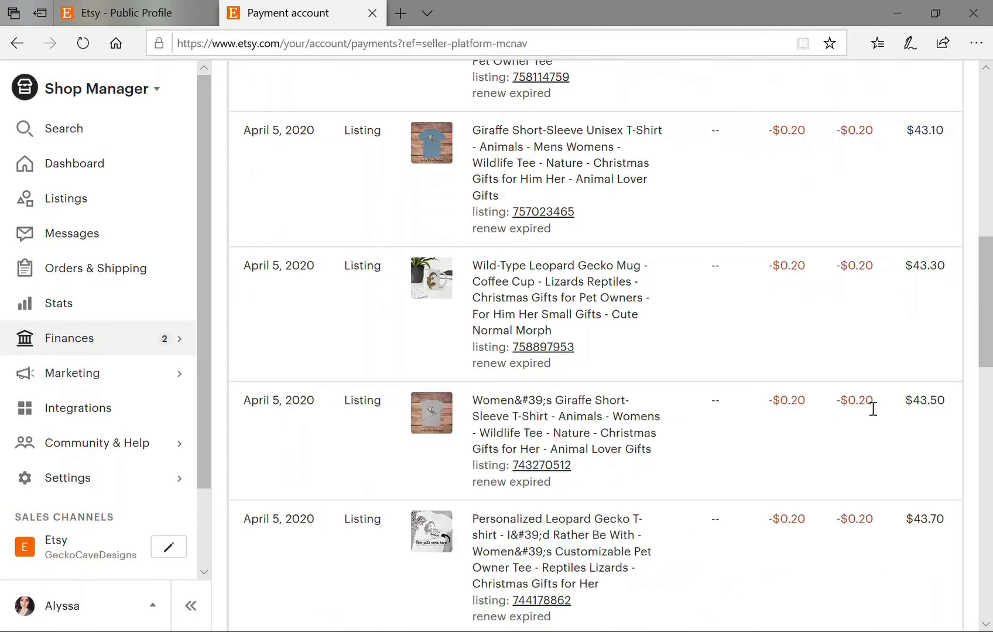
drag(990, 311, 990, 466)
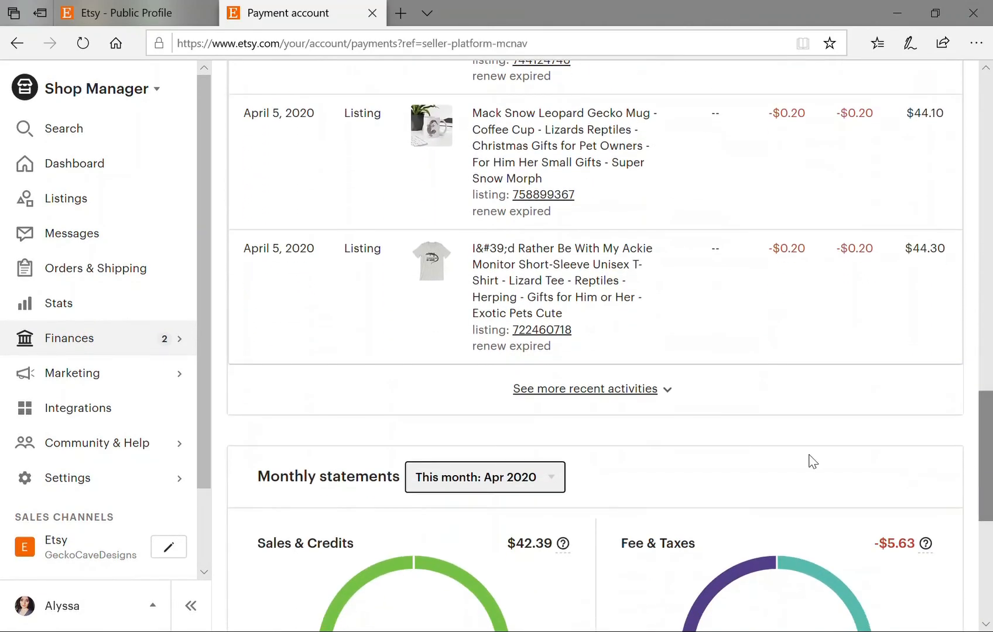
click(676, 391)
drag(991, 376, 991, 510)
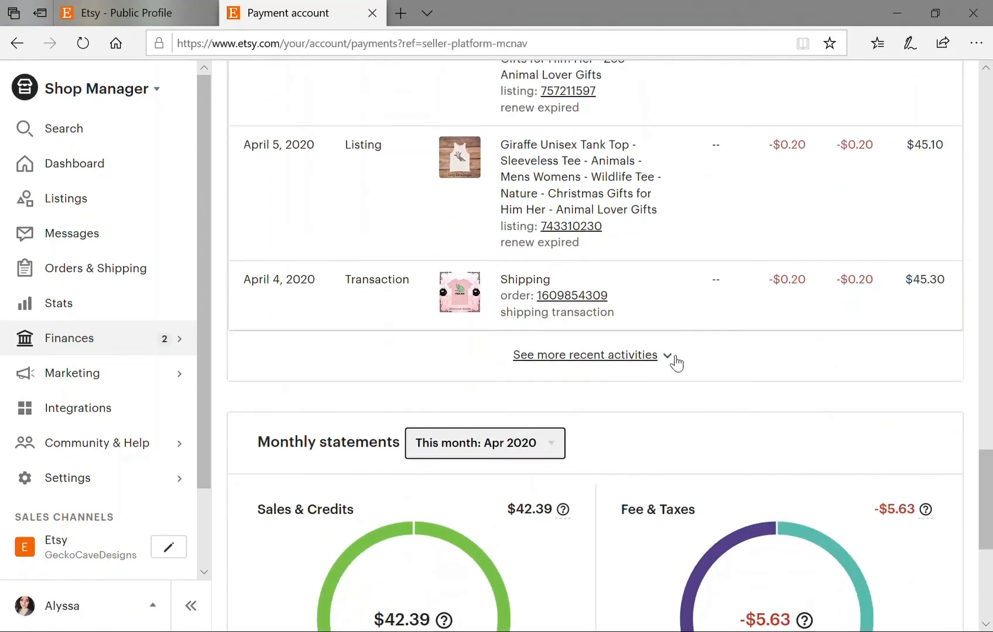
click(674, 359)
drag(991, 442, 991, 465)
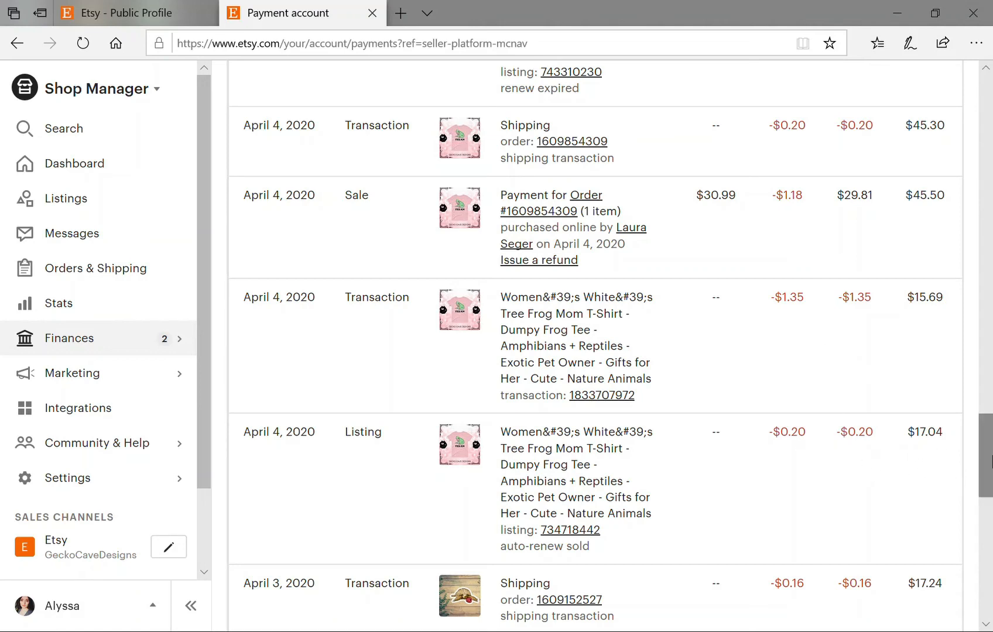
scroll(989, 456, up, 1)
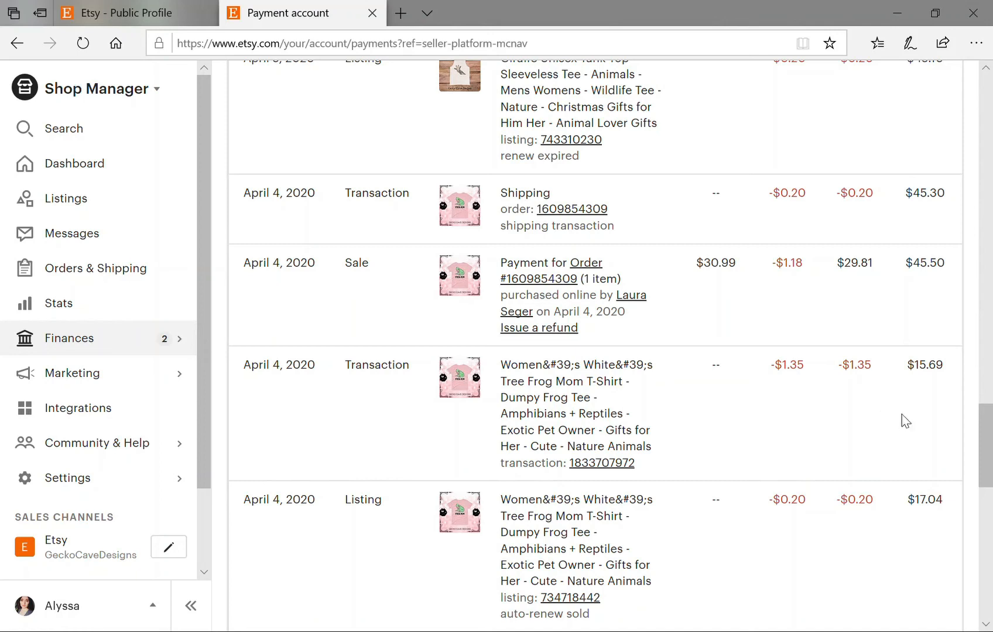
scroll(989, 462, up, 1)
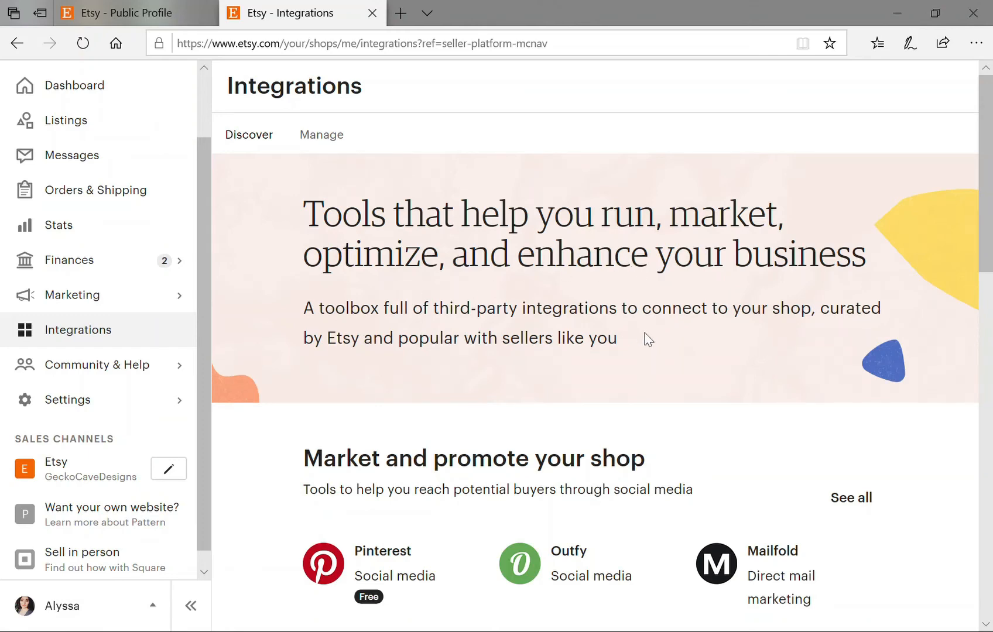
Scroll through the Integrations Discover sections, reviewing tools like Pinterest, Outfy and Mailfold.
scroll(644, 334, down, 3)
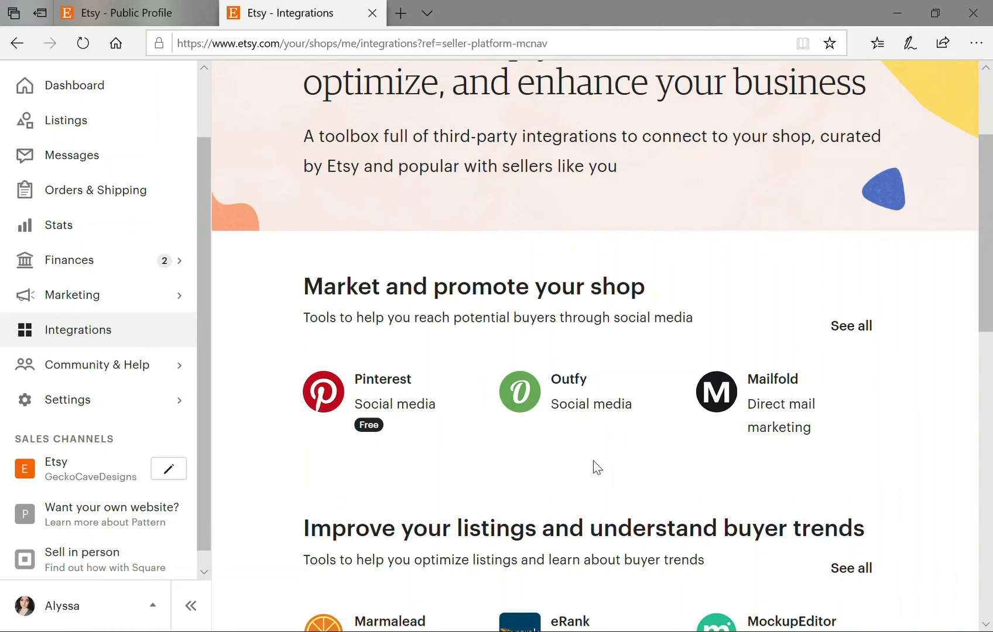
scroll(574, 447, down, 2)
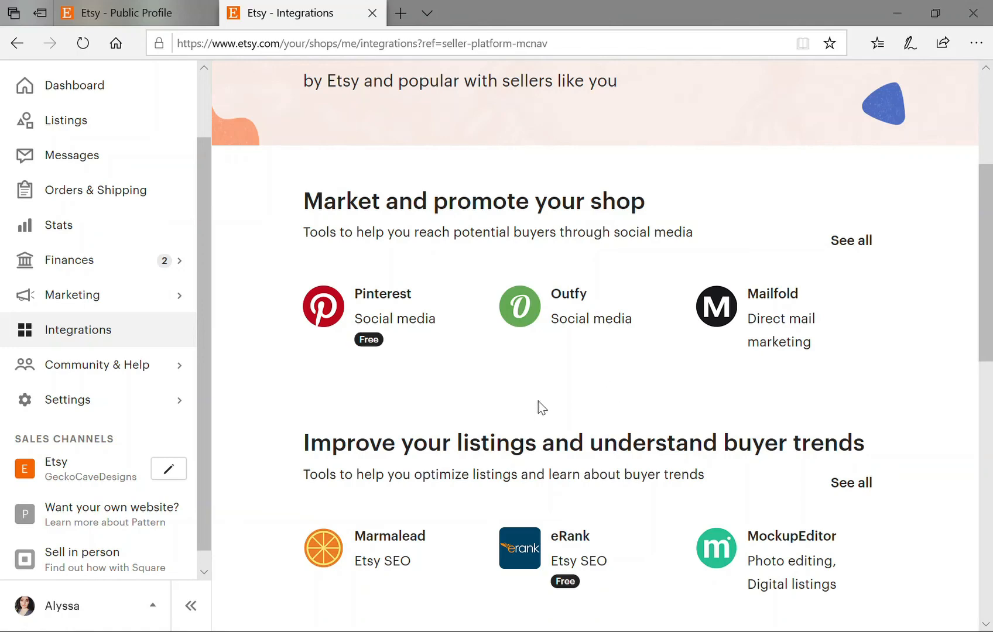
scroll(423, 379, down, 1)
scroll(425, 380, down, 1)
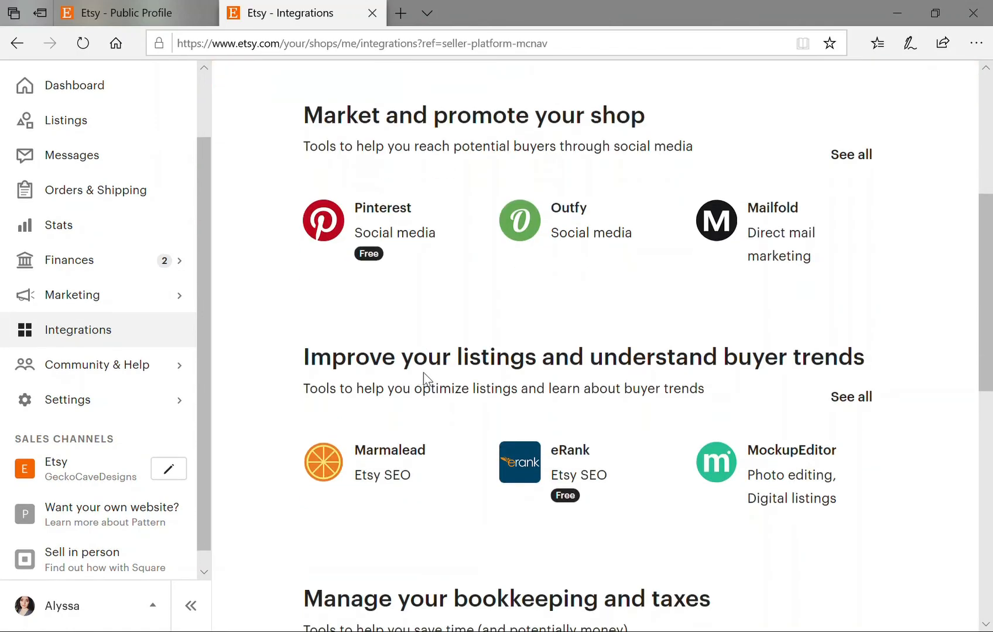
scroll(469, 442, down, 2)
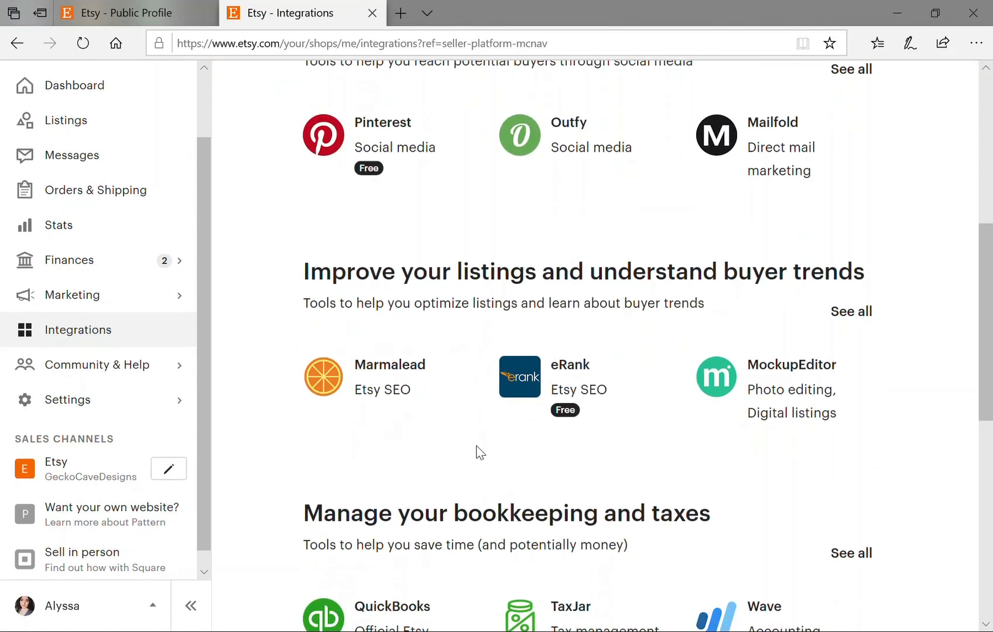
scroll(481, 448, down, 2)
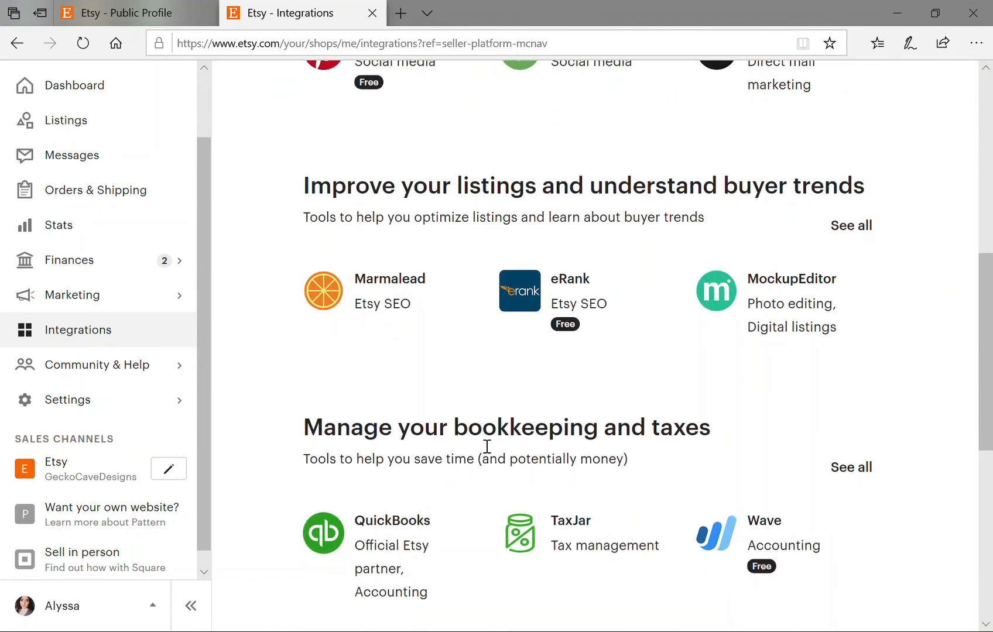
scroll(486, 446, down, 2)
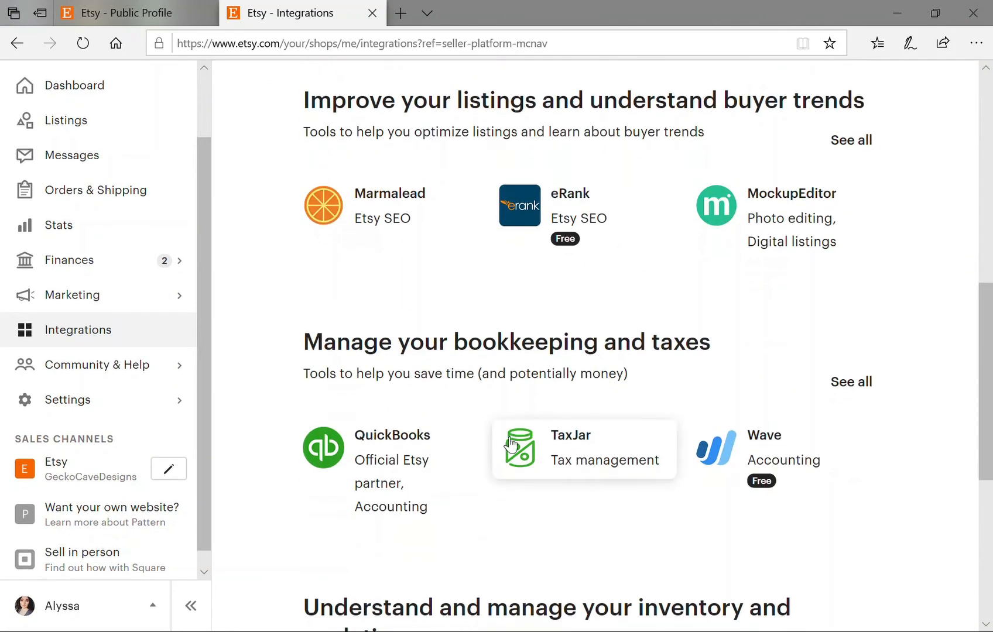
scroll(513, 444, down, 2)
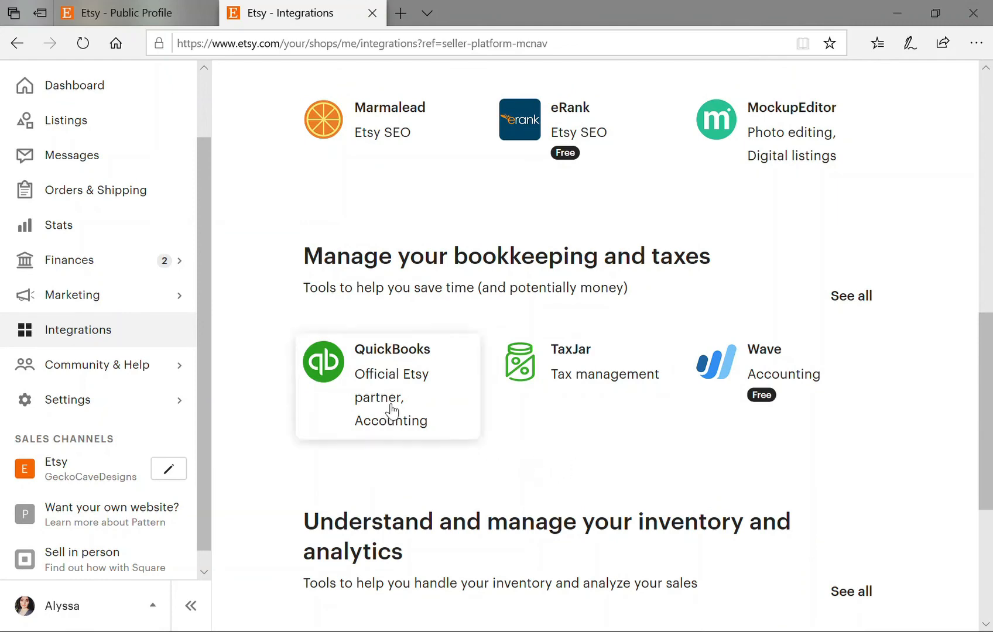
scroll(594, 448, down, 4)
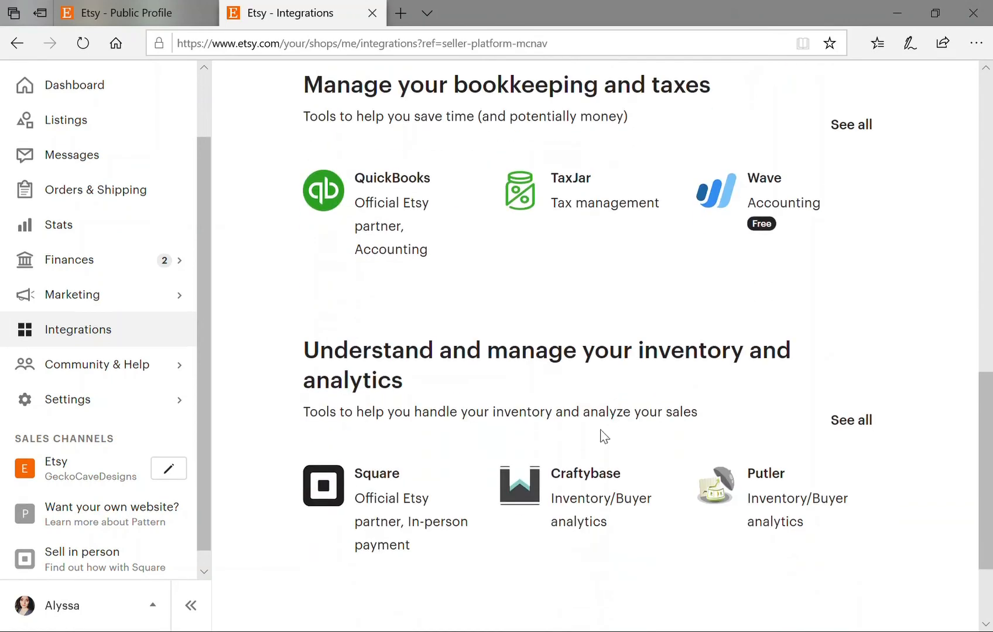
scroll(594, 434, down, 2)
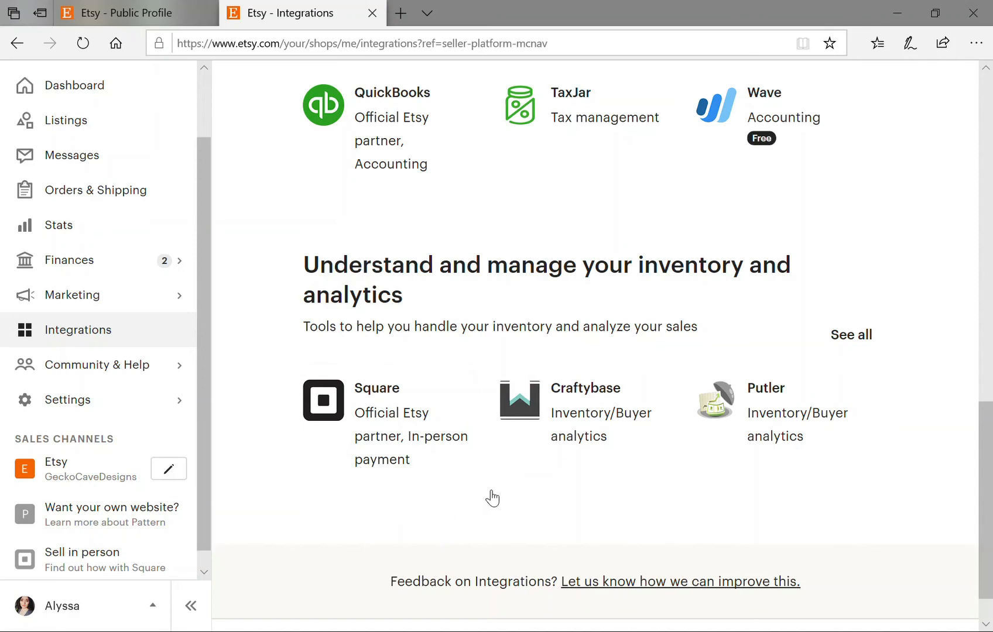
scroll(497, 485, up, 12)
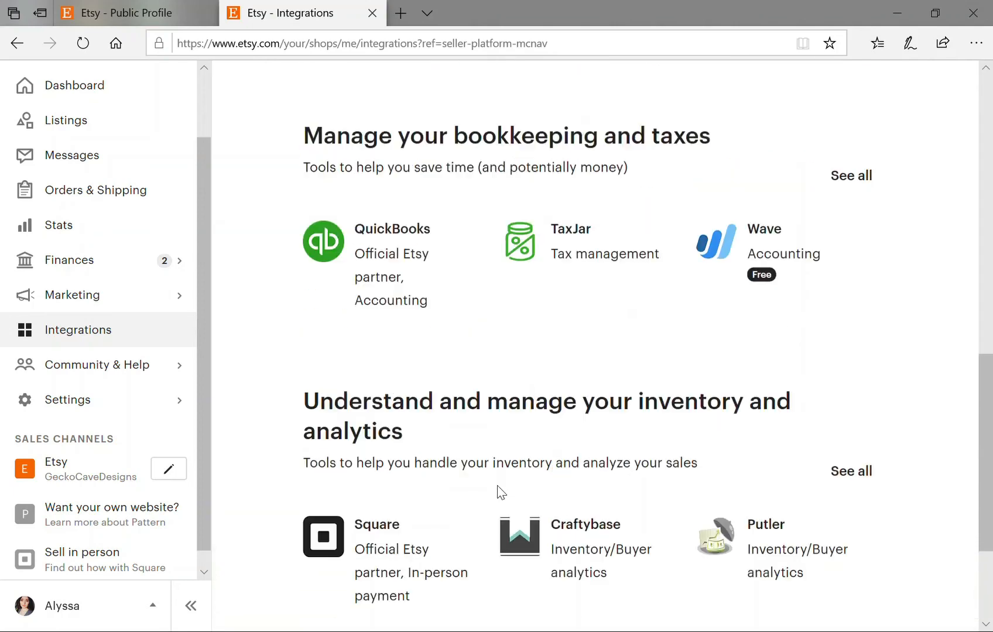
scroll(501, 483, up, 3)
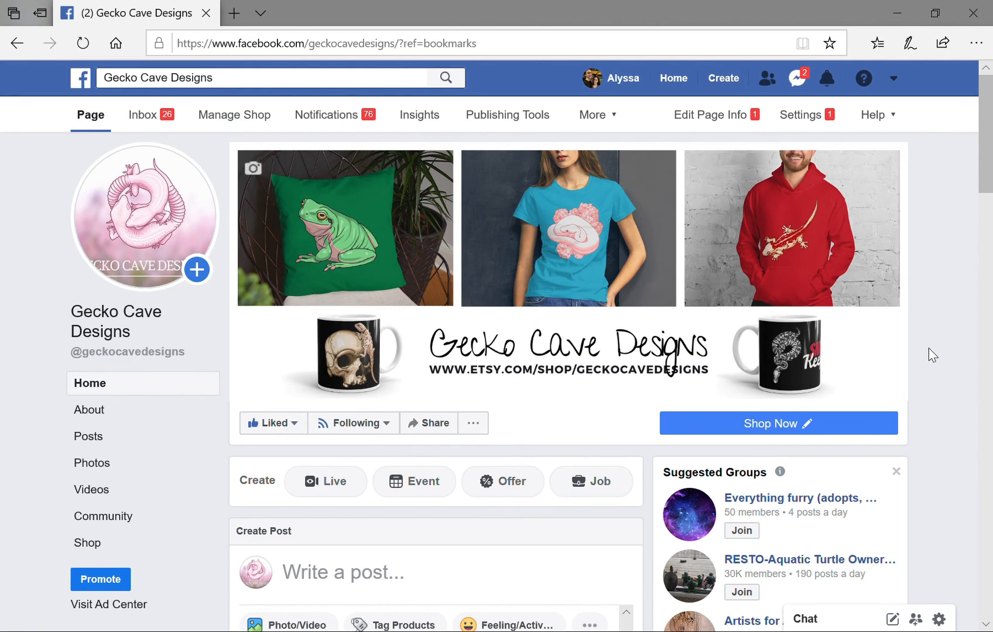
Scroll the Gecko Cave Designs Facebook page down to the hoodie post and its reach stats.
scroll(926, 349, down, 7)
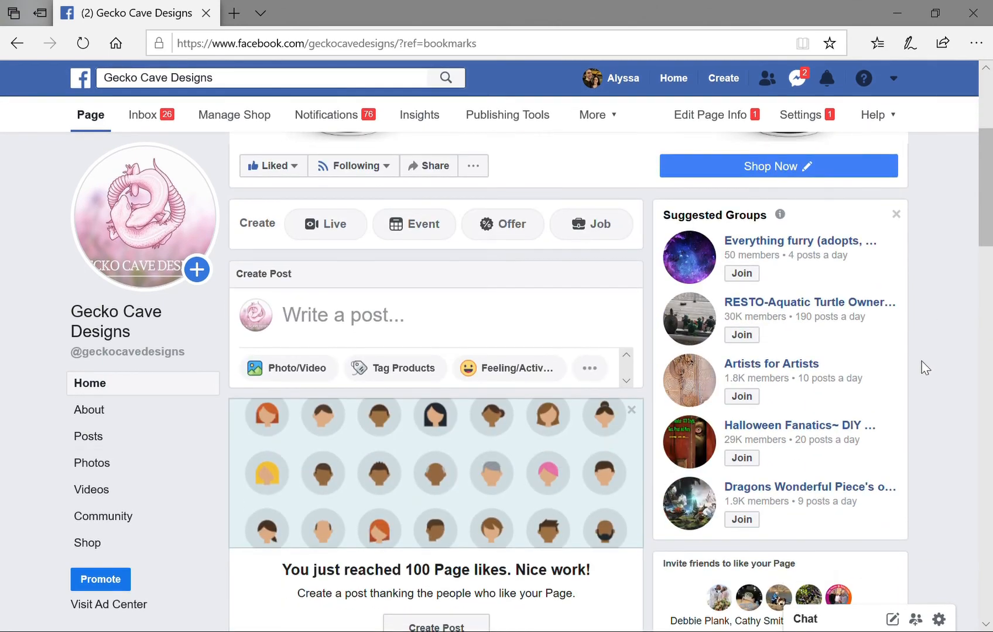
scroll(928, 381, down, 6)
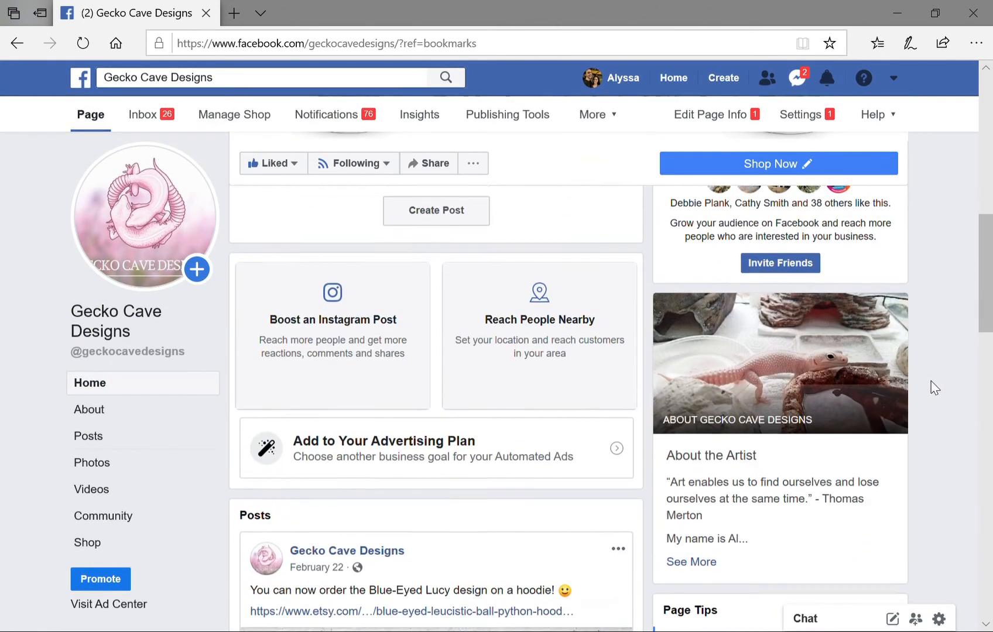
scroll(935, 383, down, 3)
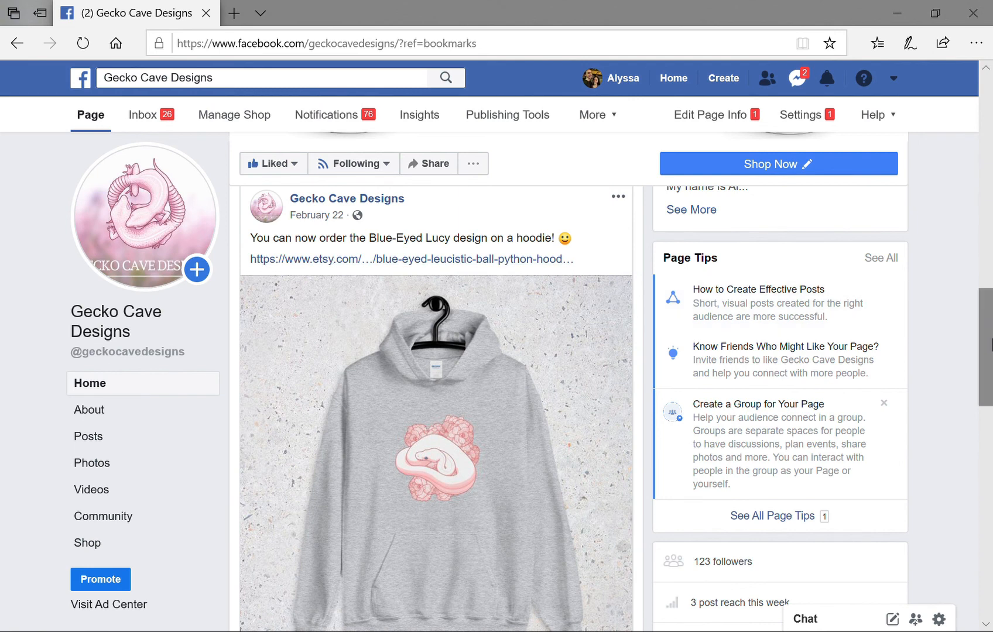
drag(989, 347, 990, 396)
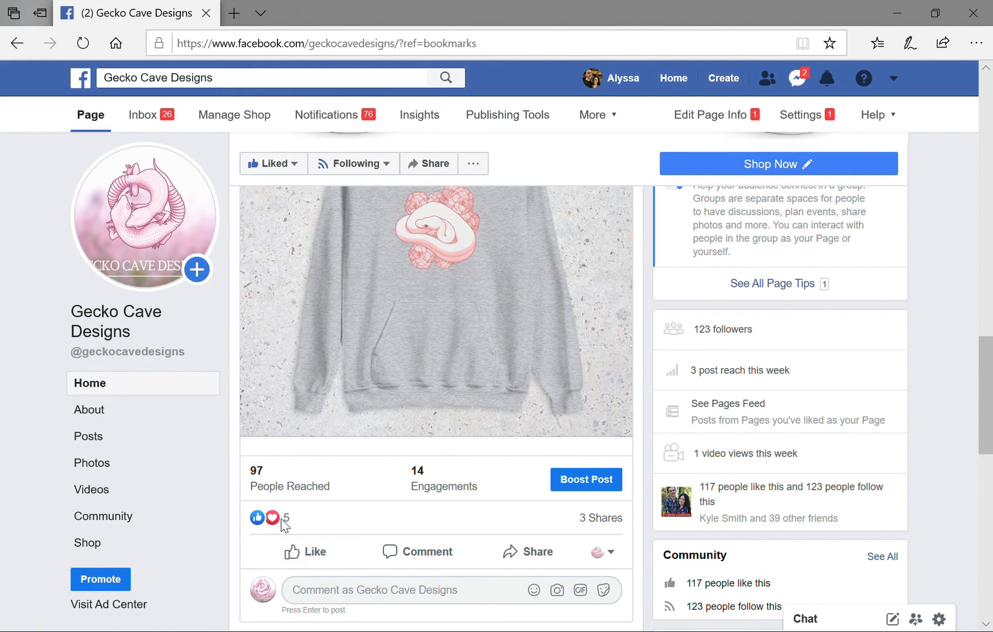
drag(989, 427, 989, 166)
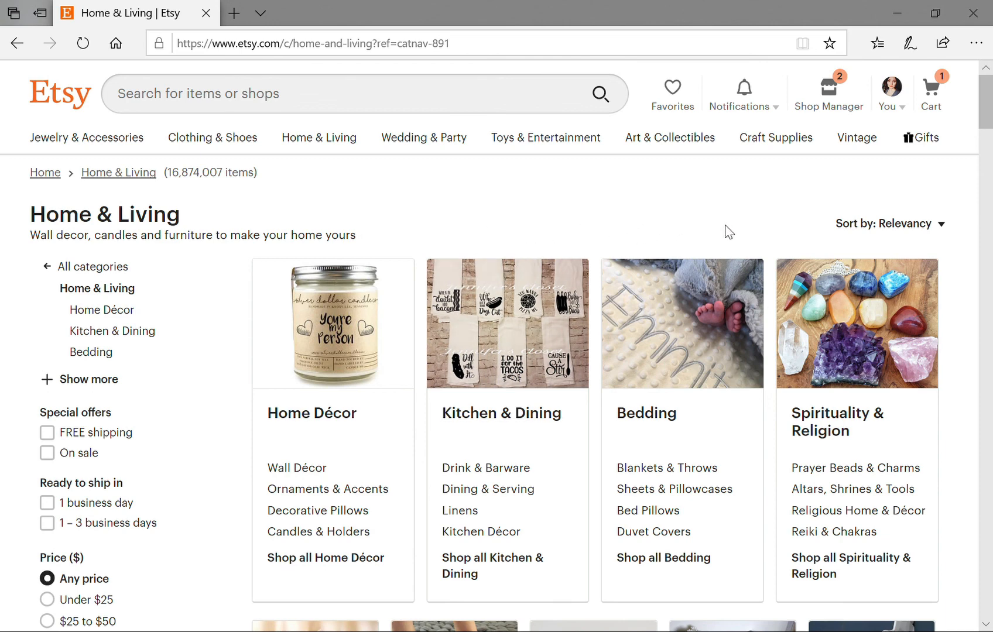
Open the Home Décor category in a new tab and switch to it.
scroll(726, 230, down, 3)
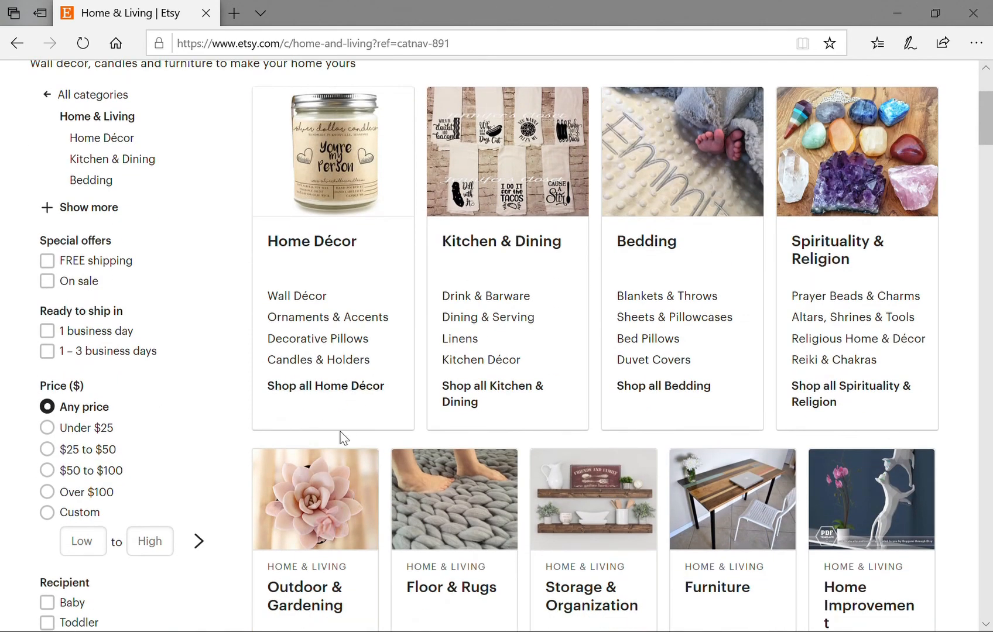
scroll(321, 461, up, 2)
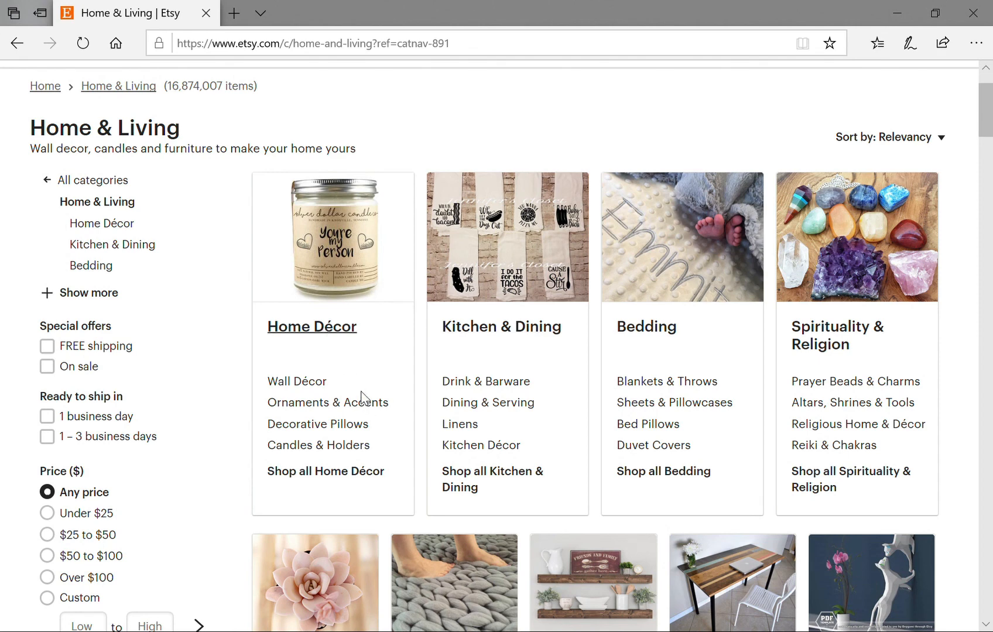
click(342, 342)
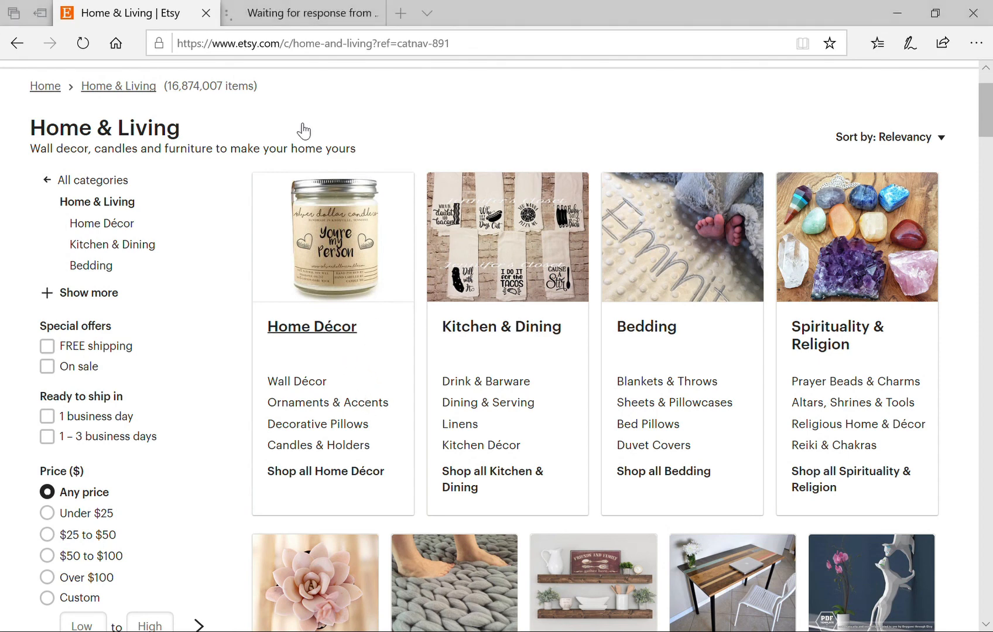
right_click(287, 13)
click(288, 14)
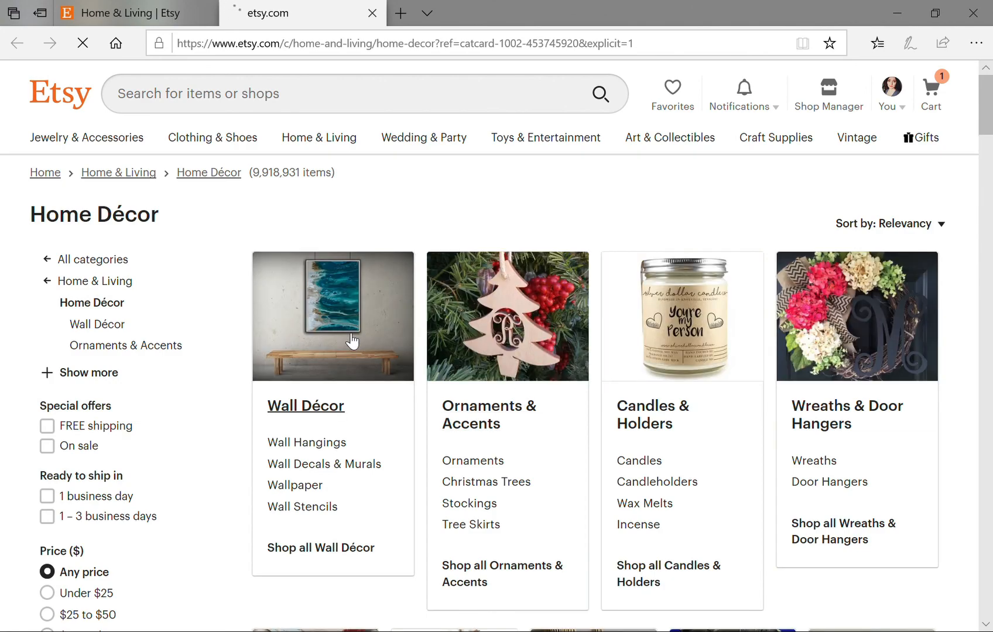
Browse the Home Décor results and open OjuDesign's $6.18 Roses, Flower Print listing.
scroll(375, 316, down, 2)
scroll(390, 305, down, 8)
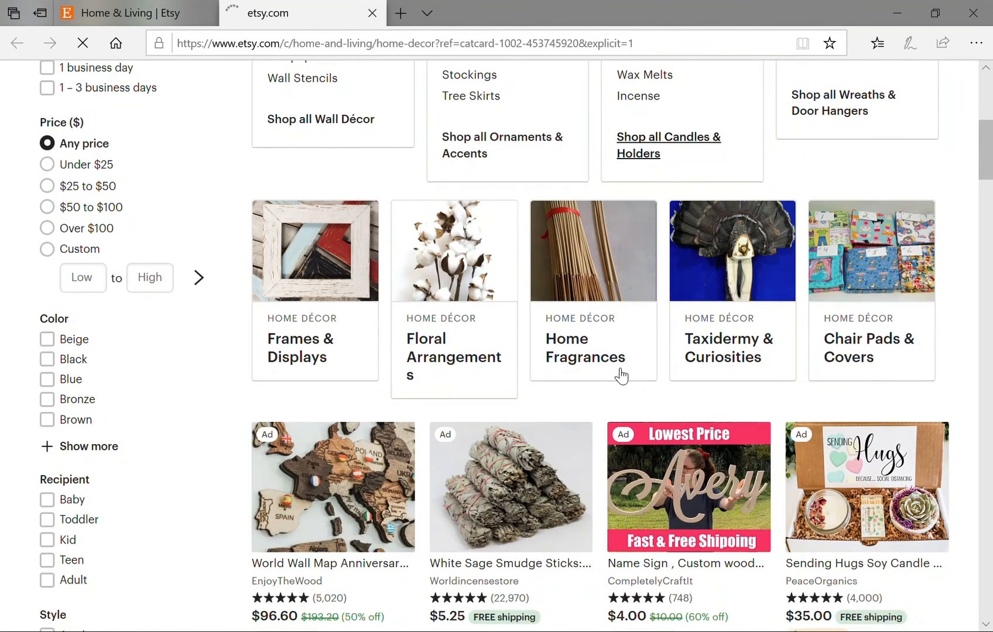
scroll(615, 363, down, 6)
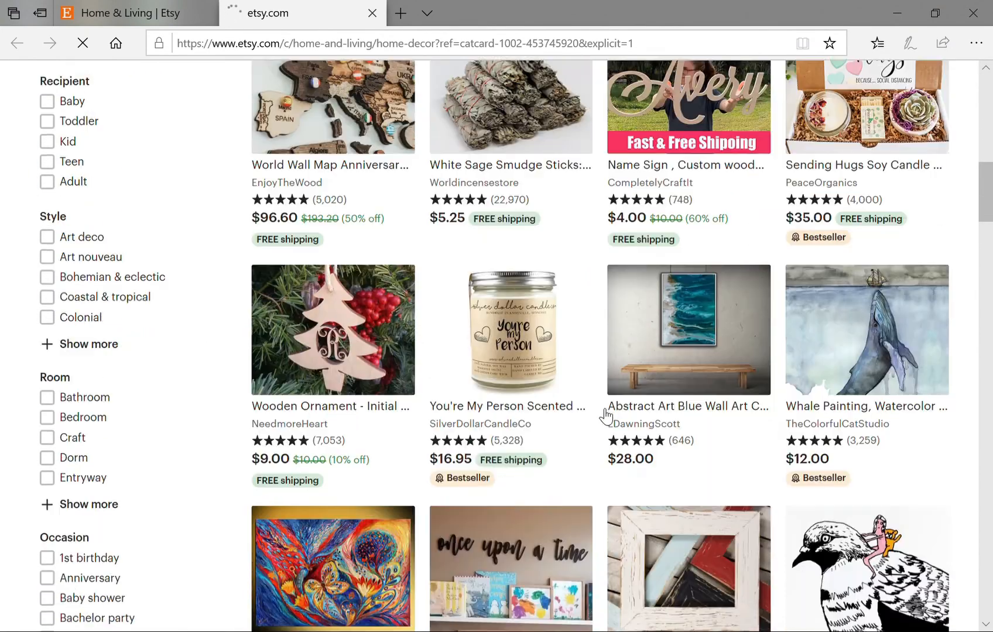
scroll(603, 417, down, 4)
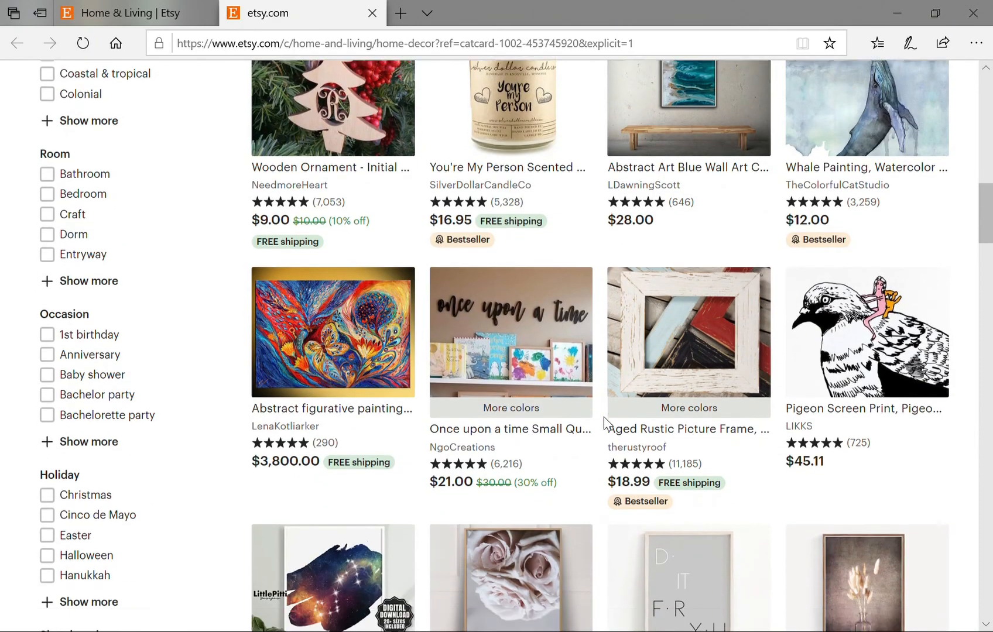
scroll(604, 417, down, 3)
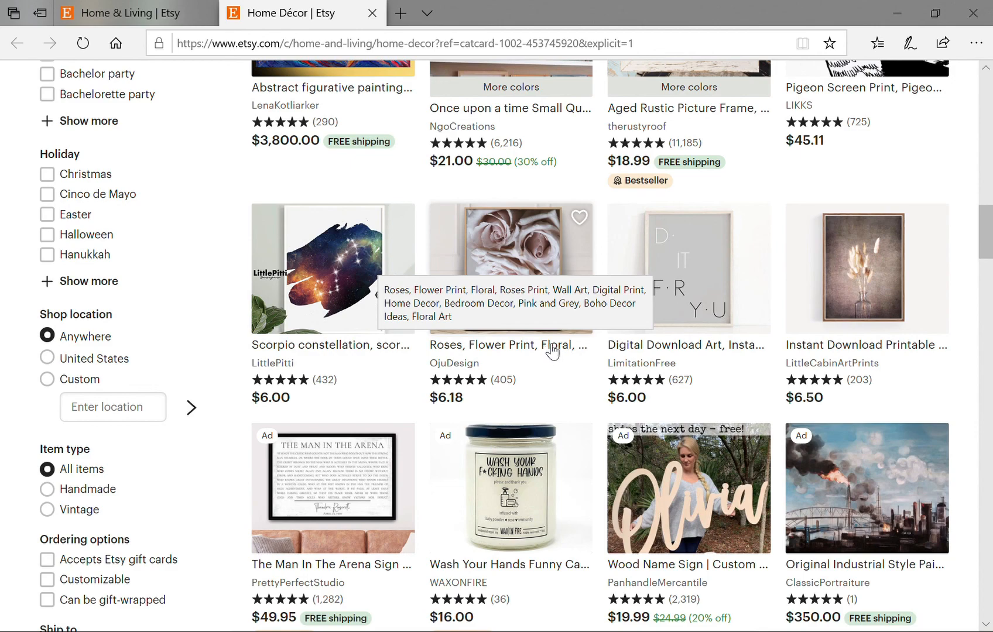
scroll(549, 352, up, 4)
scroll(545, 364, up, 9)
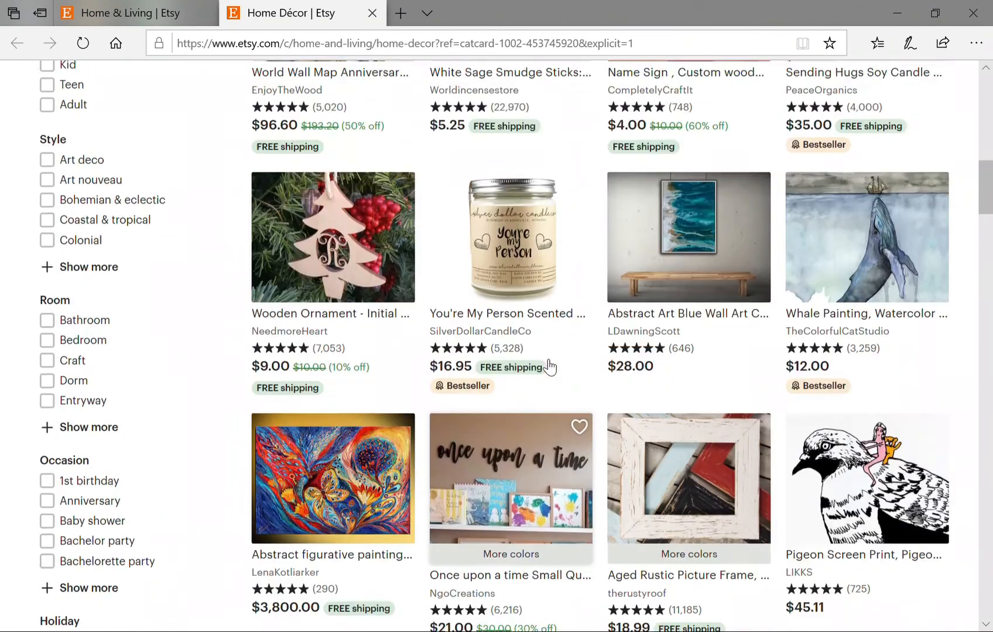
scroll(542, 394, up, 8)
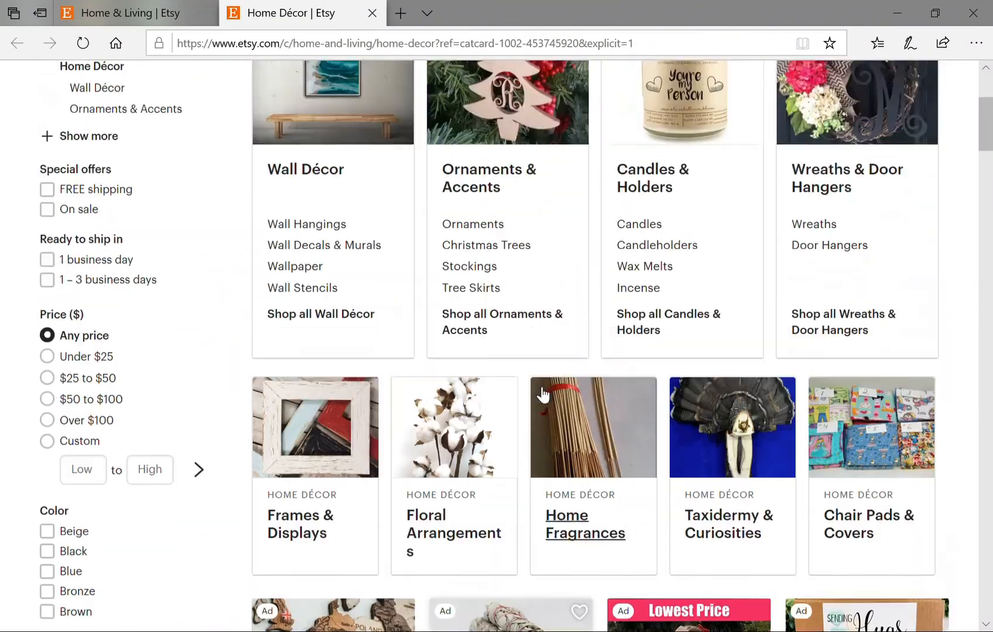
scroll(558, 415, down, 4)
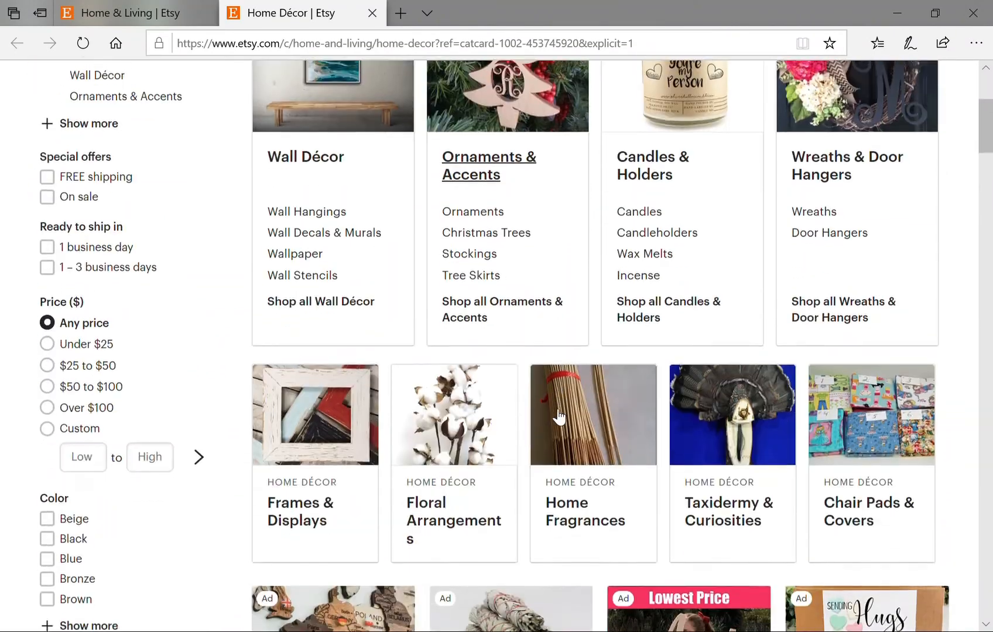
scroll(558, 415, up, 2)
scroll(557, 416, down, 10)
scroll(556, 417, down, 7)
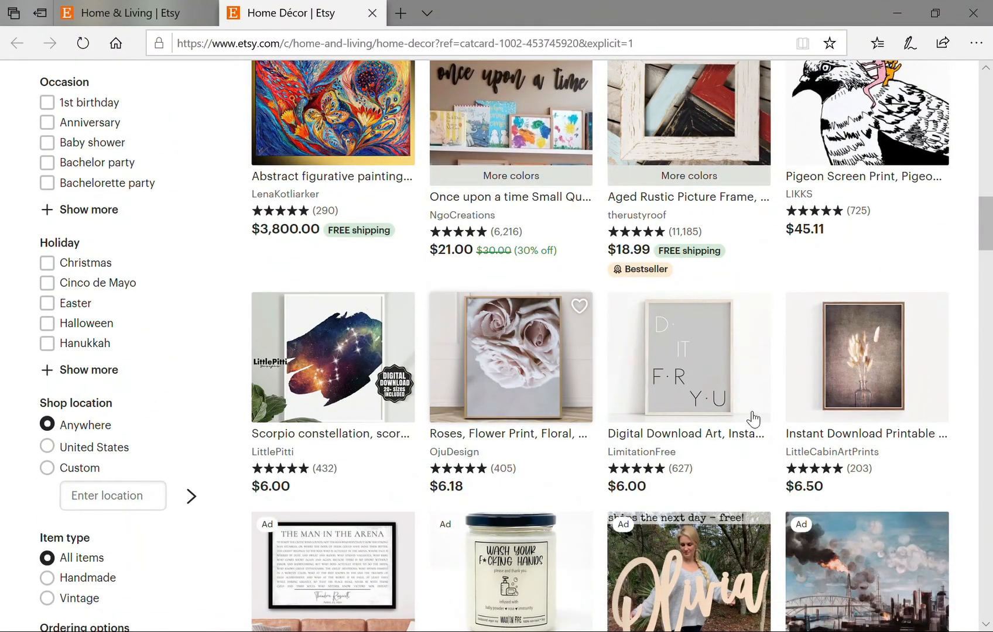
click(752, 418)
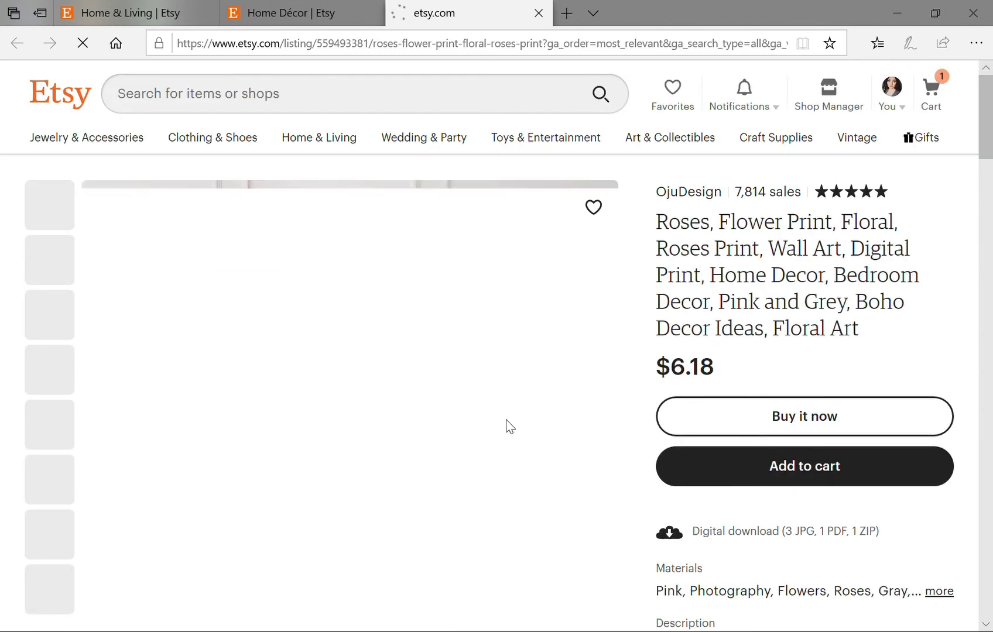
Page through the roses print photos up to the printable sizes slide.
scroll(511, 426, down, 1)
scroll(511, 426, down, 1)
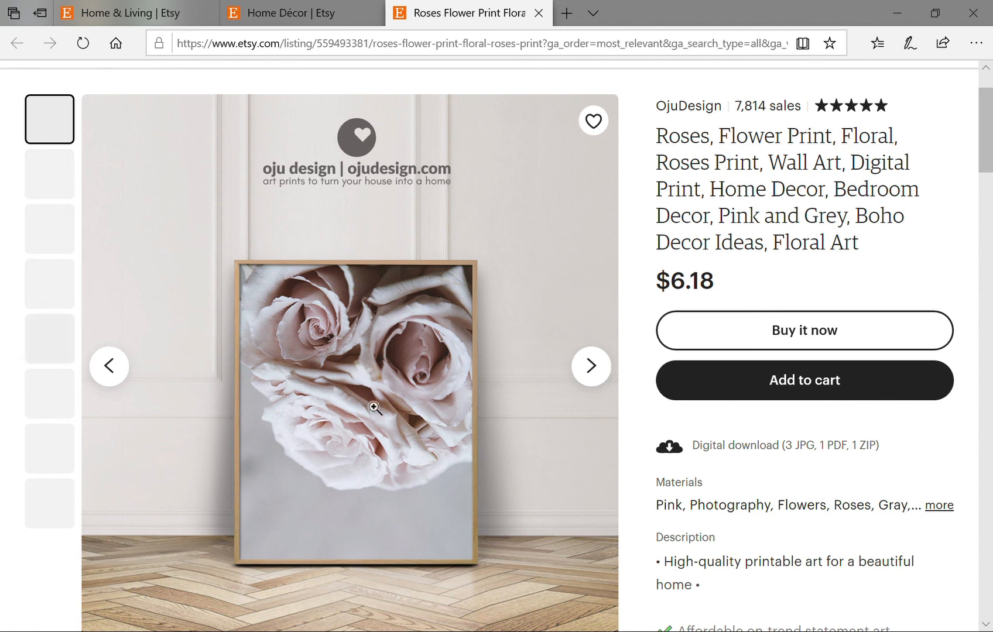
click(590, 368)
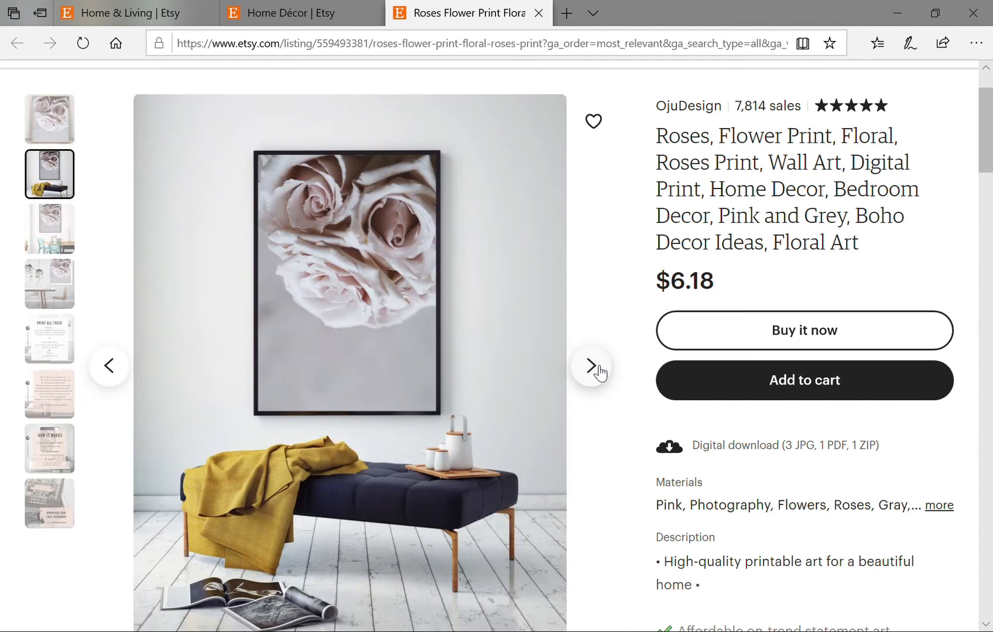
click(591, 367)
click(596, 367)
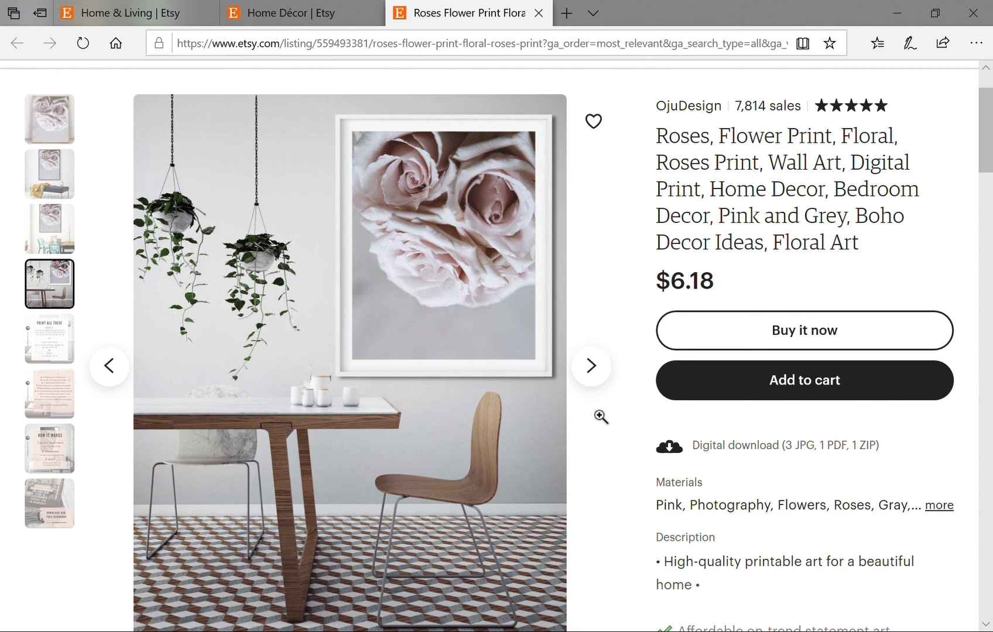
click(591, 366)
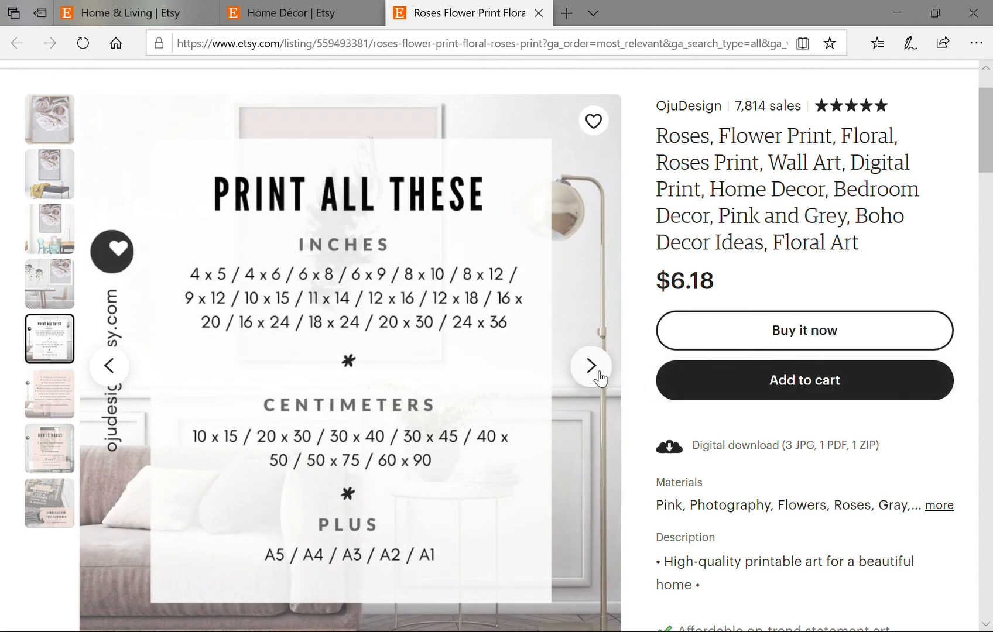
scroll(600, 377, up, 2)
scroll(677, 367, down, 2)
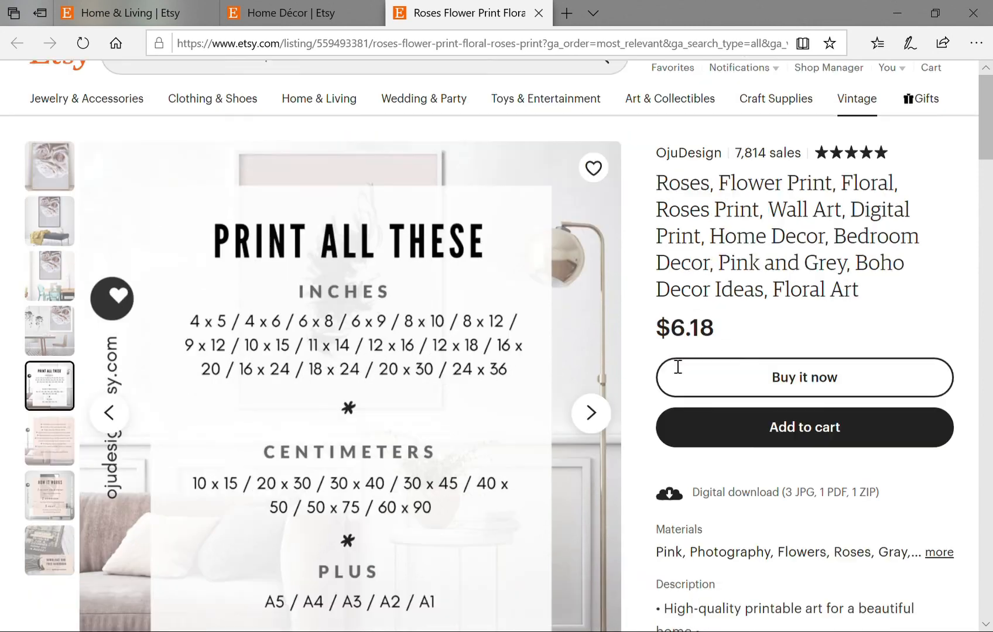
scroll(594, 365, down, 1)
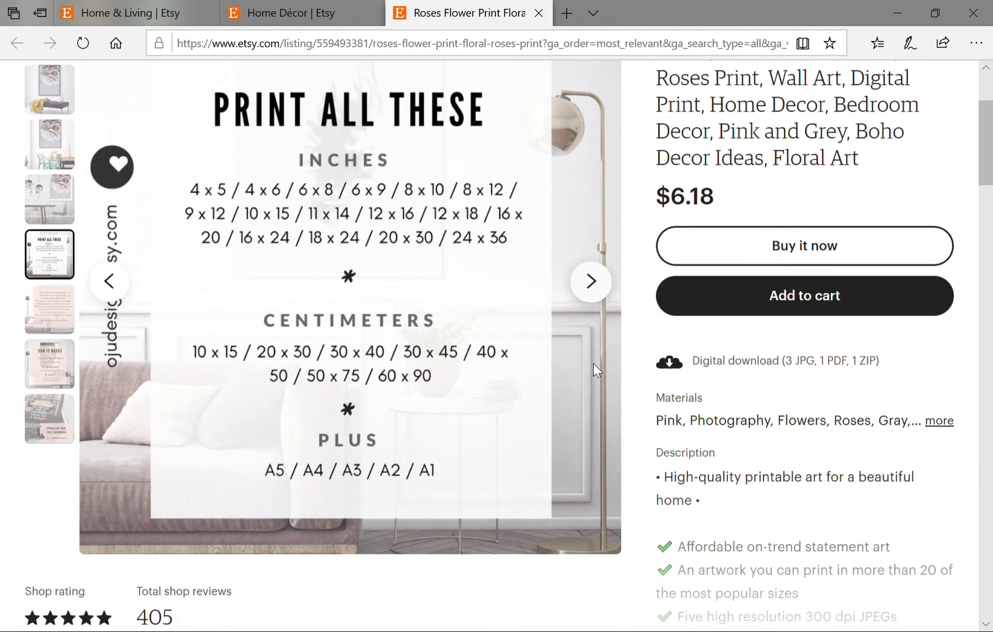
scroll(594, 363, up, 1)
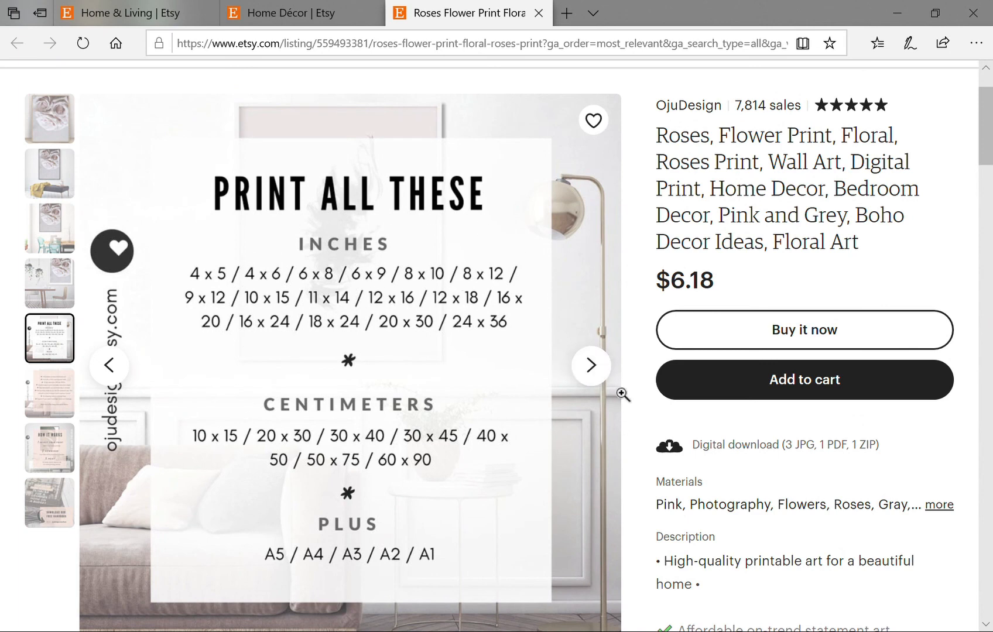
View the feature list, how-it-works and free handbook slides, then close the listing tab.
click(590, 366)
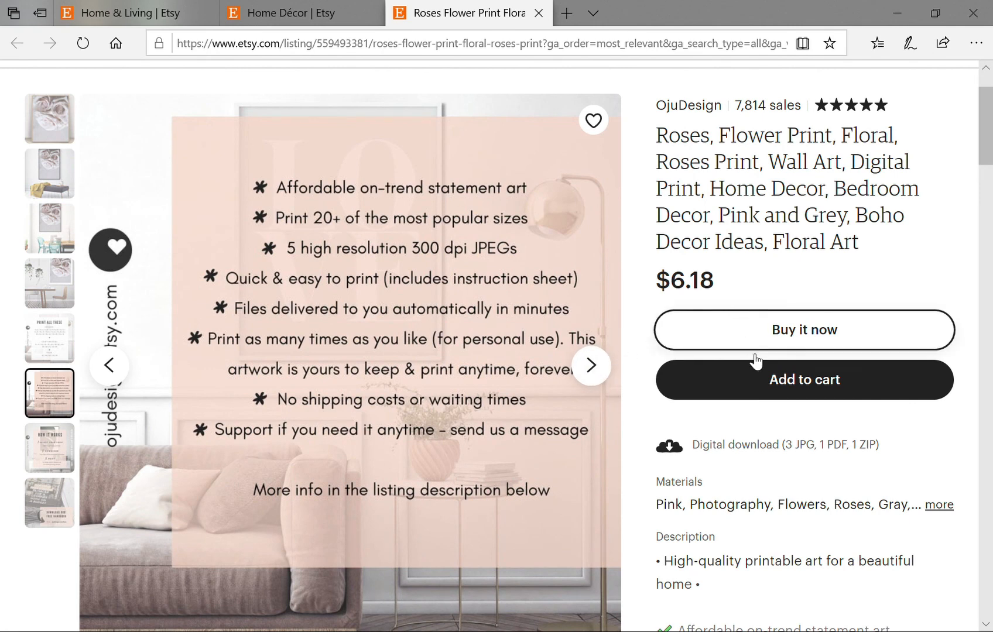
scroll(764, 391, down, 4)
scroll(764, 391, down, 3)
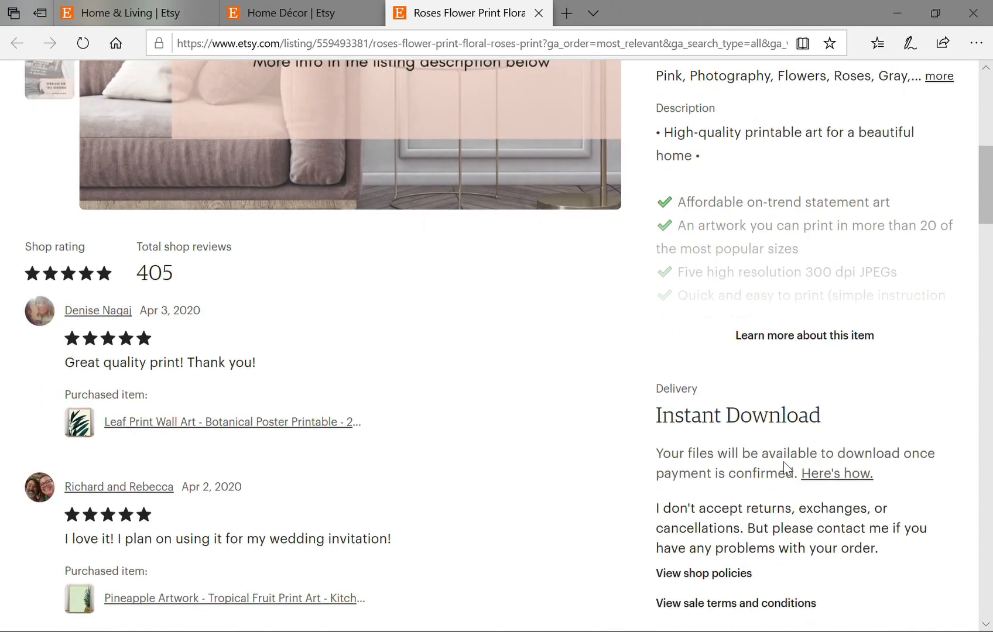
scroll(755, 289, up, 7)
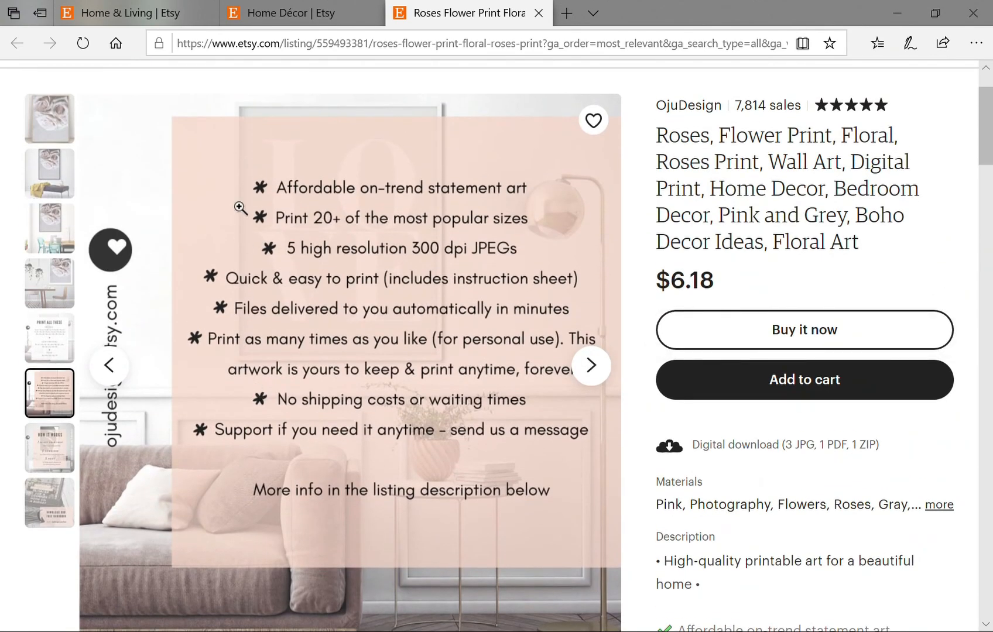
click(592, 370)
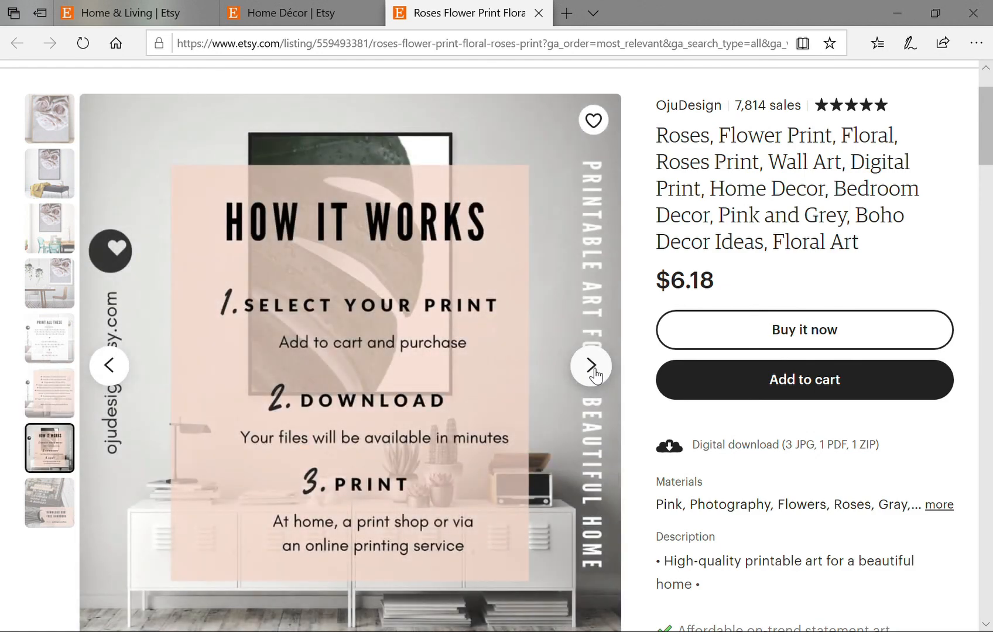
click(592, 369)
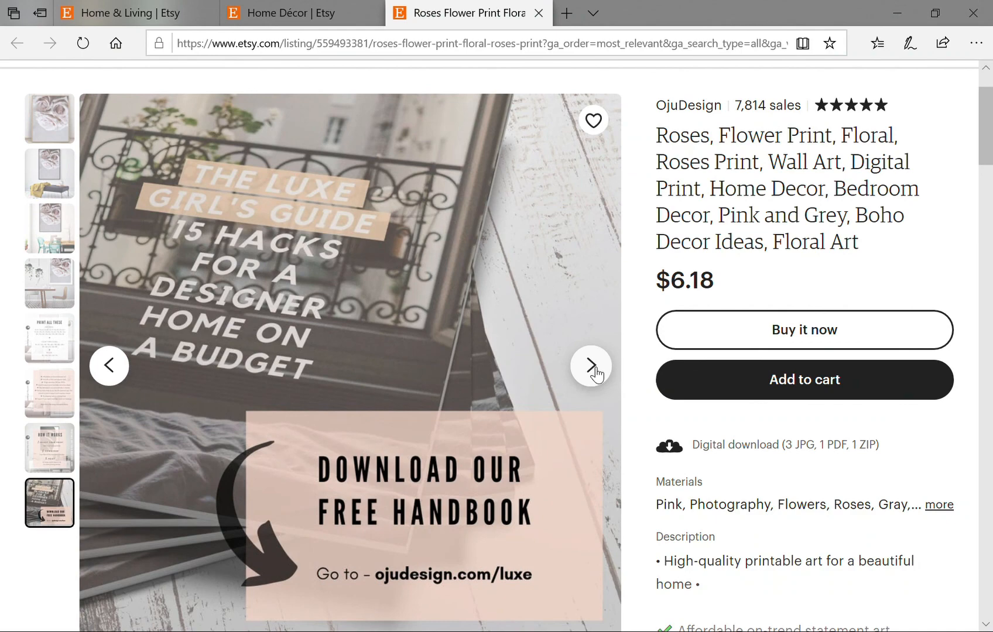
click(592, 369)
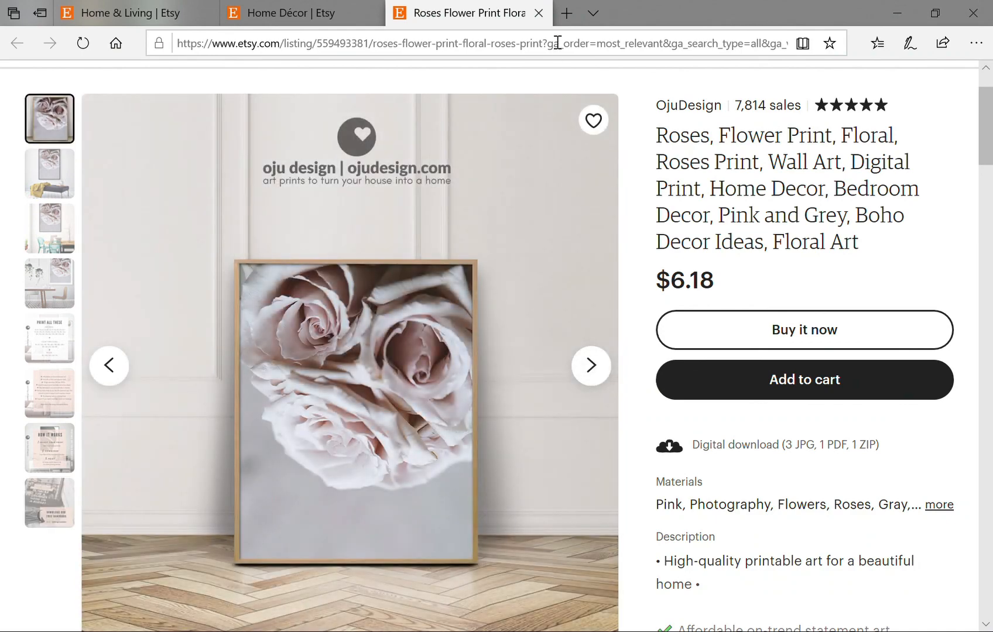
click(538, 13)
scroll(418, 450, down, 6)
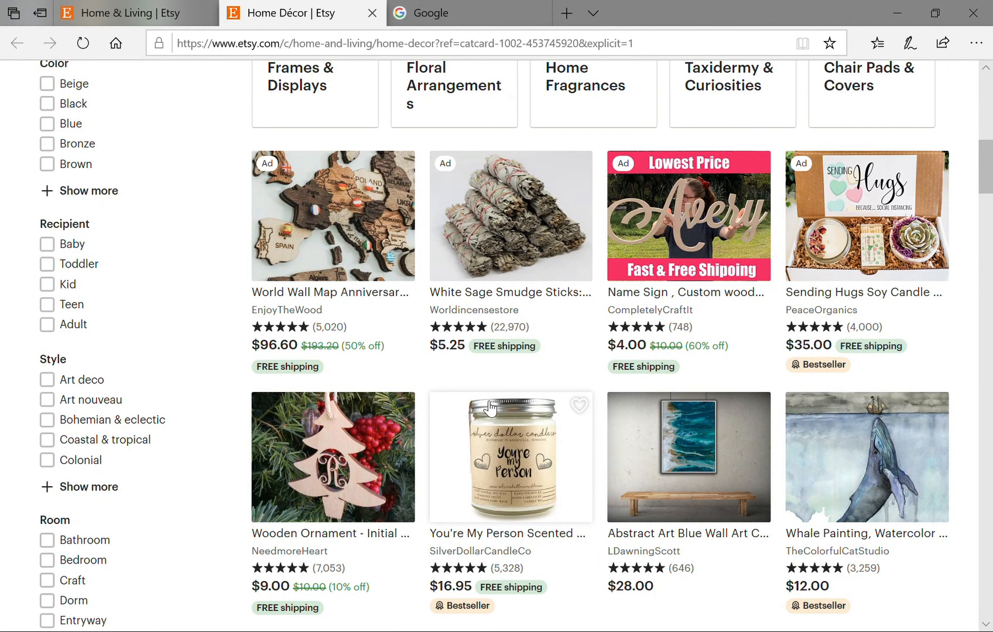
Leave the Etsy Home Décor results and switch to the open Google tab.
click(813, 302)
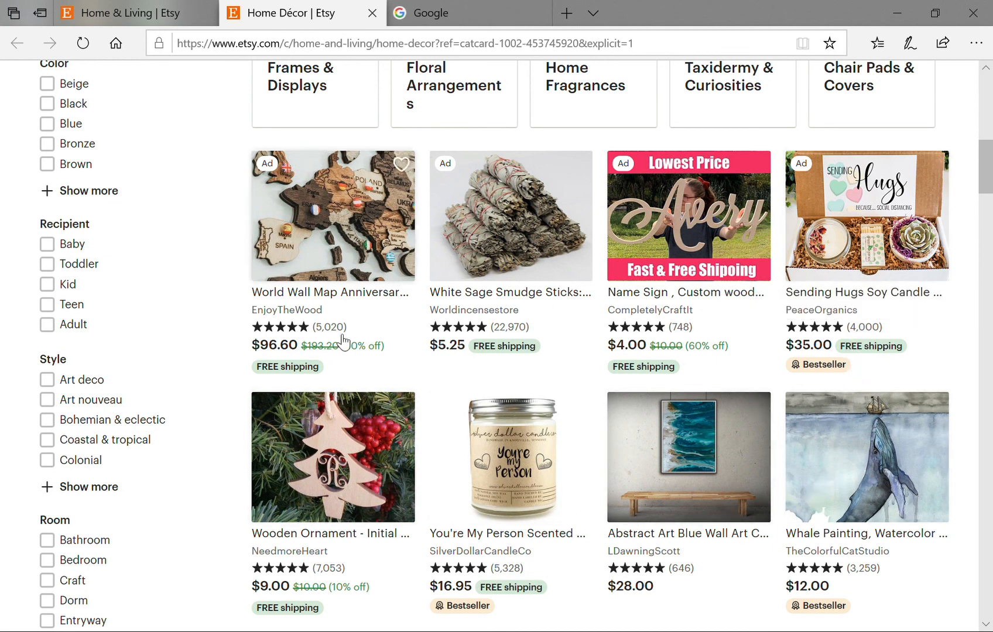
click(430, 17)
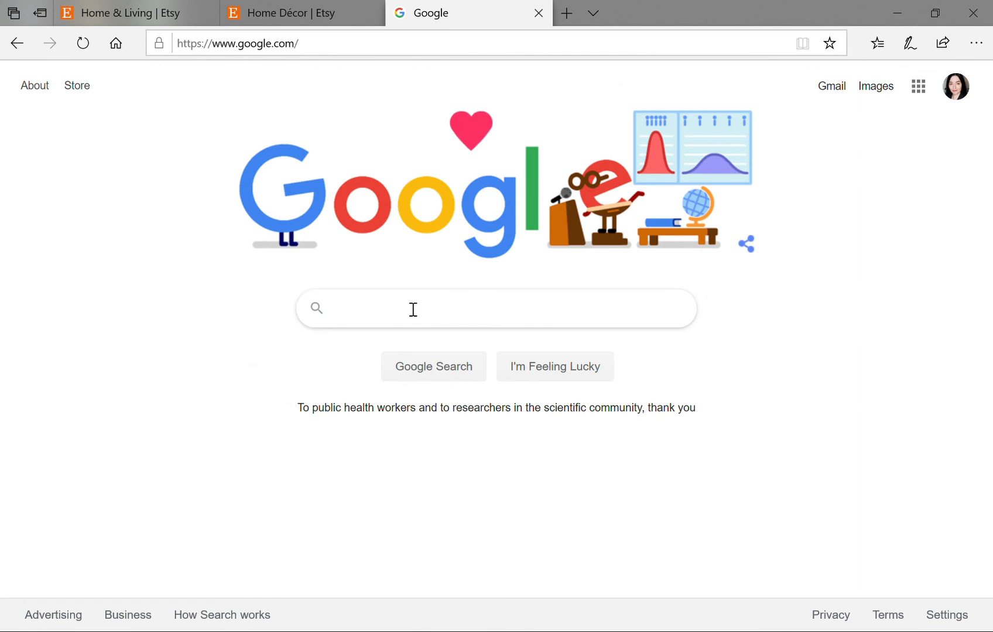
Google 'dumpy frog pillow' and open the sponsored Etsy White's Tree Frog Pillow result.
click(413, 309)
text(dumpy frog pill)
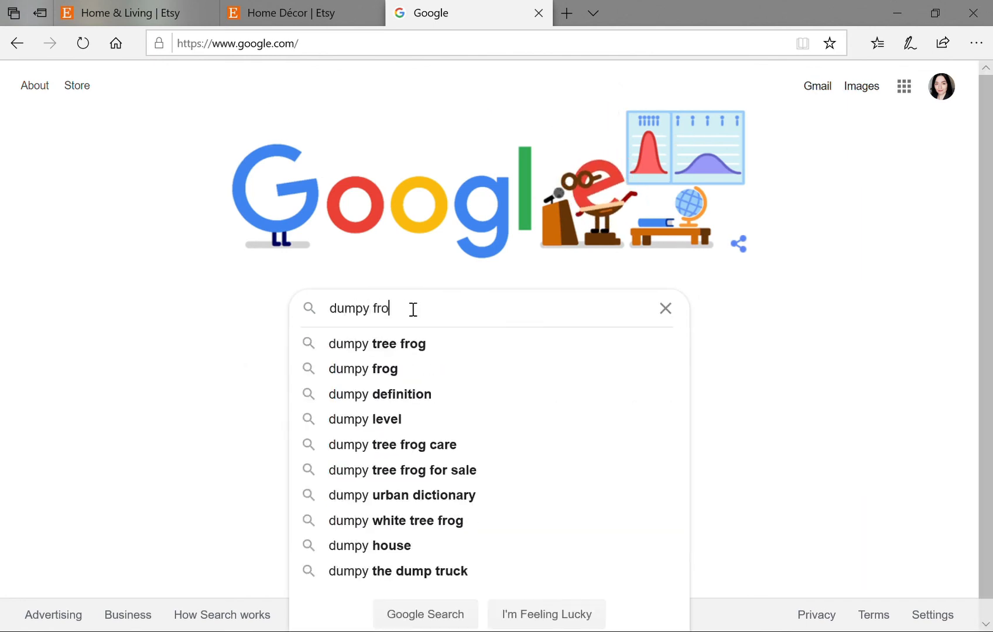
text(ow)
key(Return)
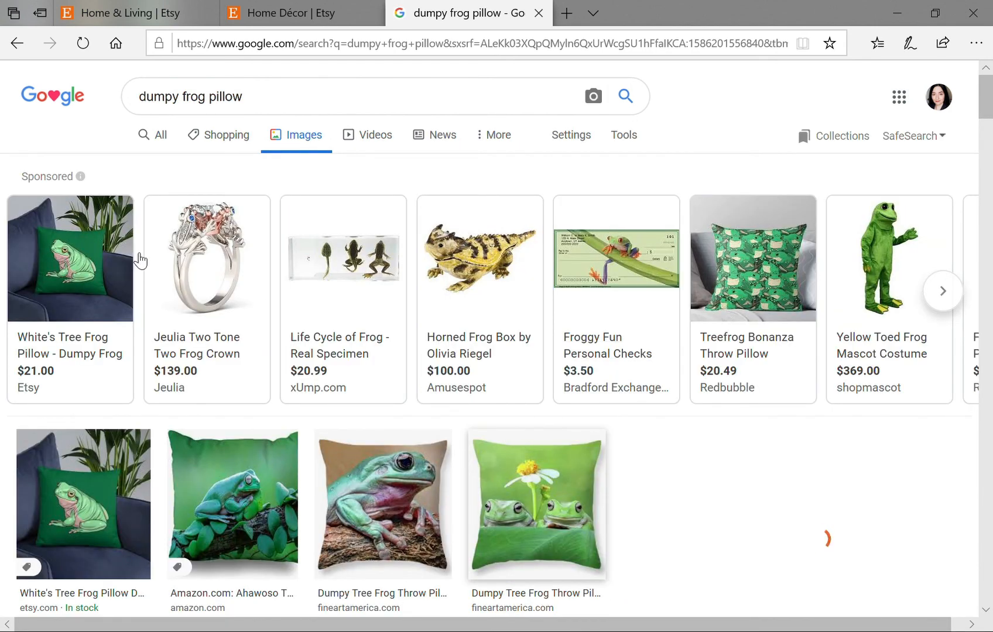
click(67, 291)
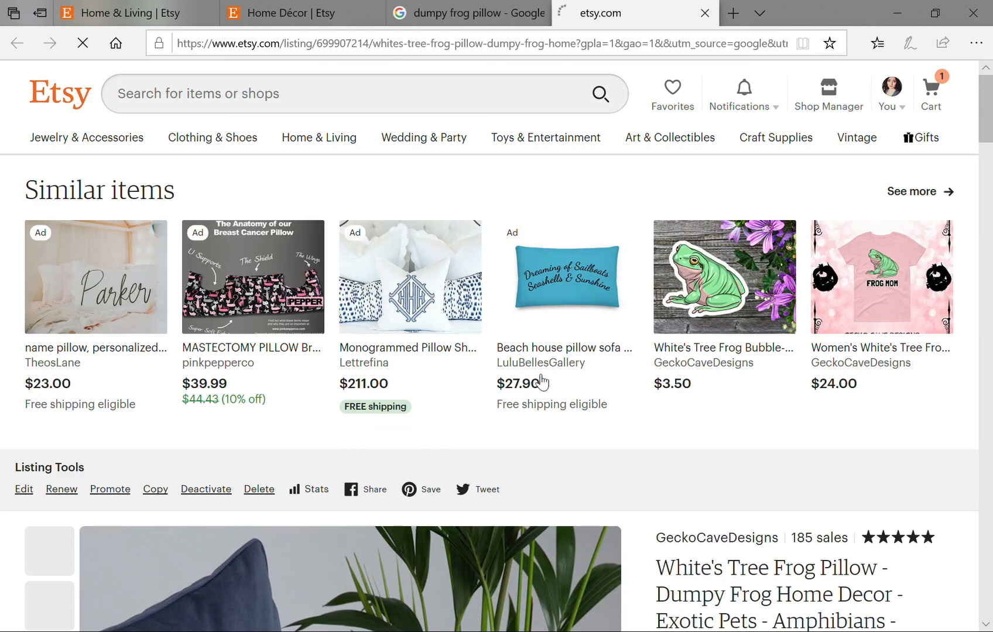
Scroll the White's Tree Frog Pillow listing to its photo and $21.00 price.
scroll(508, 472, down, 5)
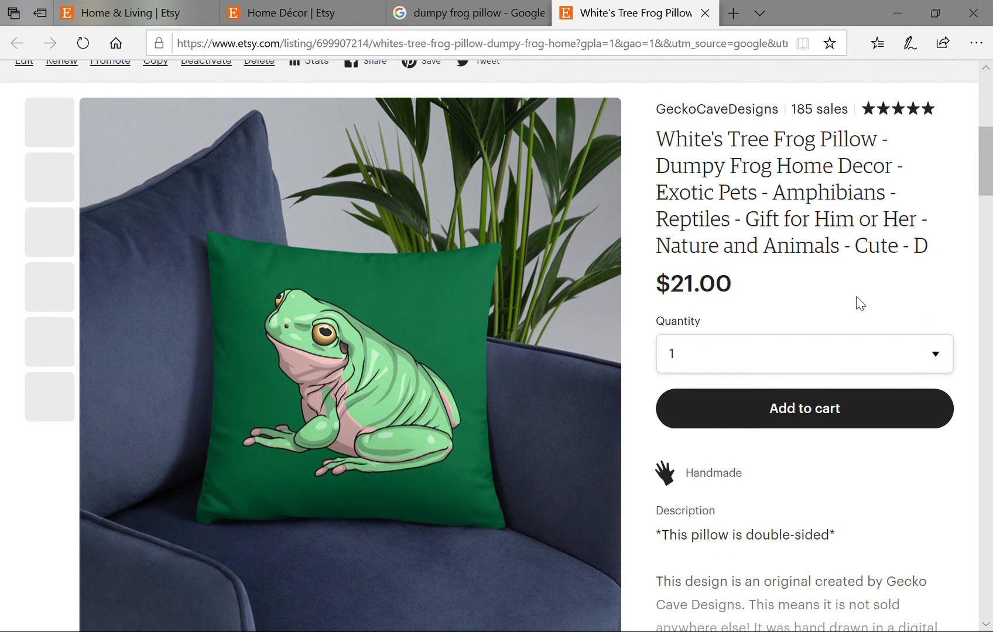
scroll(856, 298, down, 1)
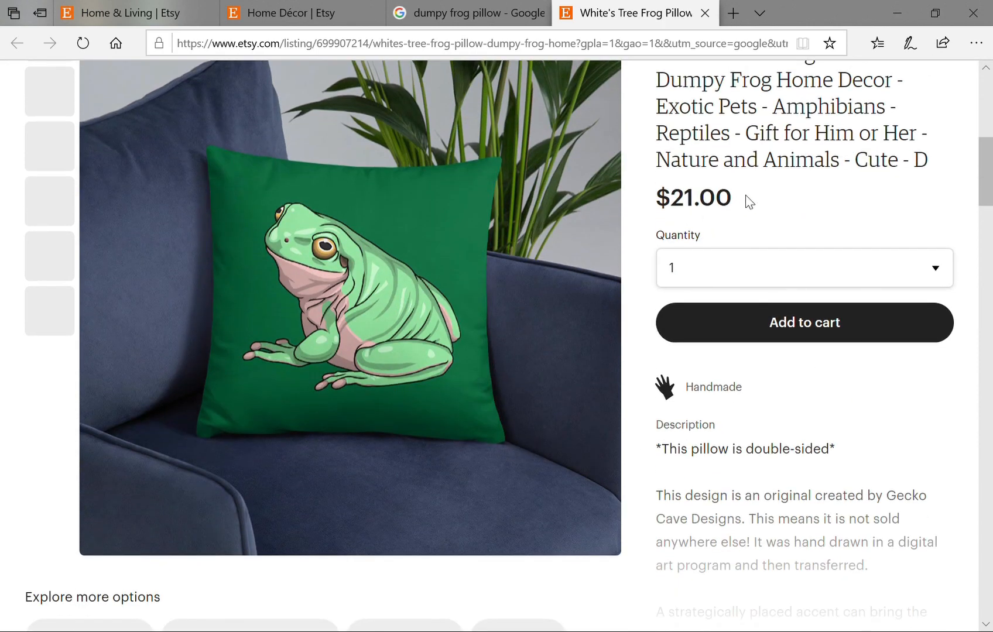